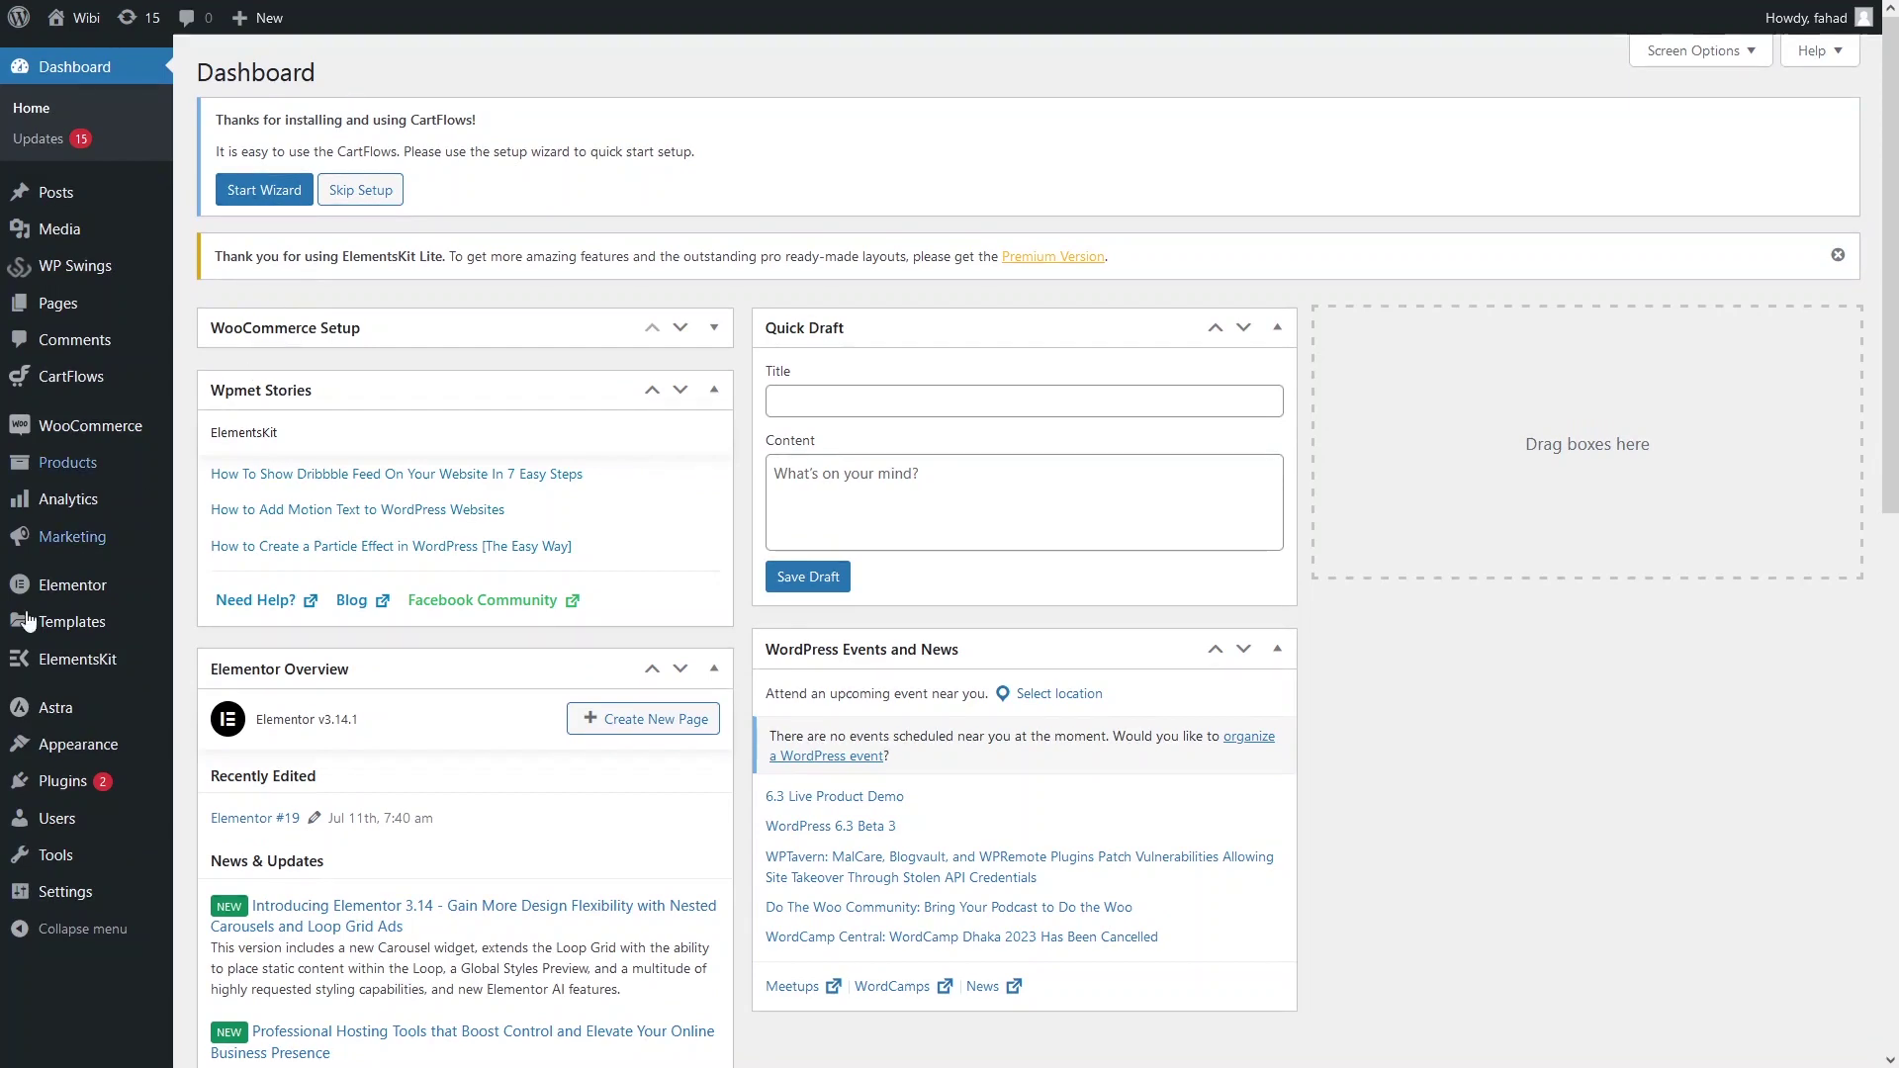
Go to the page for adding new plugins and search for "element pack".
mouse_move(54, 788)
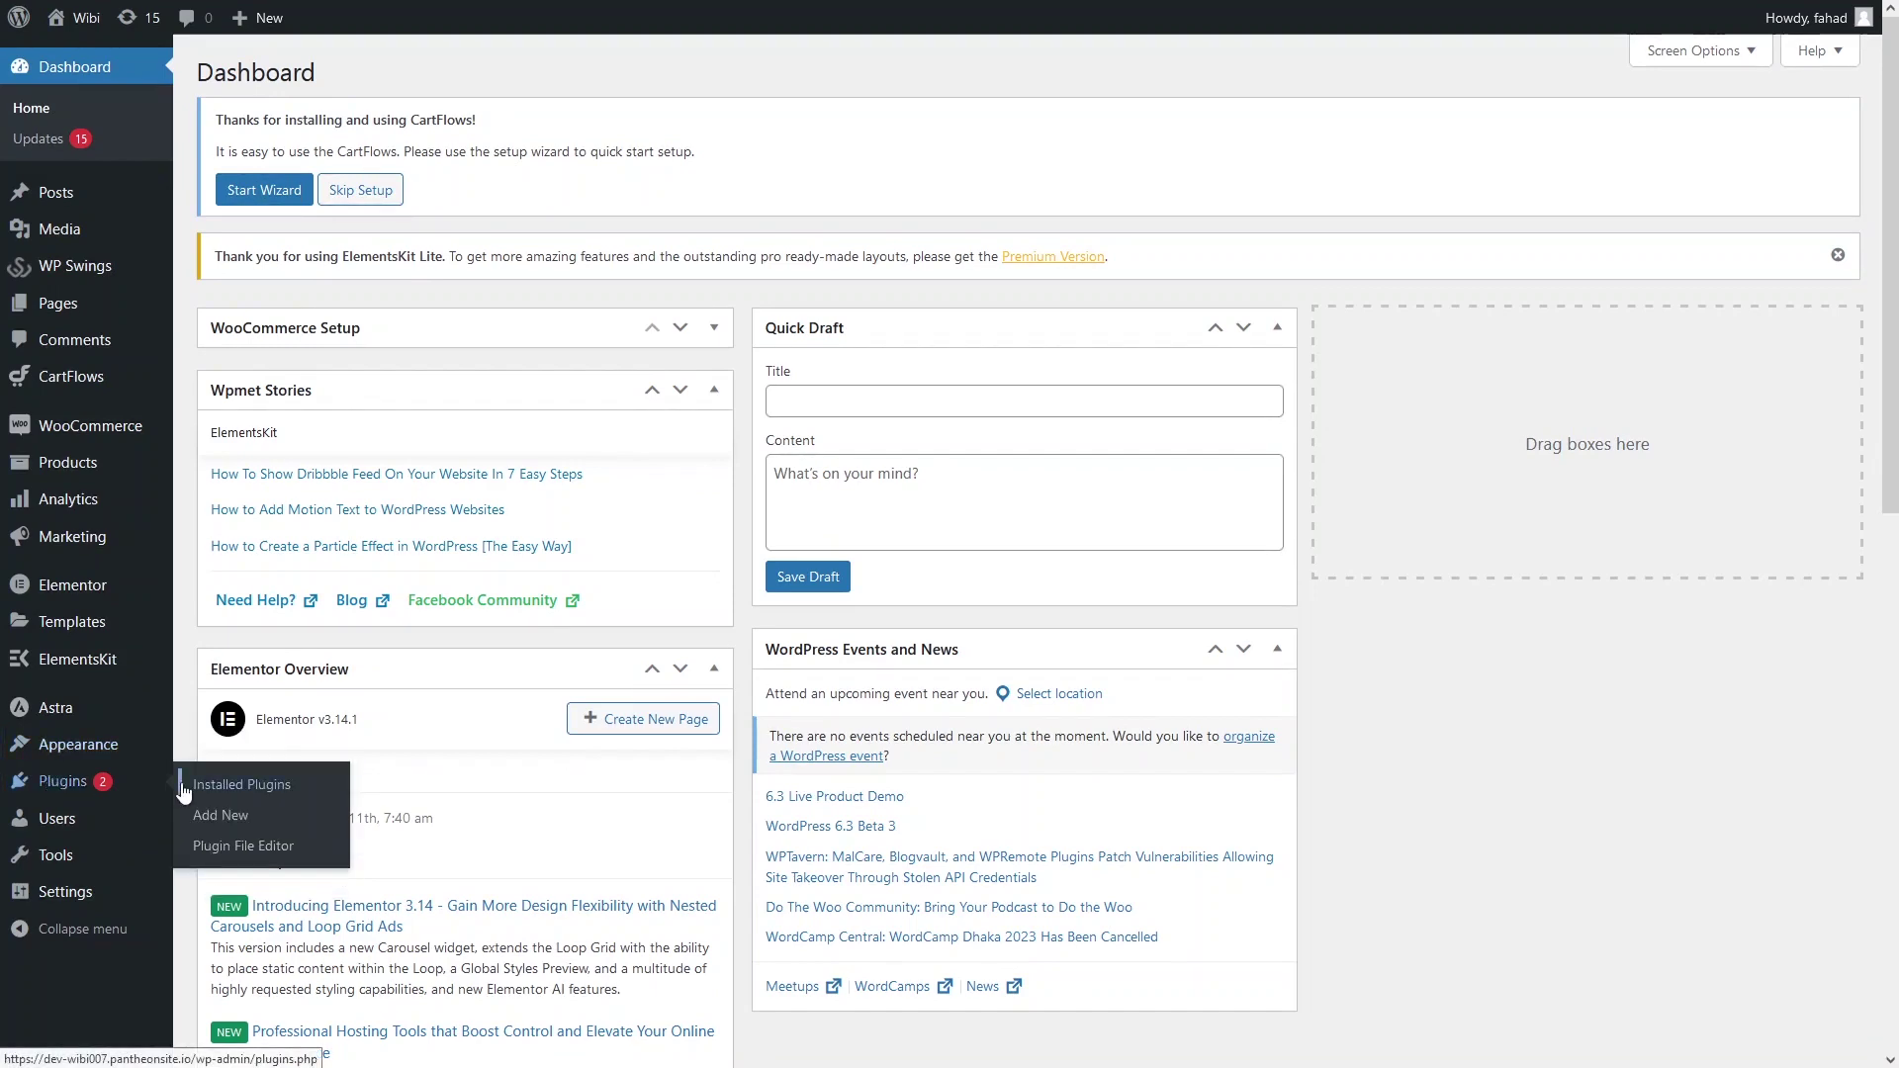
left_click(216, 822)
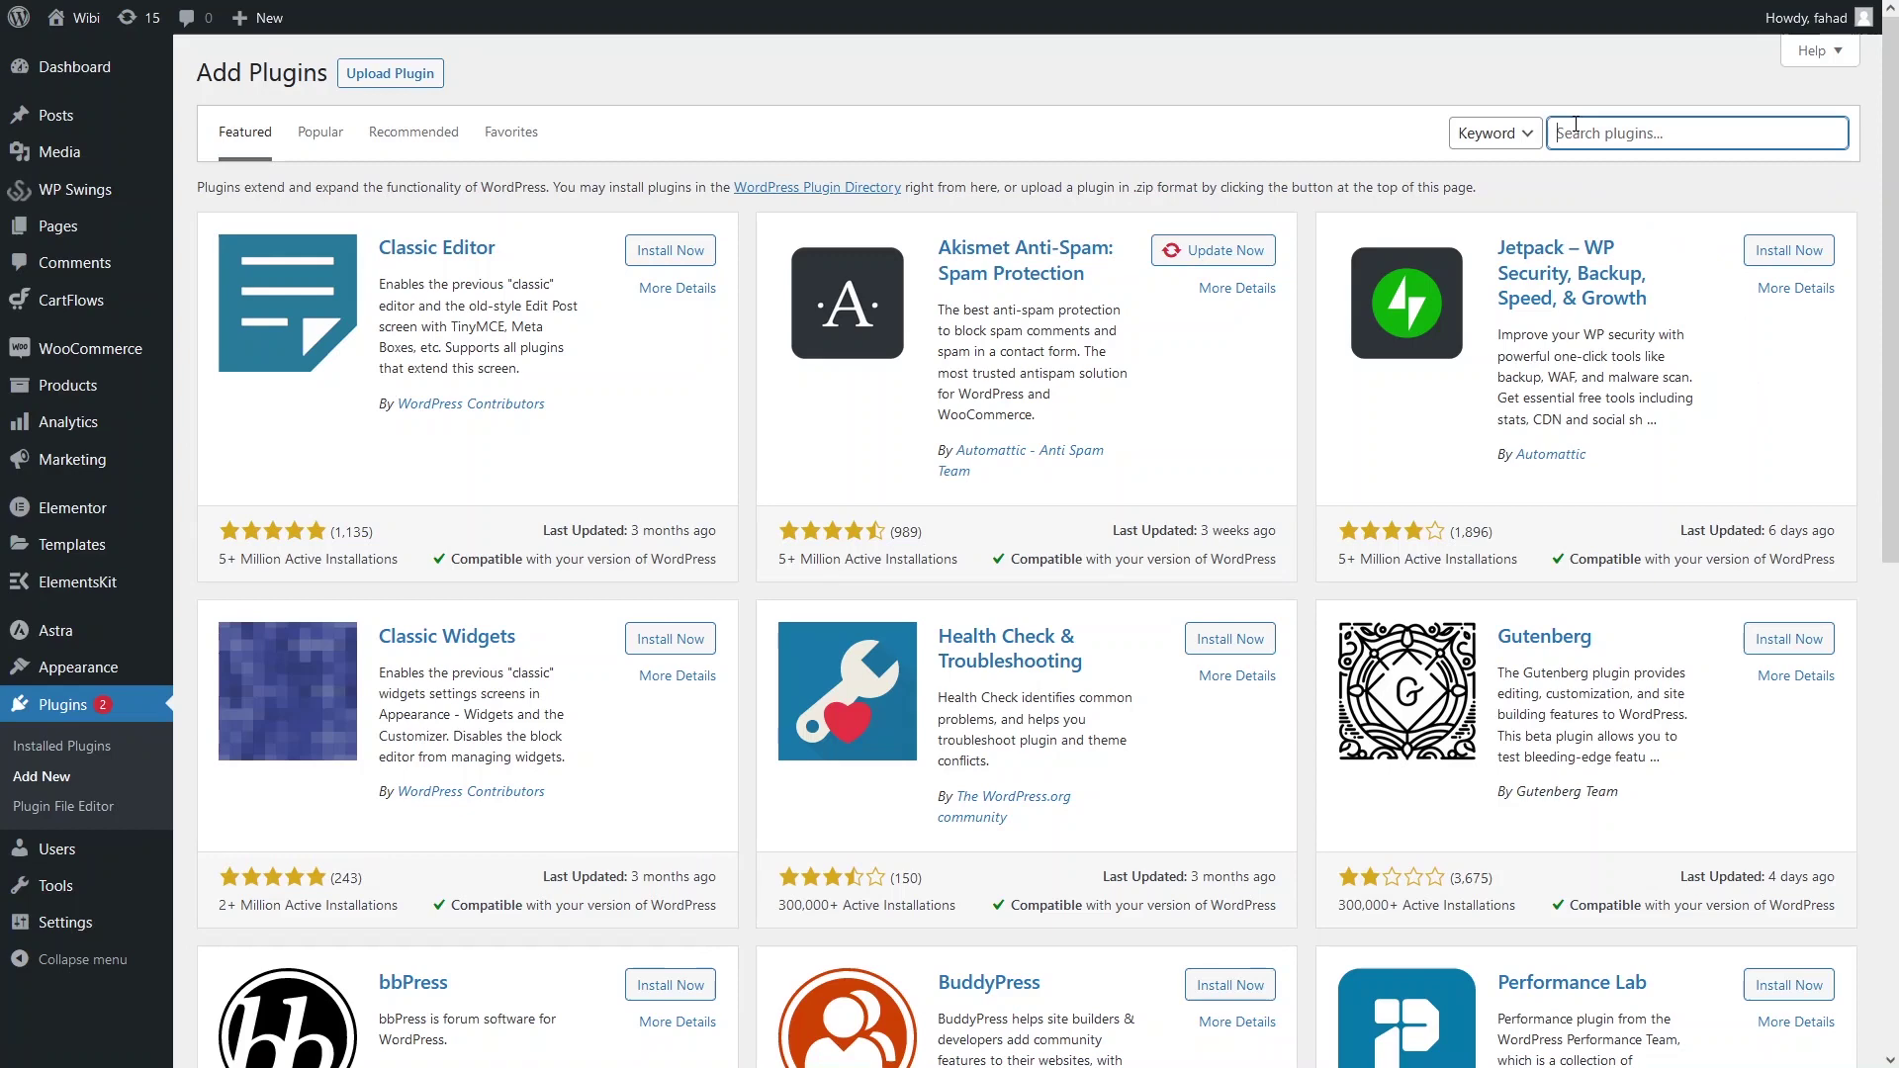
type("ele")
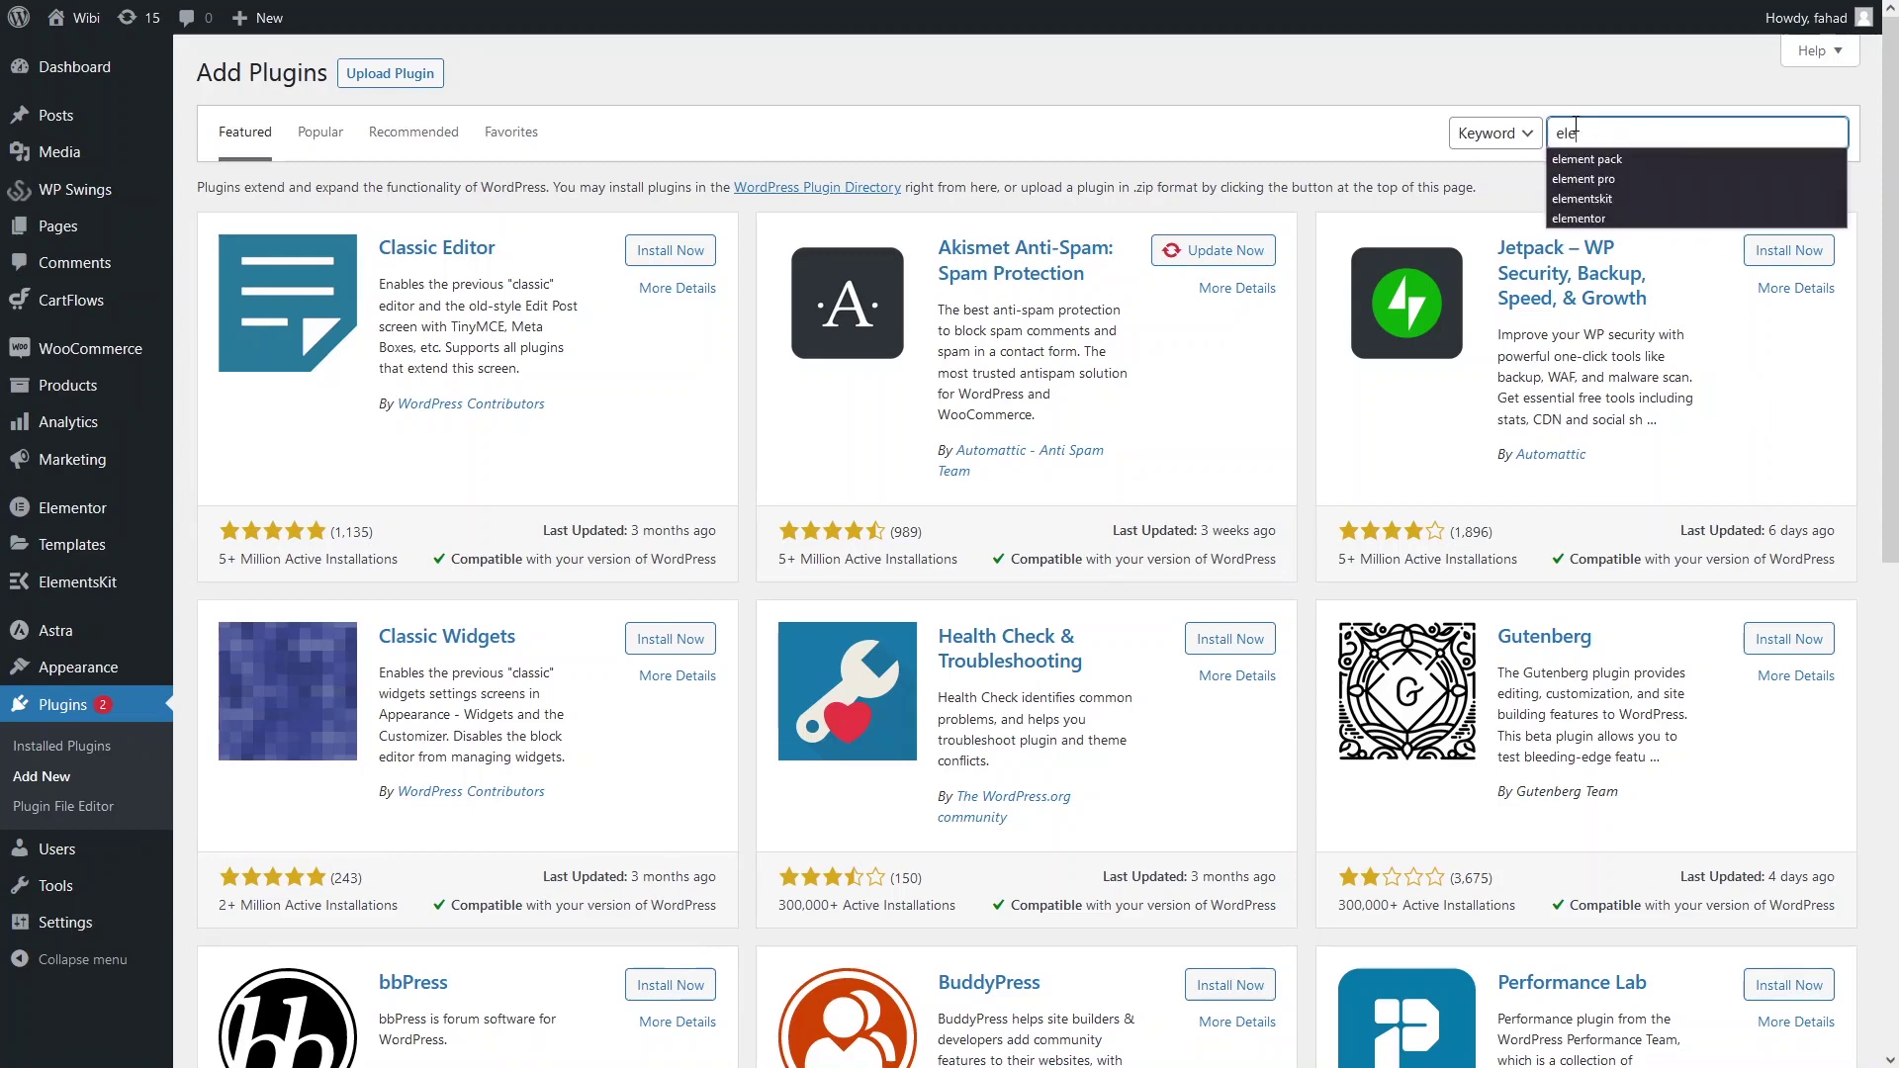
key("Down")
key("Return")
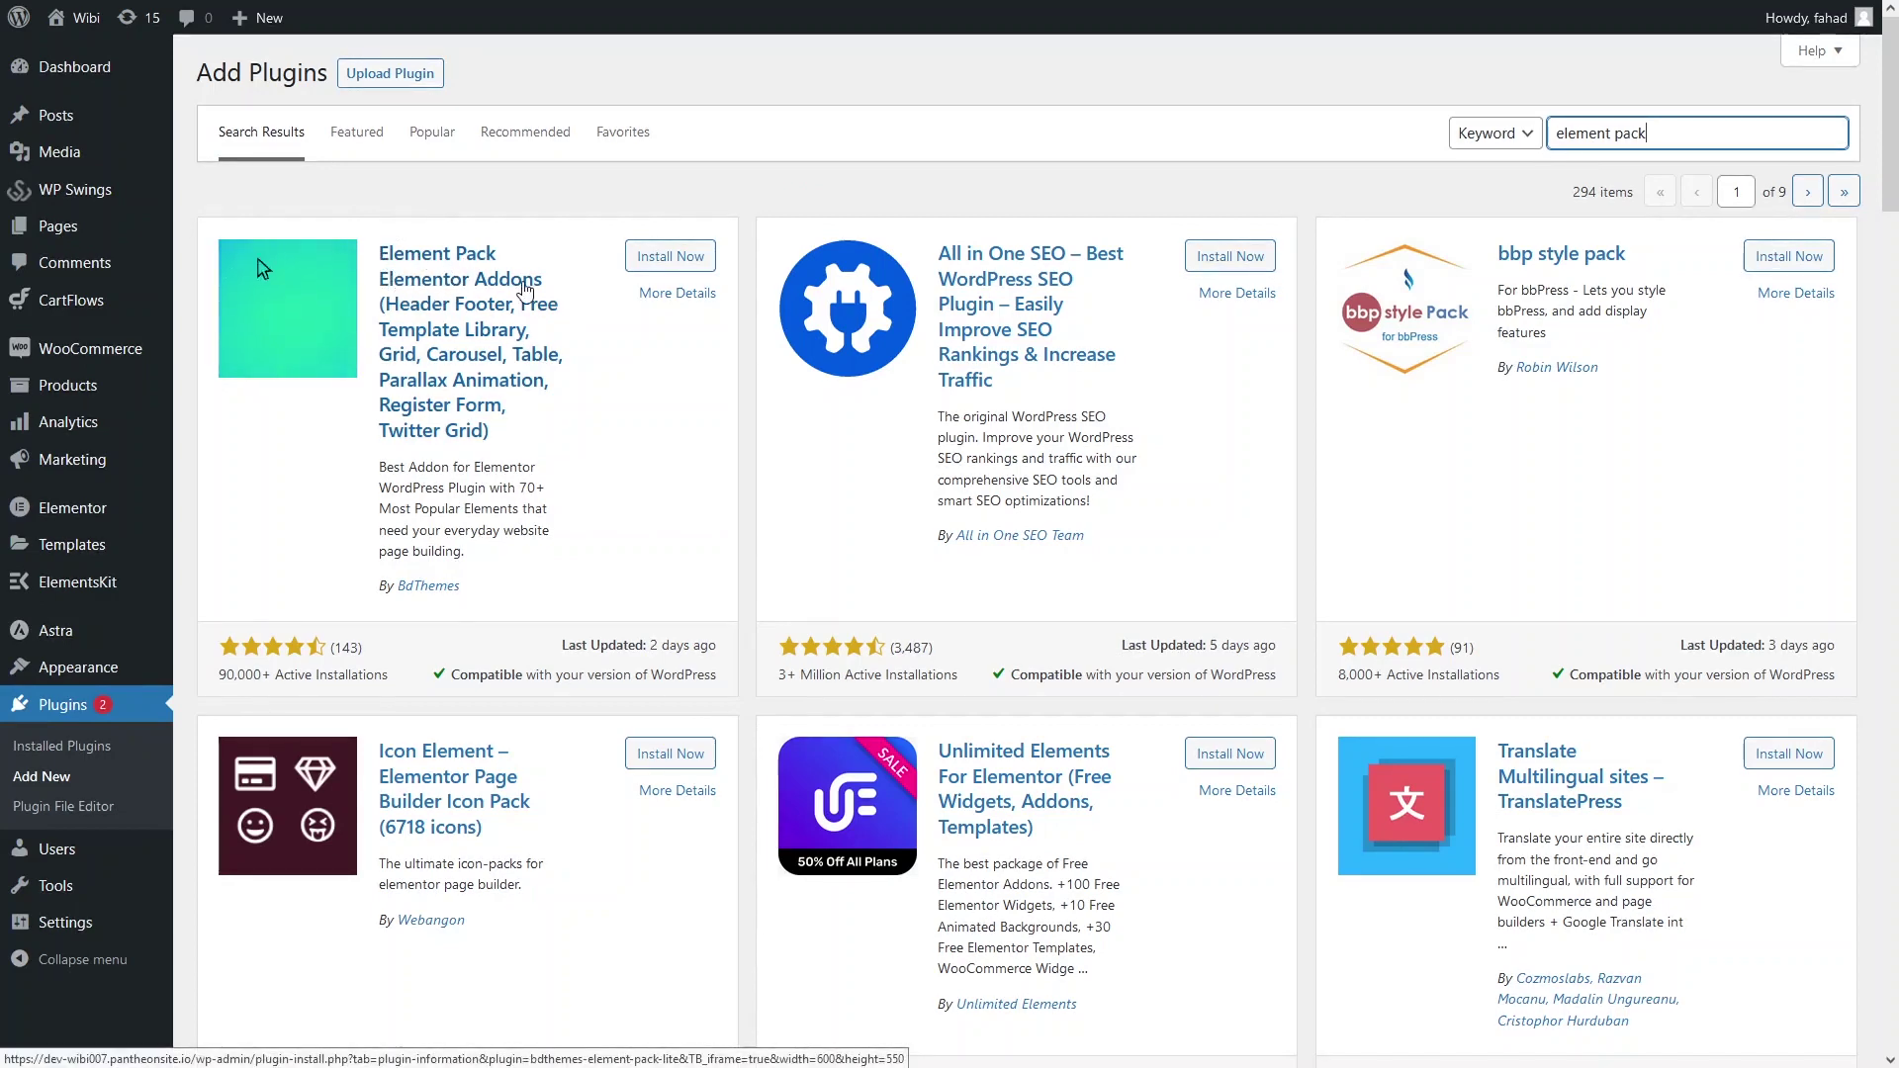
Install and activate the Element Pack Elementor Addons plugin by BdThemes.
left_click(669, 281)
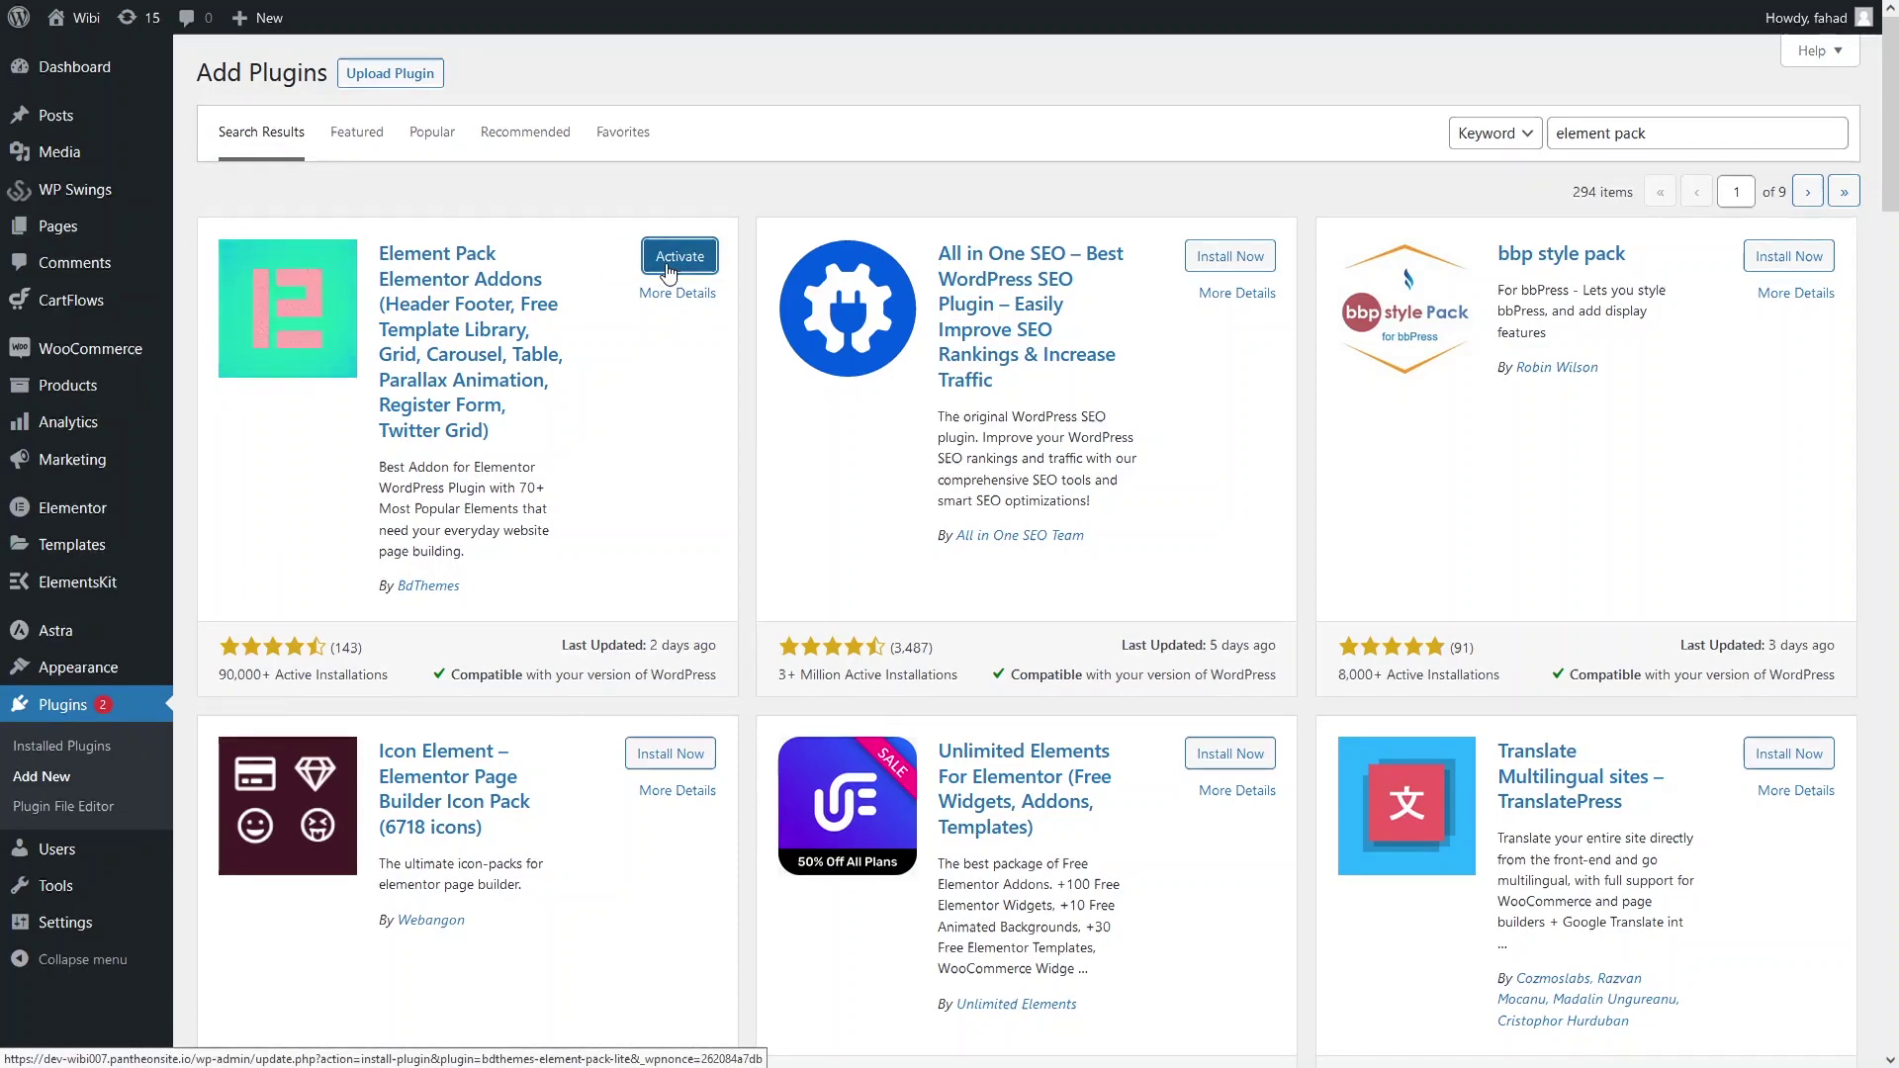
left_click(680, 259)
left_click(1256, 429)
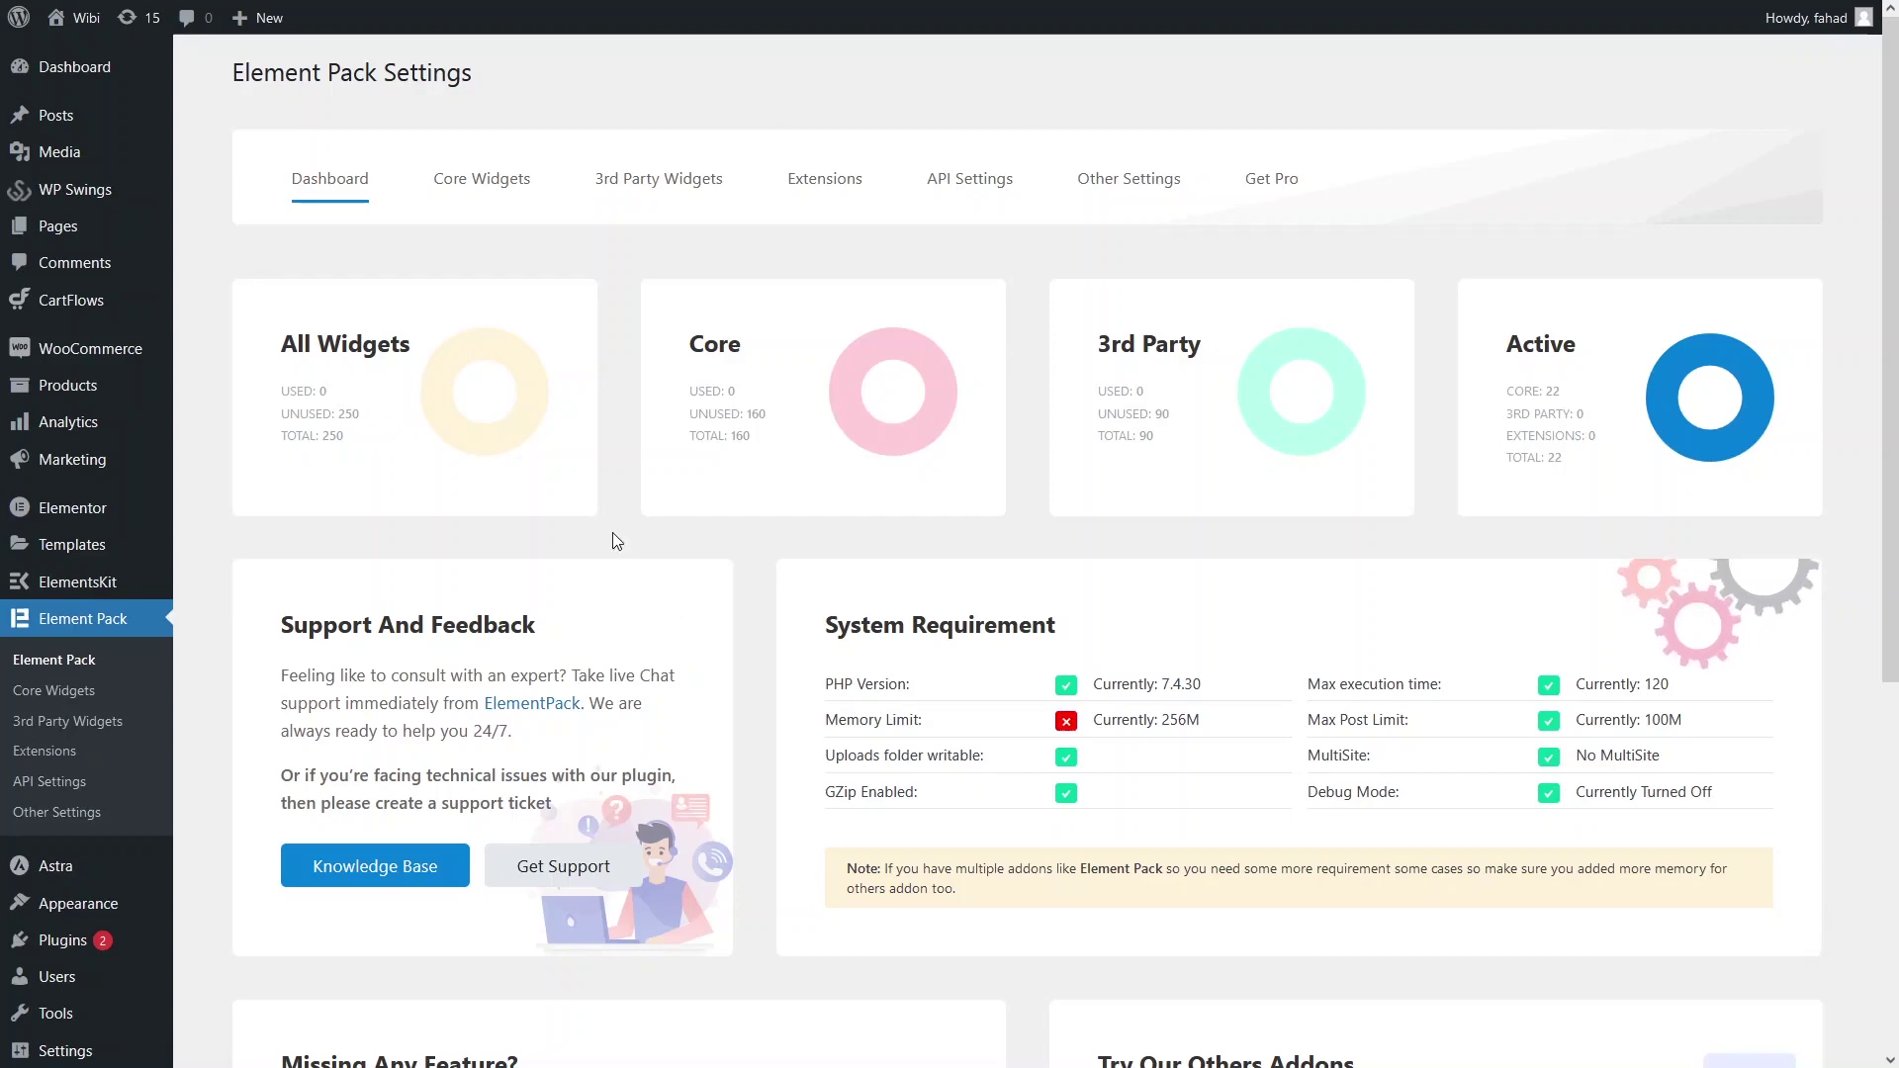
Filter Element Pack's core widgets by "review" and save the settings with Review Card Carousel enabled.
left_click(496, 204)
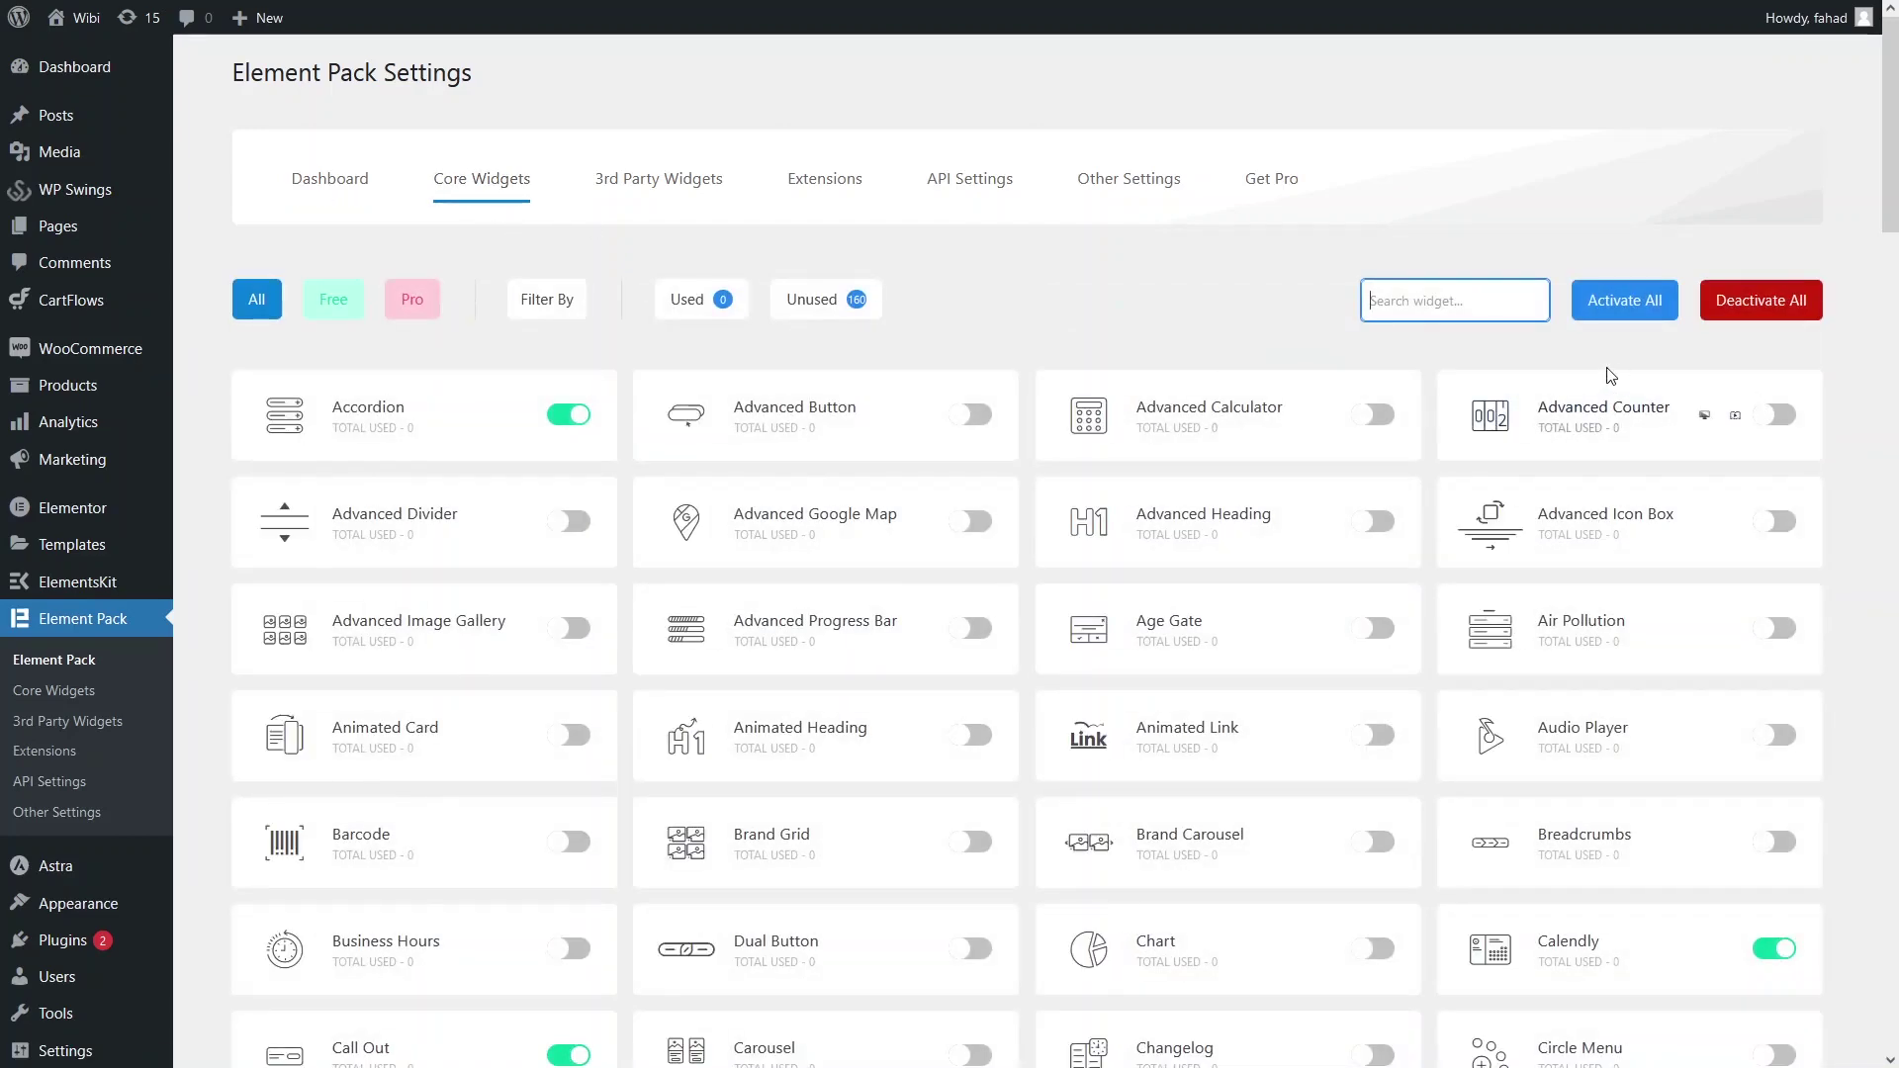
left_click(1493, 319)
type("review")
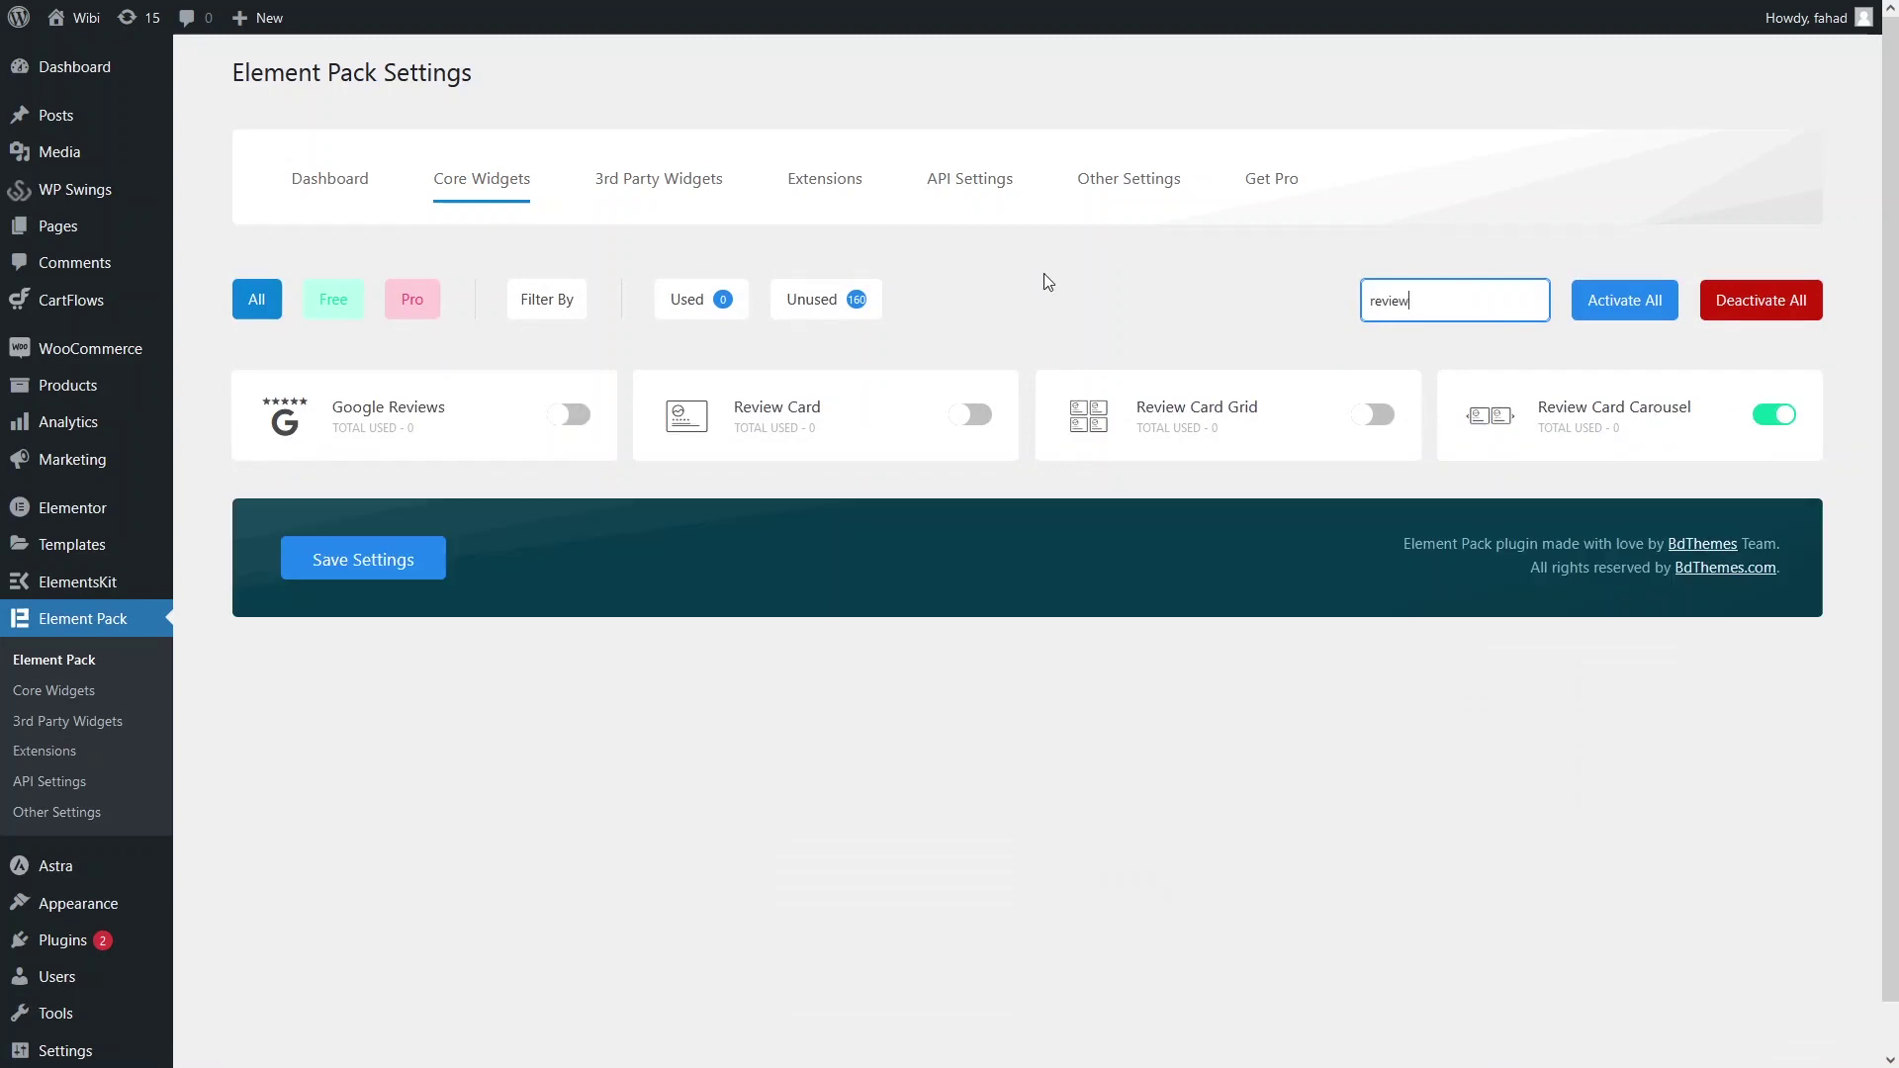
left_click(800, 494)
left_click(396, 572)
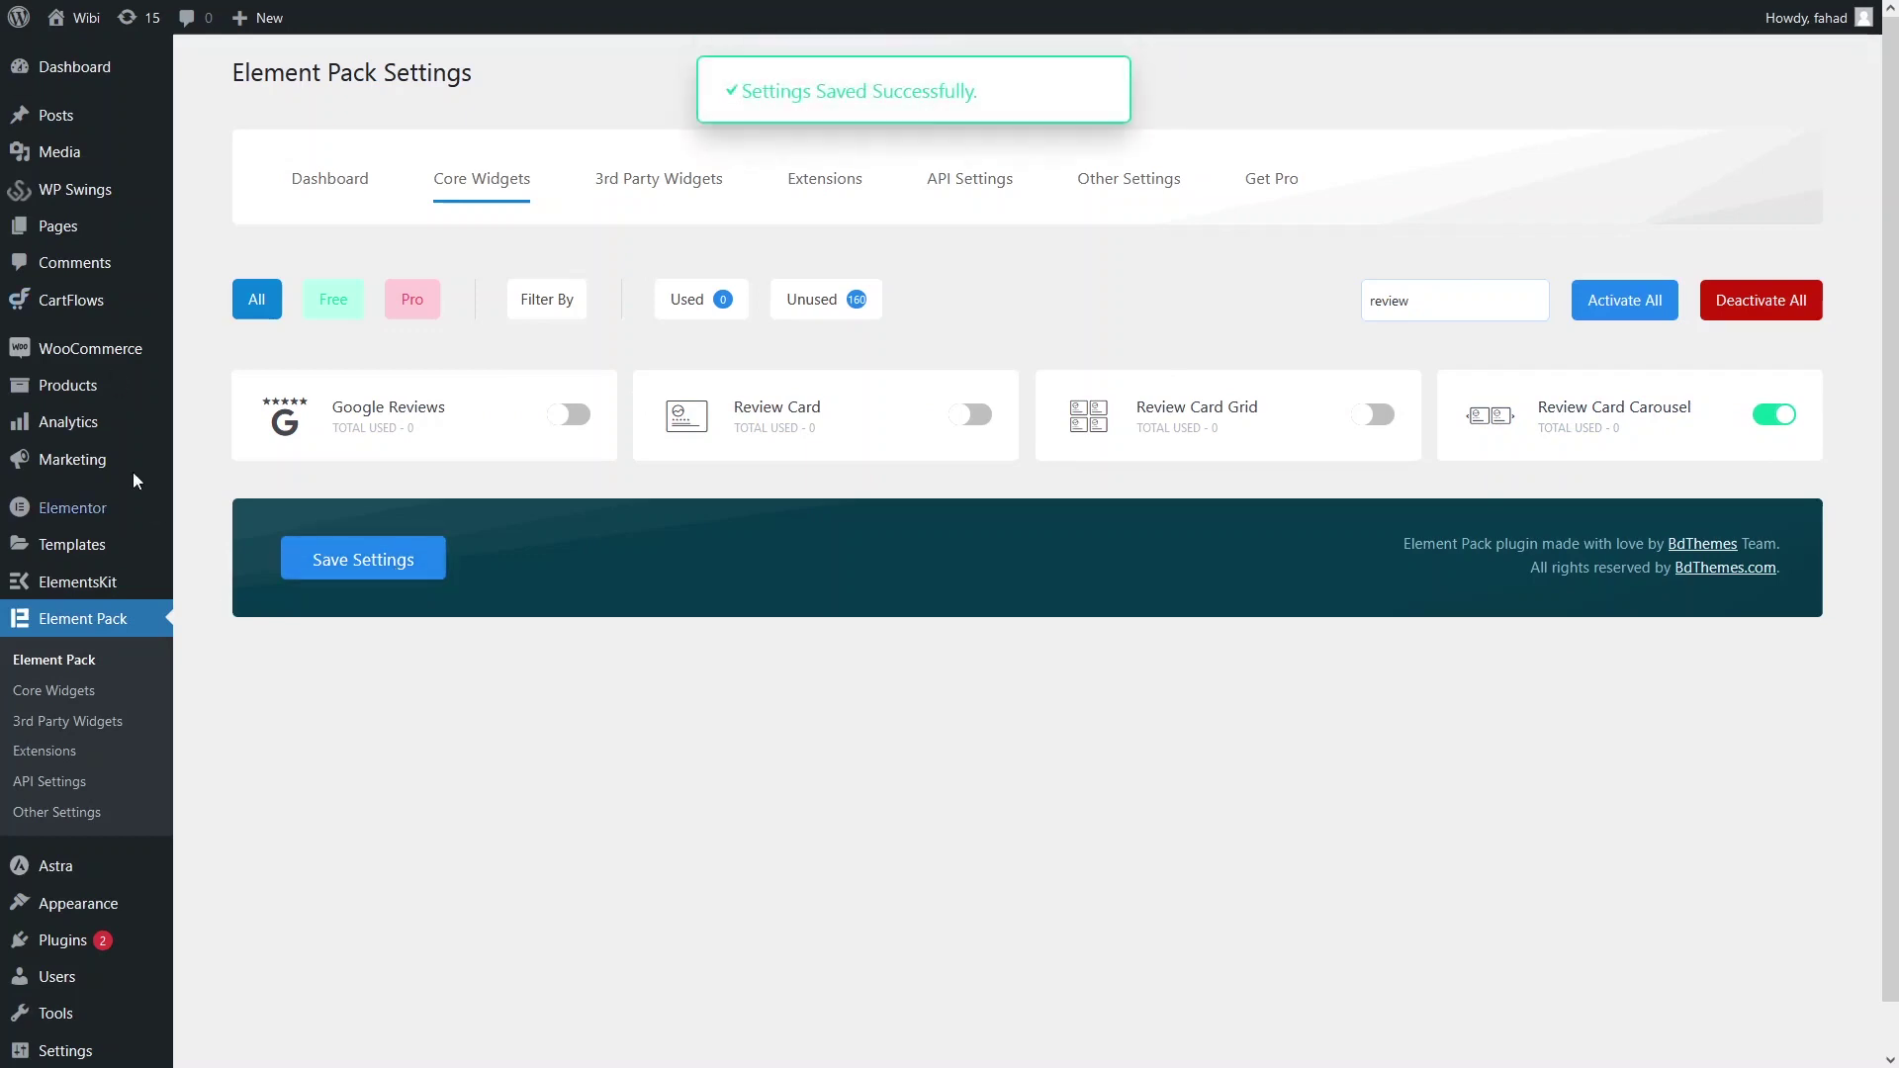
Switch to the site's Elementor #19 page and open it for editing with Elementor.
mouse_move(157, 133)
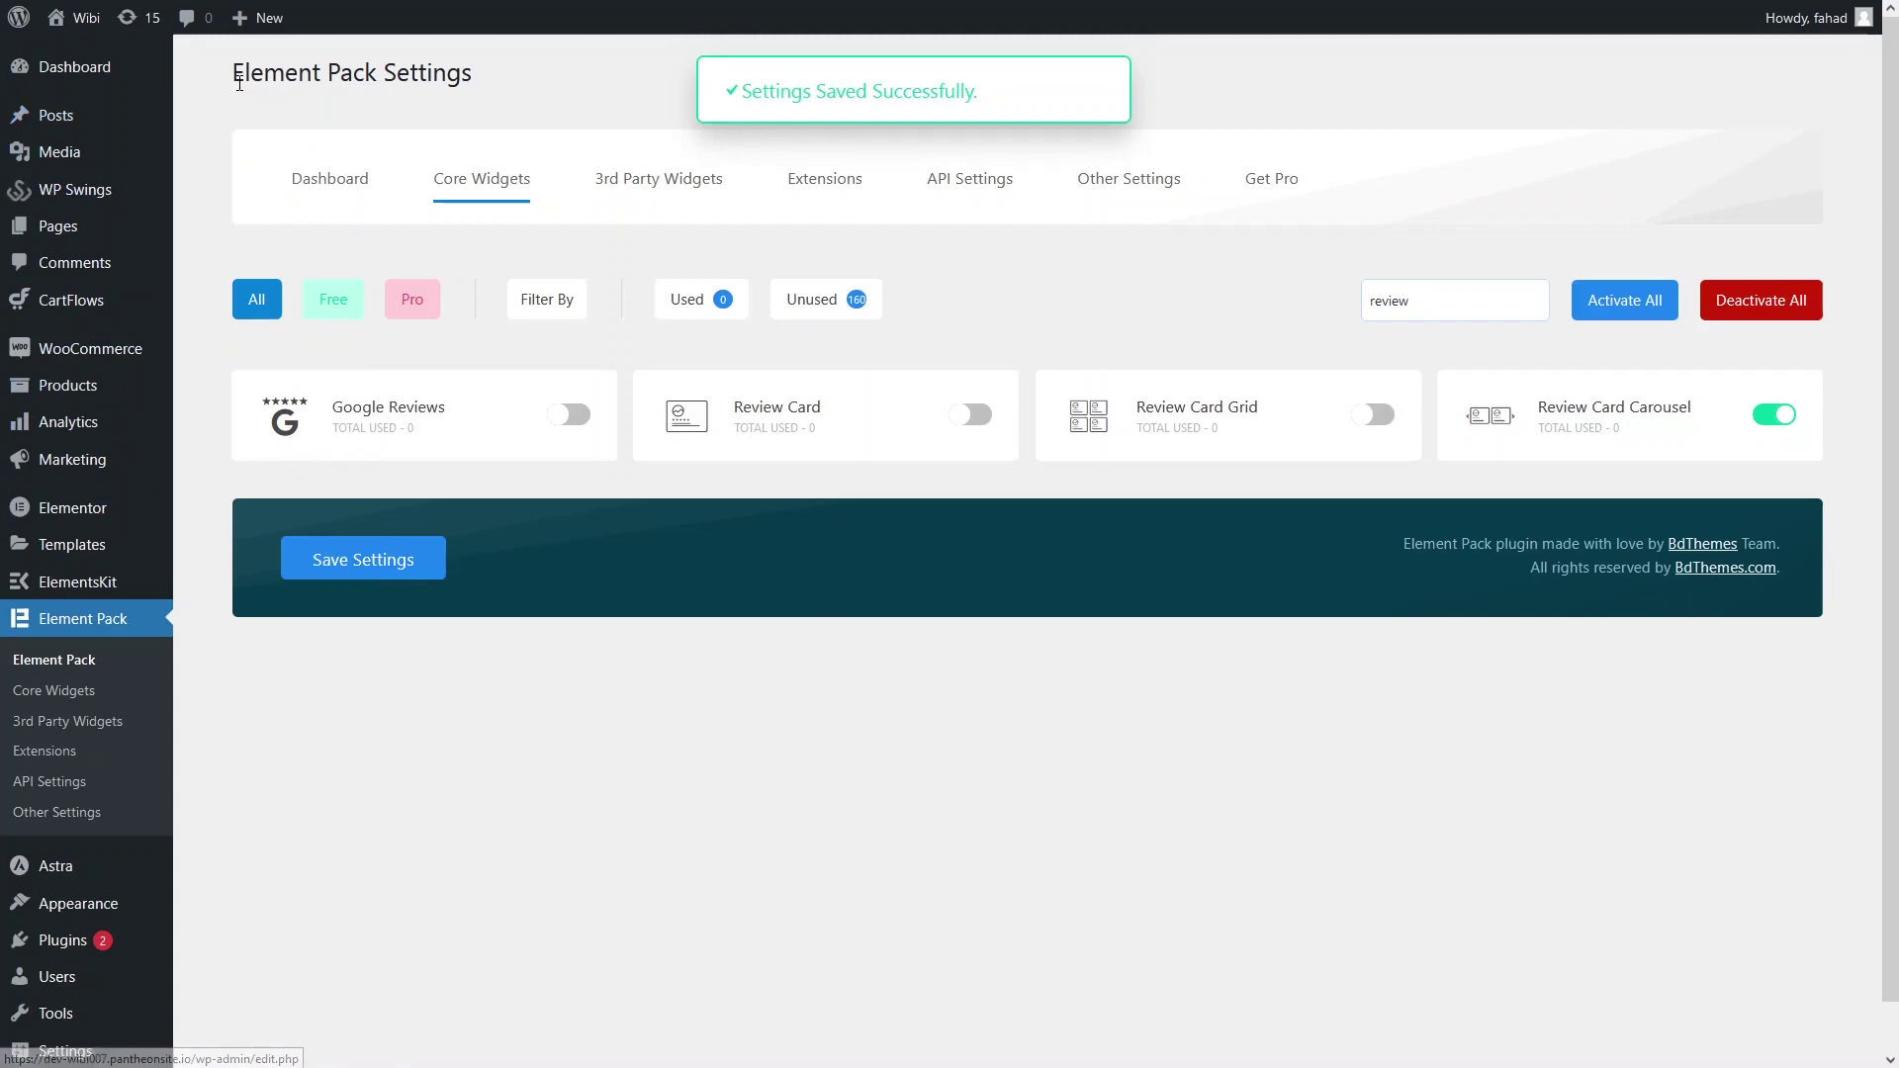
mouse_move(296, 3)
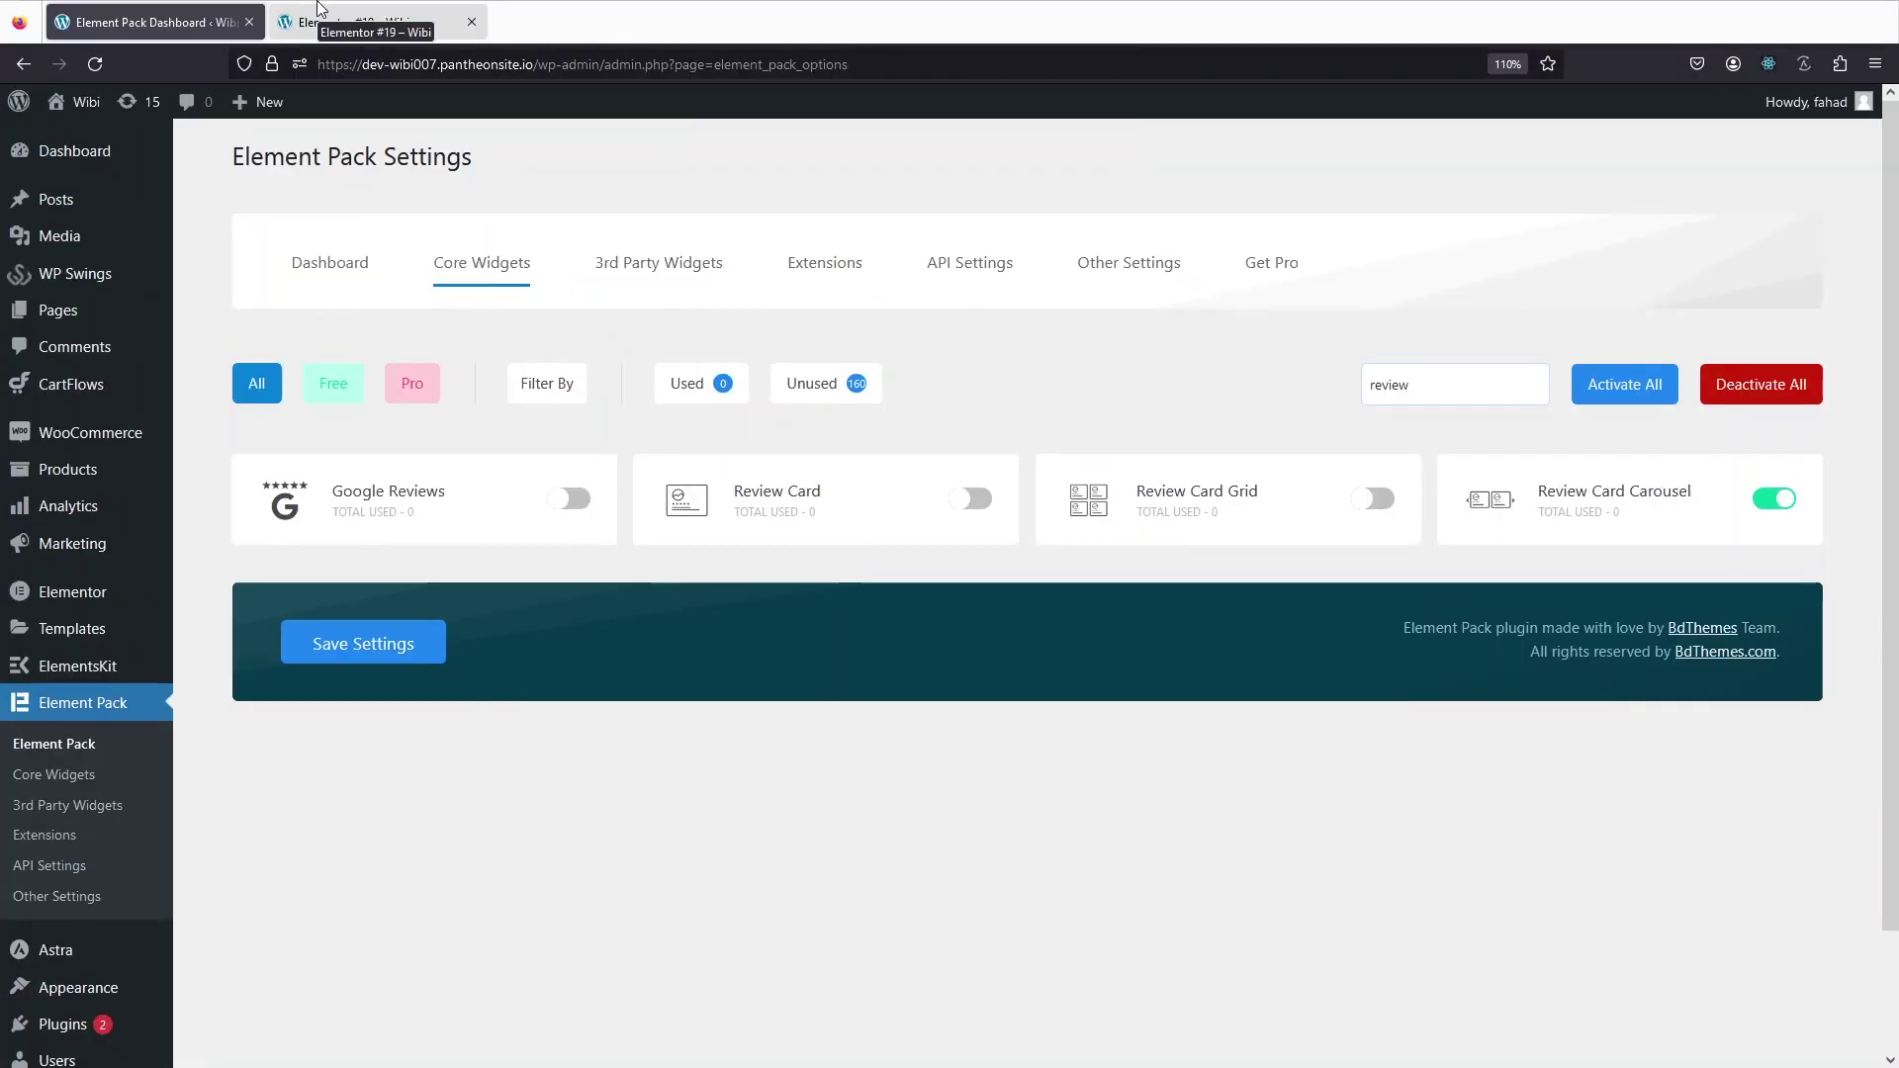
left_click(320, 8)
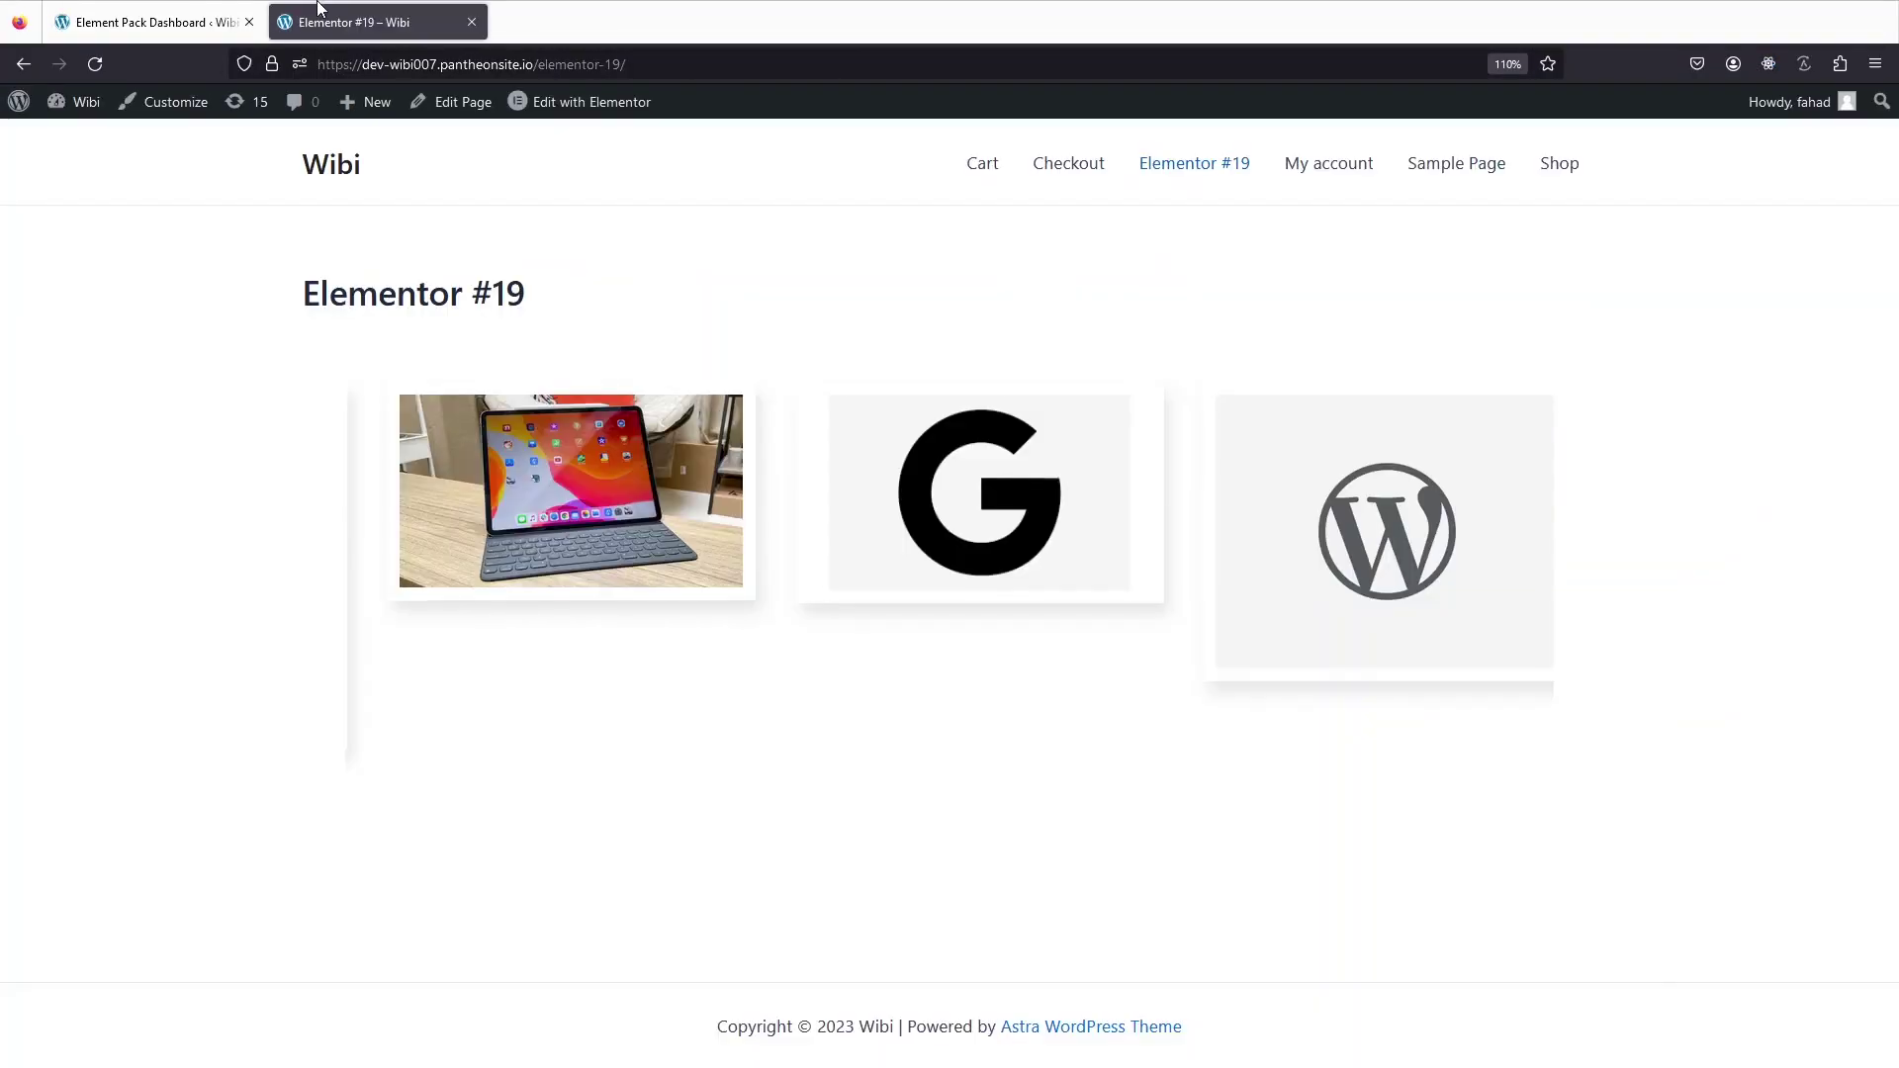
mouse_move(569, 108)
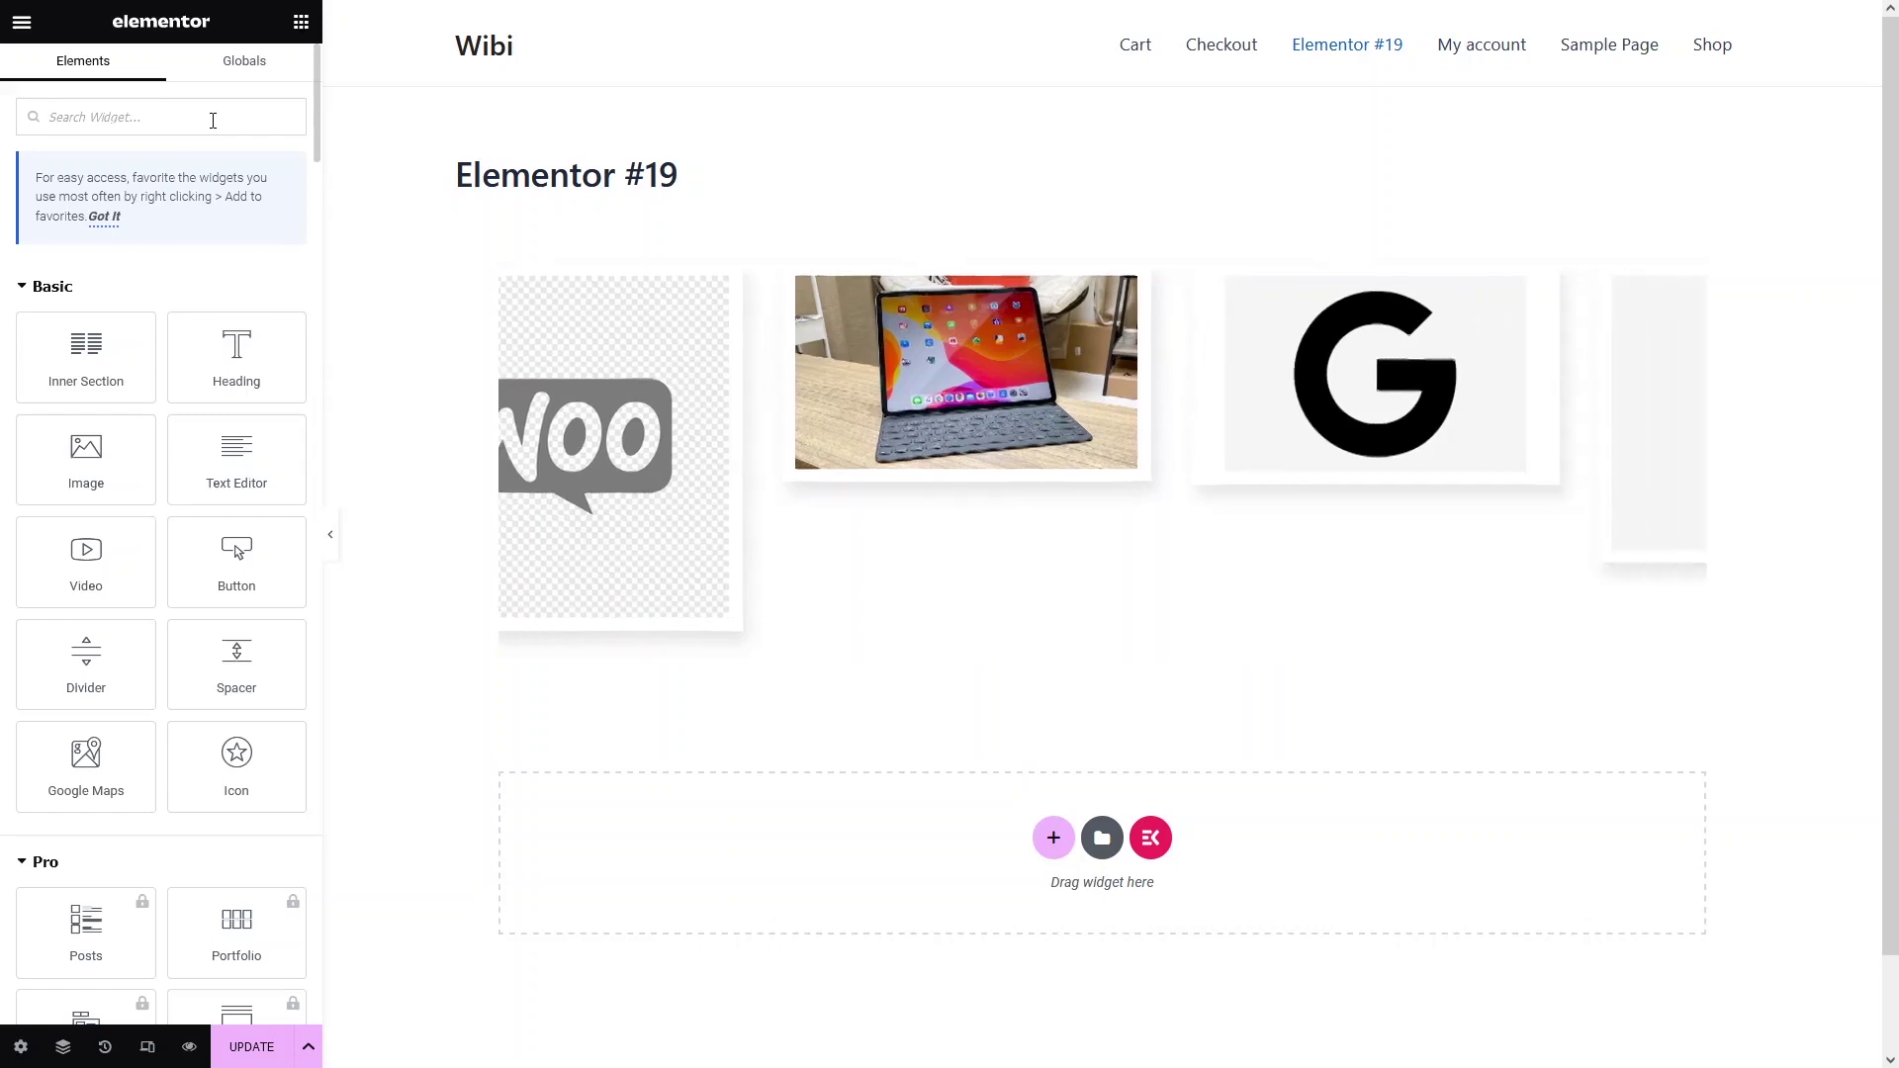
Find the Review Card Carousel widget by searching for "review" and add it below the page's image carousel.
left_click(212, 118)
type("review")
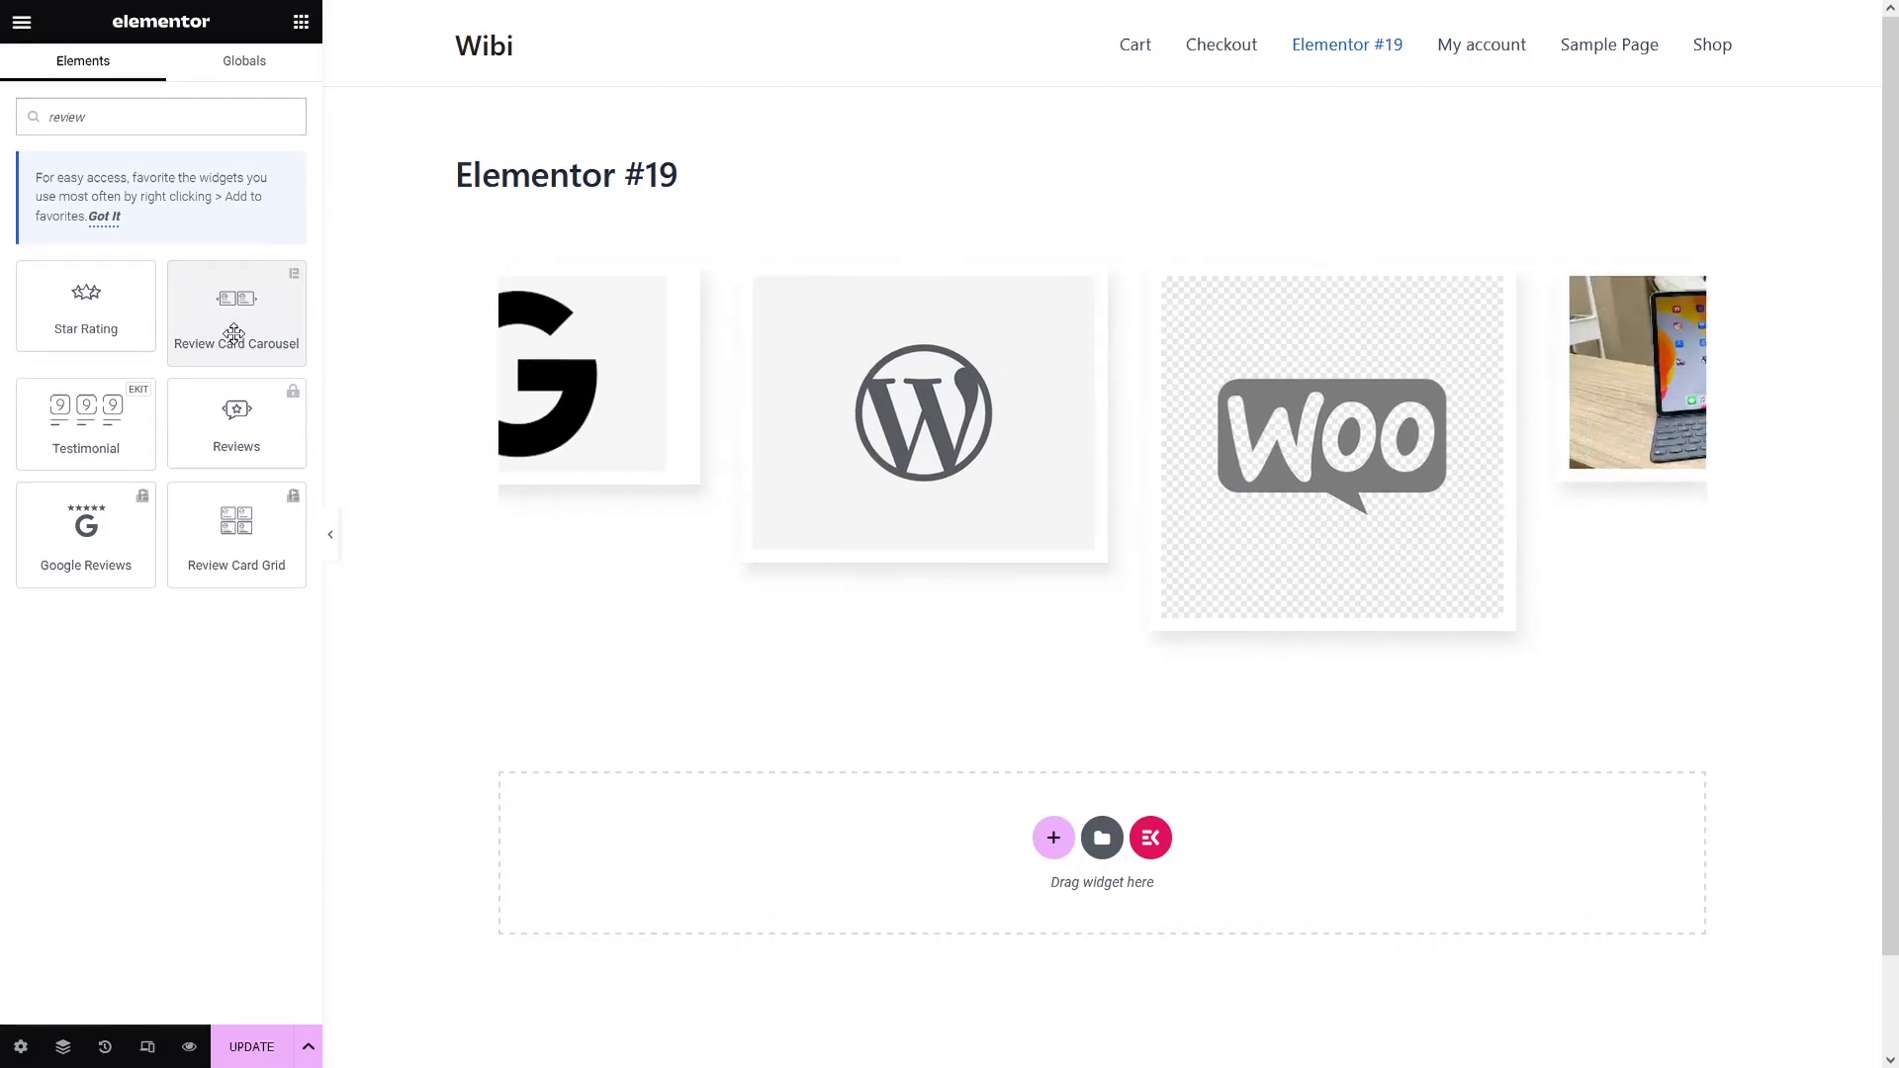
left_click(236, 276)
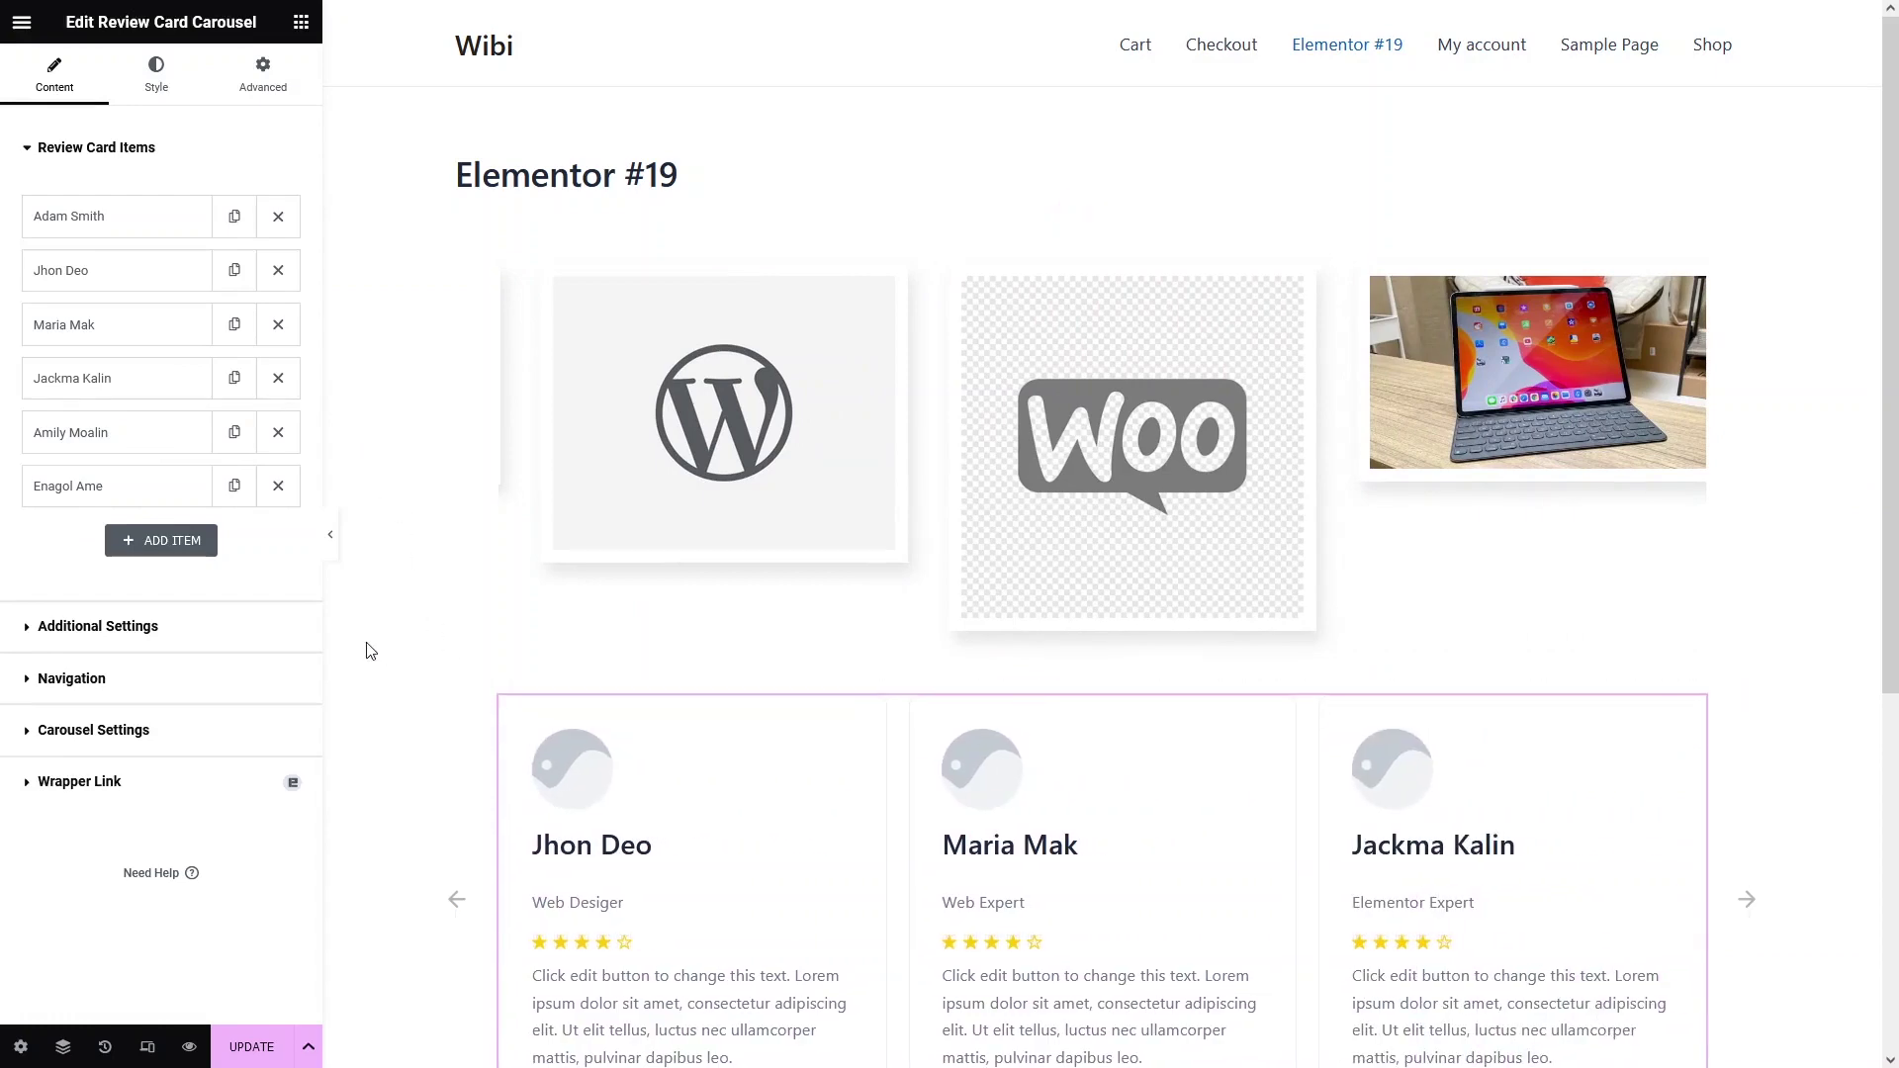
left_click(406, 645)
scroll(405, 645, "down", 3)
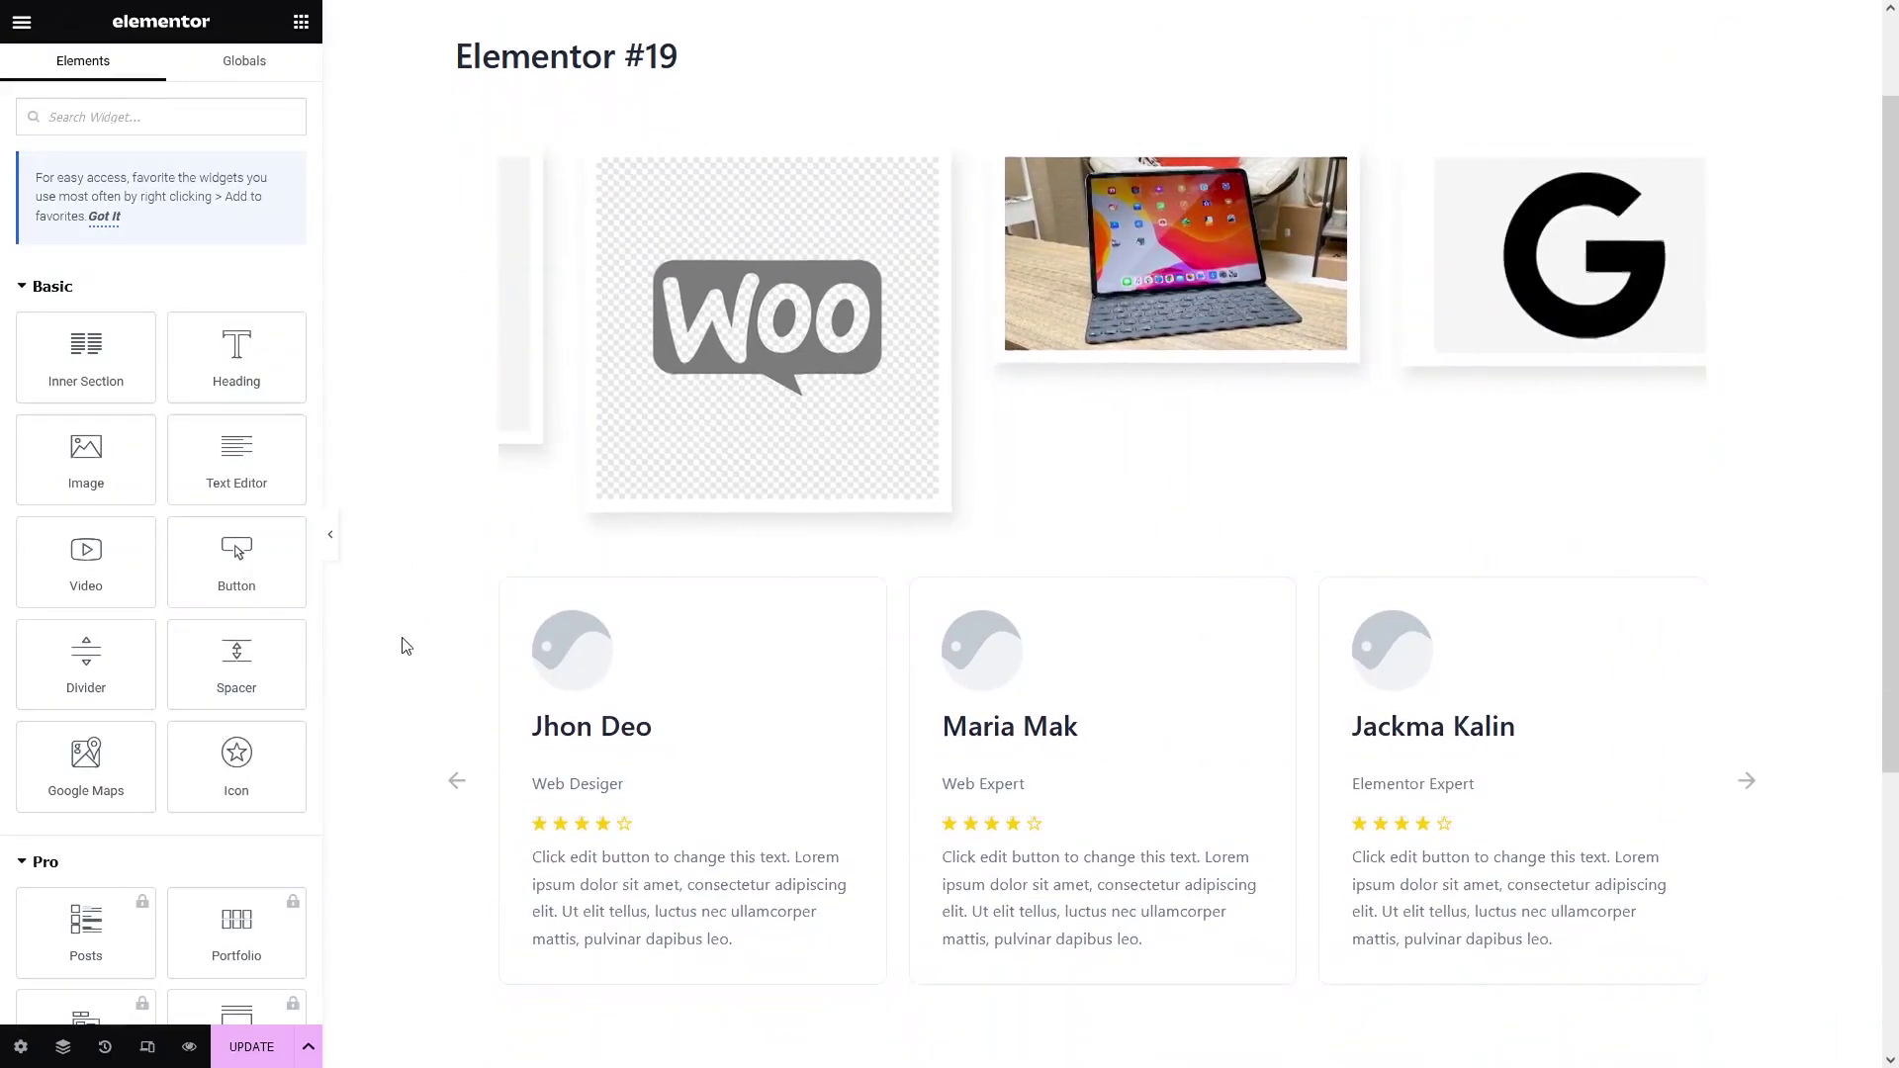
scroll(406, 644, "up", 2)
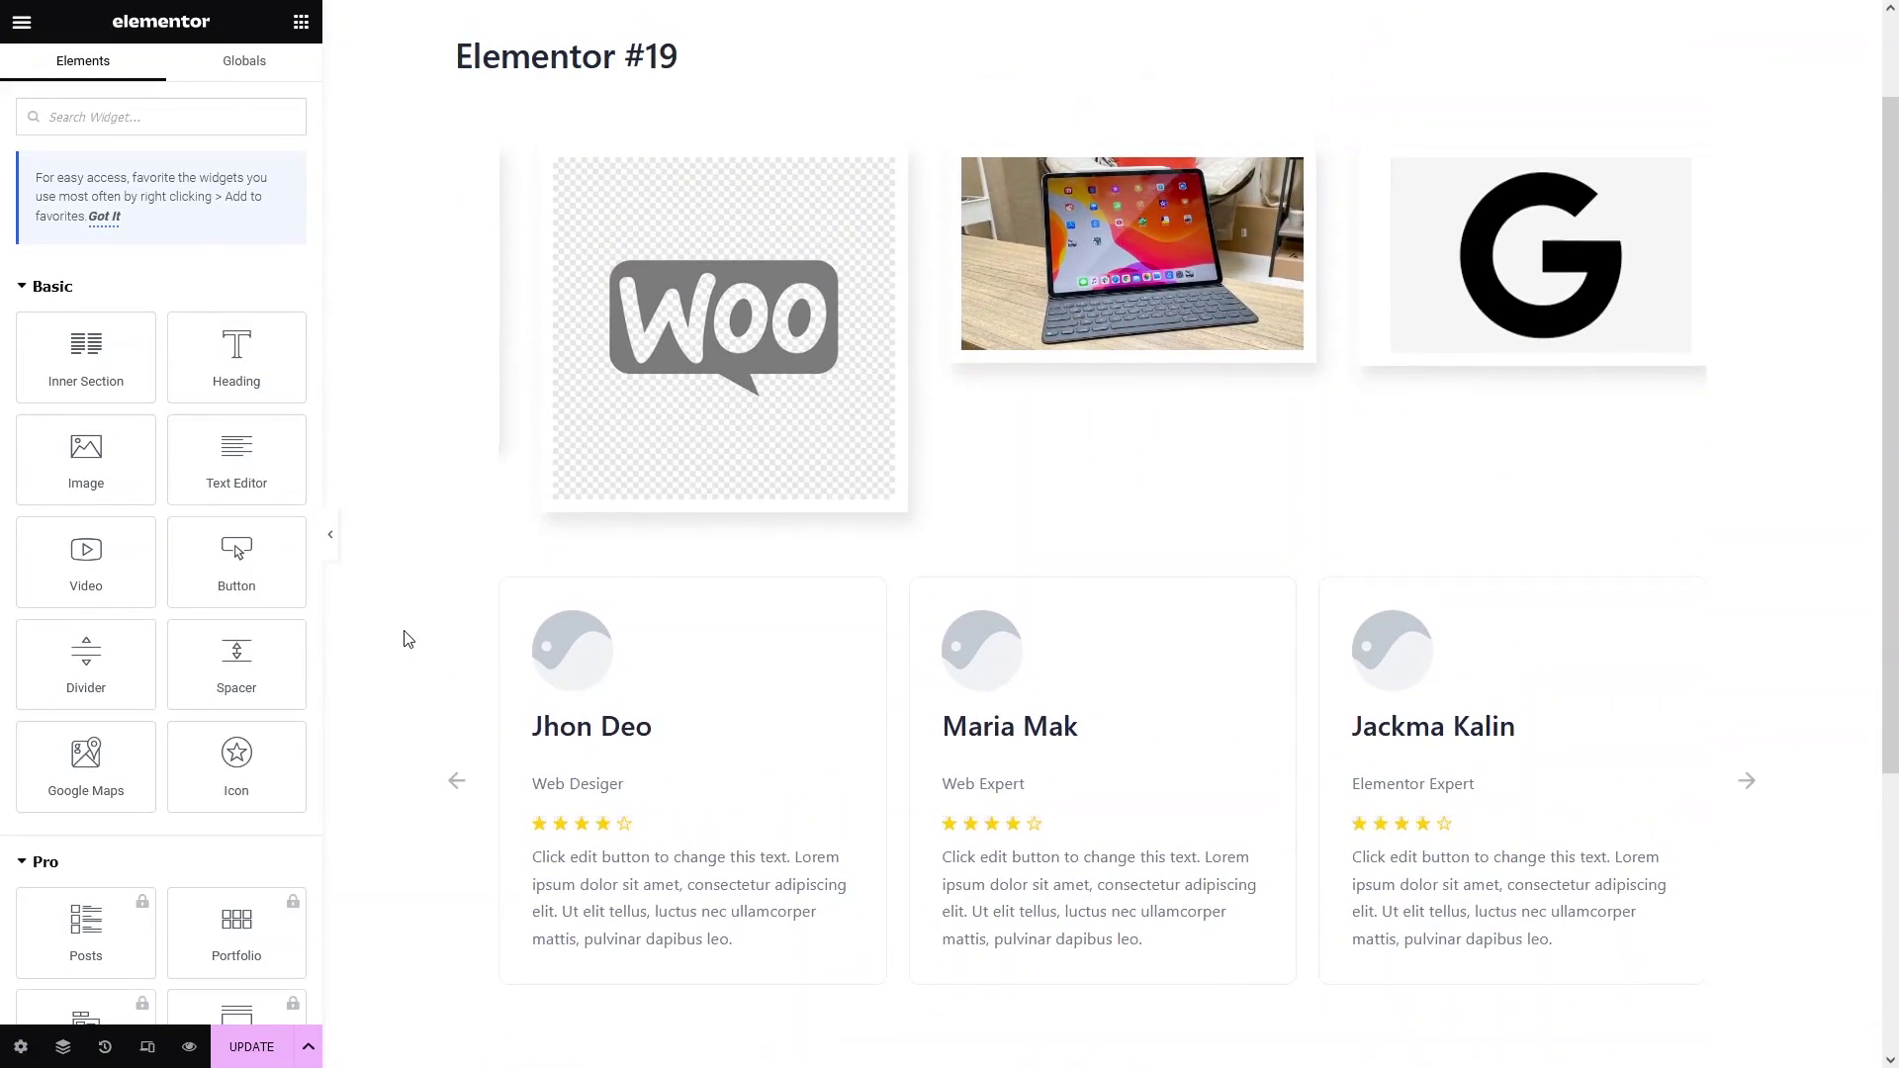
Examine the first review card's name, job title, rating, review text and paragraph format options.
left_click(606, 648)
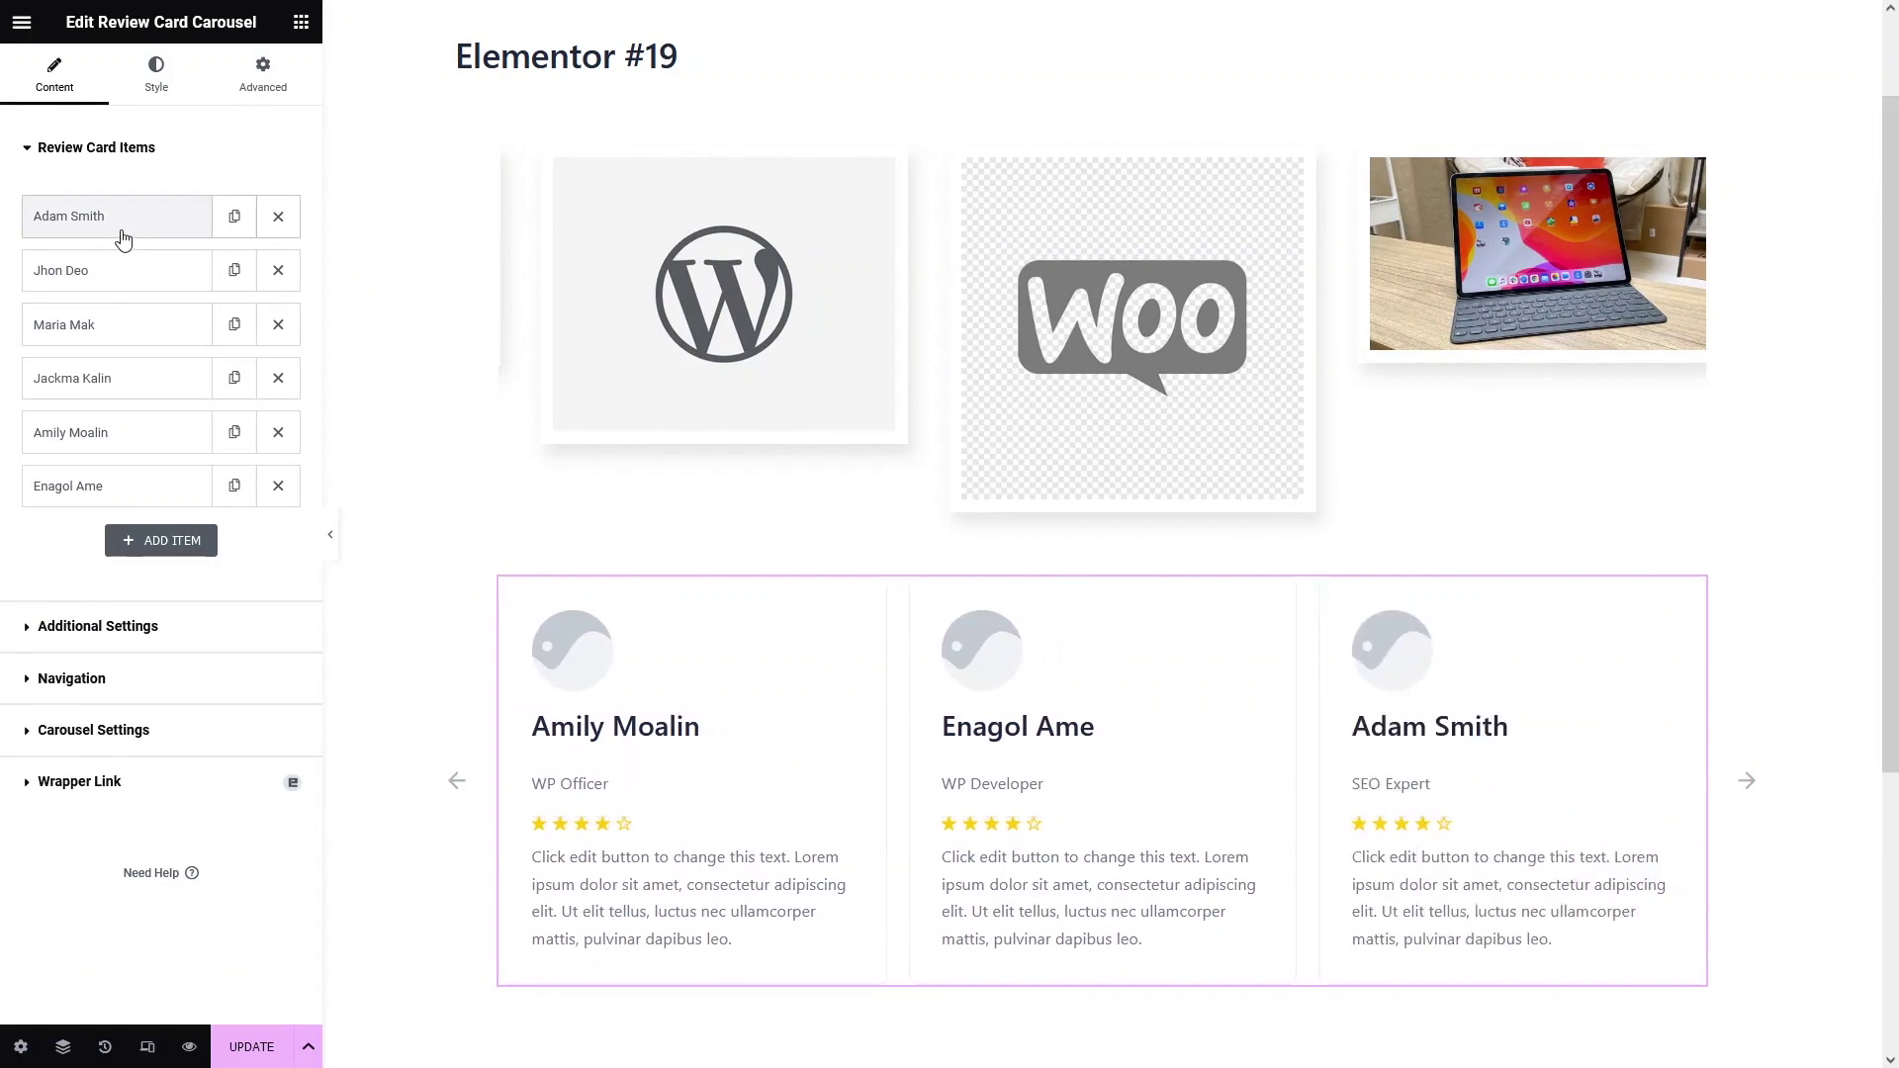
left_click(125, 237)
triple_click(138, 442)
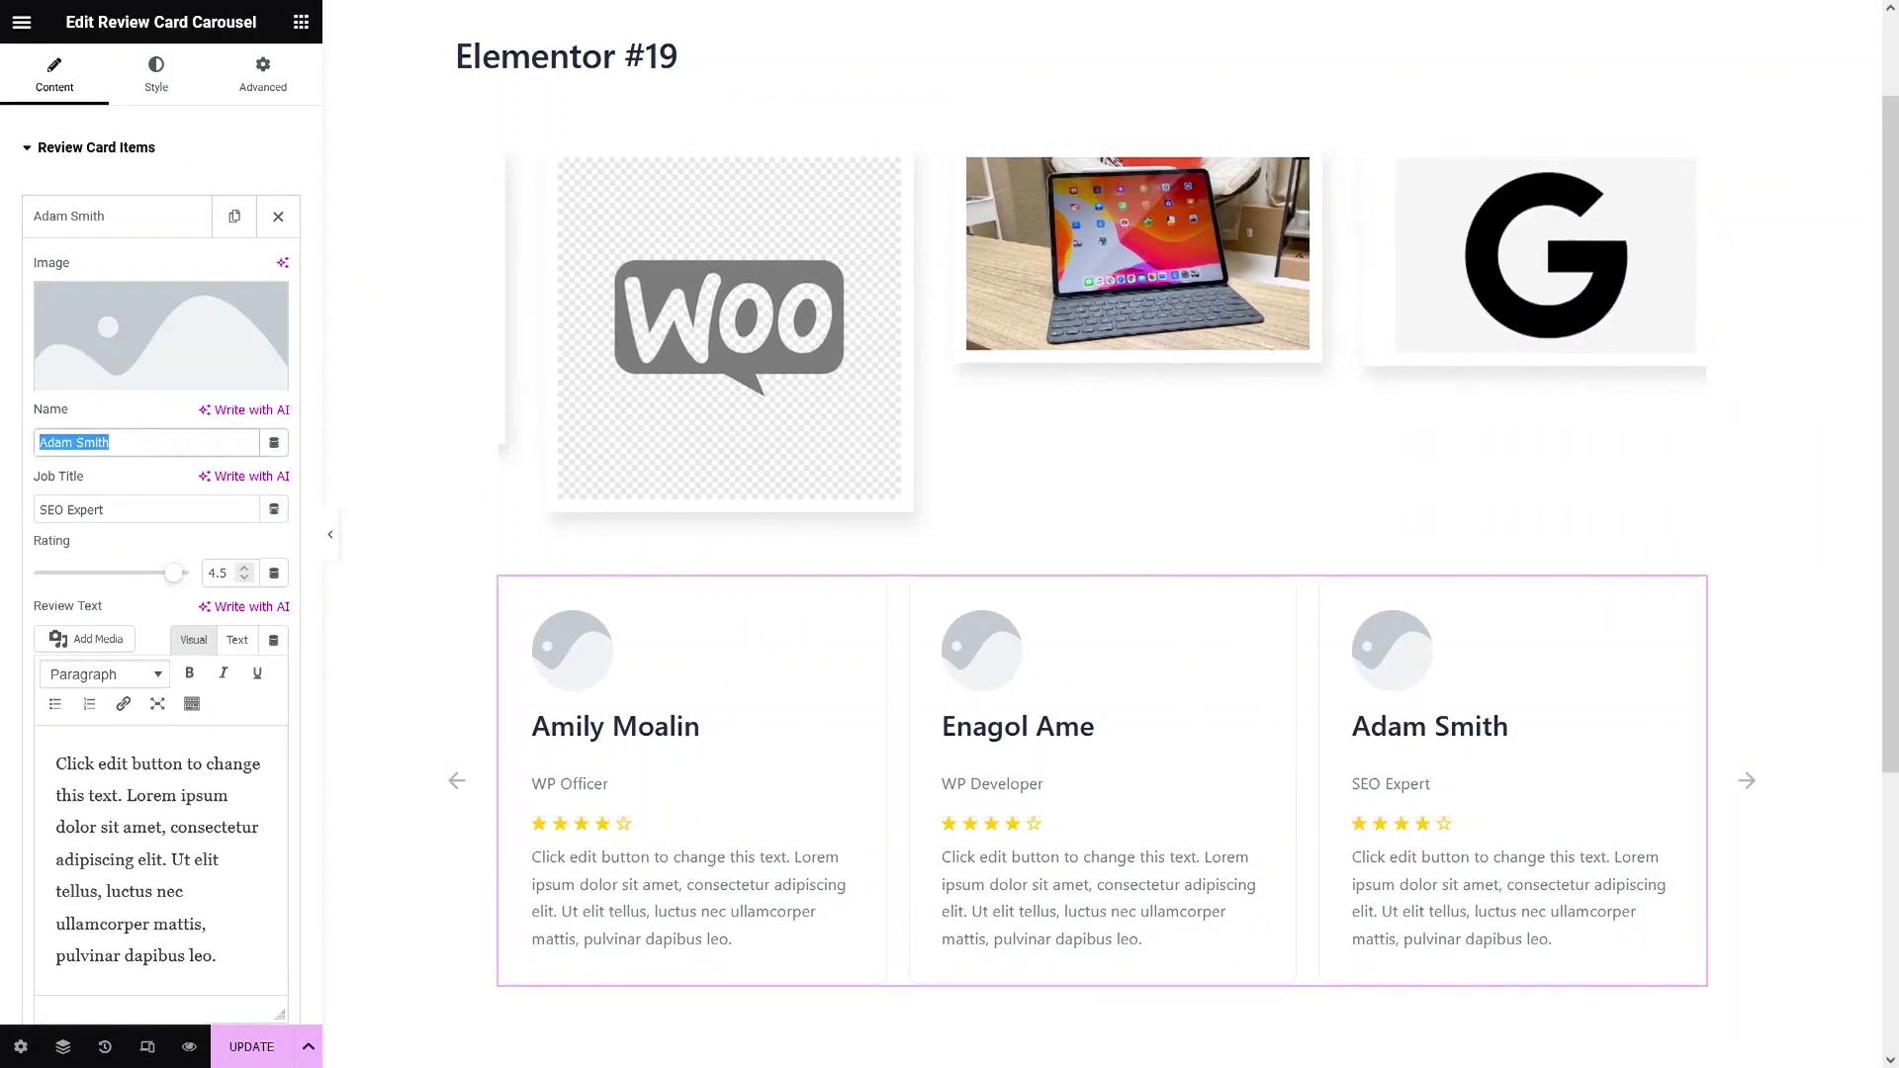
left_click(101, 508)
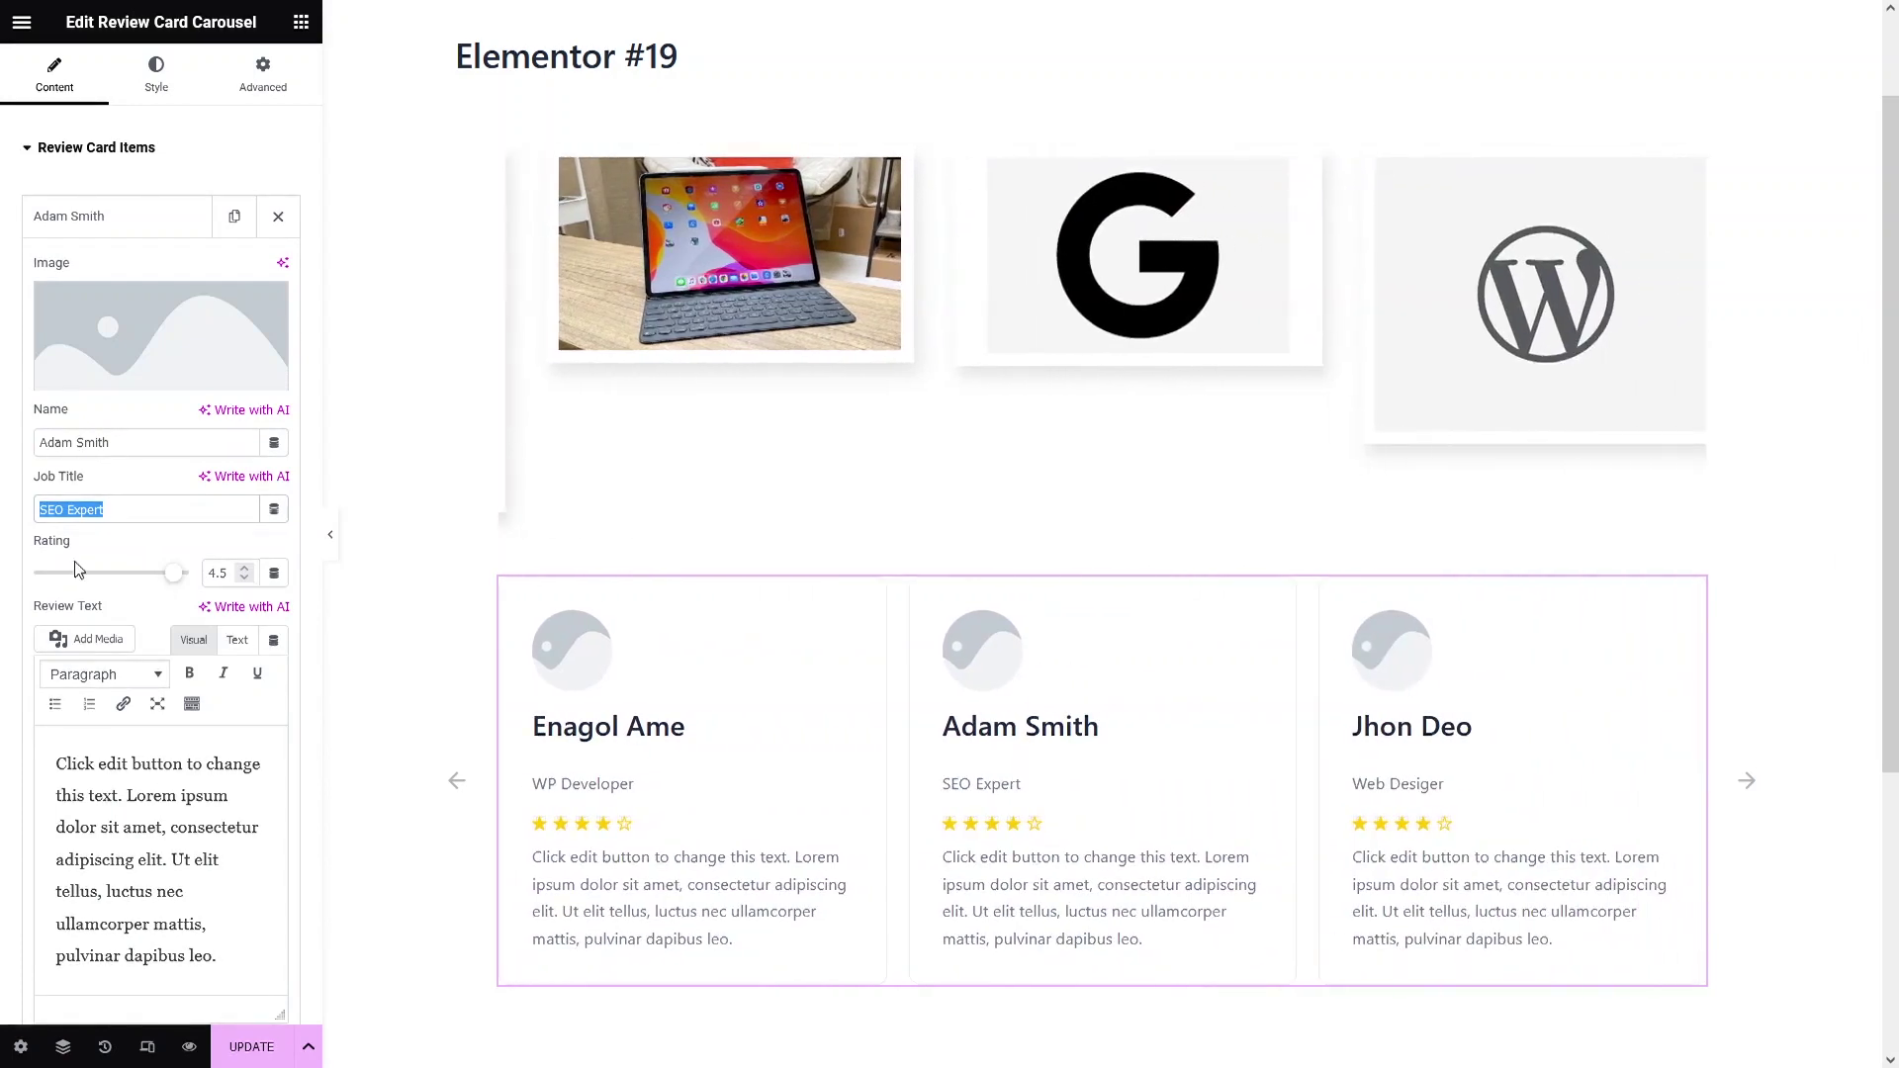
left_click(258, 898)
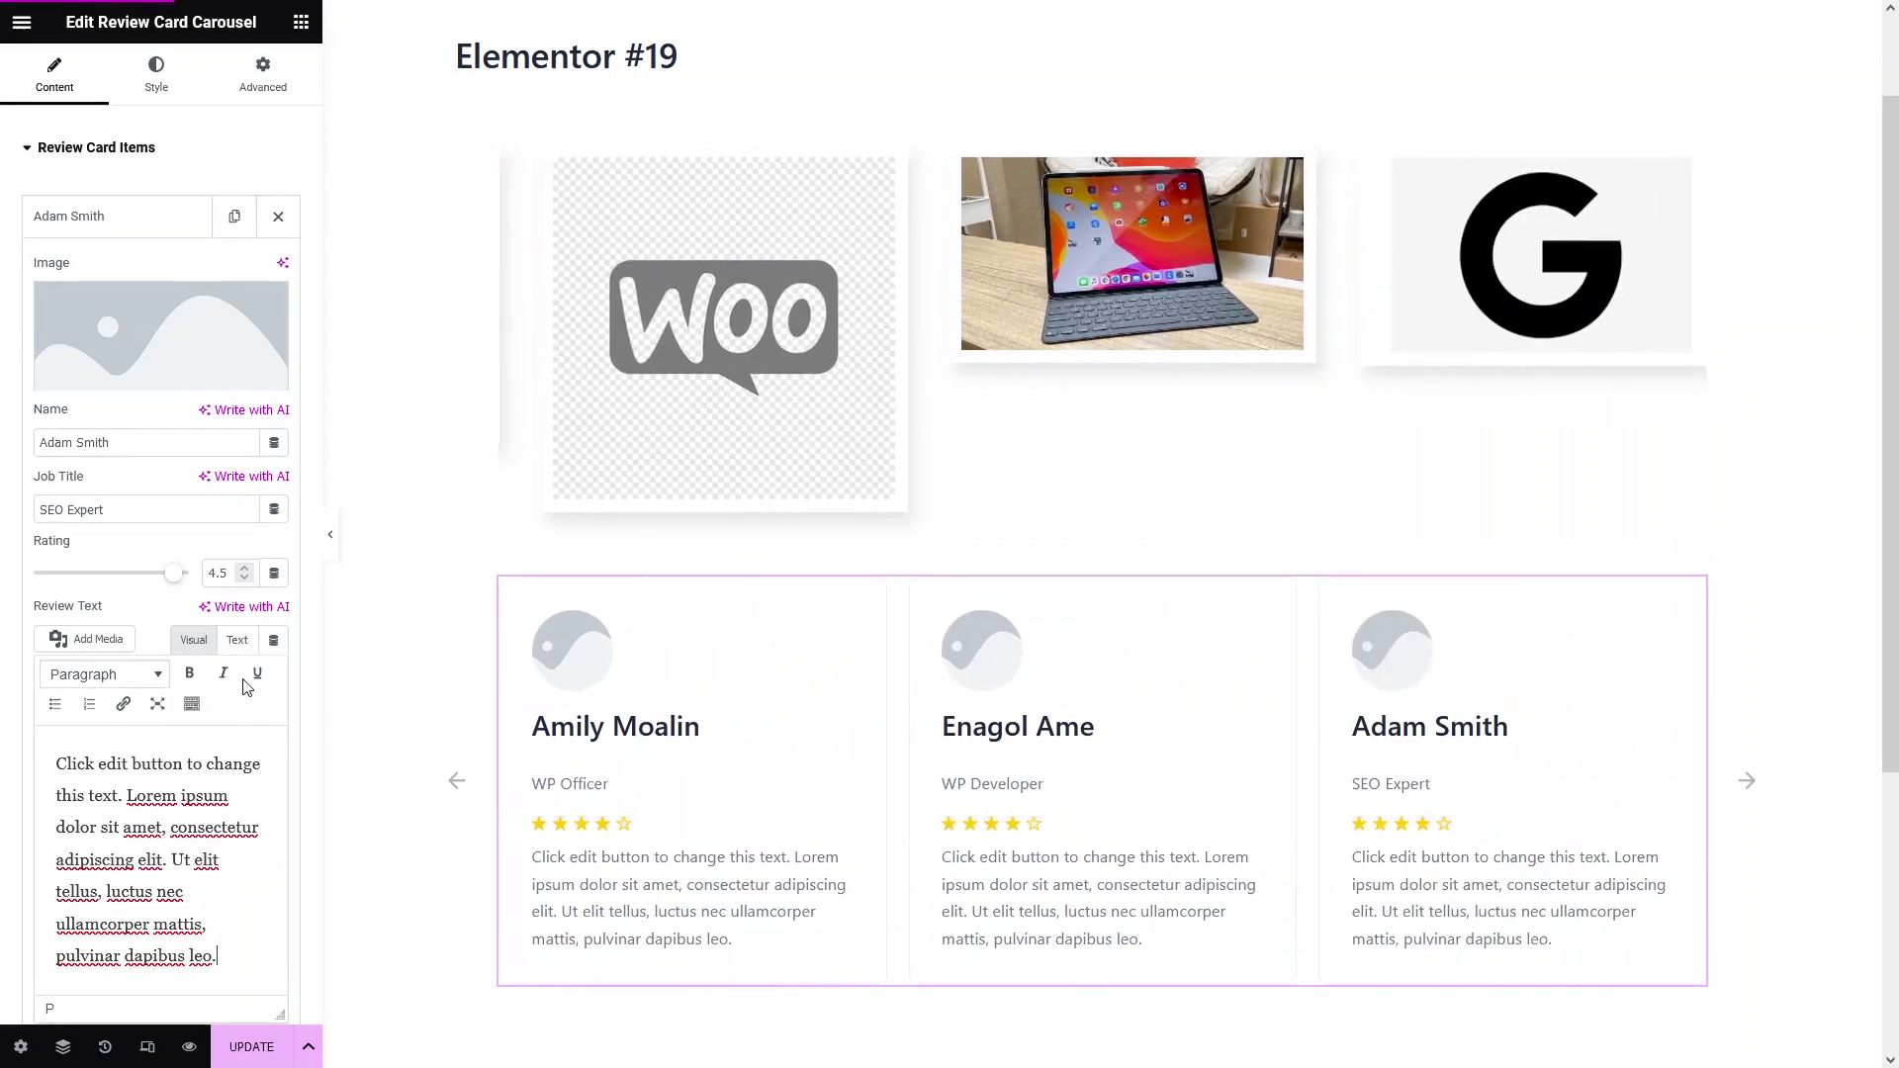
left_click(164, 683)
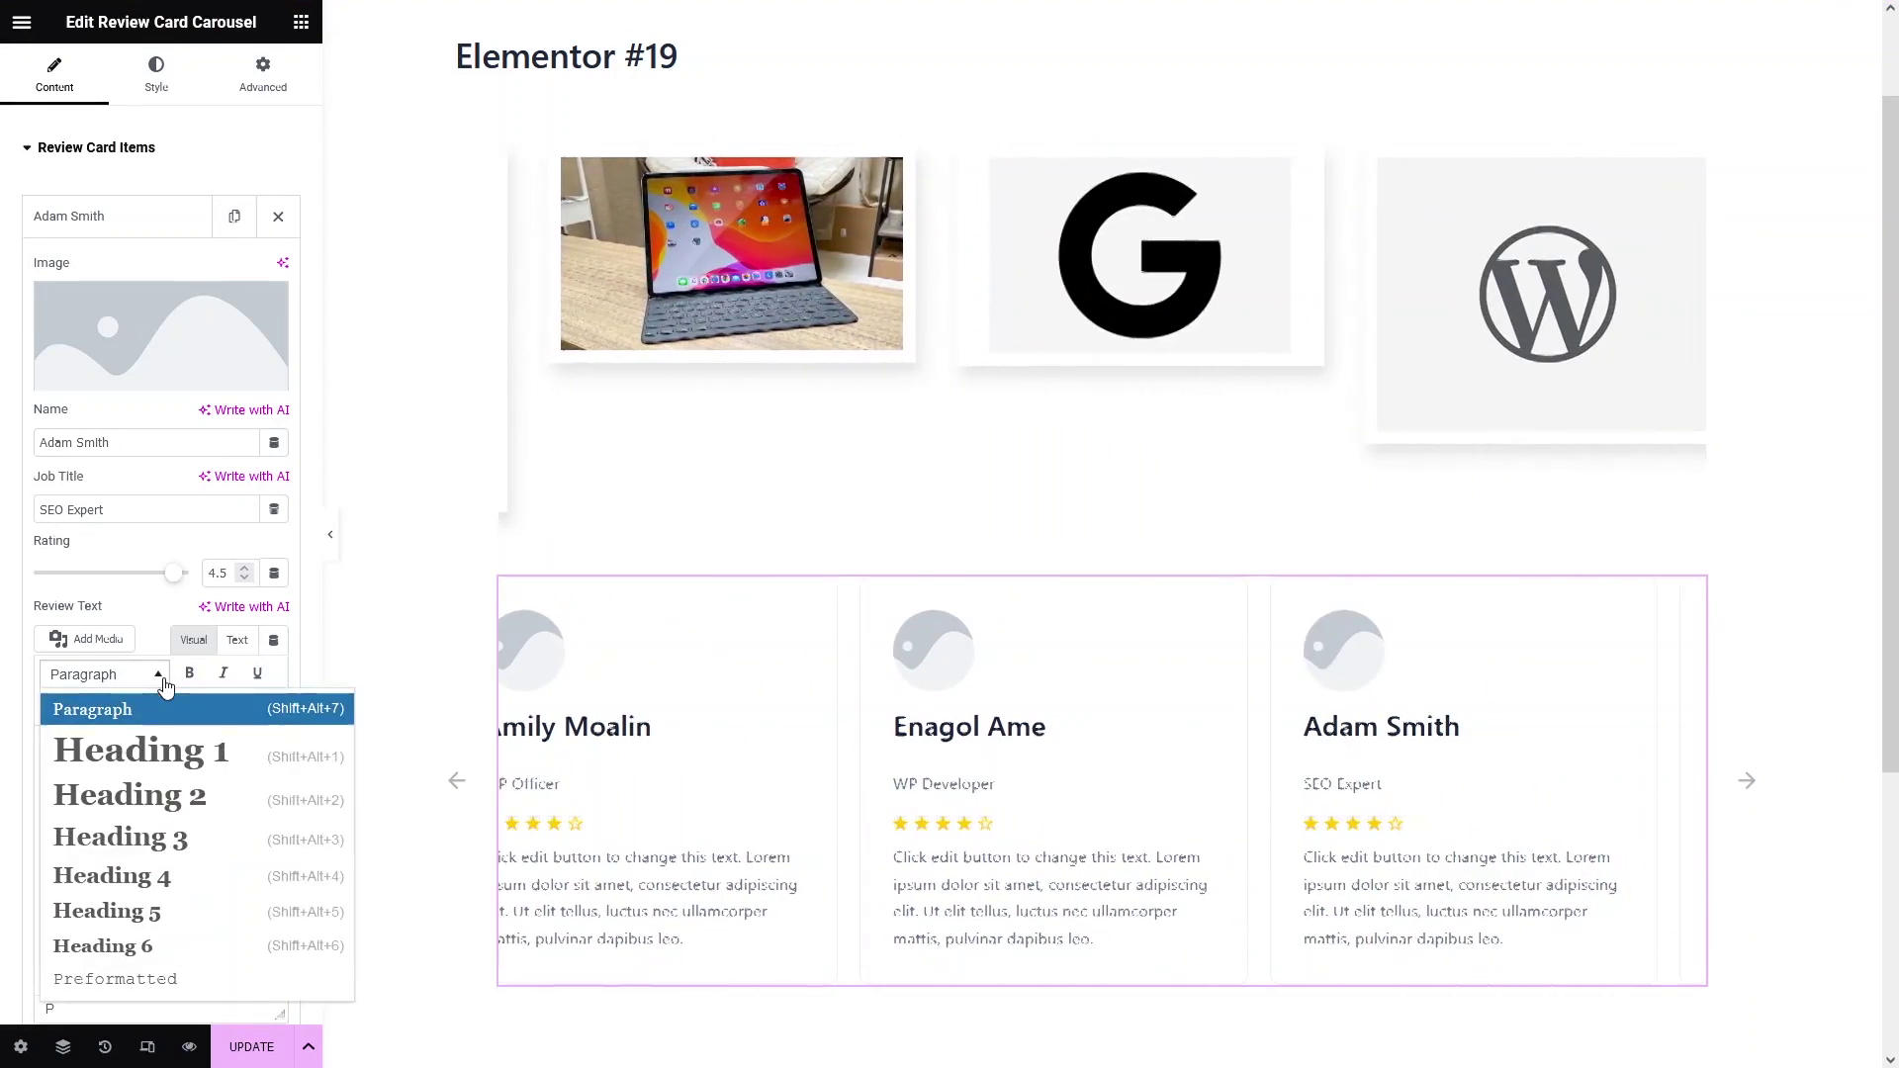
left_click(140, 682)
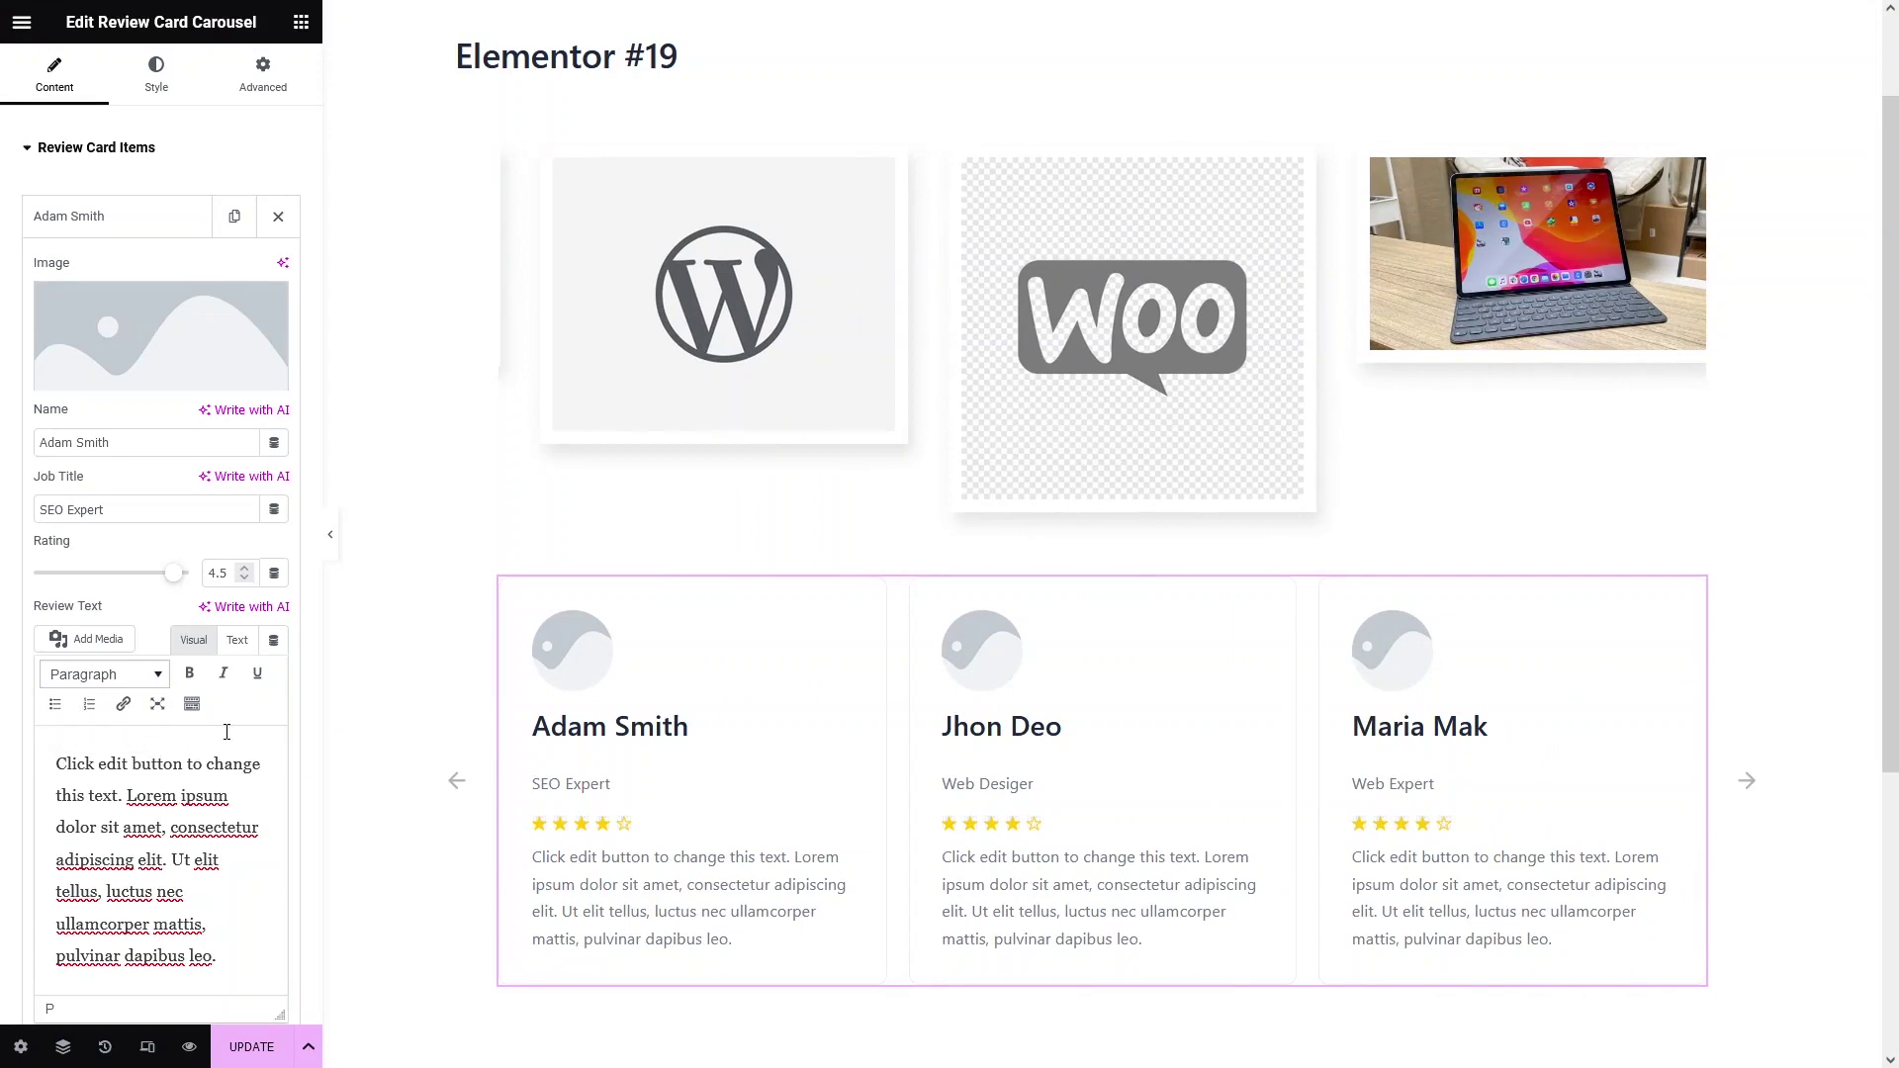
Set the first review card's image to modern-checkout-two-columns-template-avatar-1.jpg from the media library.
mouse_move(131, 377)
left_click(123, 327)
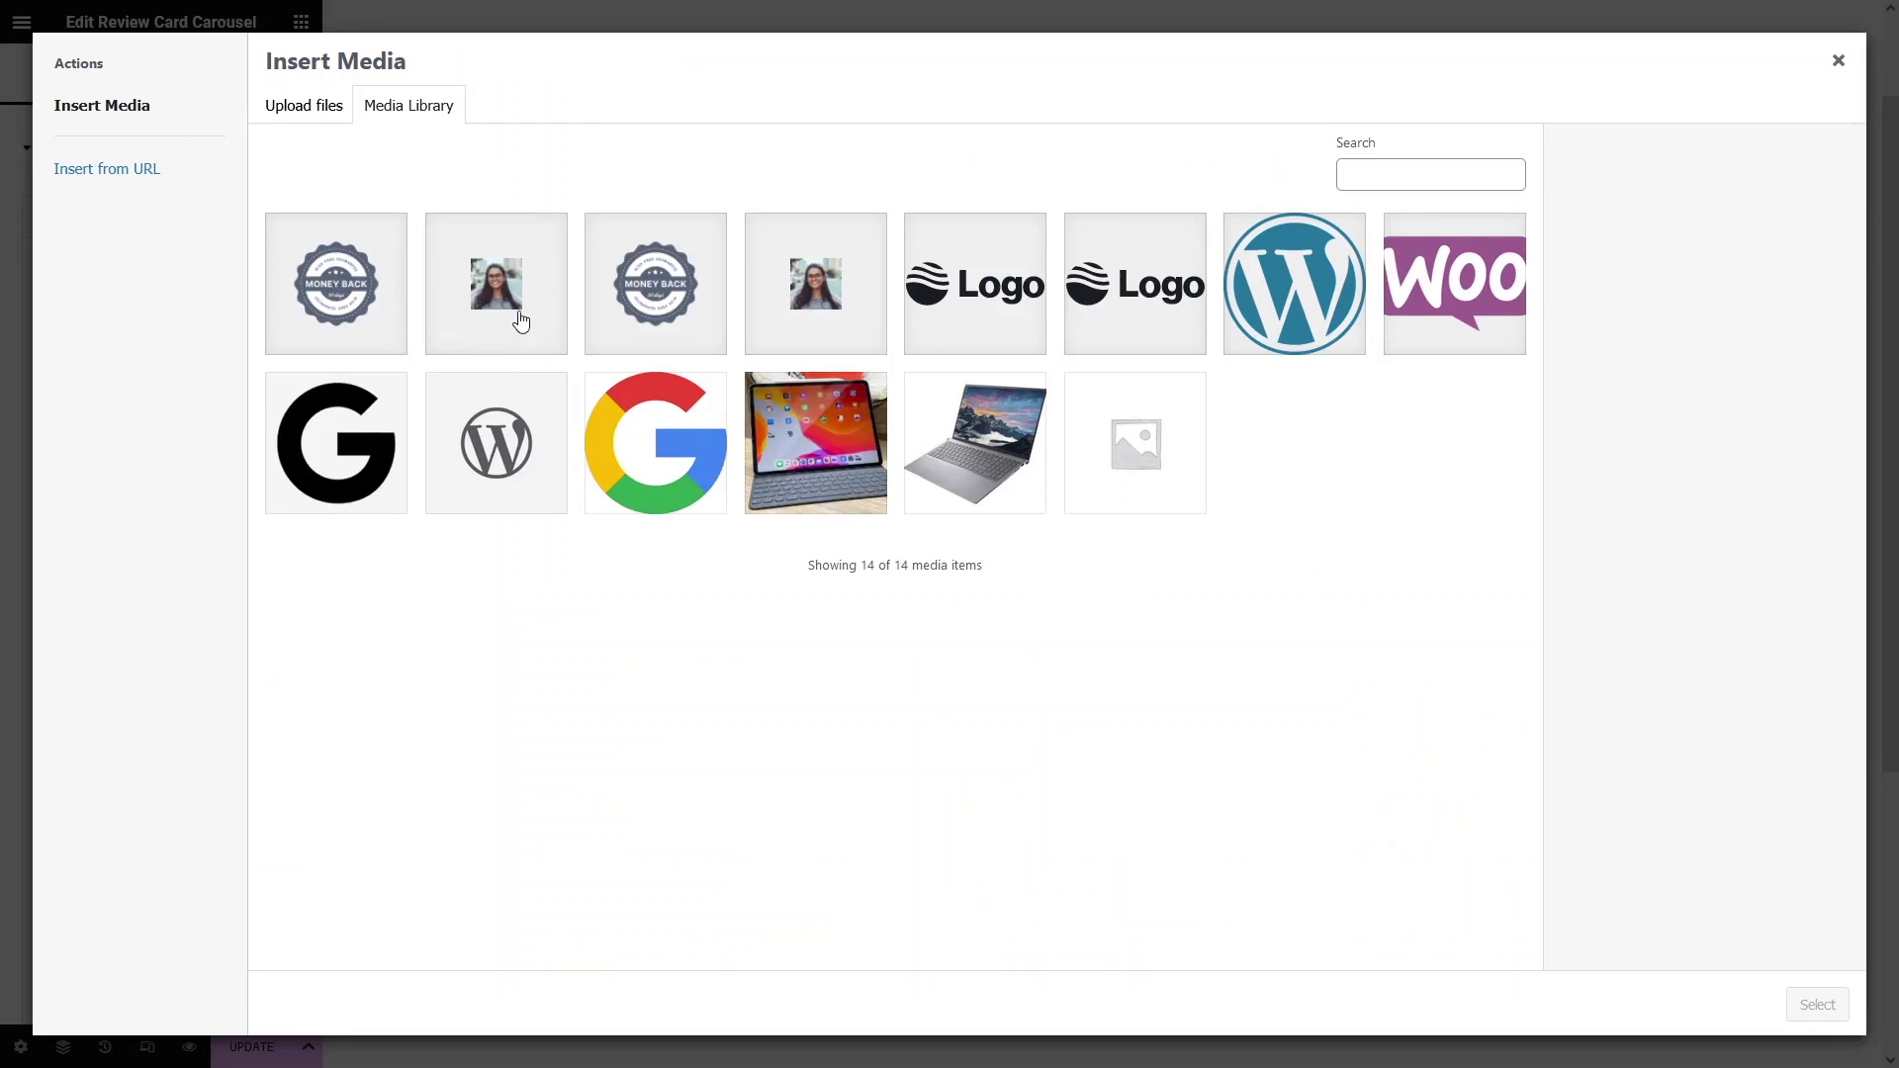
left_click(506, 303)
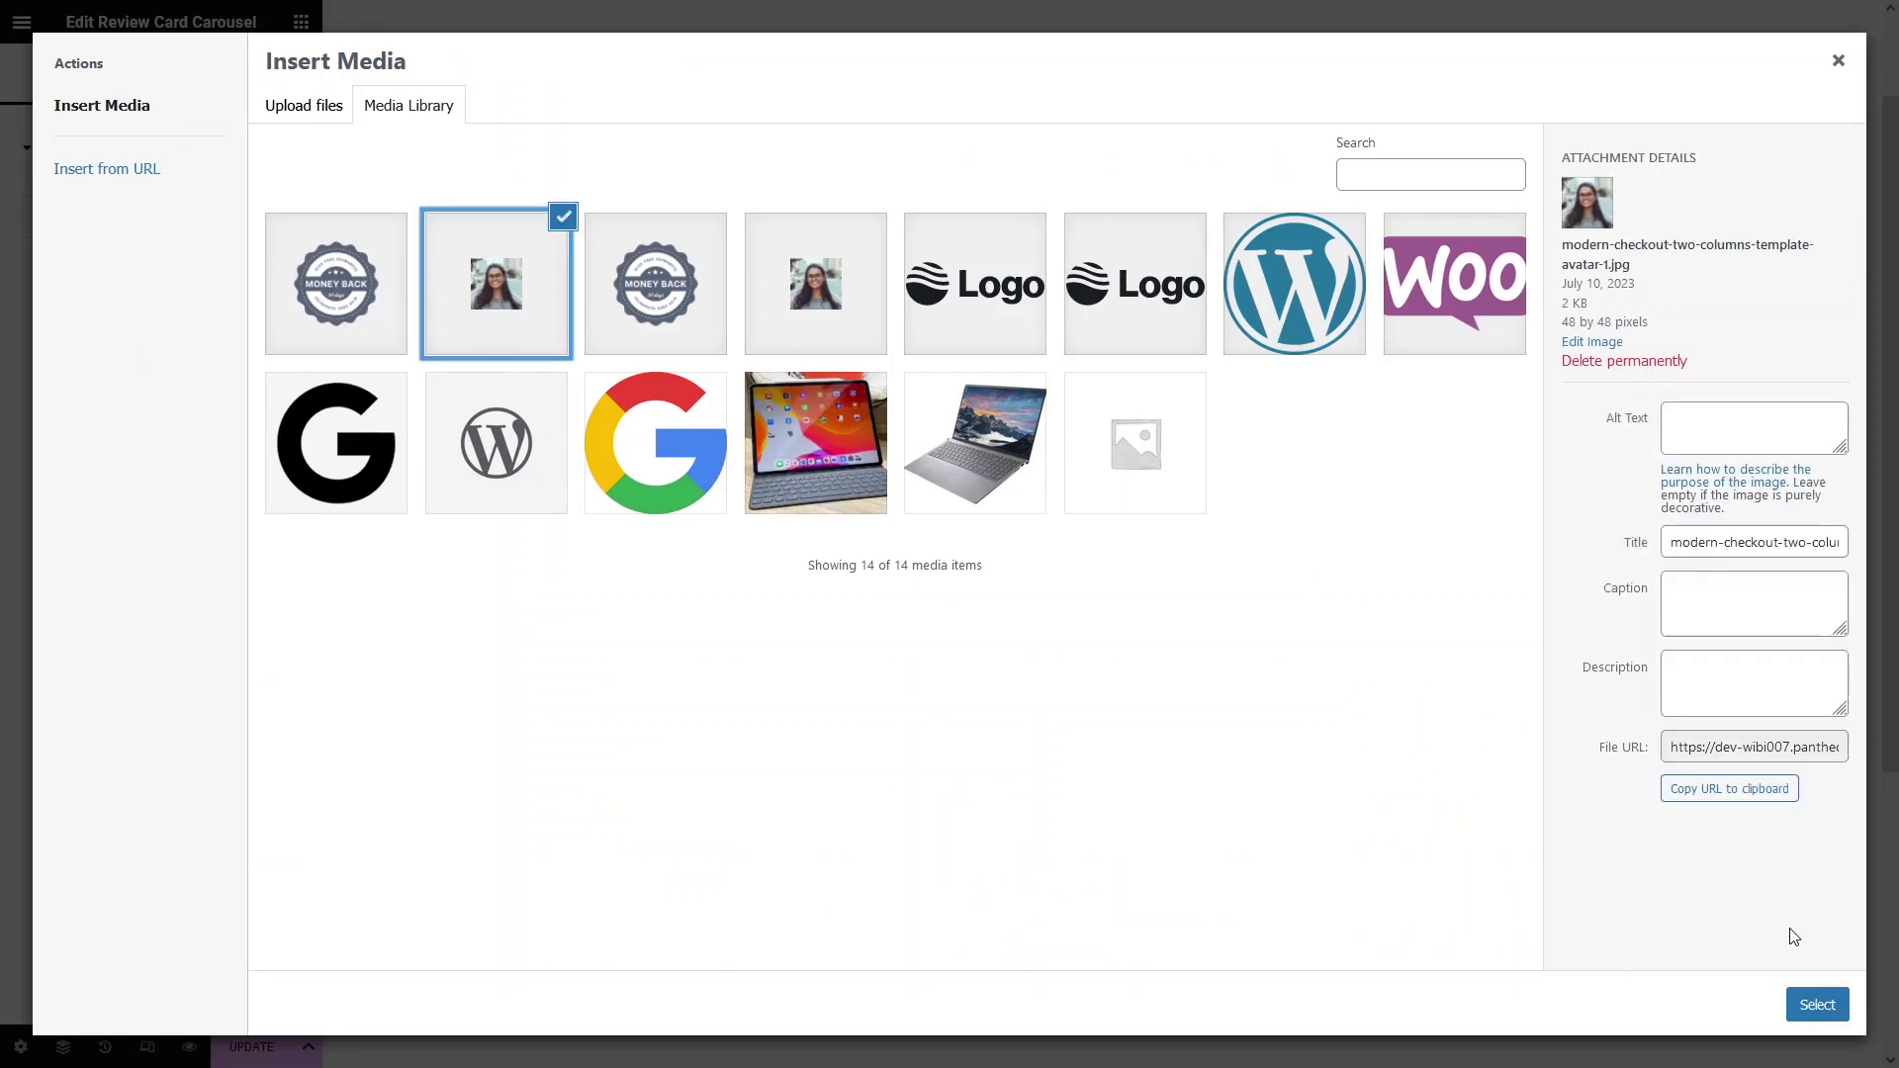
left_click(1817, 1005)
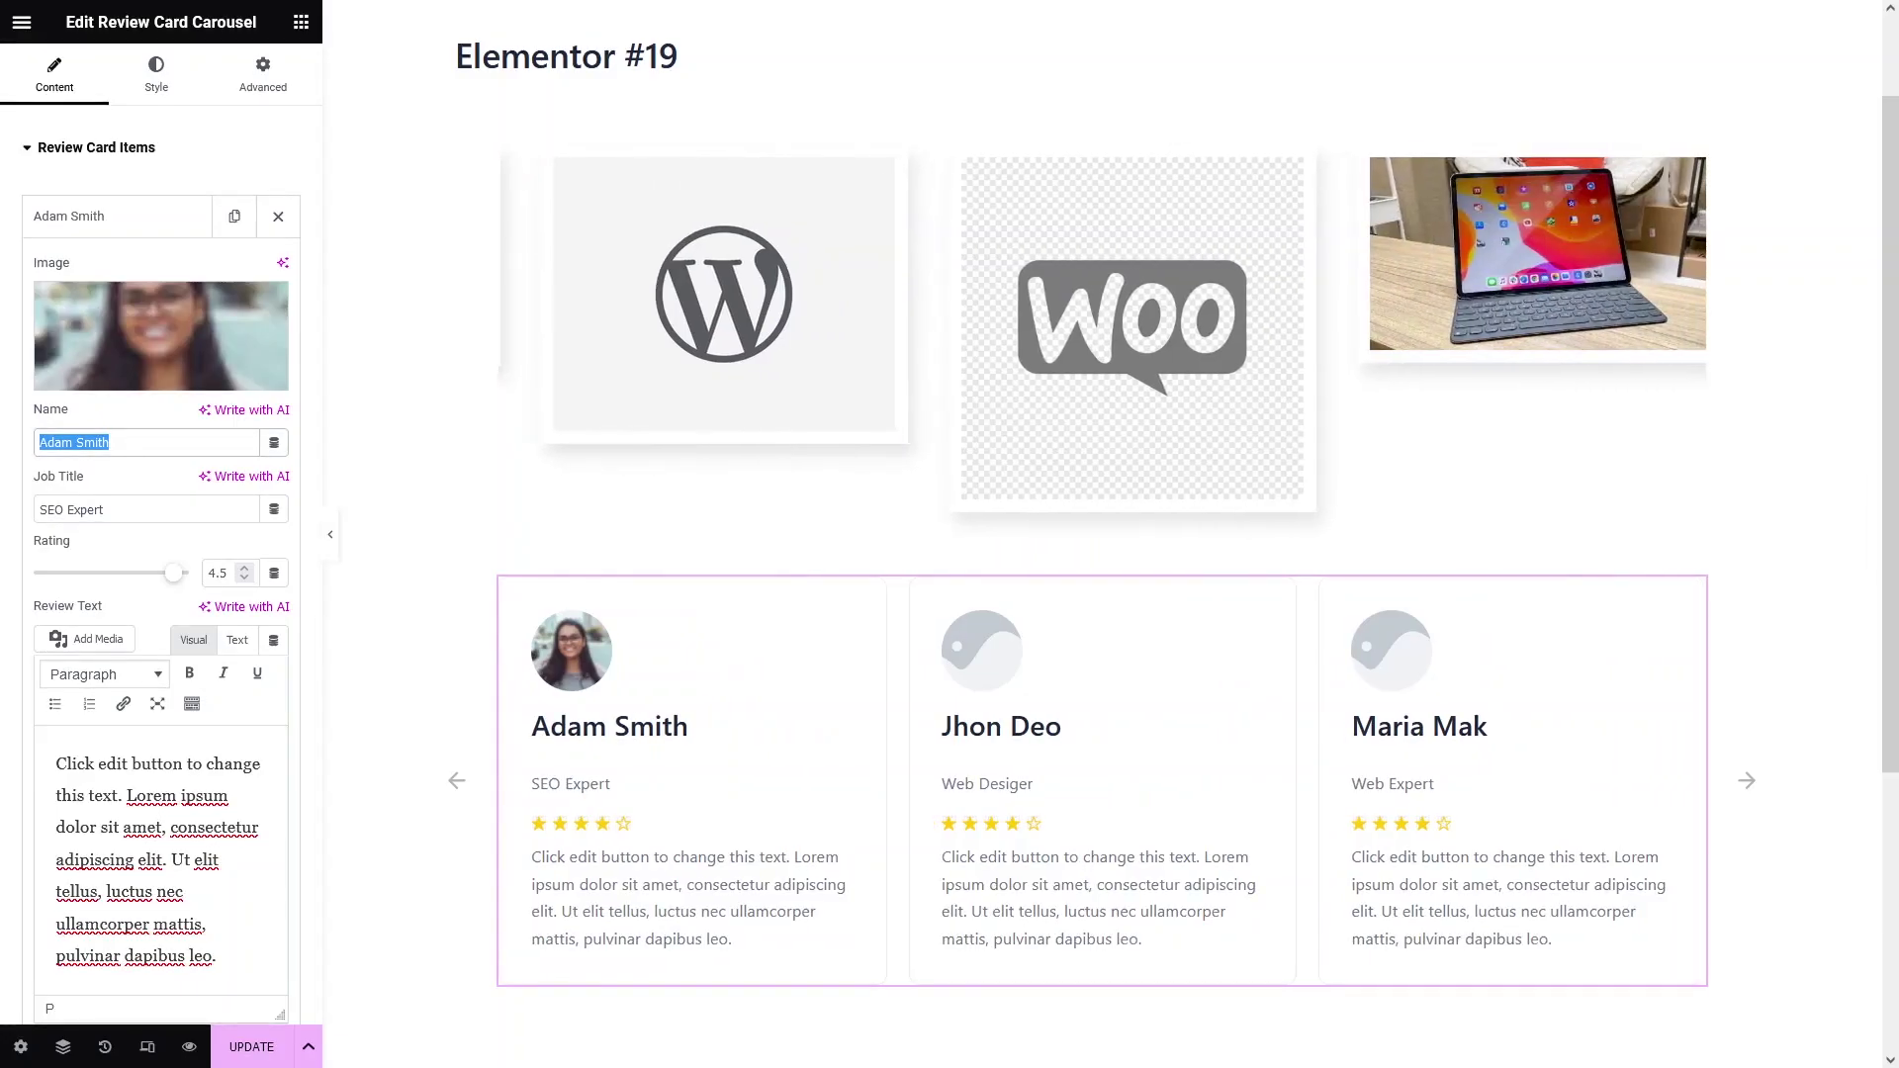
Replace the first review card's name with the new reviewer's first name and collapse the card.
type("L")
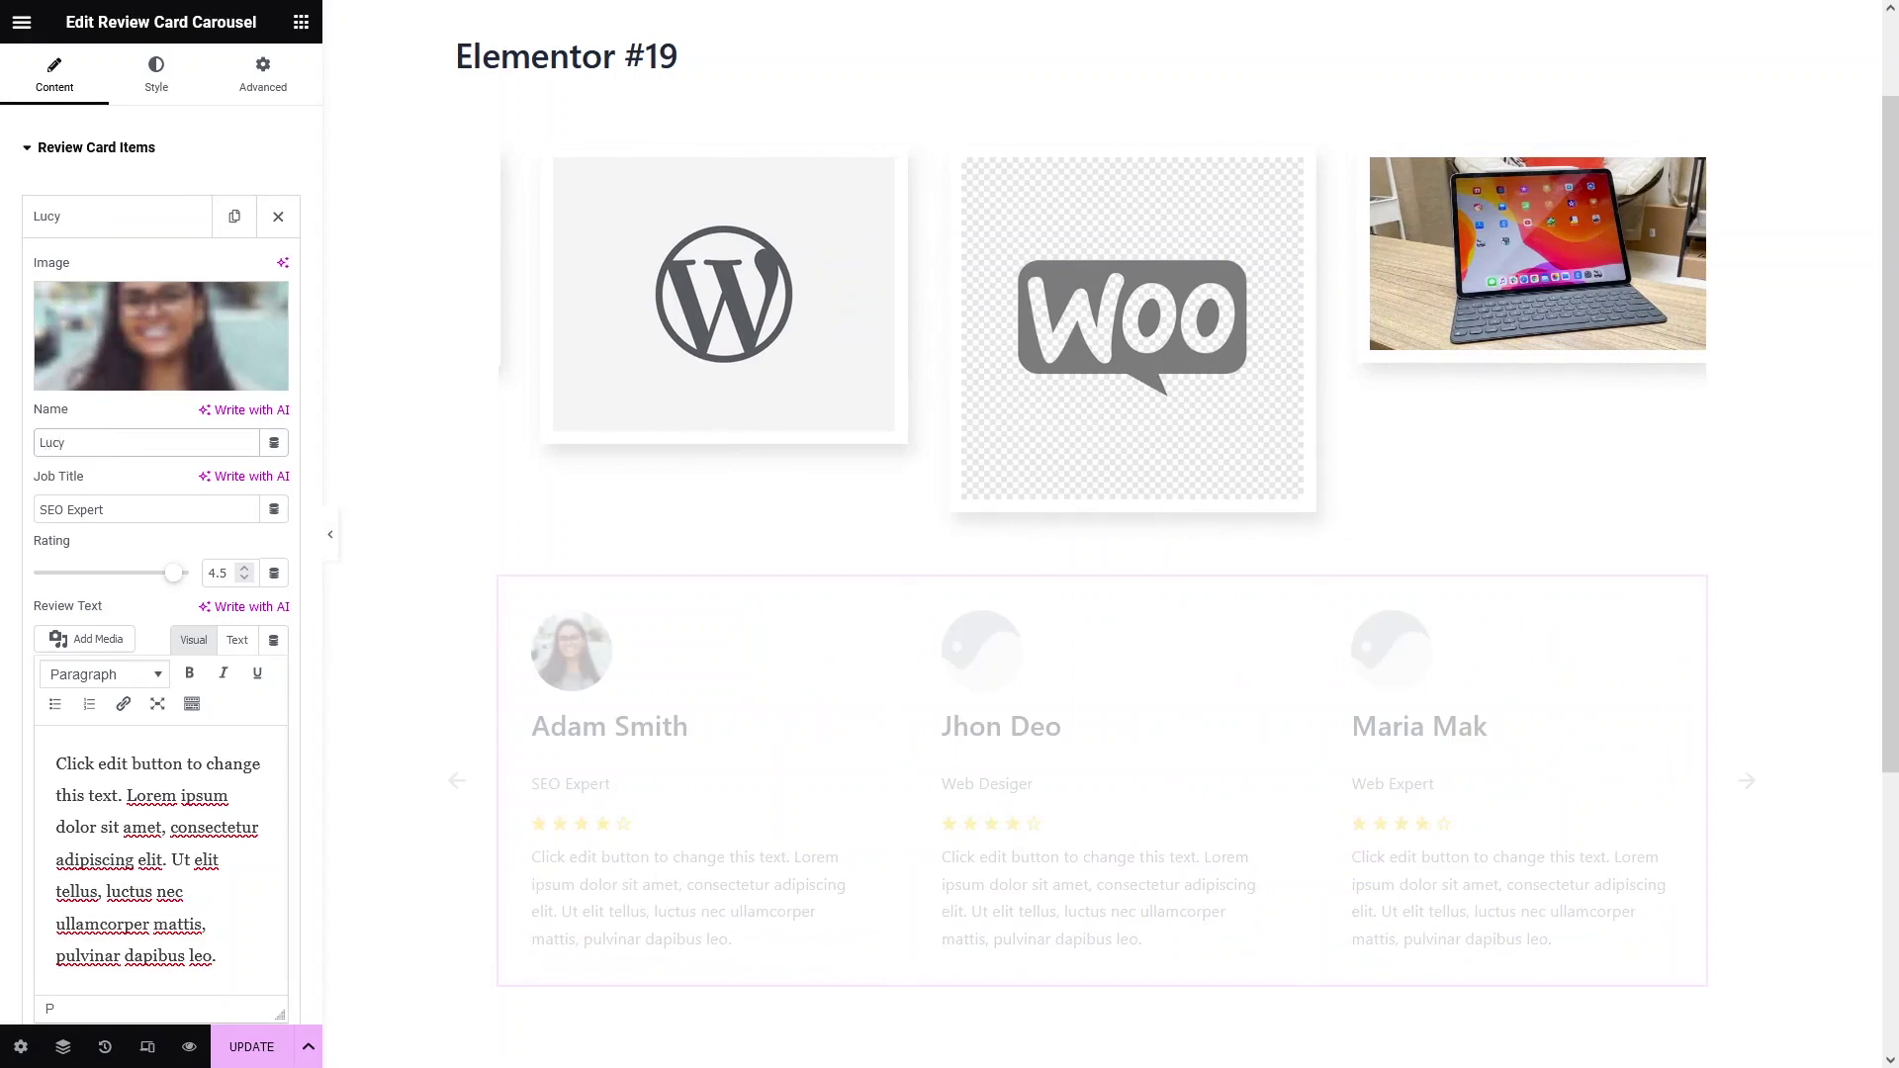
type("ucy")
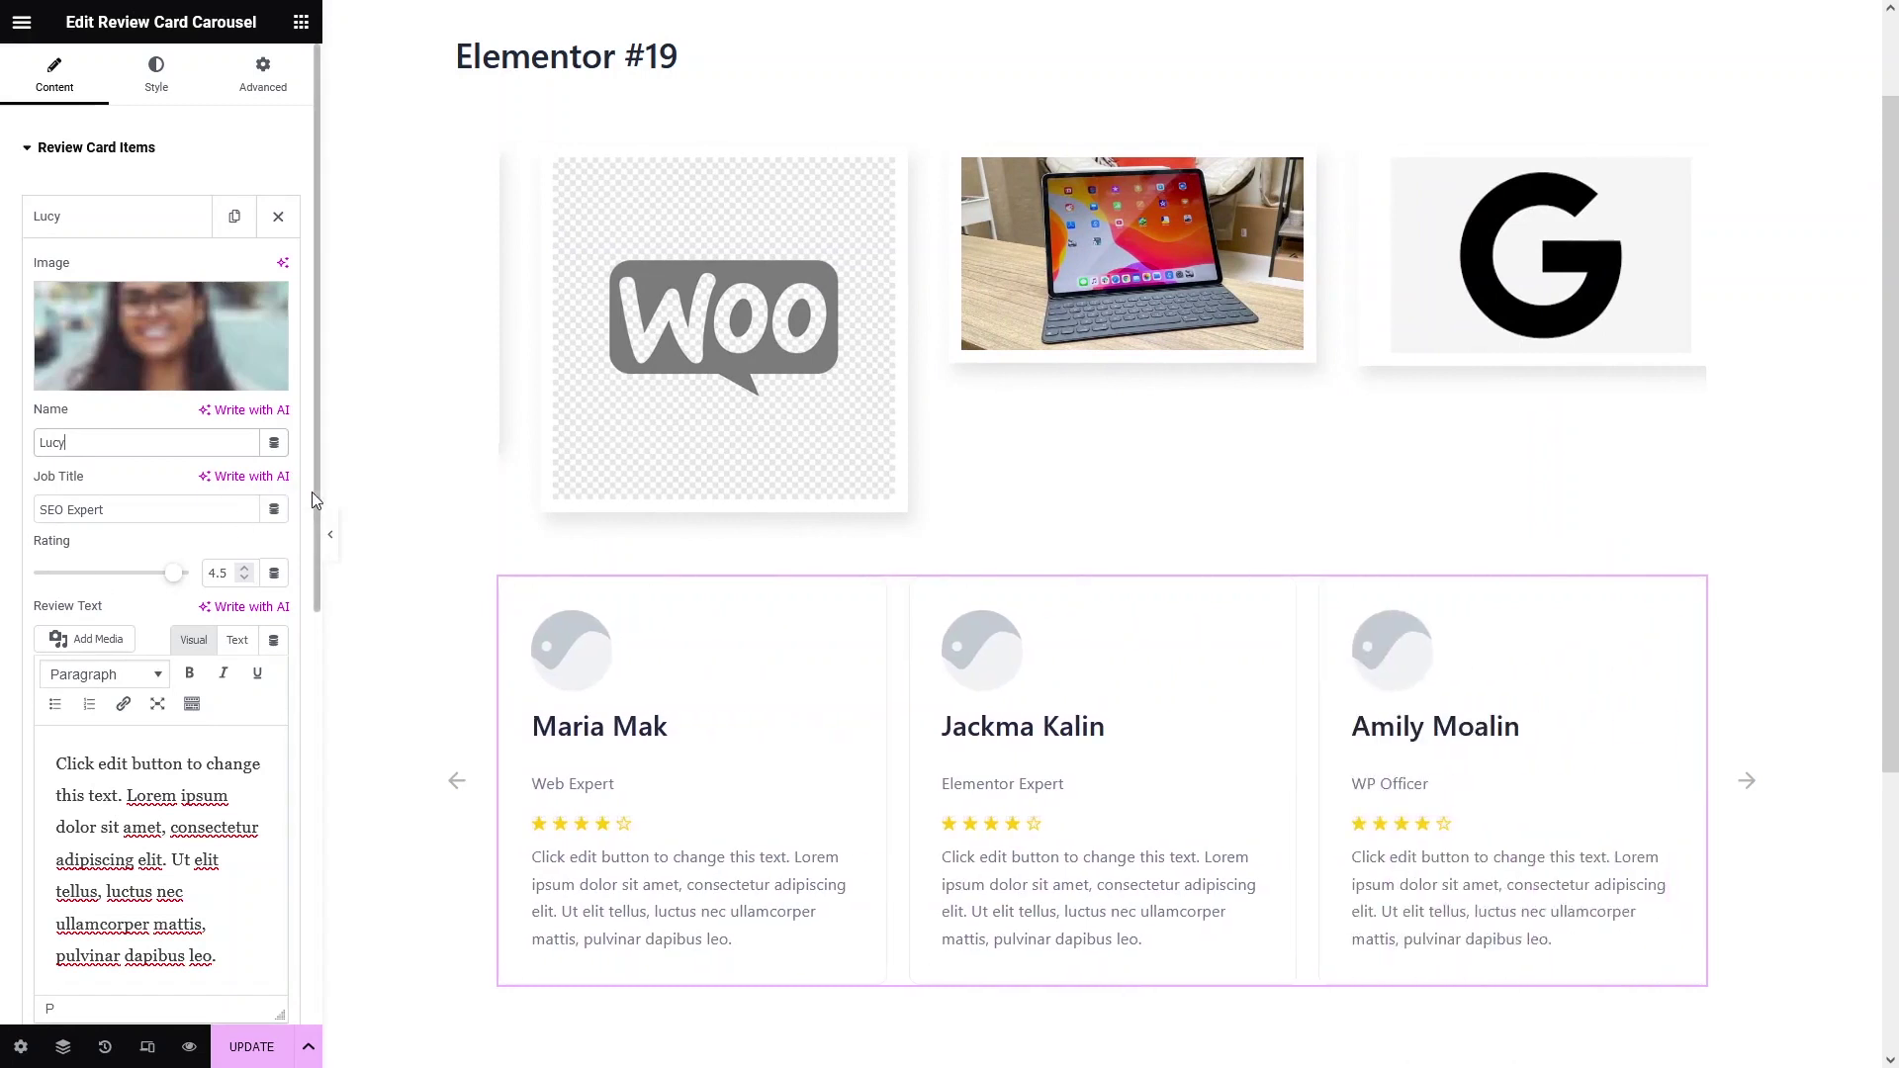
left_click(146, 214)
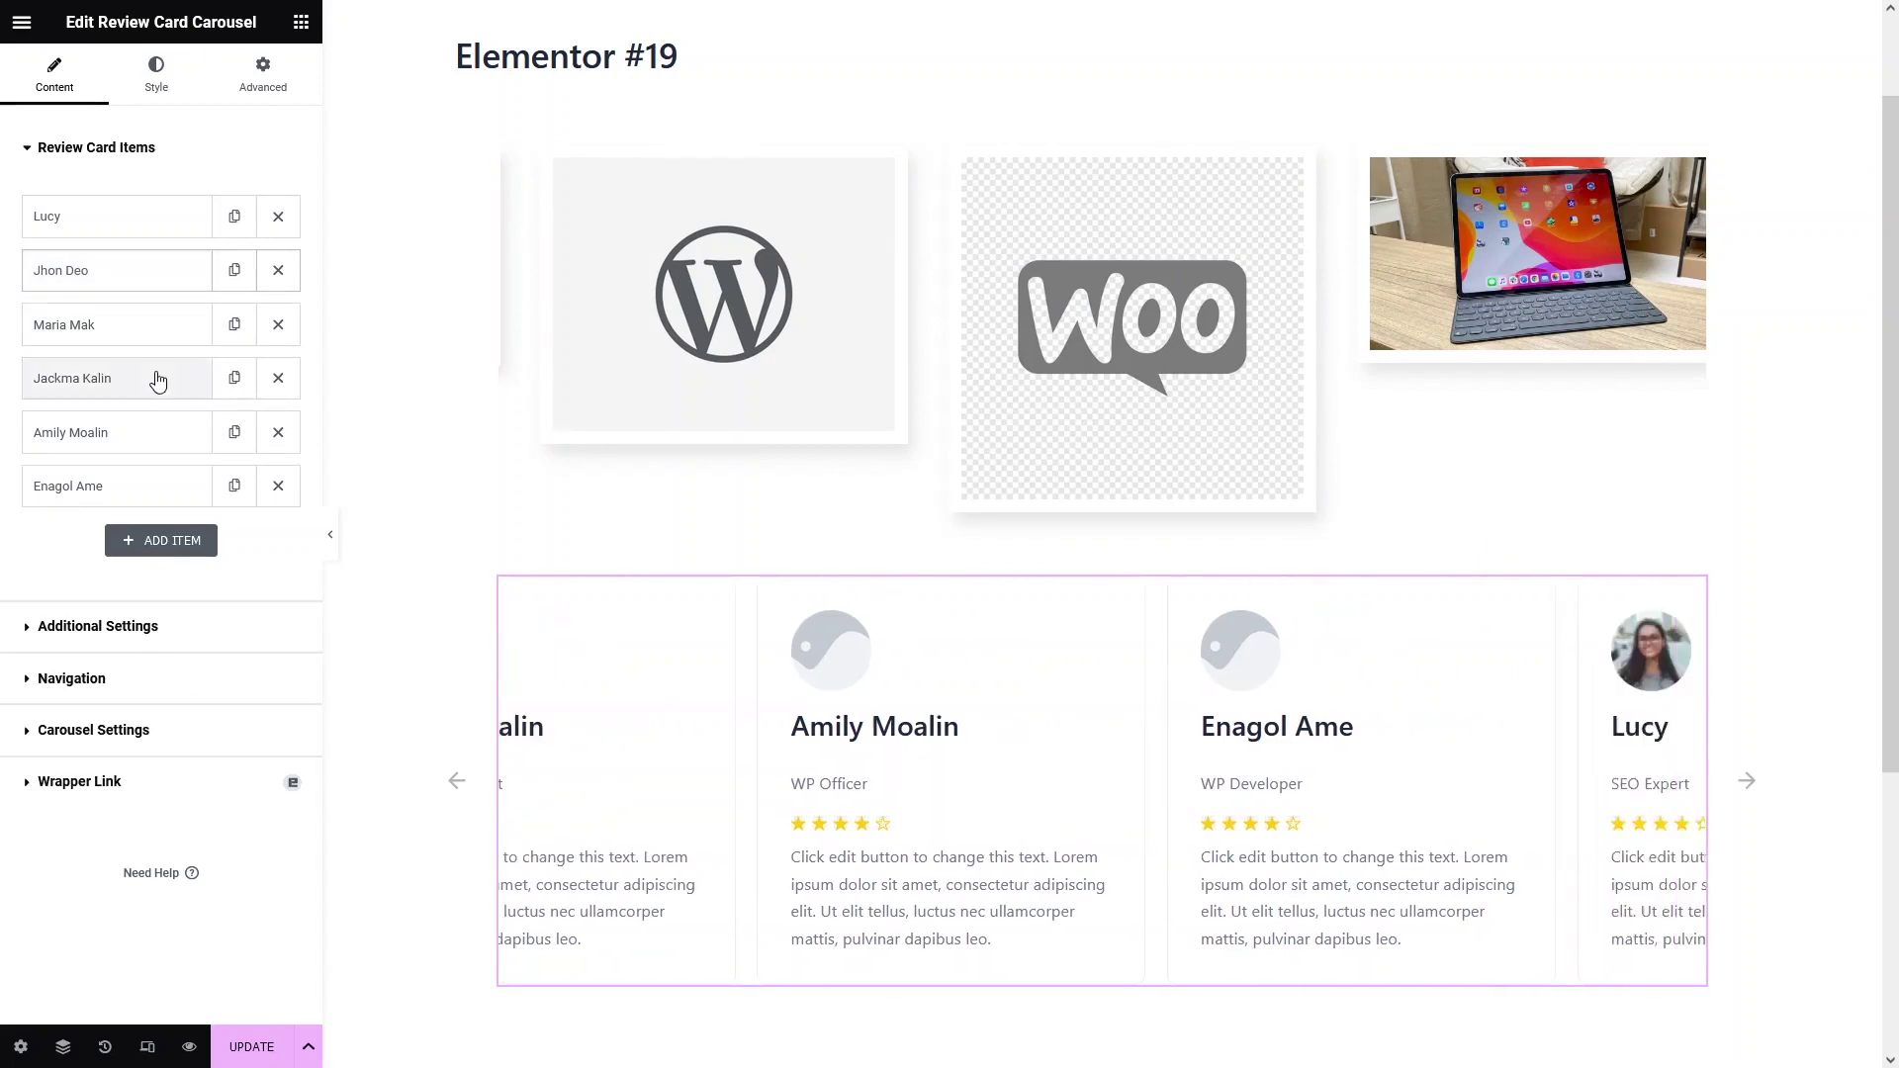
In the review carousel's additional settings, try 2 columns and finally set the columns to 4.
left_click(42, 151)
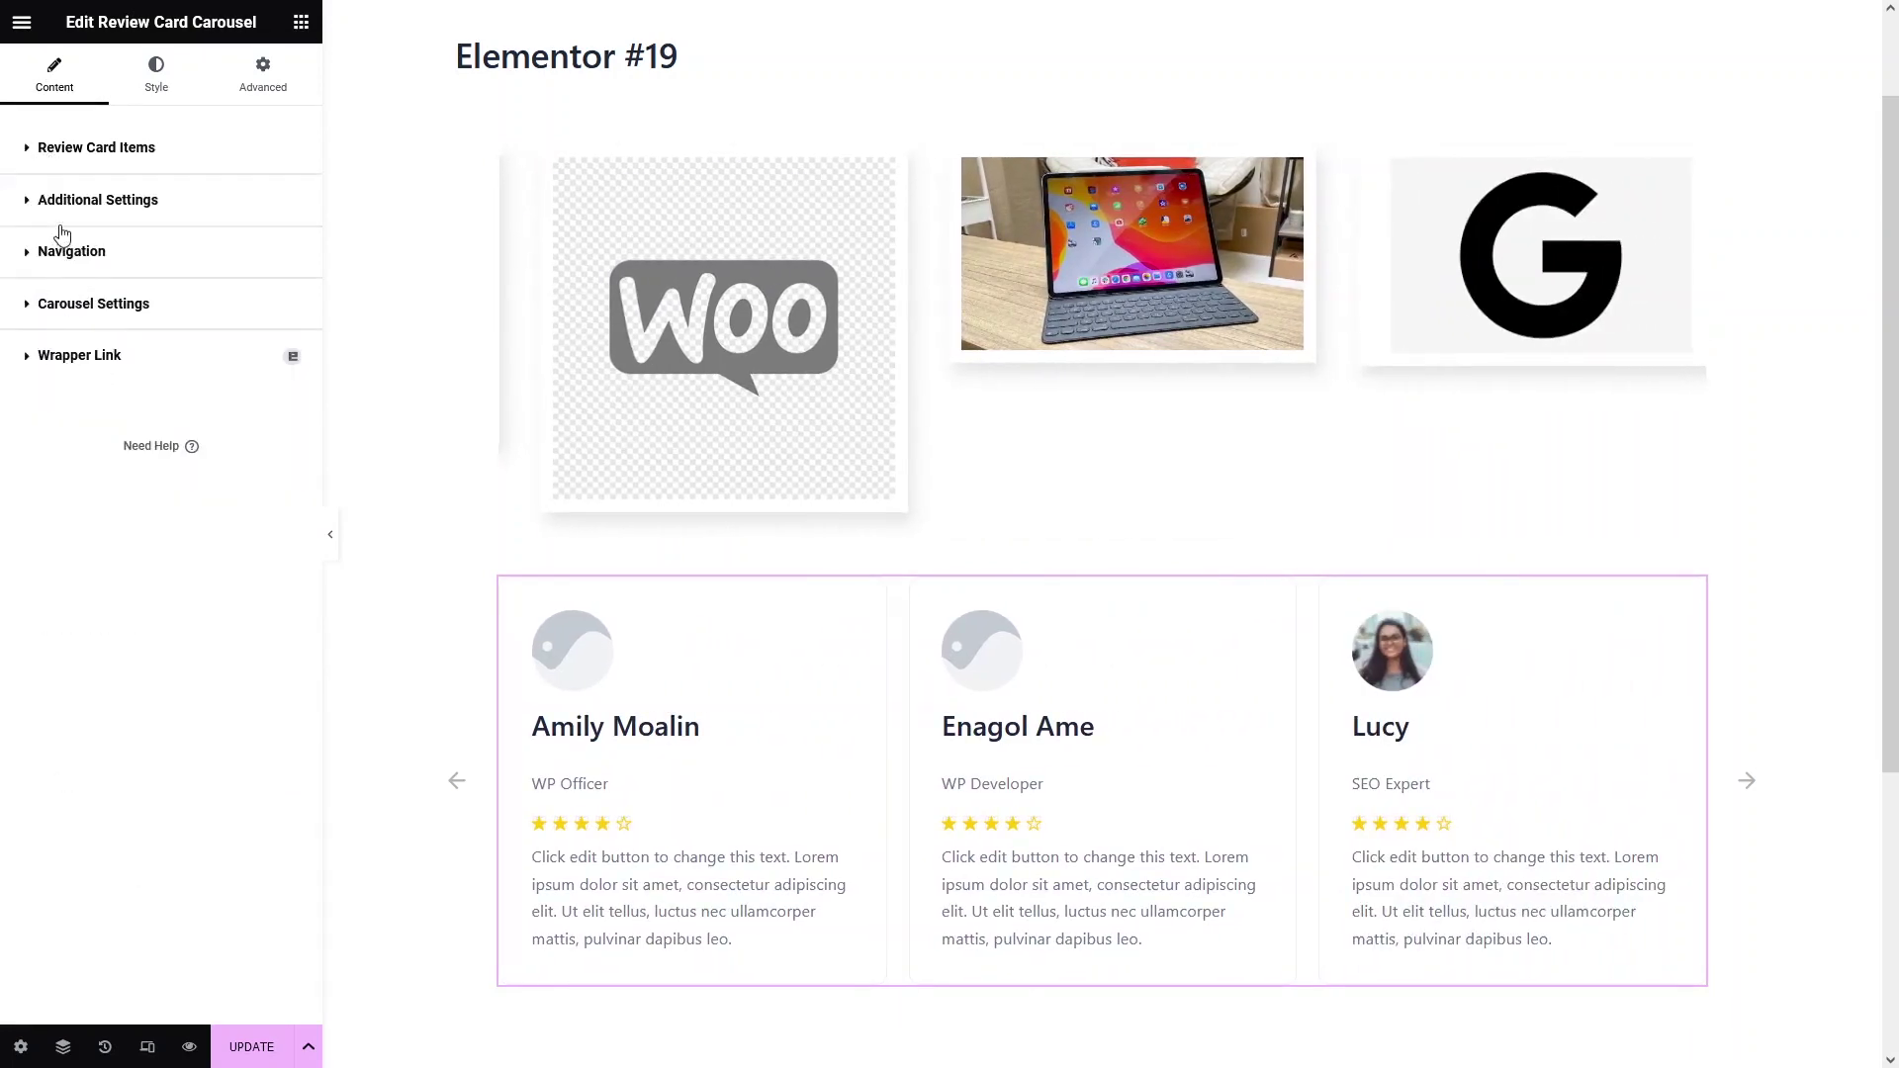
left_click(35, 205)
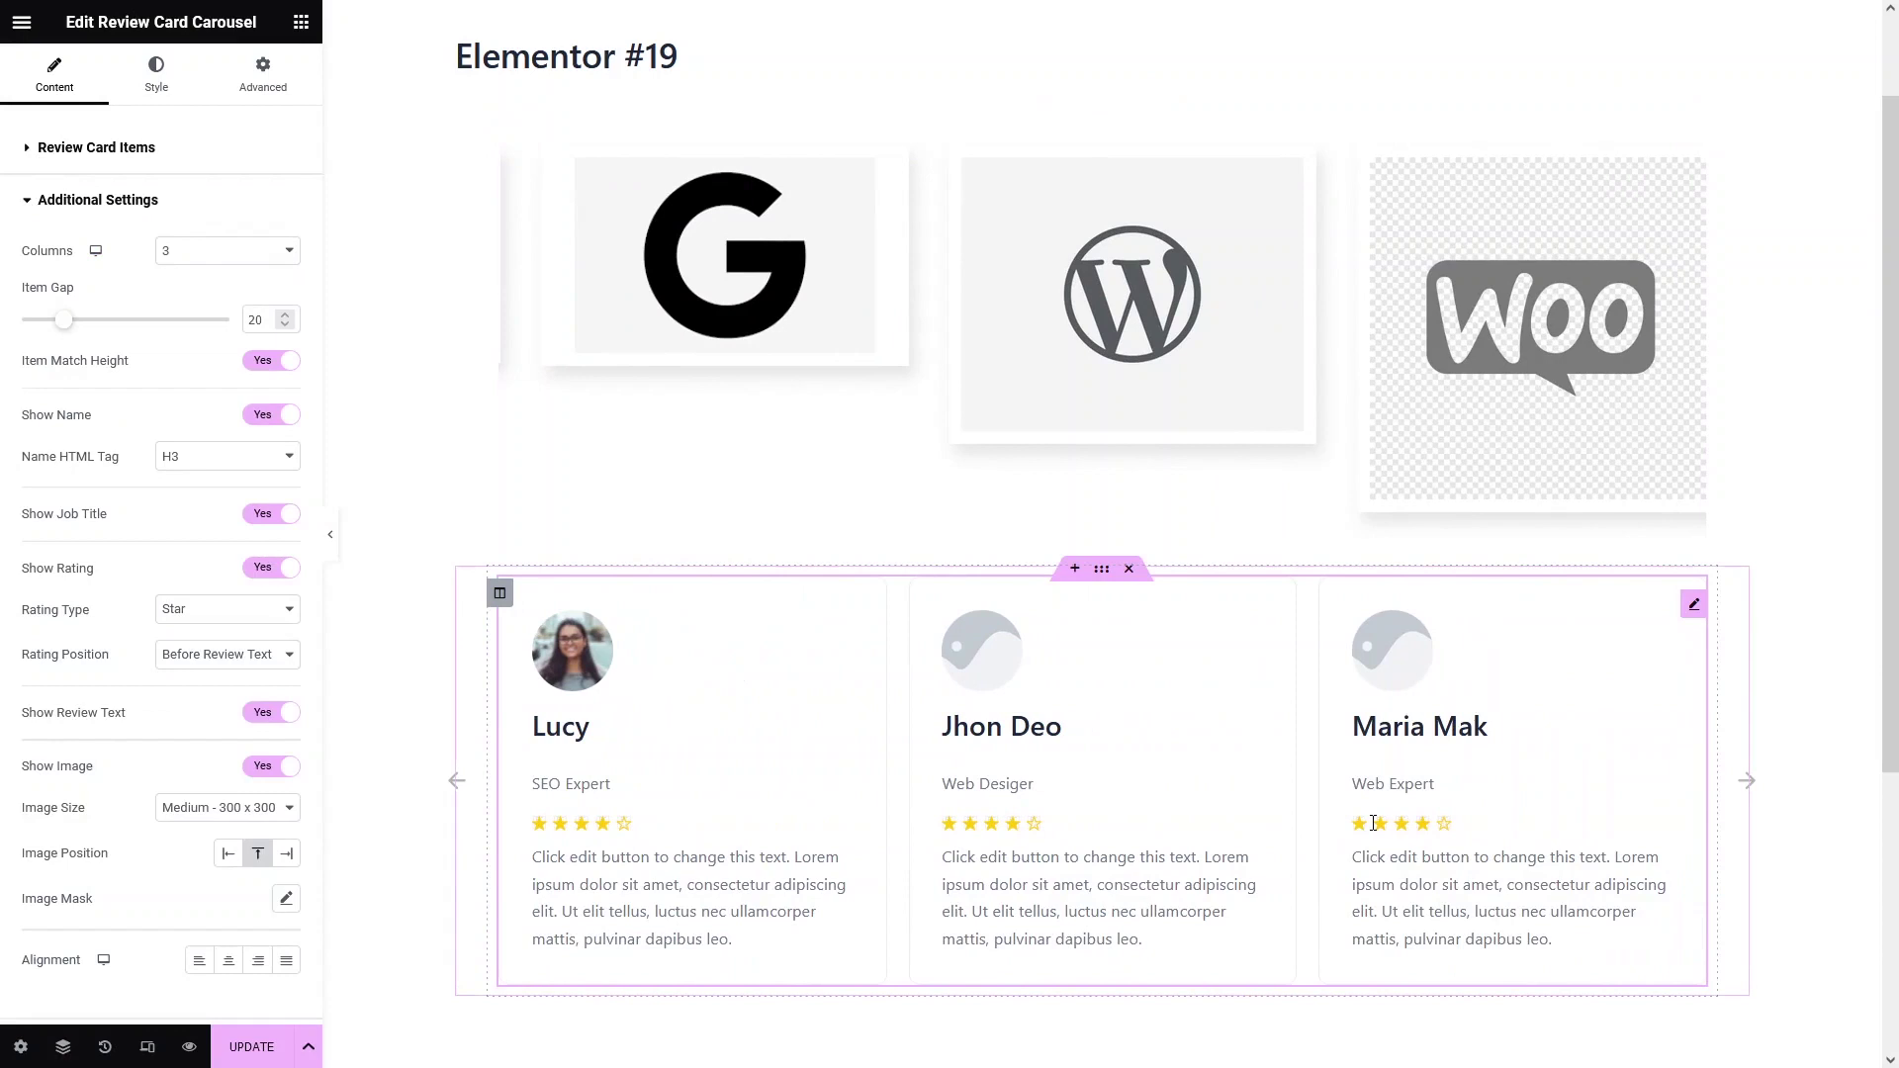
left_click(289, 251)
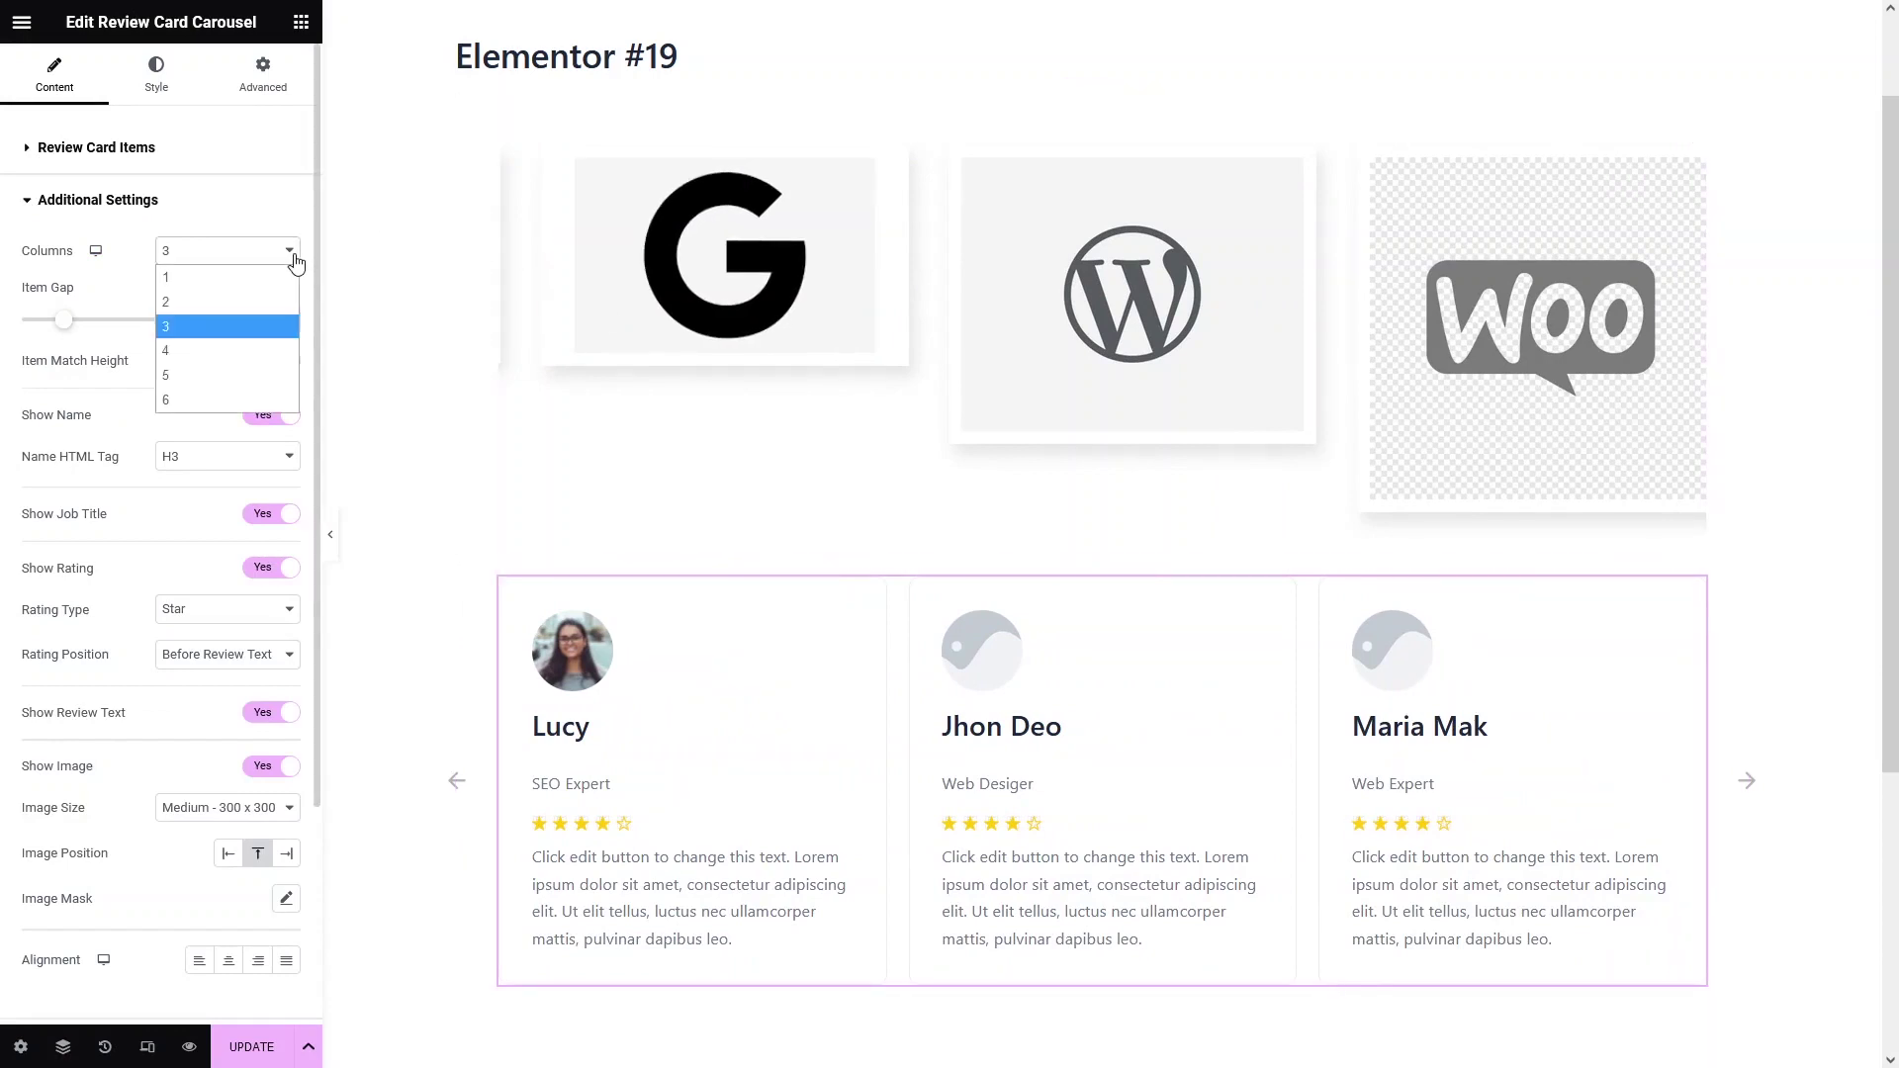
left_click(248, 302)
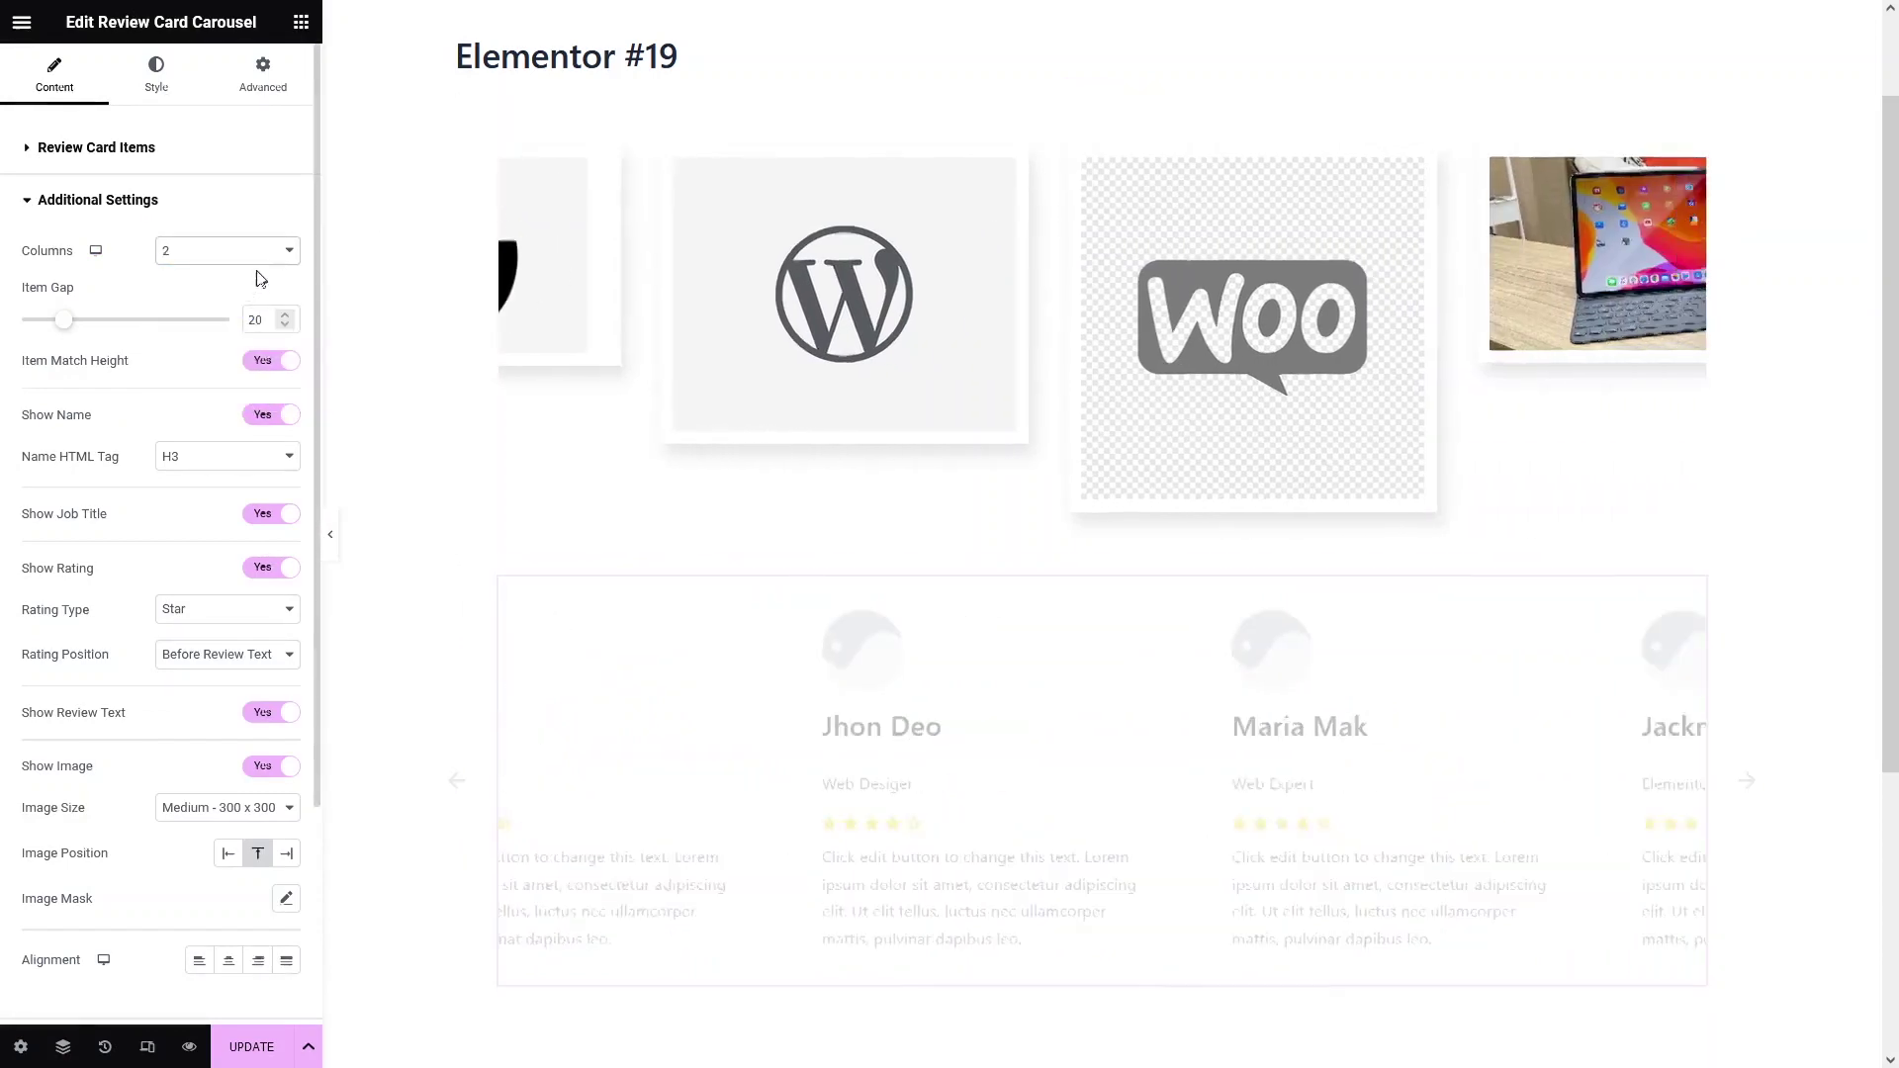
left_click(285, 265)
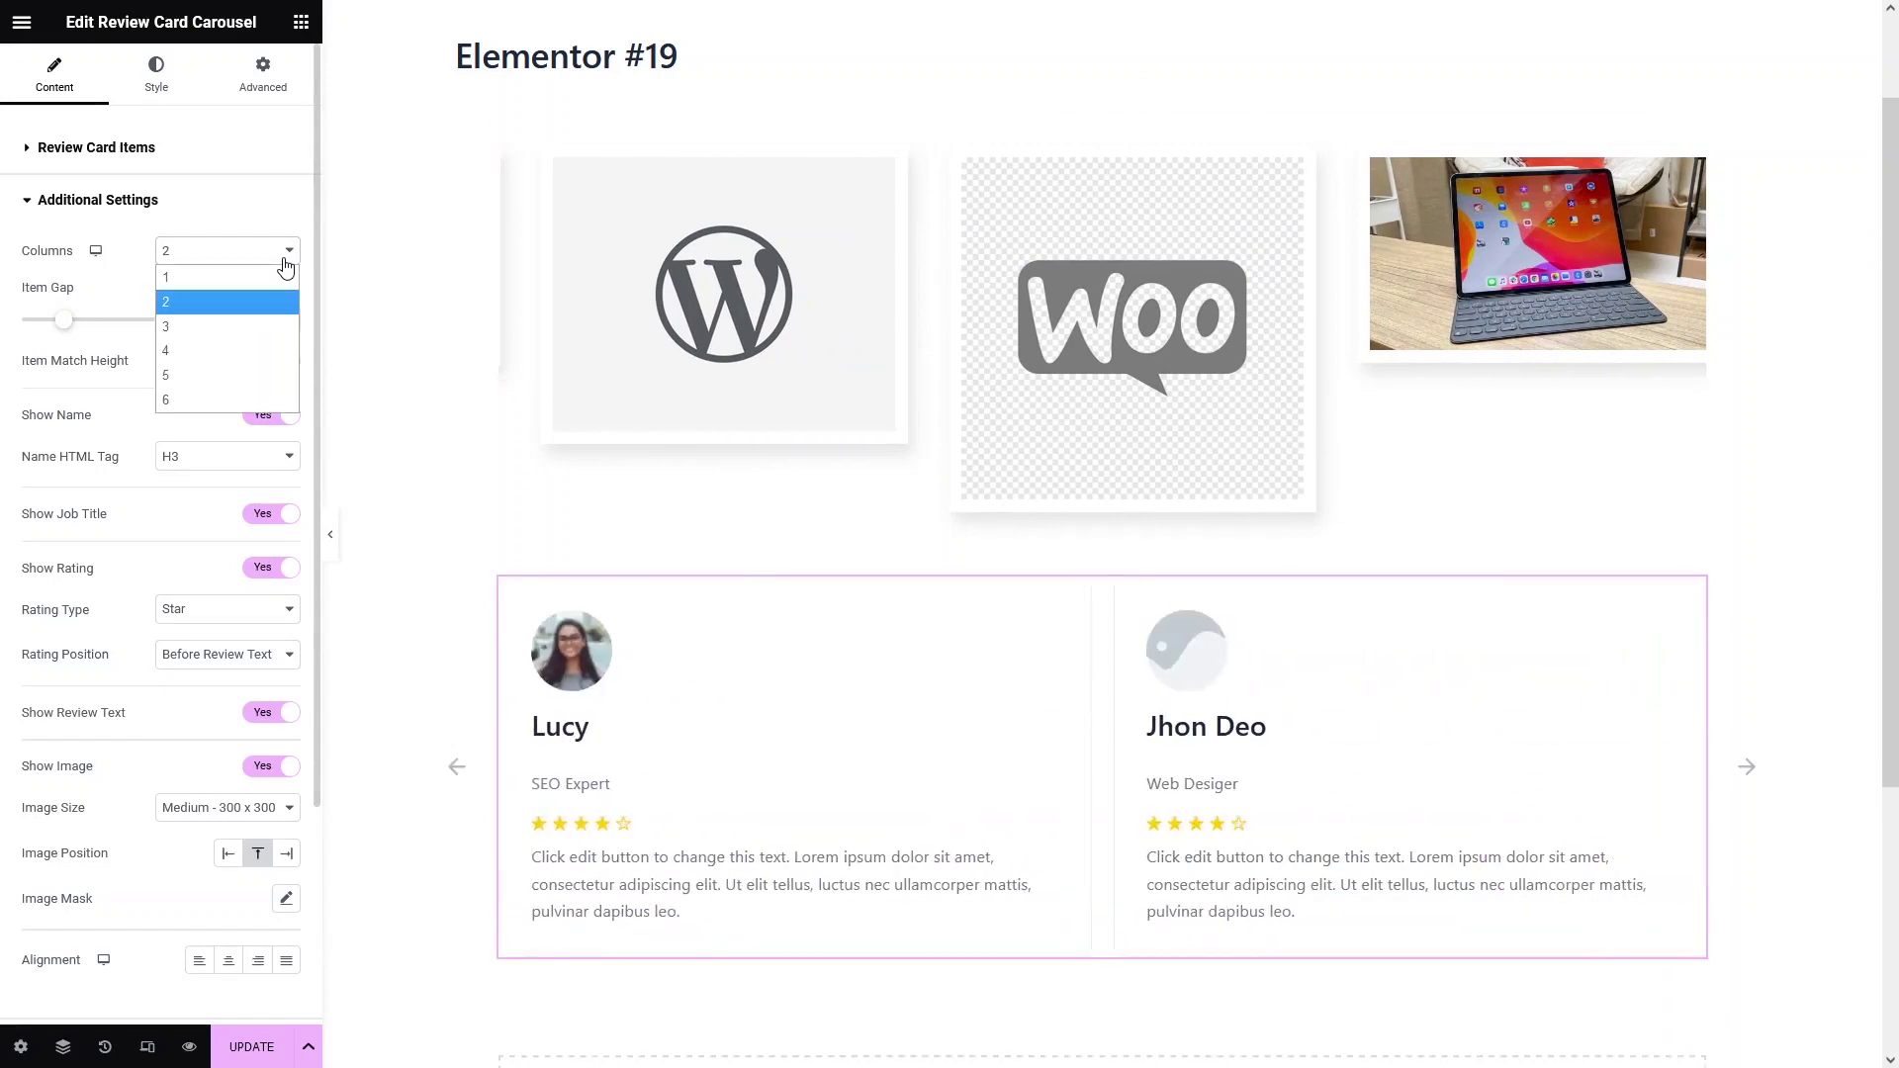
key("Escape")
left_click(265, 354)
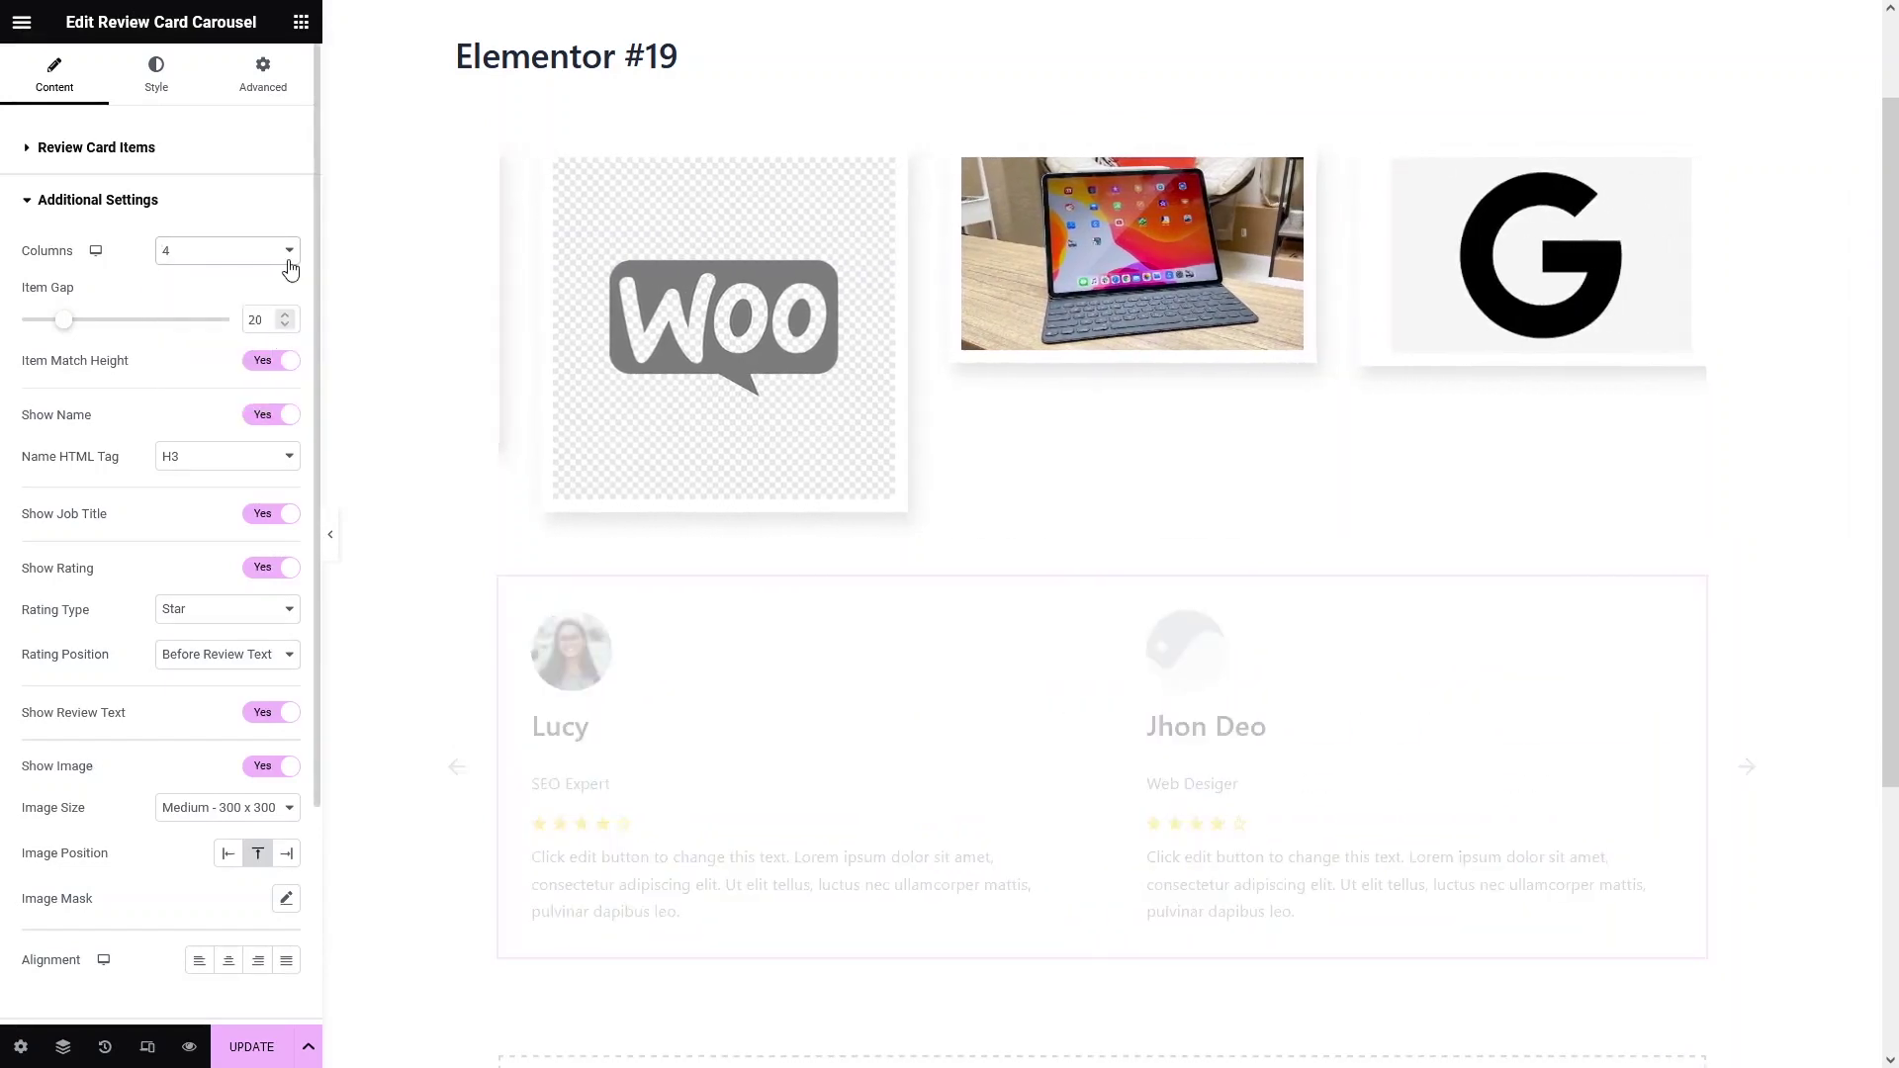
Set the review carousel's number of columns to 3.
left_click(288, 262)
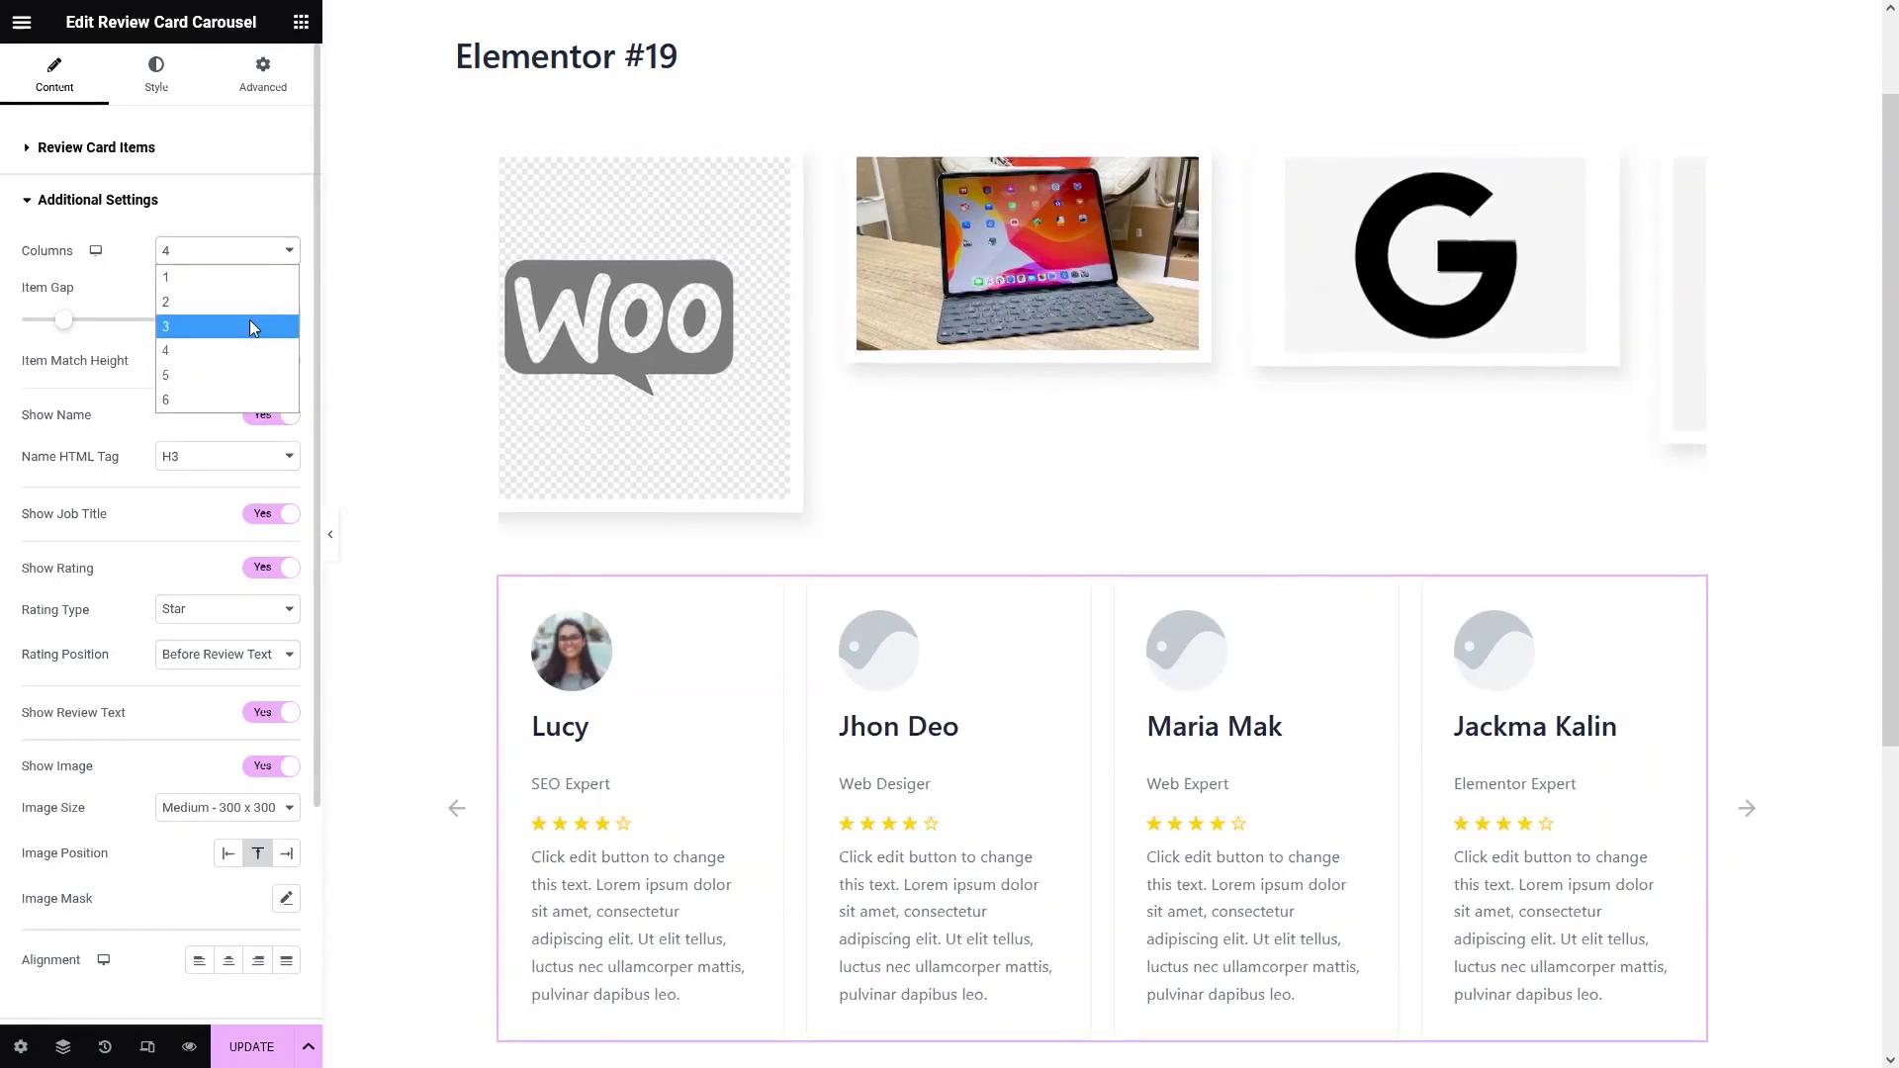
left_click(250, 325)
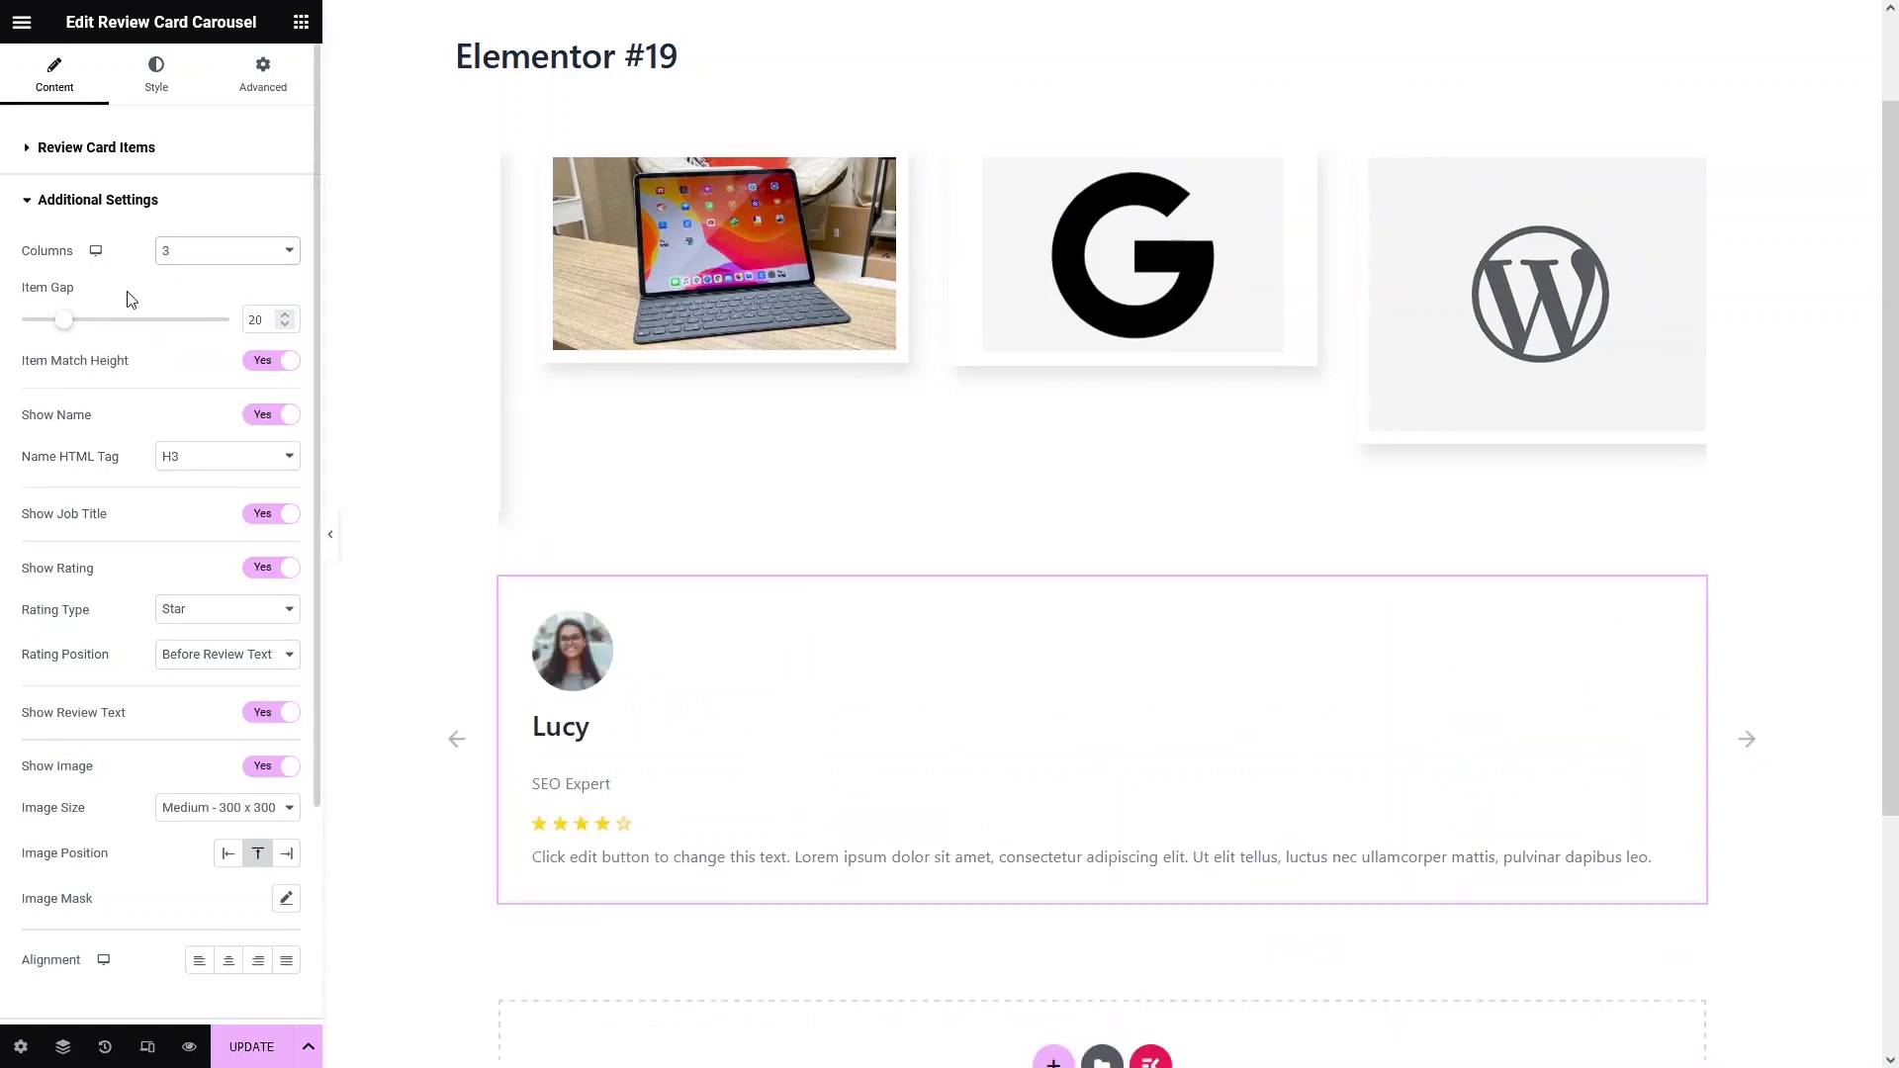
Try wider and narrower item gaps between the review cards, including 61, and set the gap back to 20.
triple_click(97, 288)
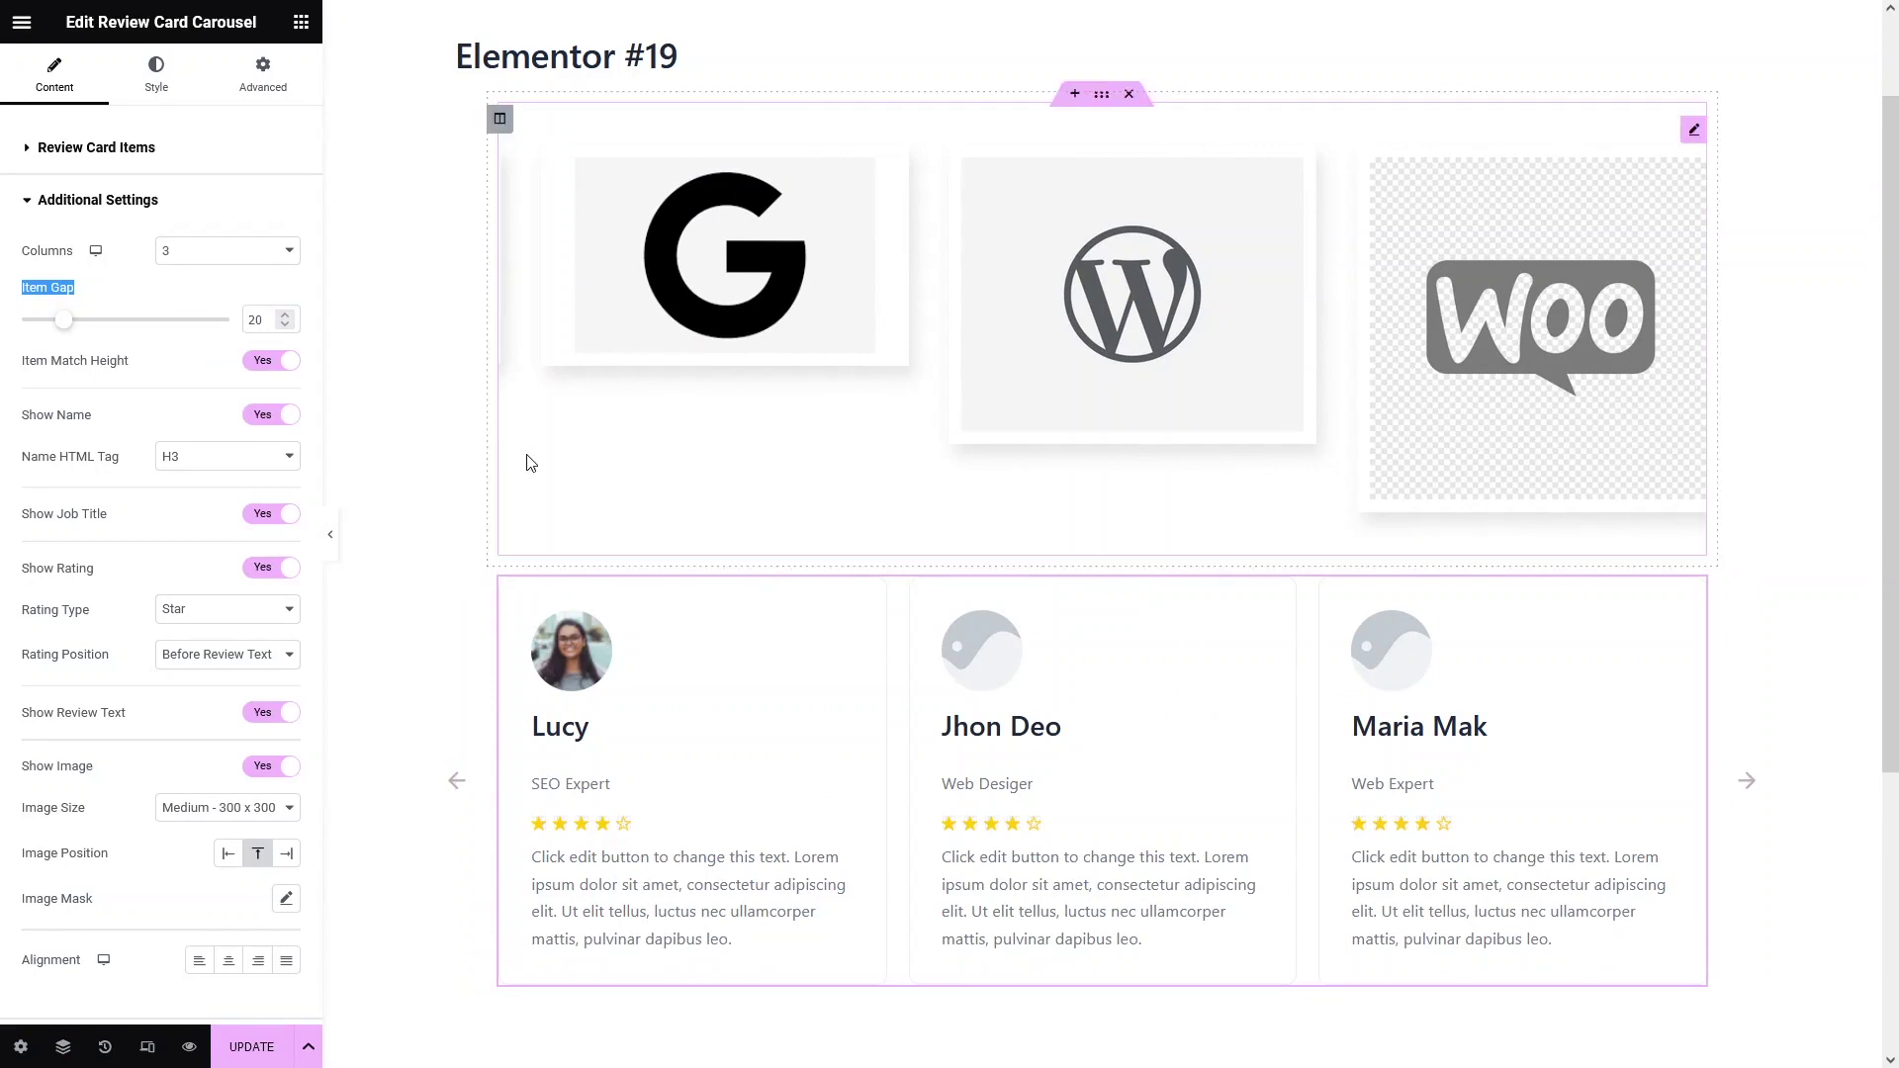
left_click_drag(65, 327, 152, 329)
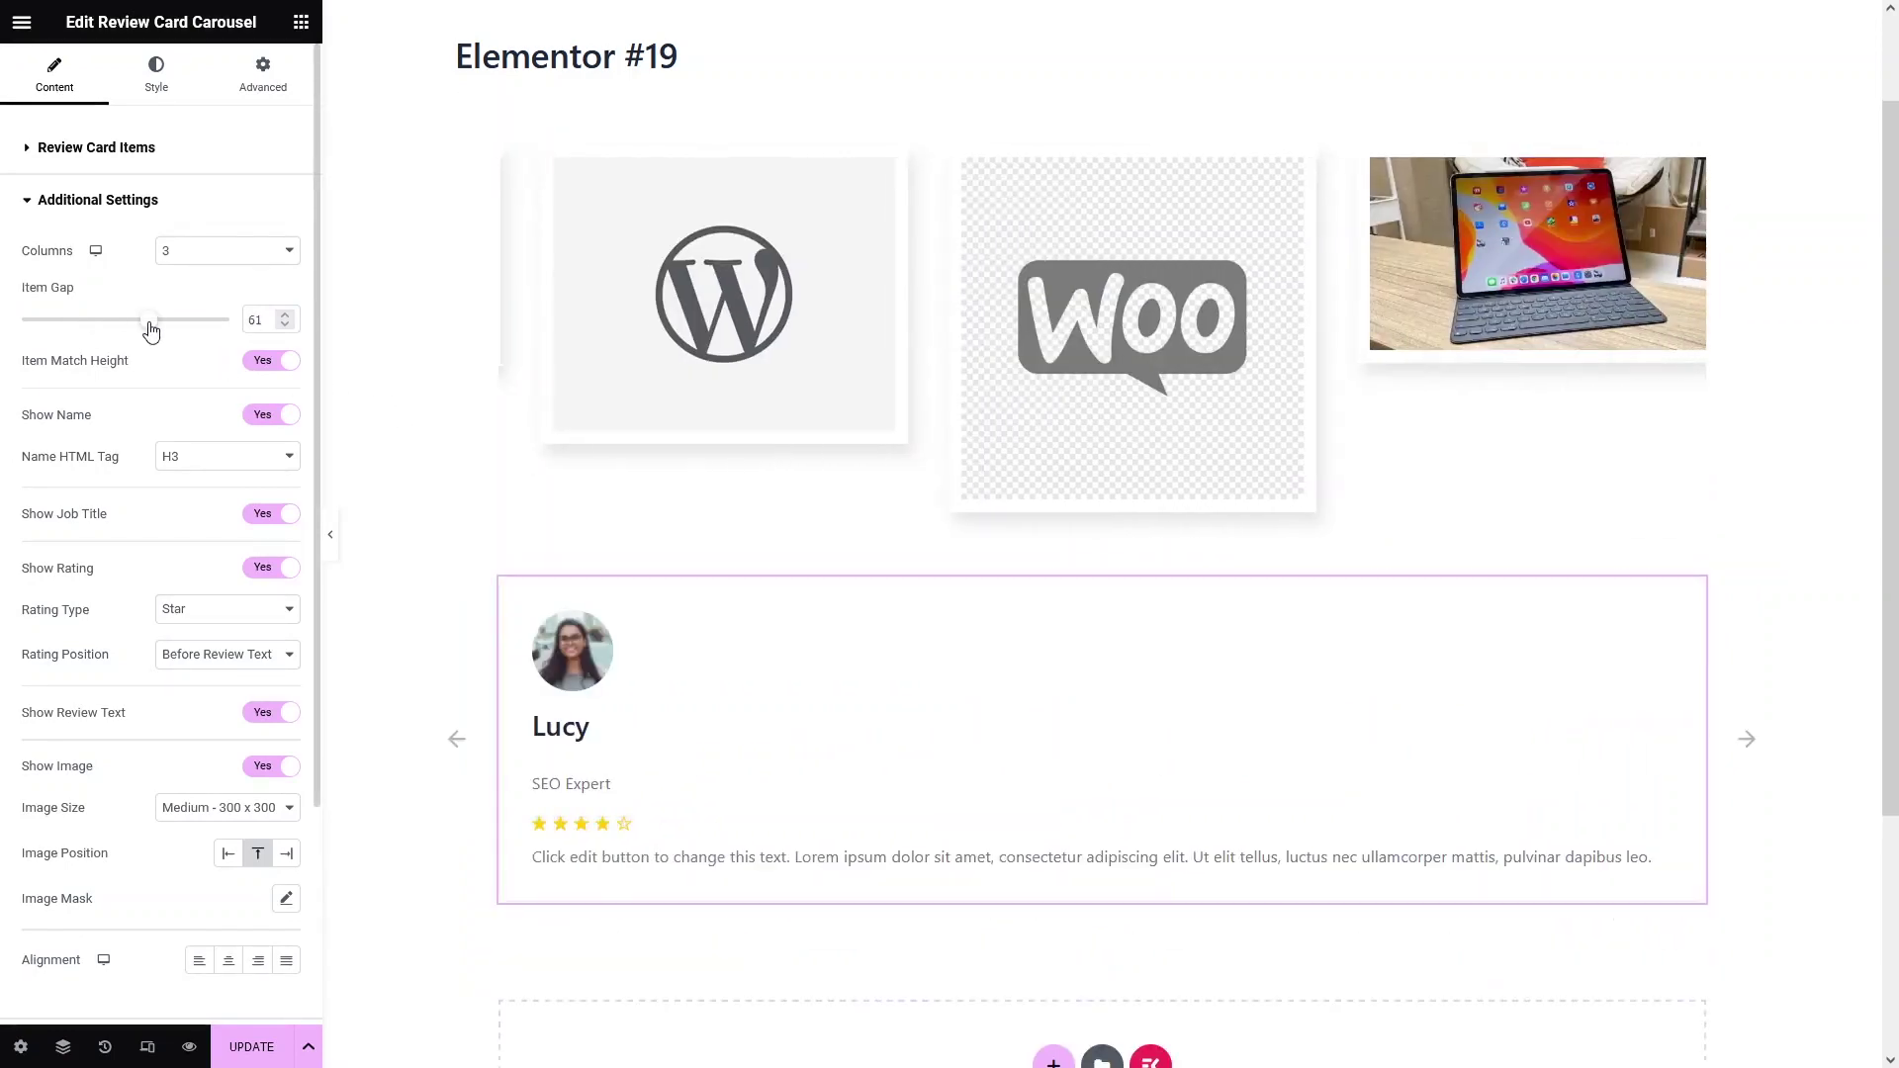
left_click_drag(151, 331, 147, 328)
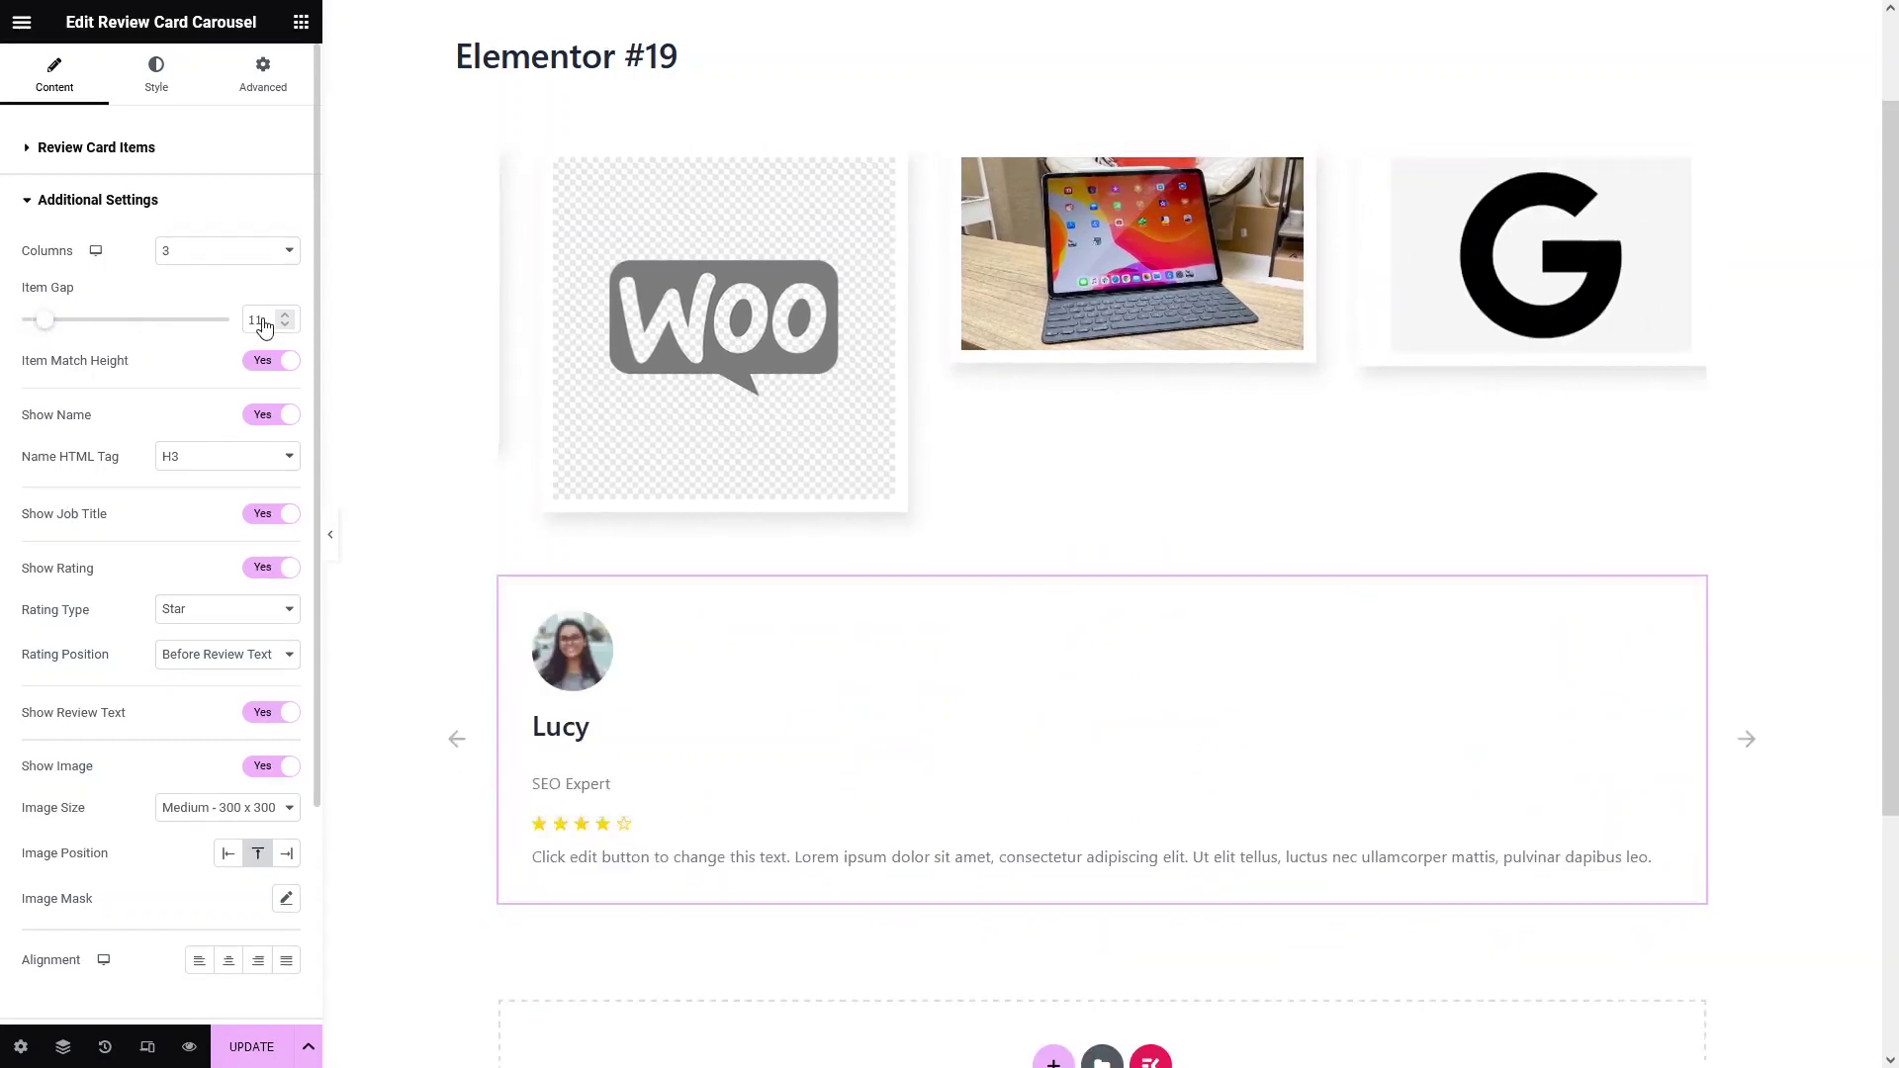
left_click_drag(263, 319, 176, 323)
type("20")
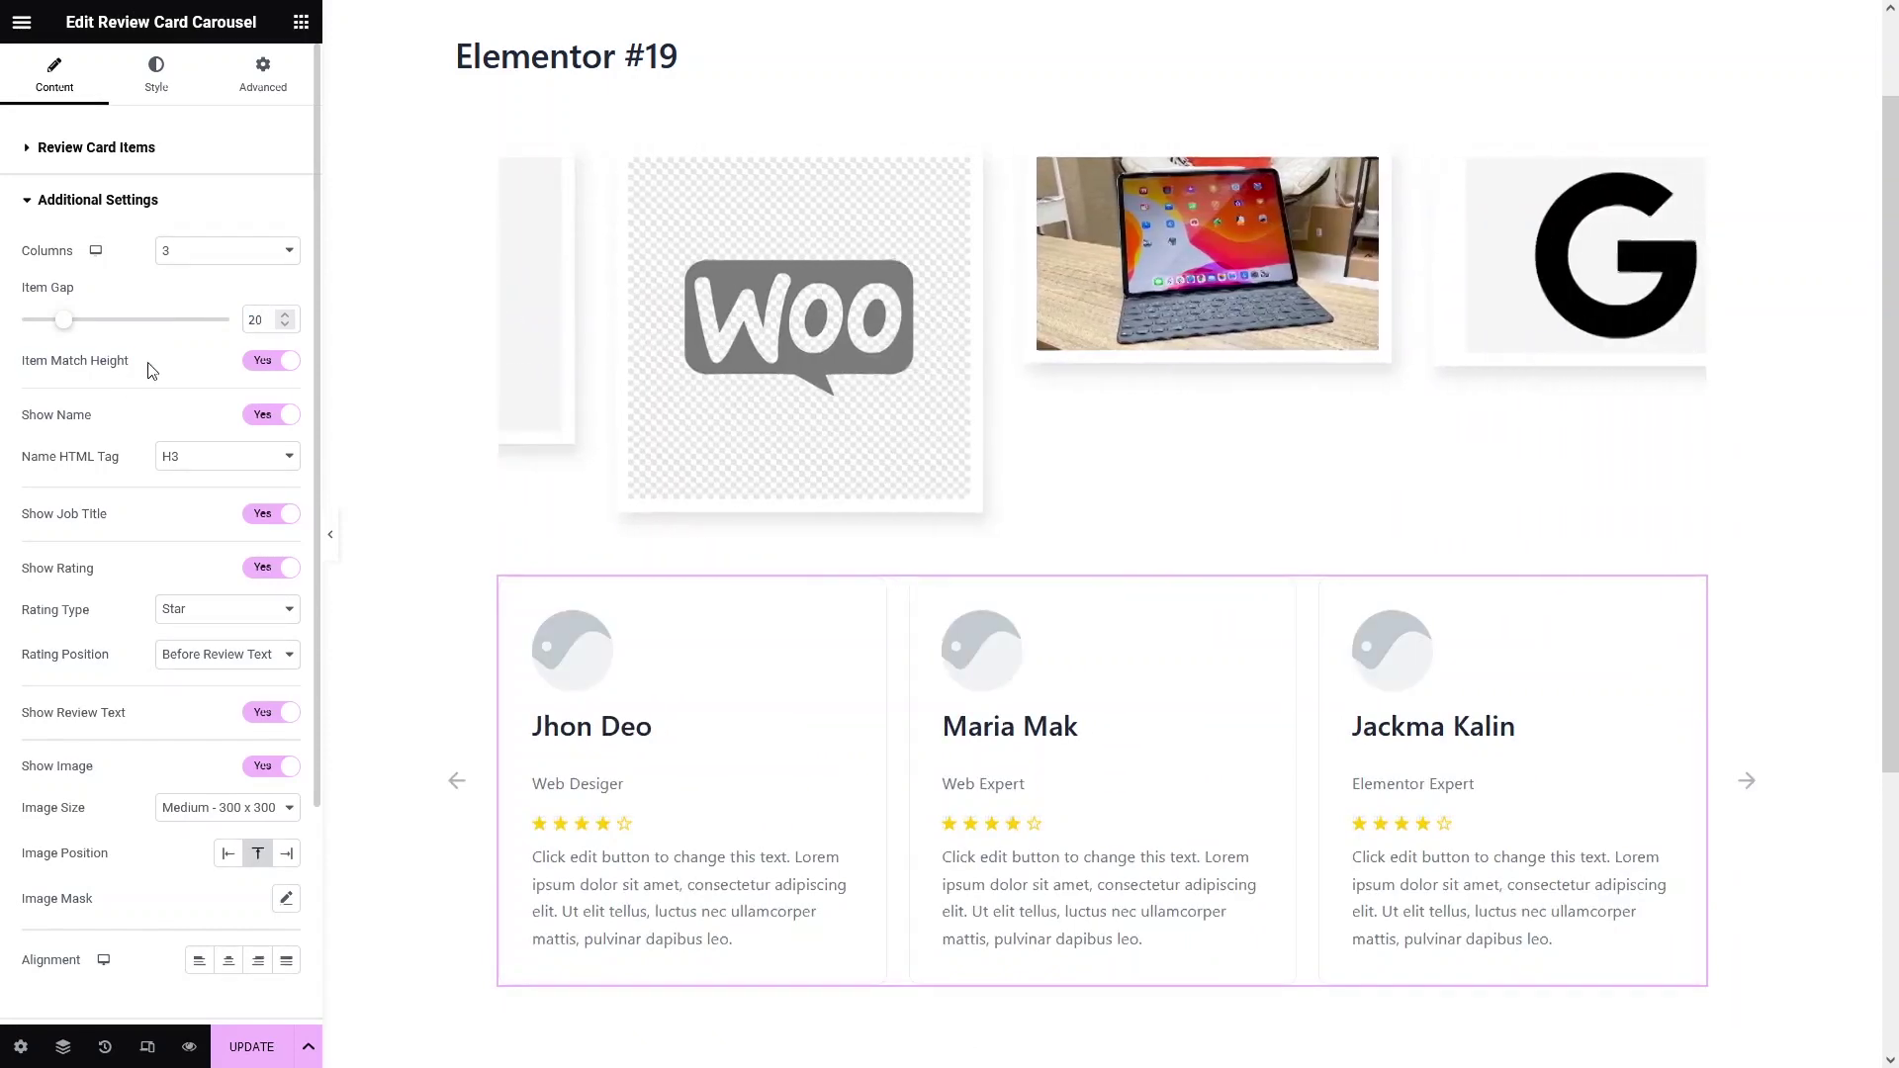
Switch the reviewer names off and on again, and check the available Name HTML Tag options.
left_click(155, 369)
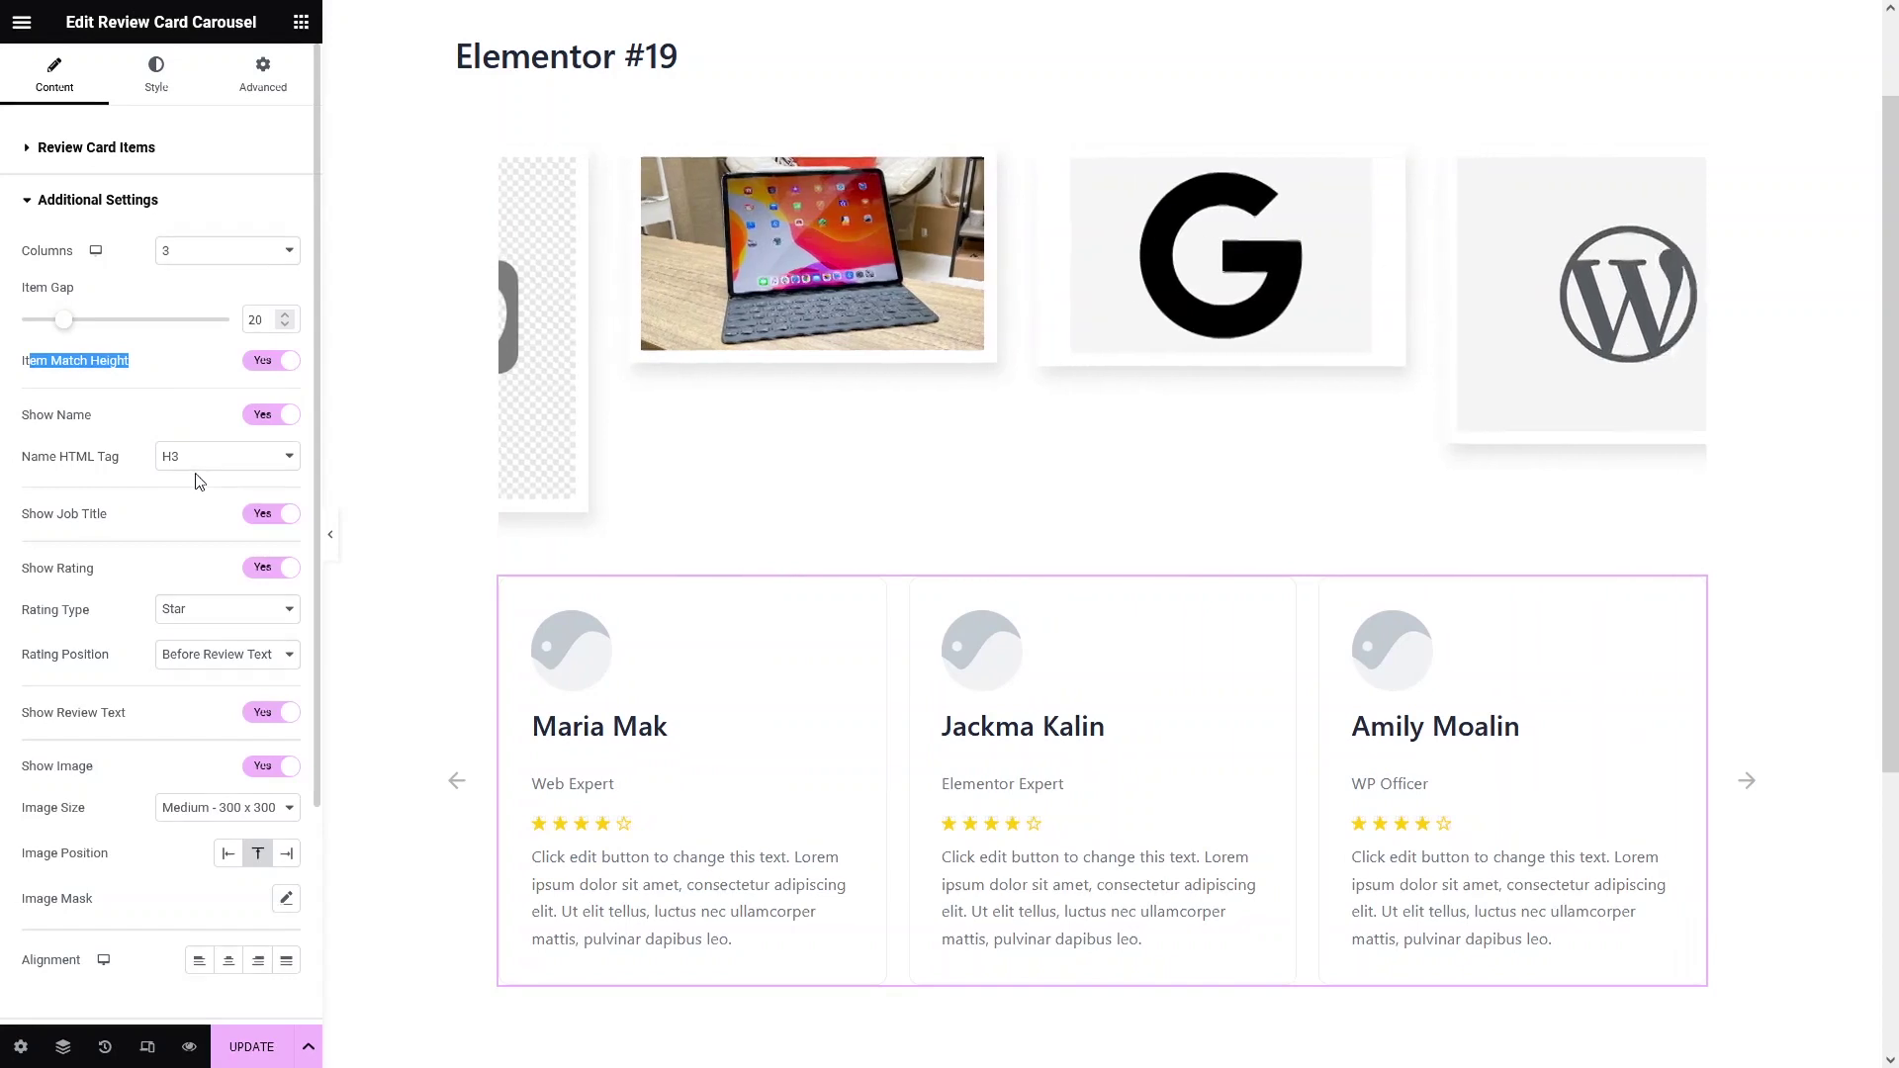
left_click(551, 568)
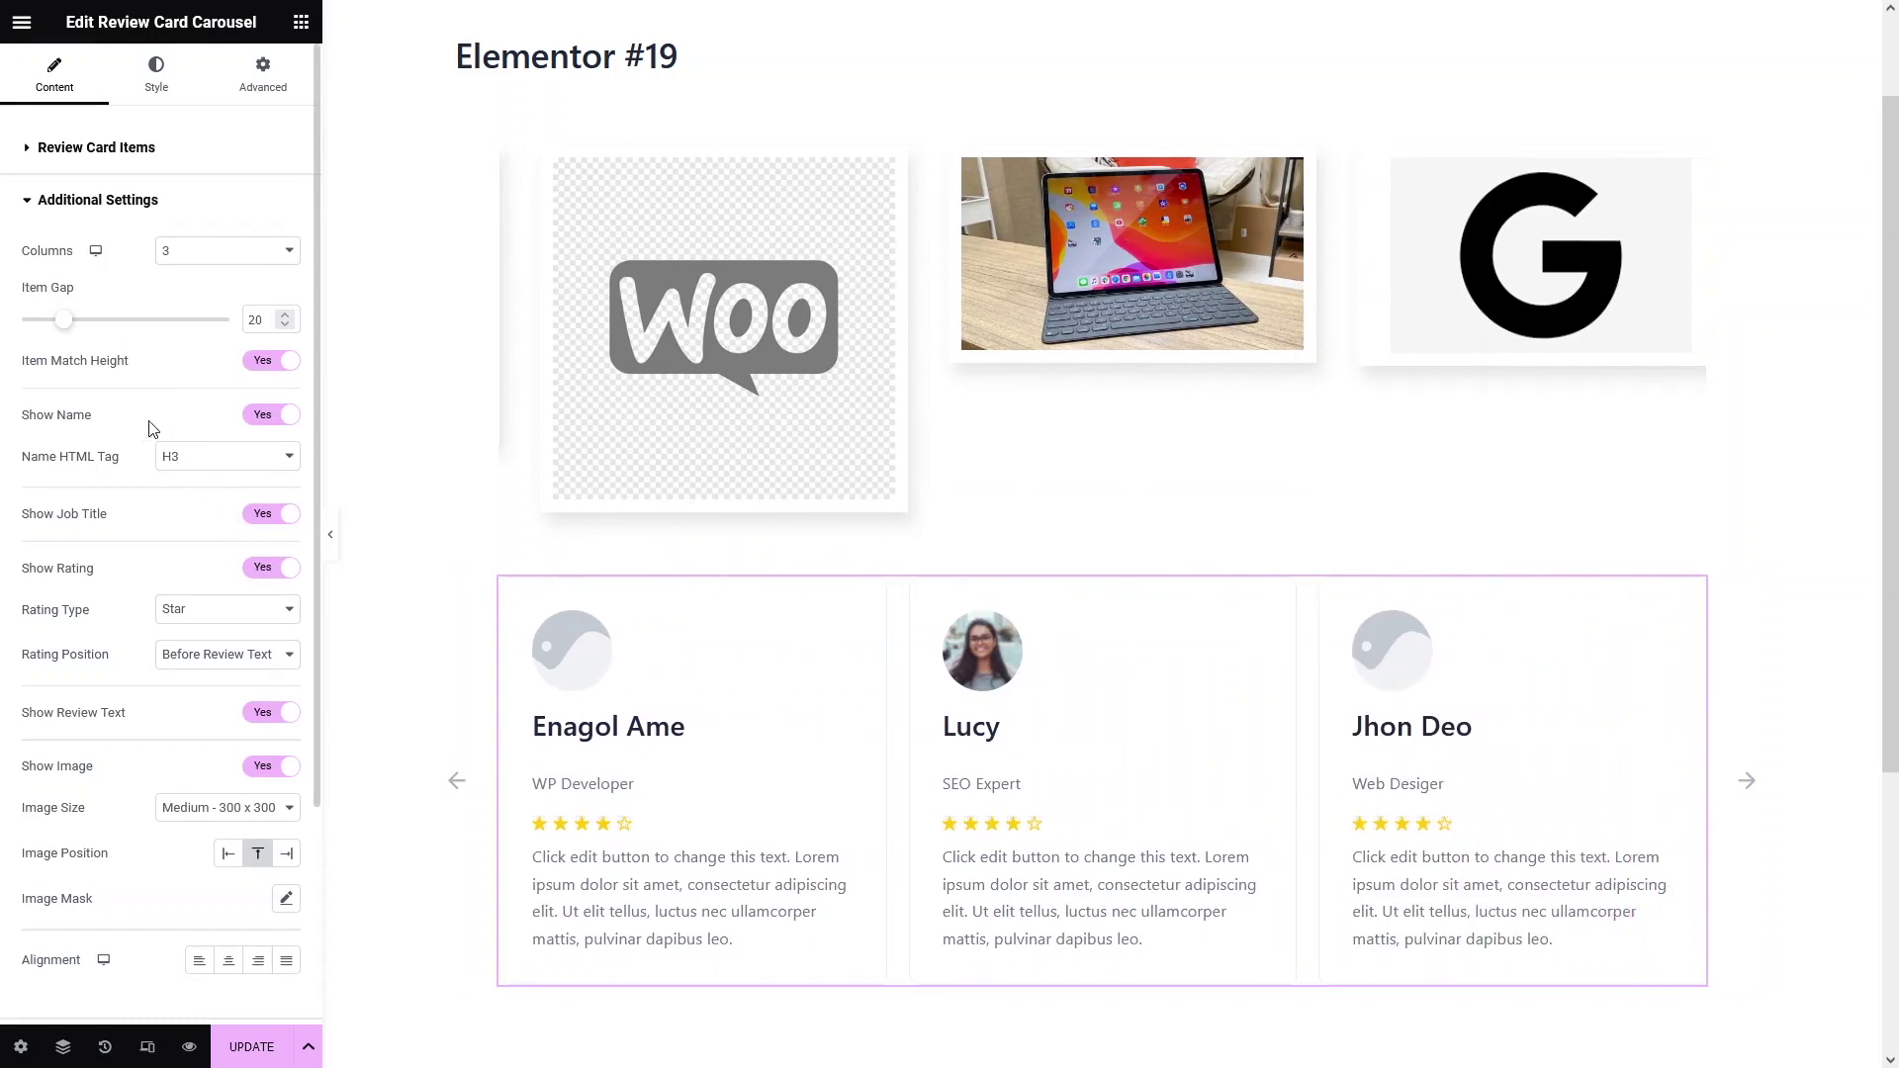
left_click_drag(72, 419, 56, 428)
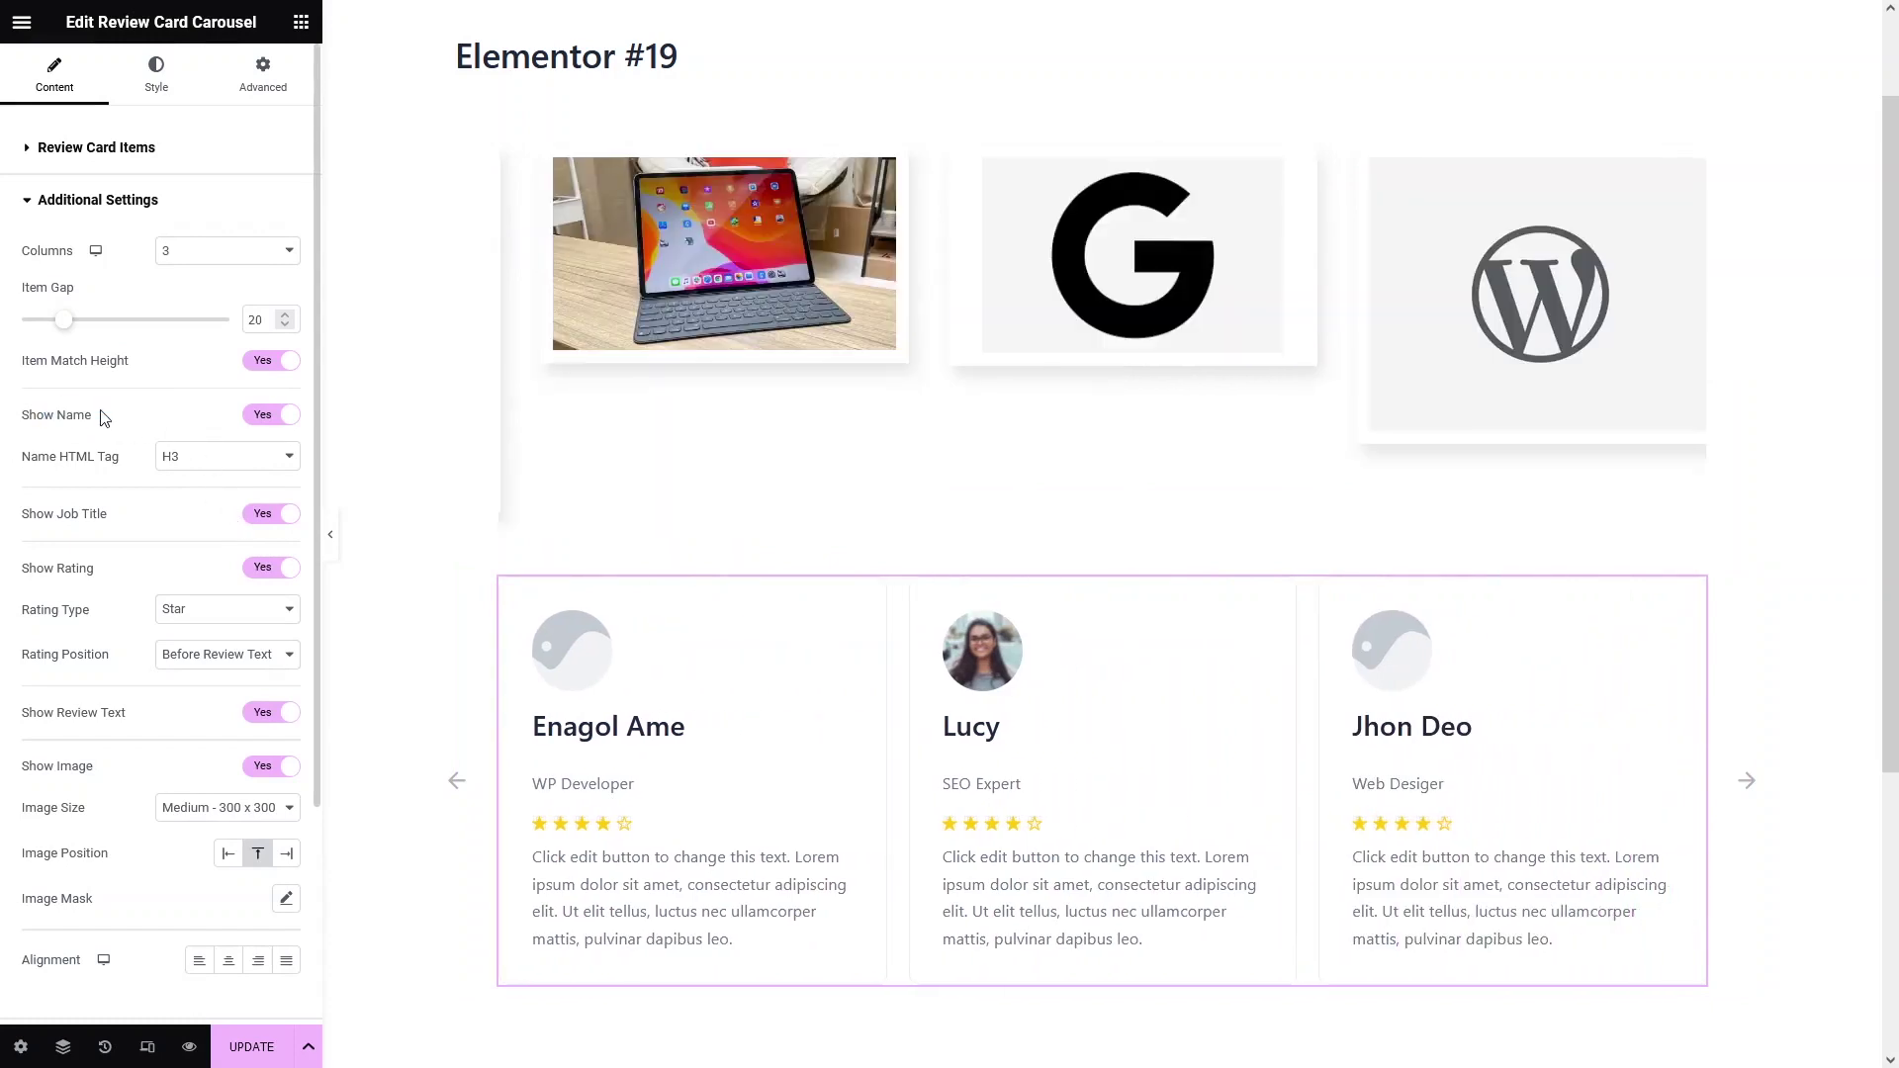
left_click(262, 420)
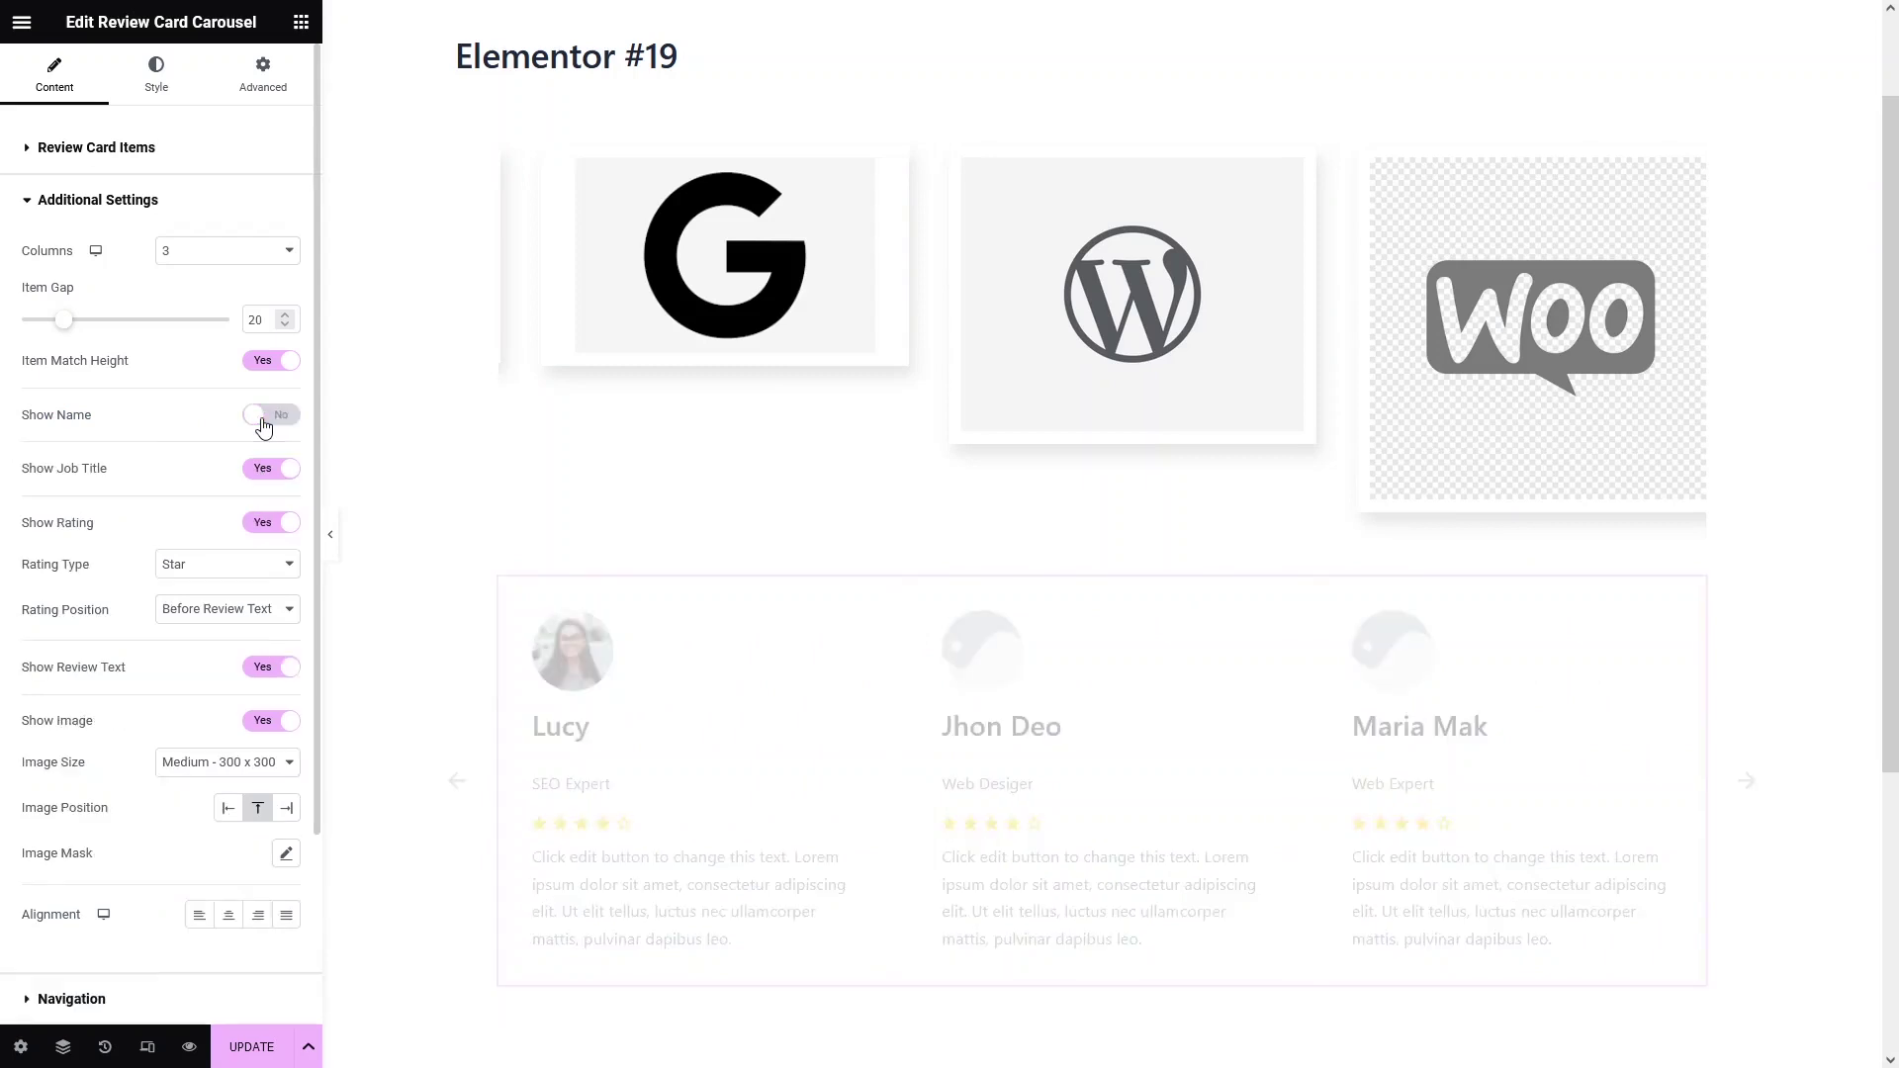
left_click(263, 421)
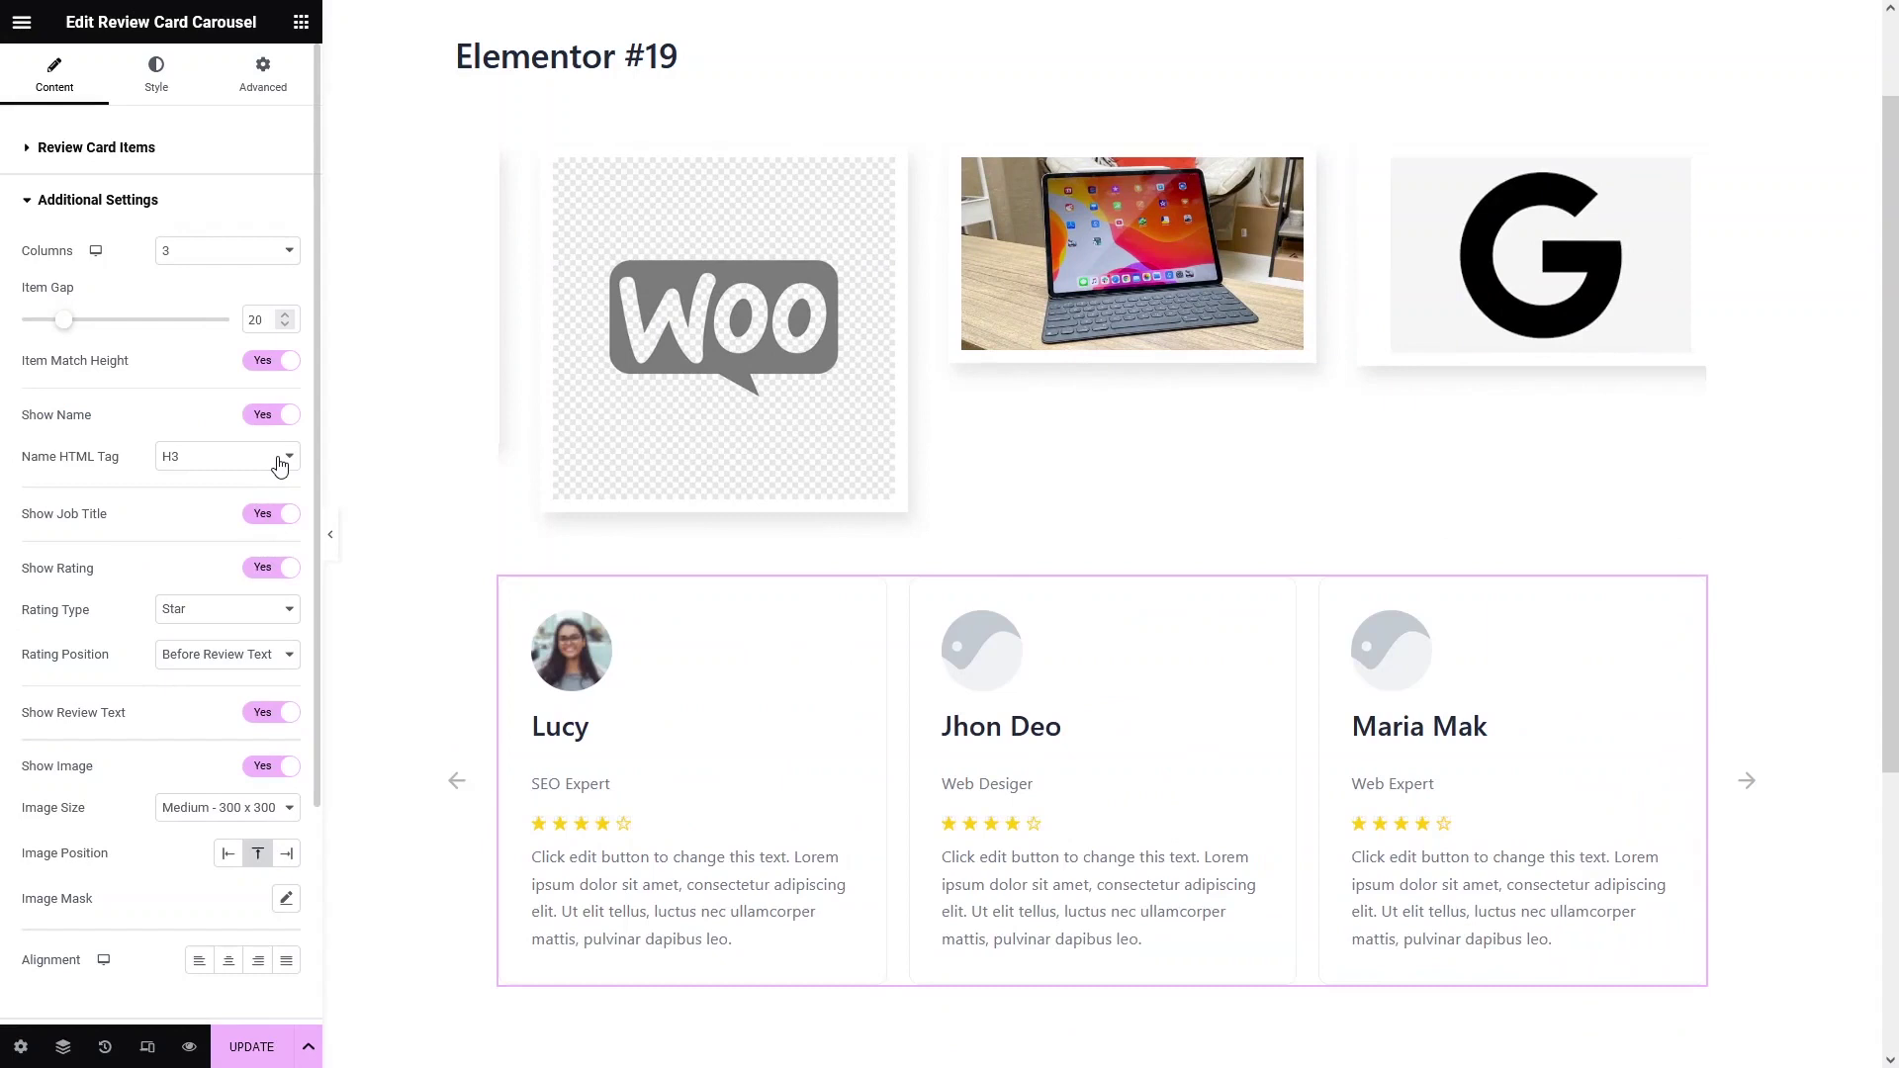
left_click(280, 466)
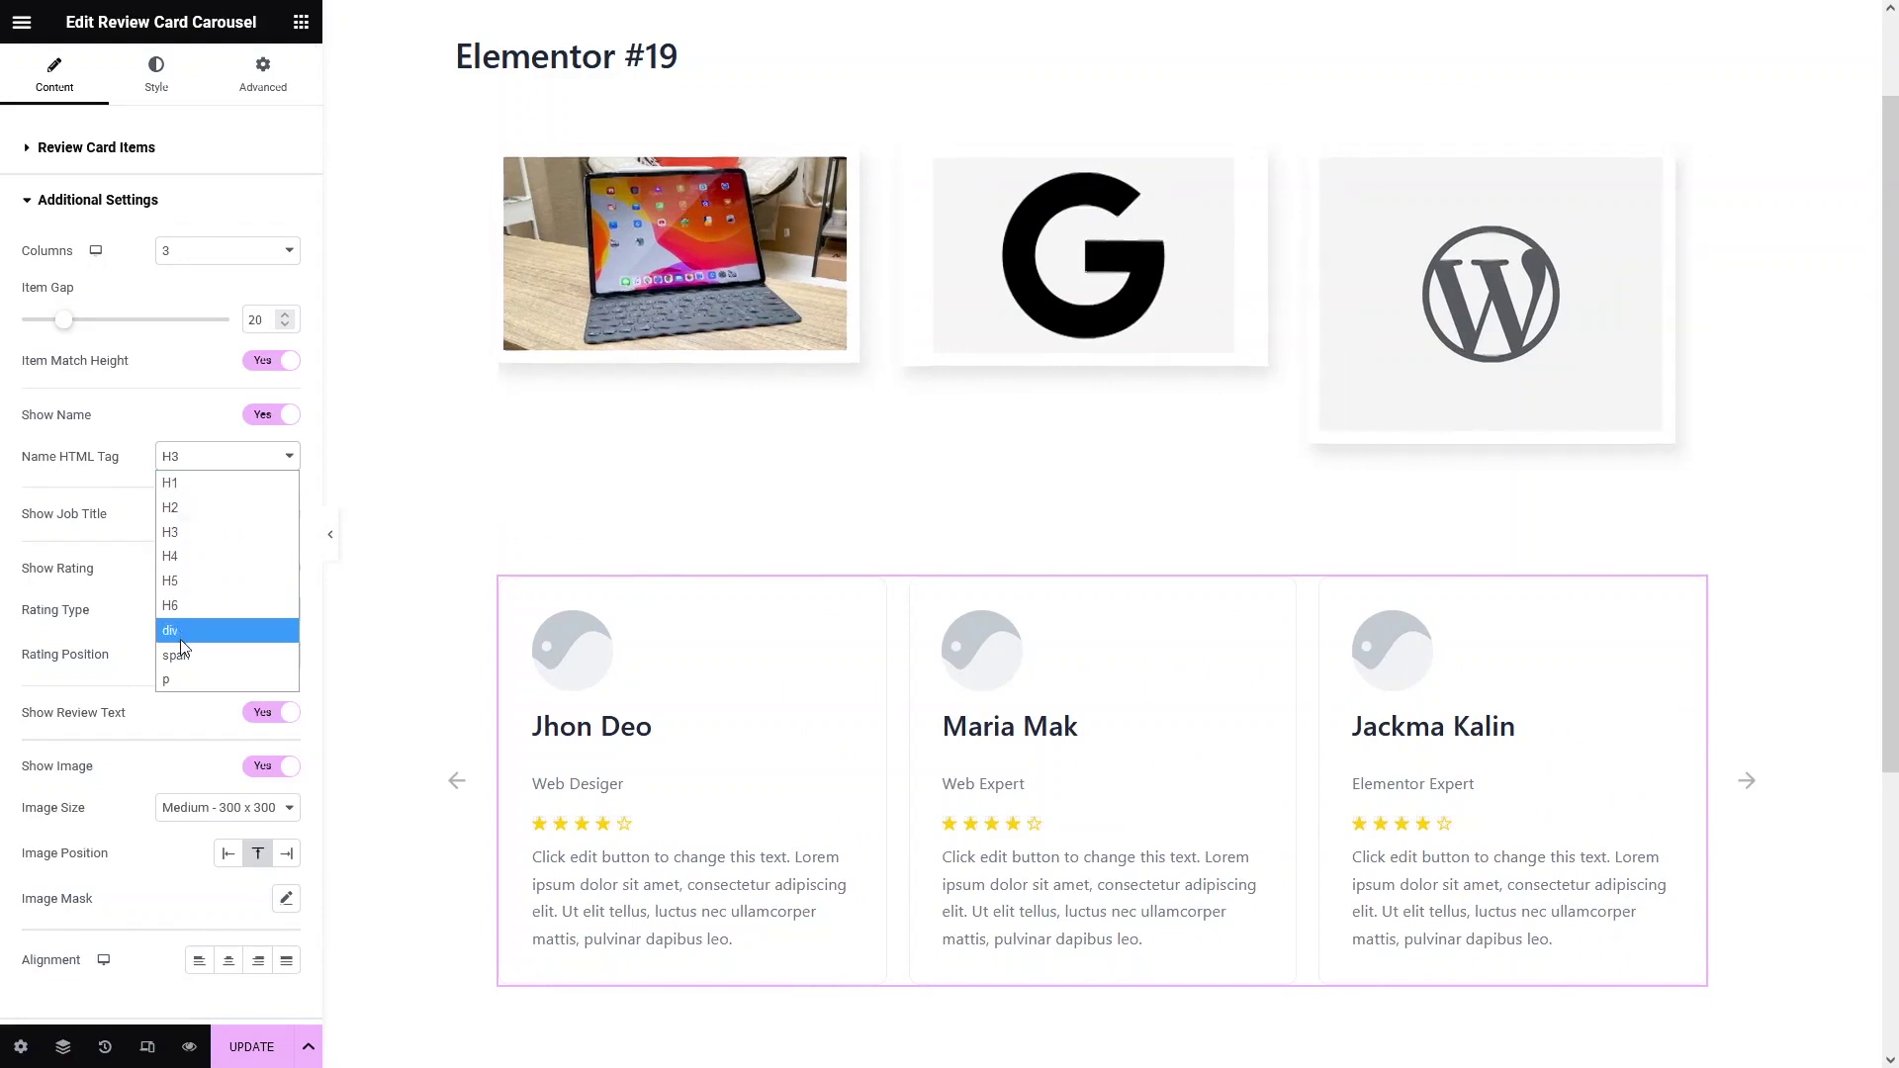
left_click(99, 480)
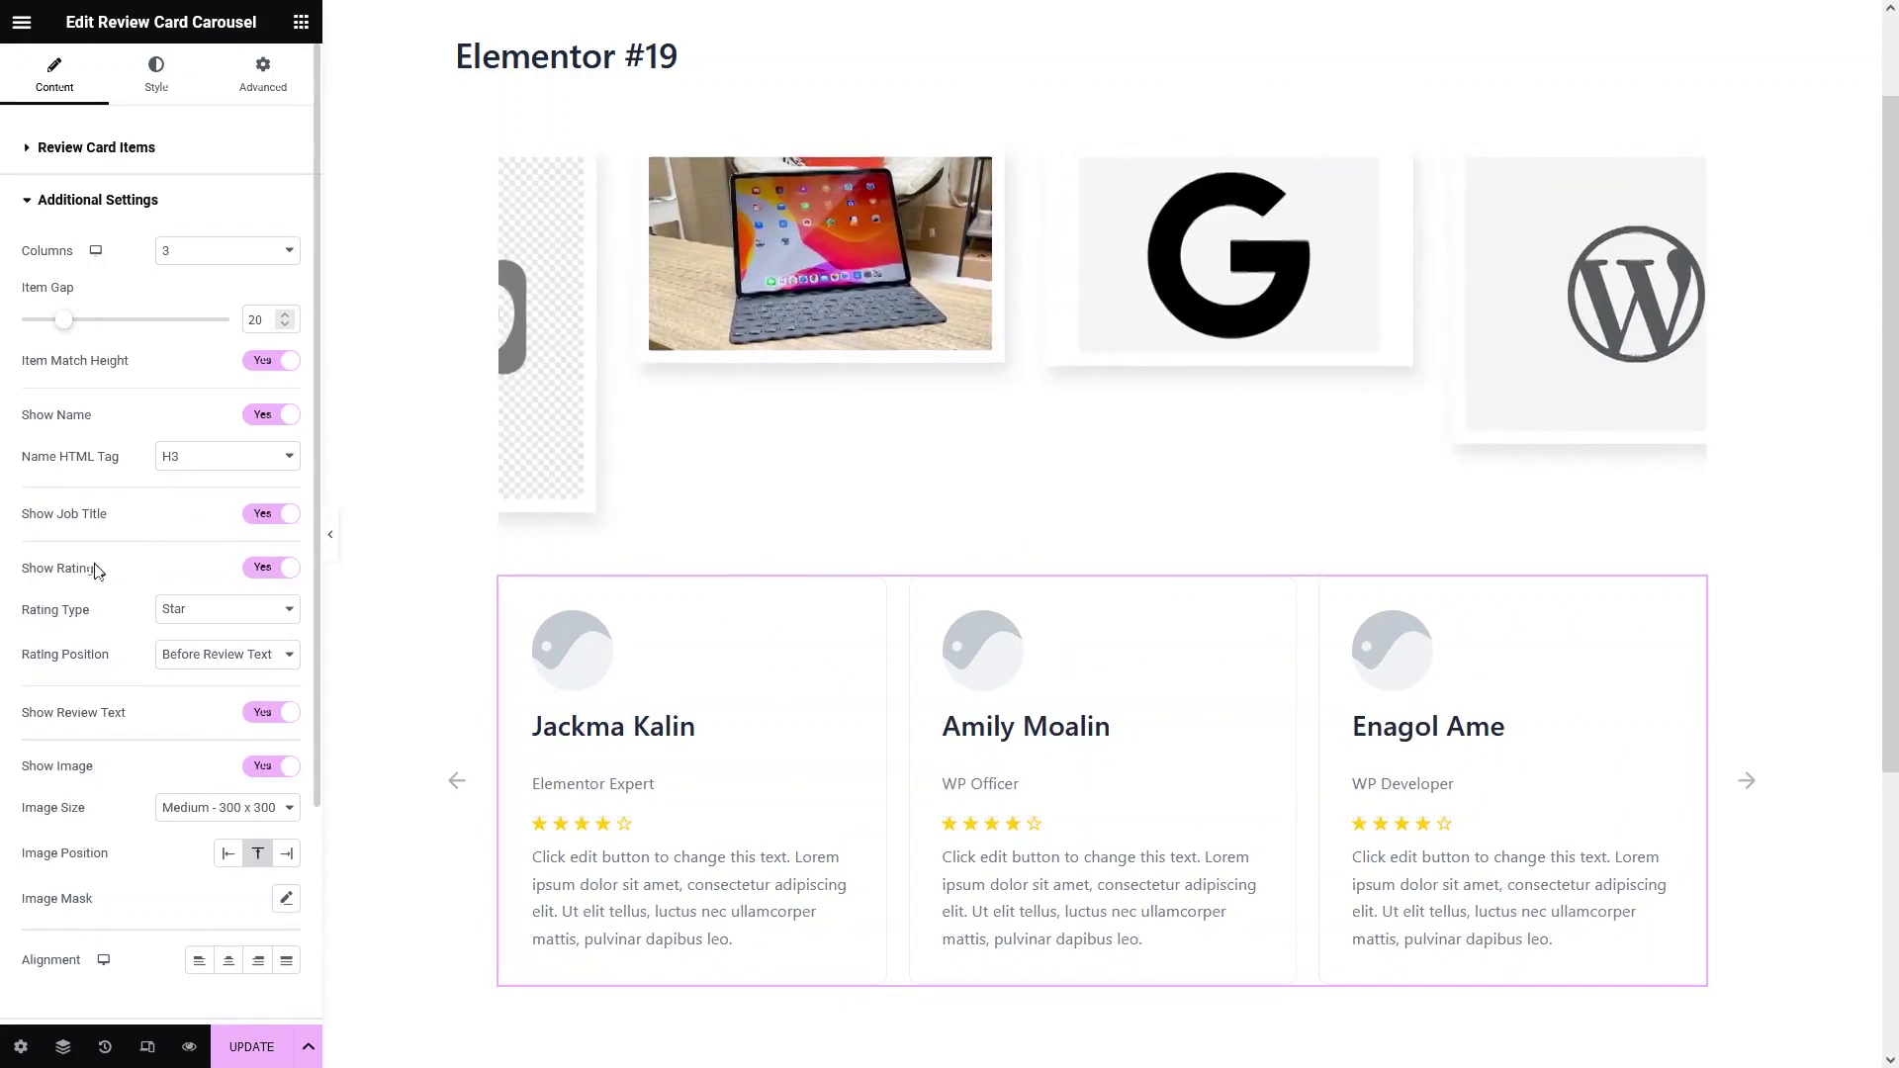
Switch the rating display of the review cards off and on again.
left_click_drag(31, 569, 320, 571)
left_click(264, 570)
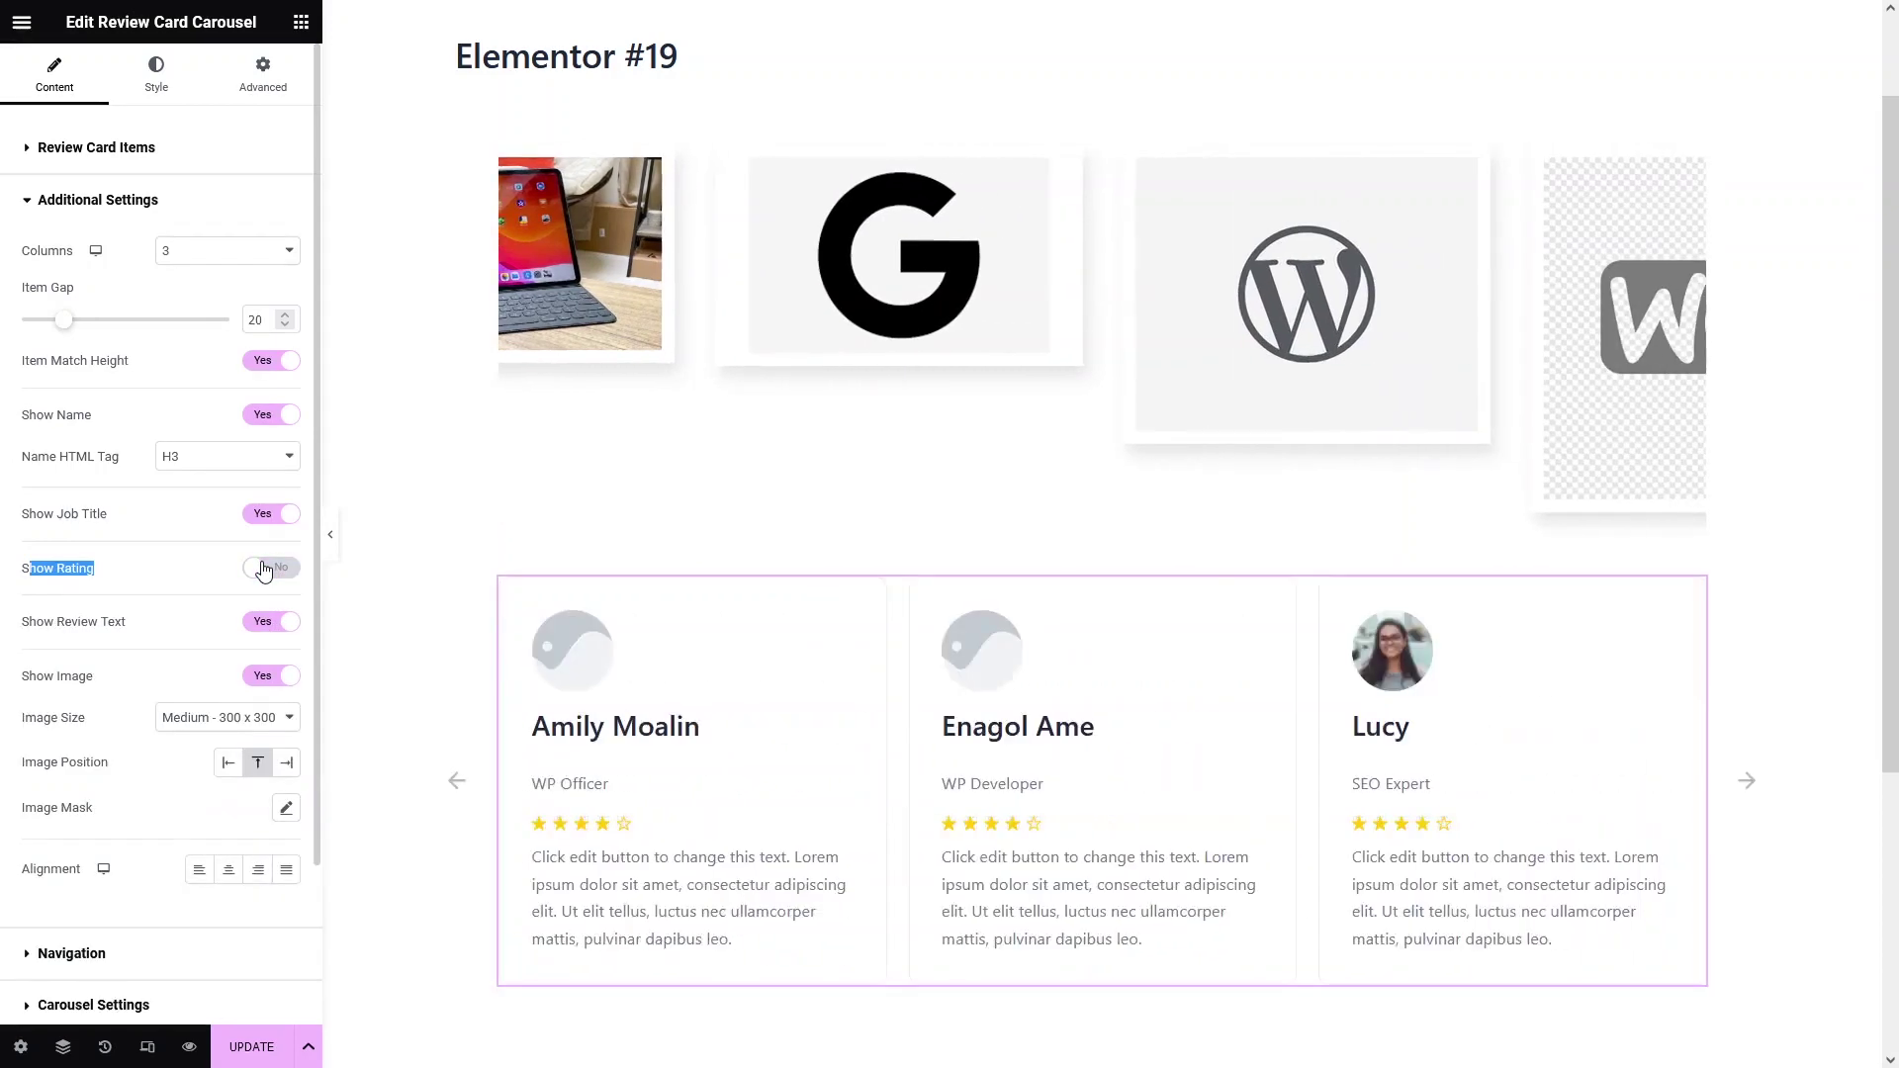
left_click(264, 570)
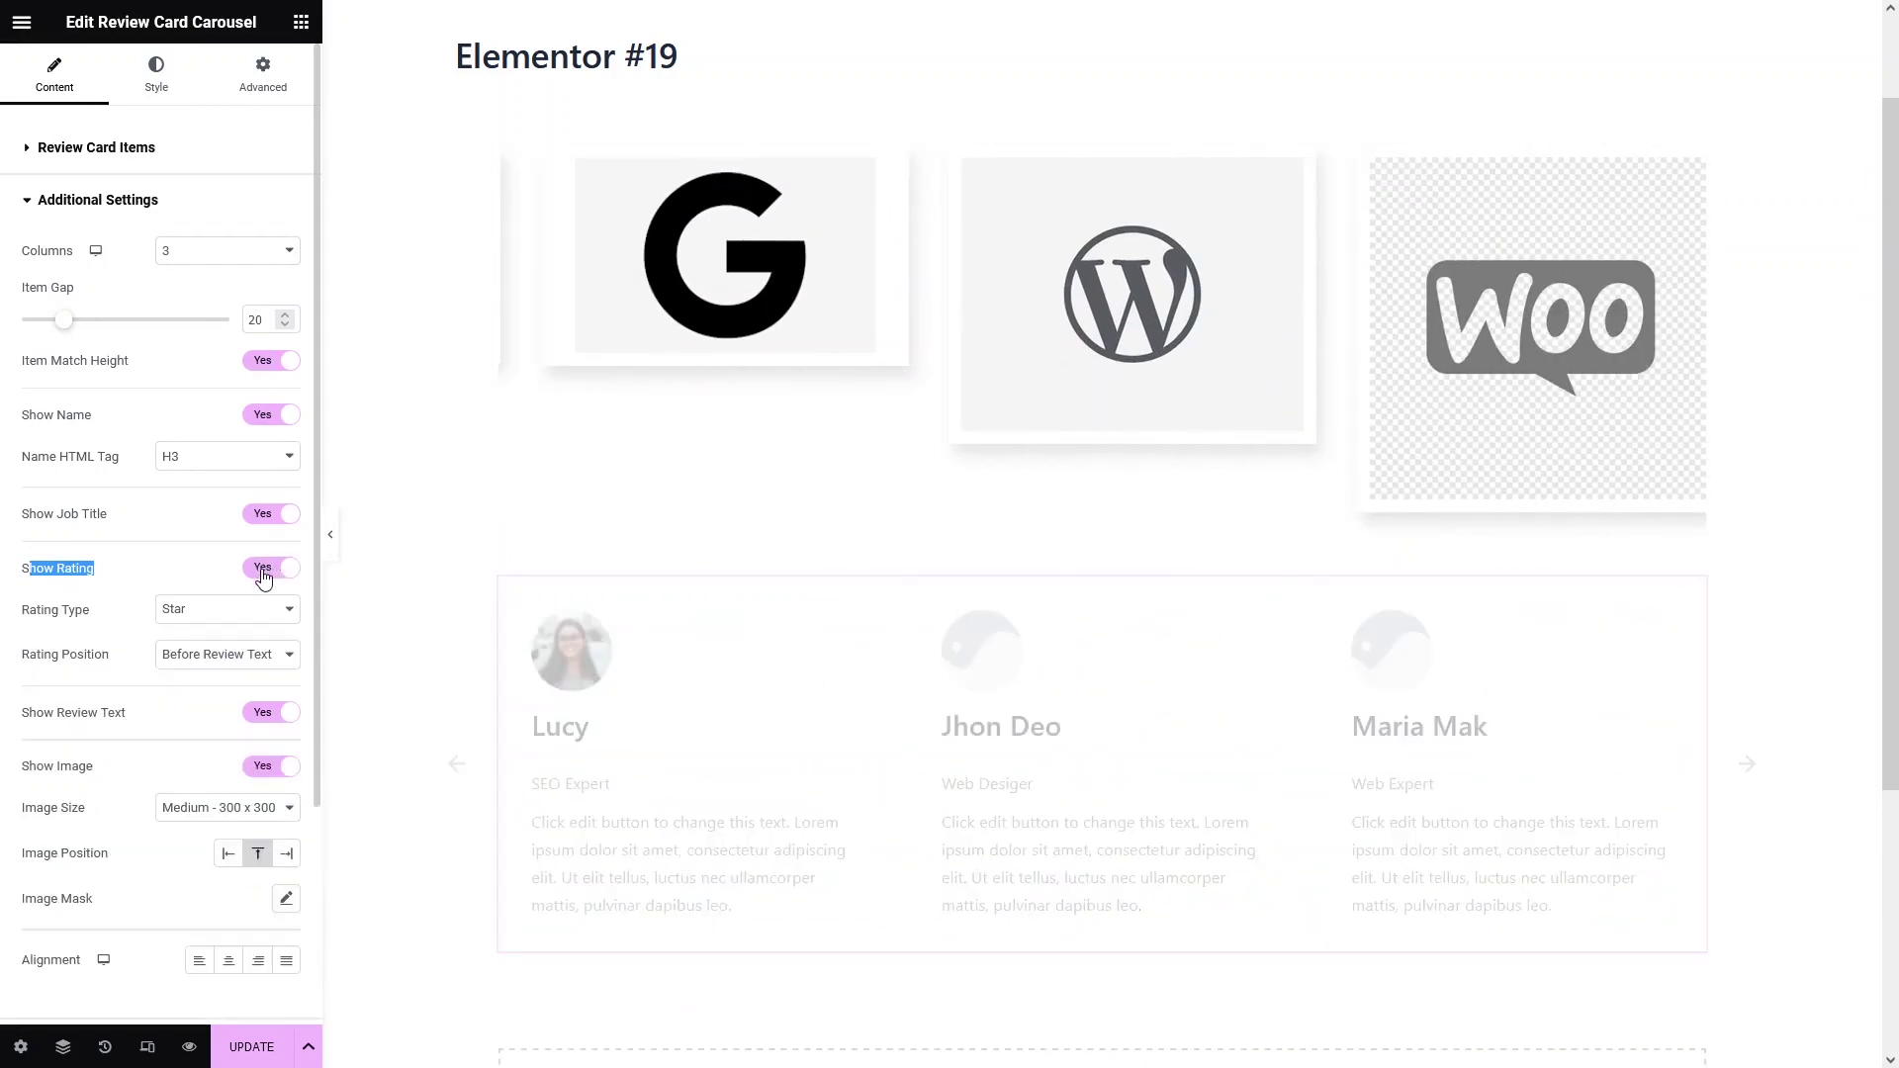
Try the Number rating type on the review cards and return it to Star.
left_click(275, 615)
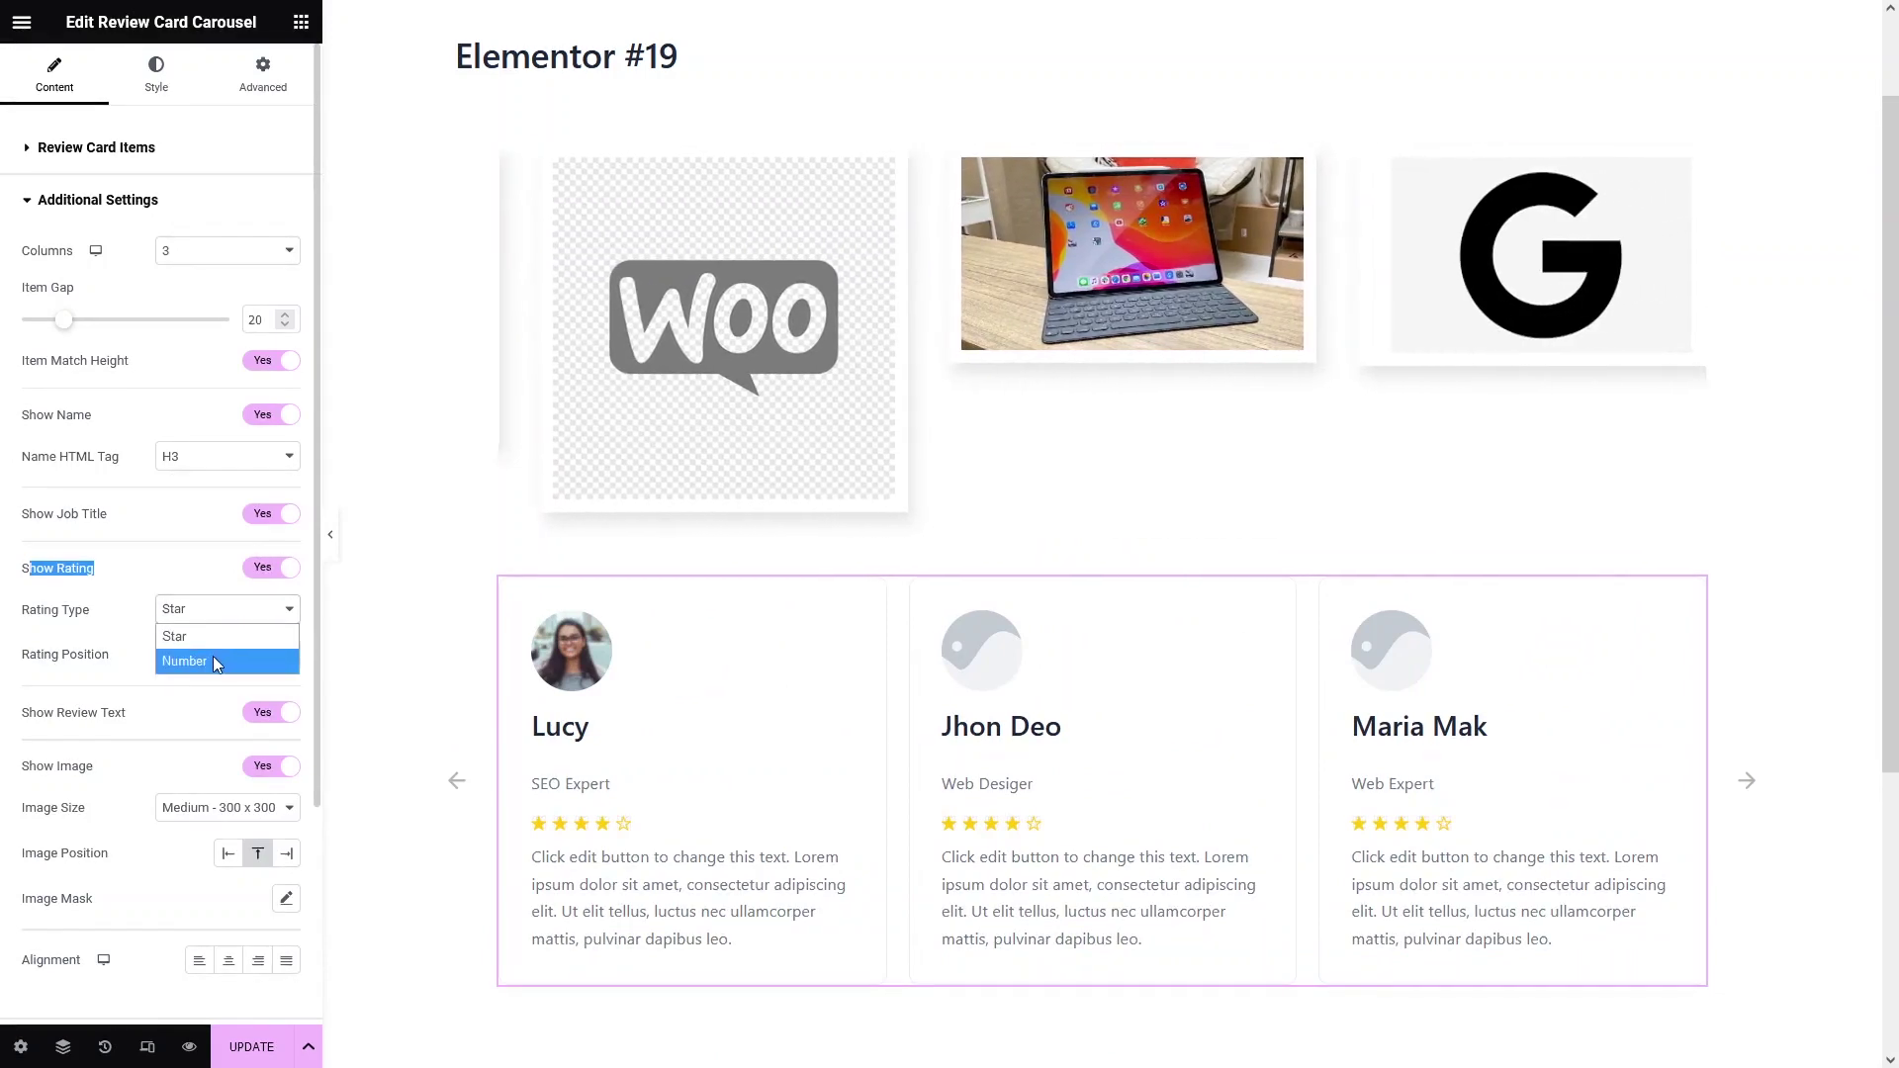
left_click(212, 660)
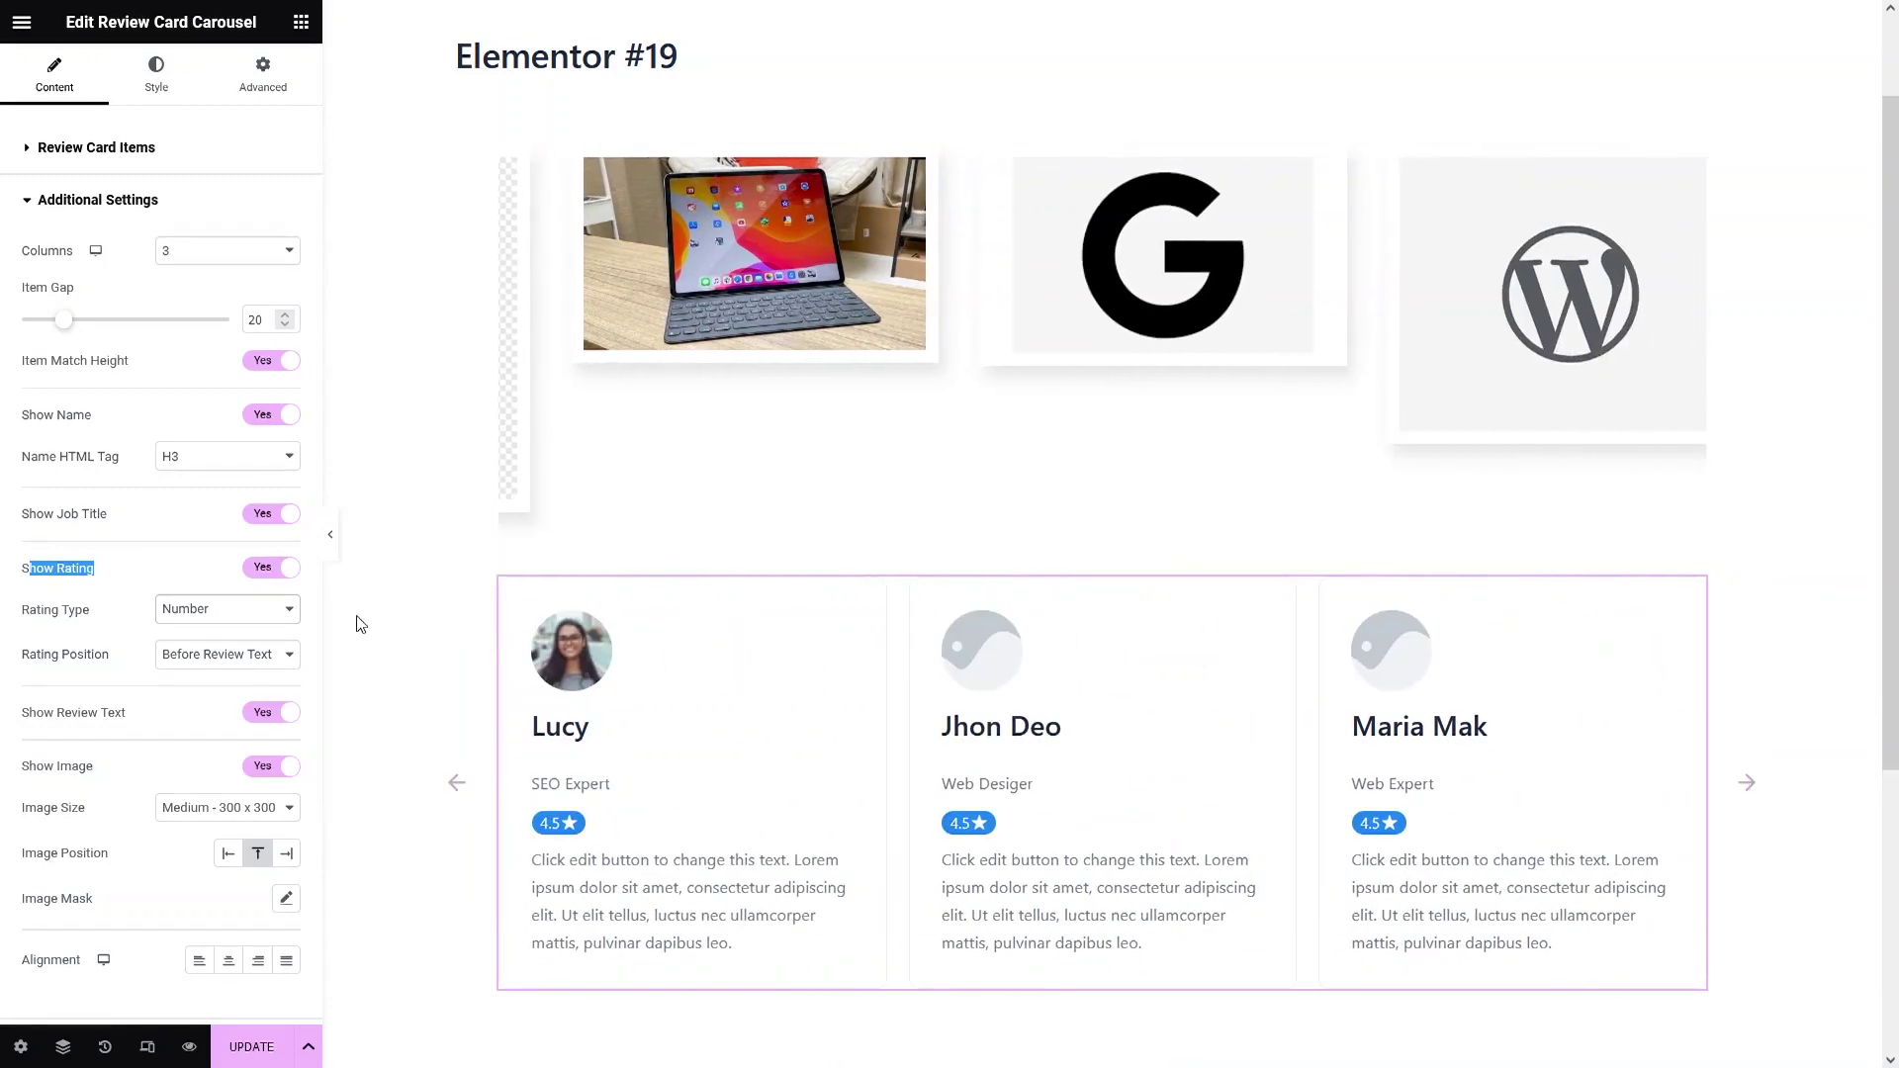
left_click(275, 615)
left_click(249, 635)
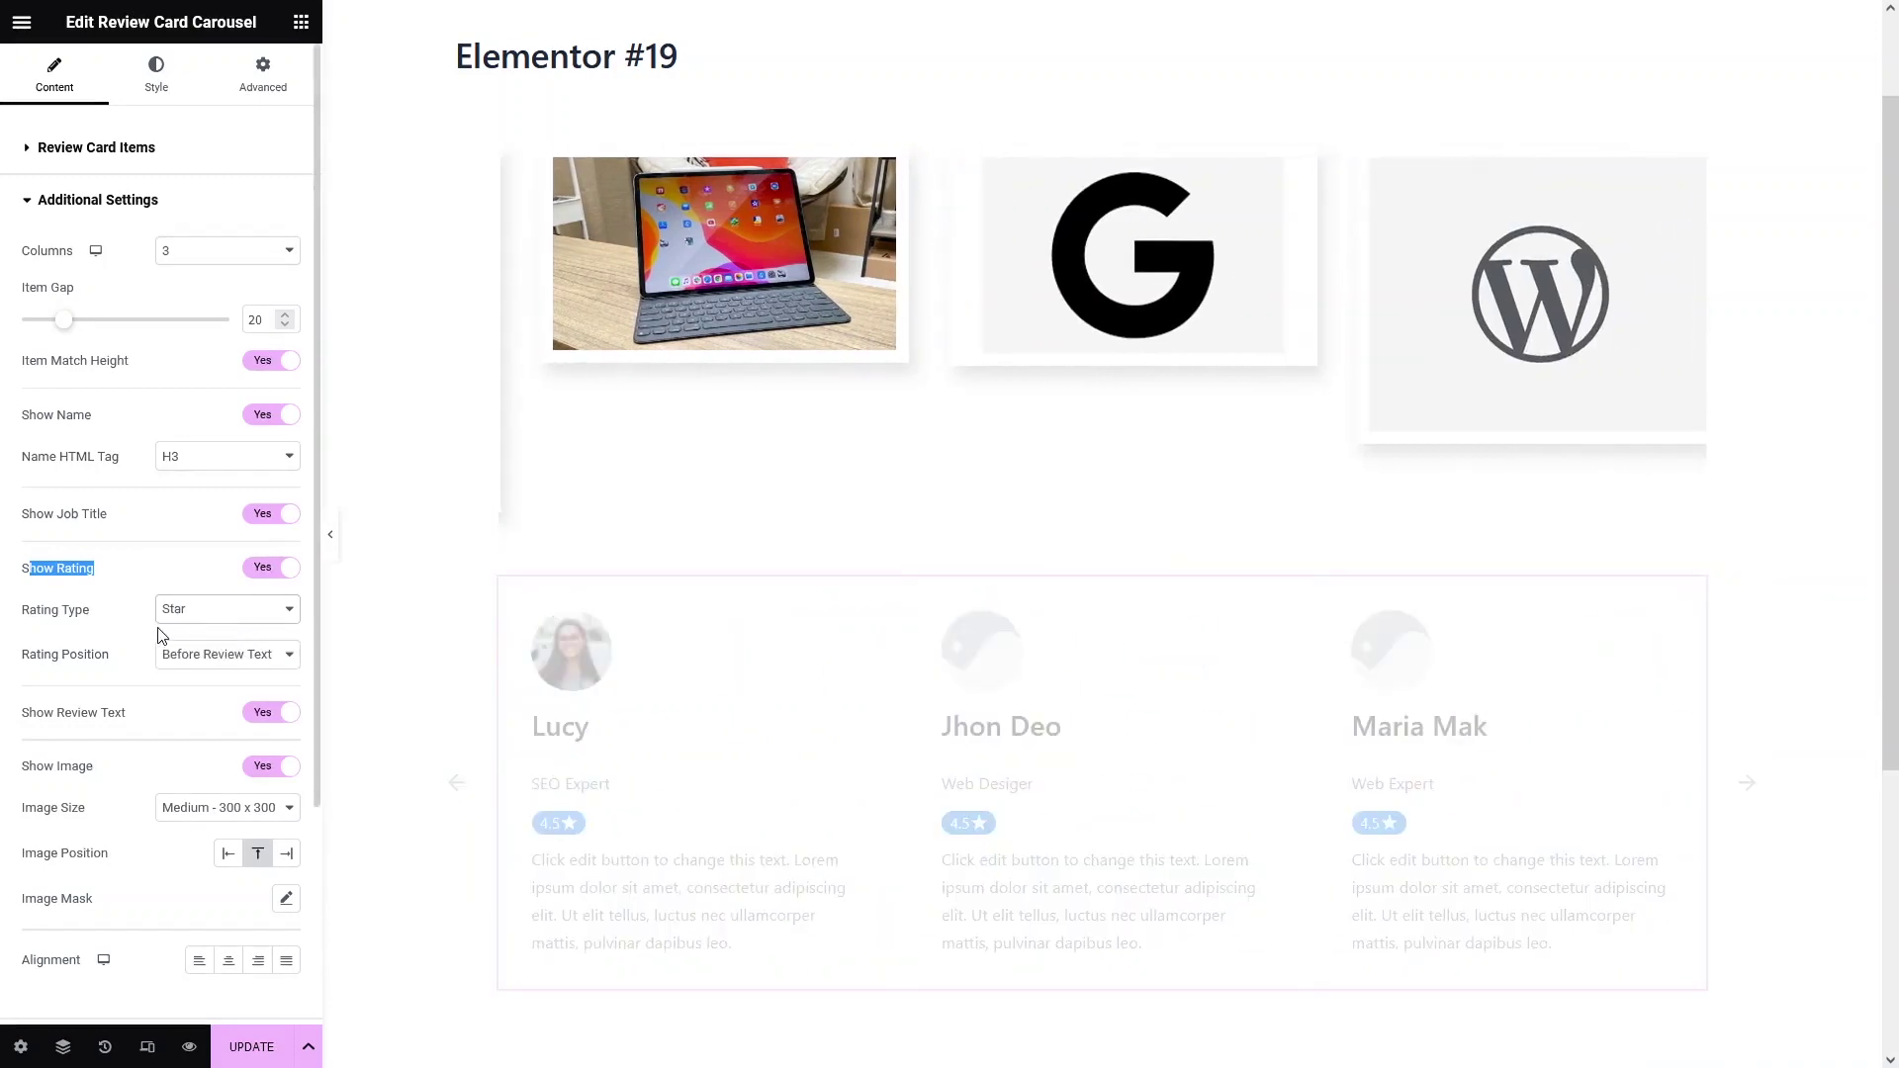
Examine the review cards' Rating Position, Show Review Text and Image Size options.
scroll(127, 625, "down", 1)
left_click_drag(110, 539, 28, 542)
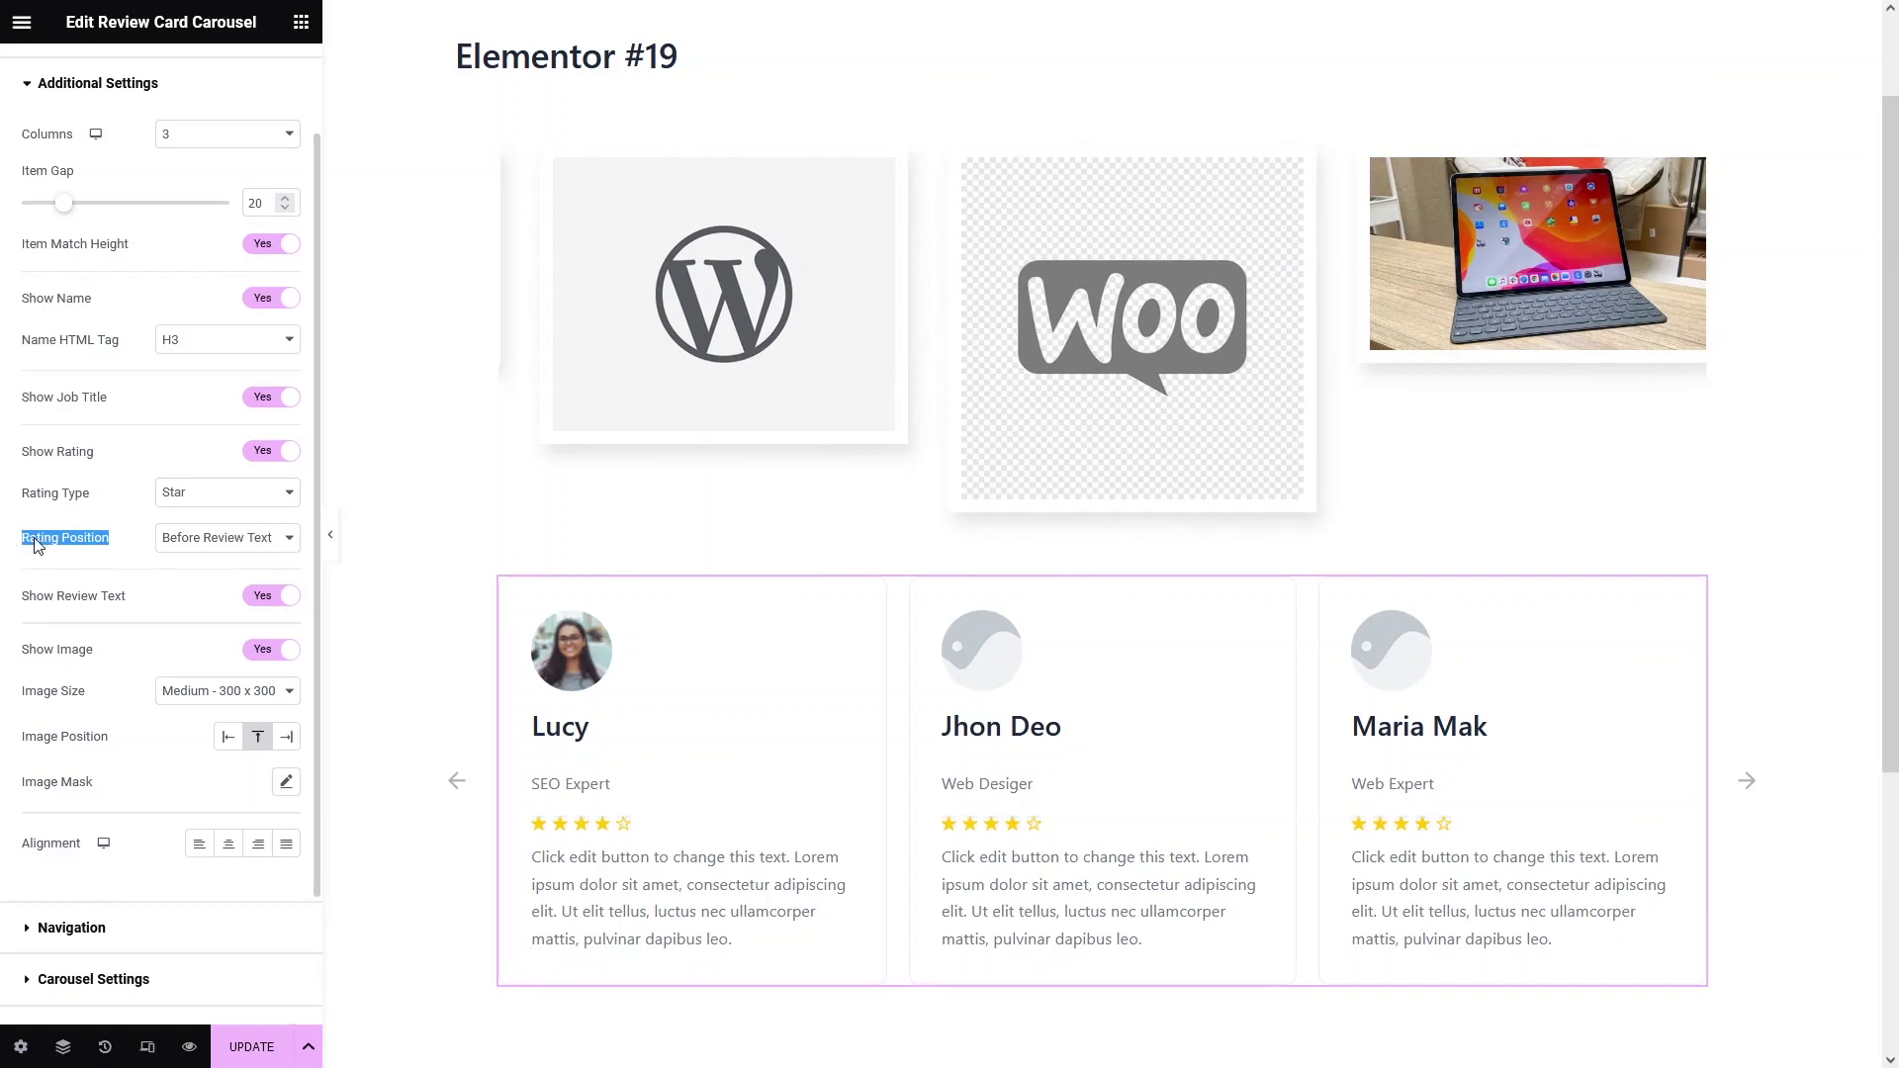
left_click(214, 539)
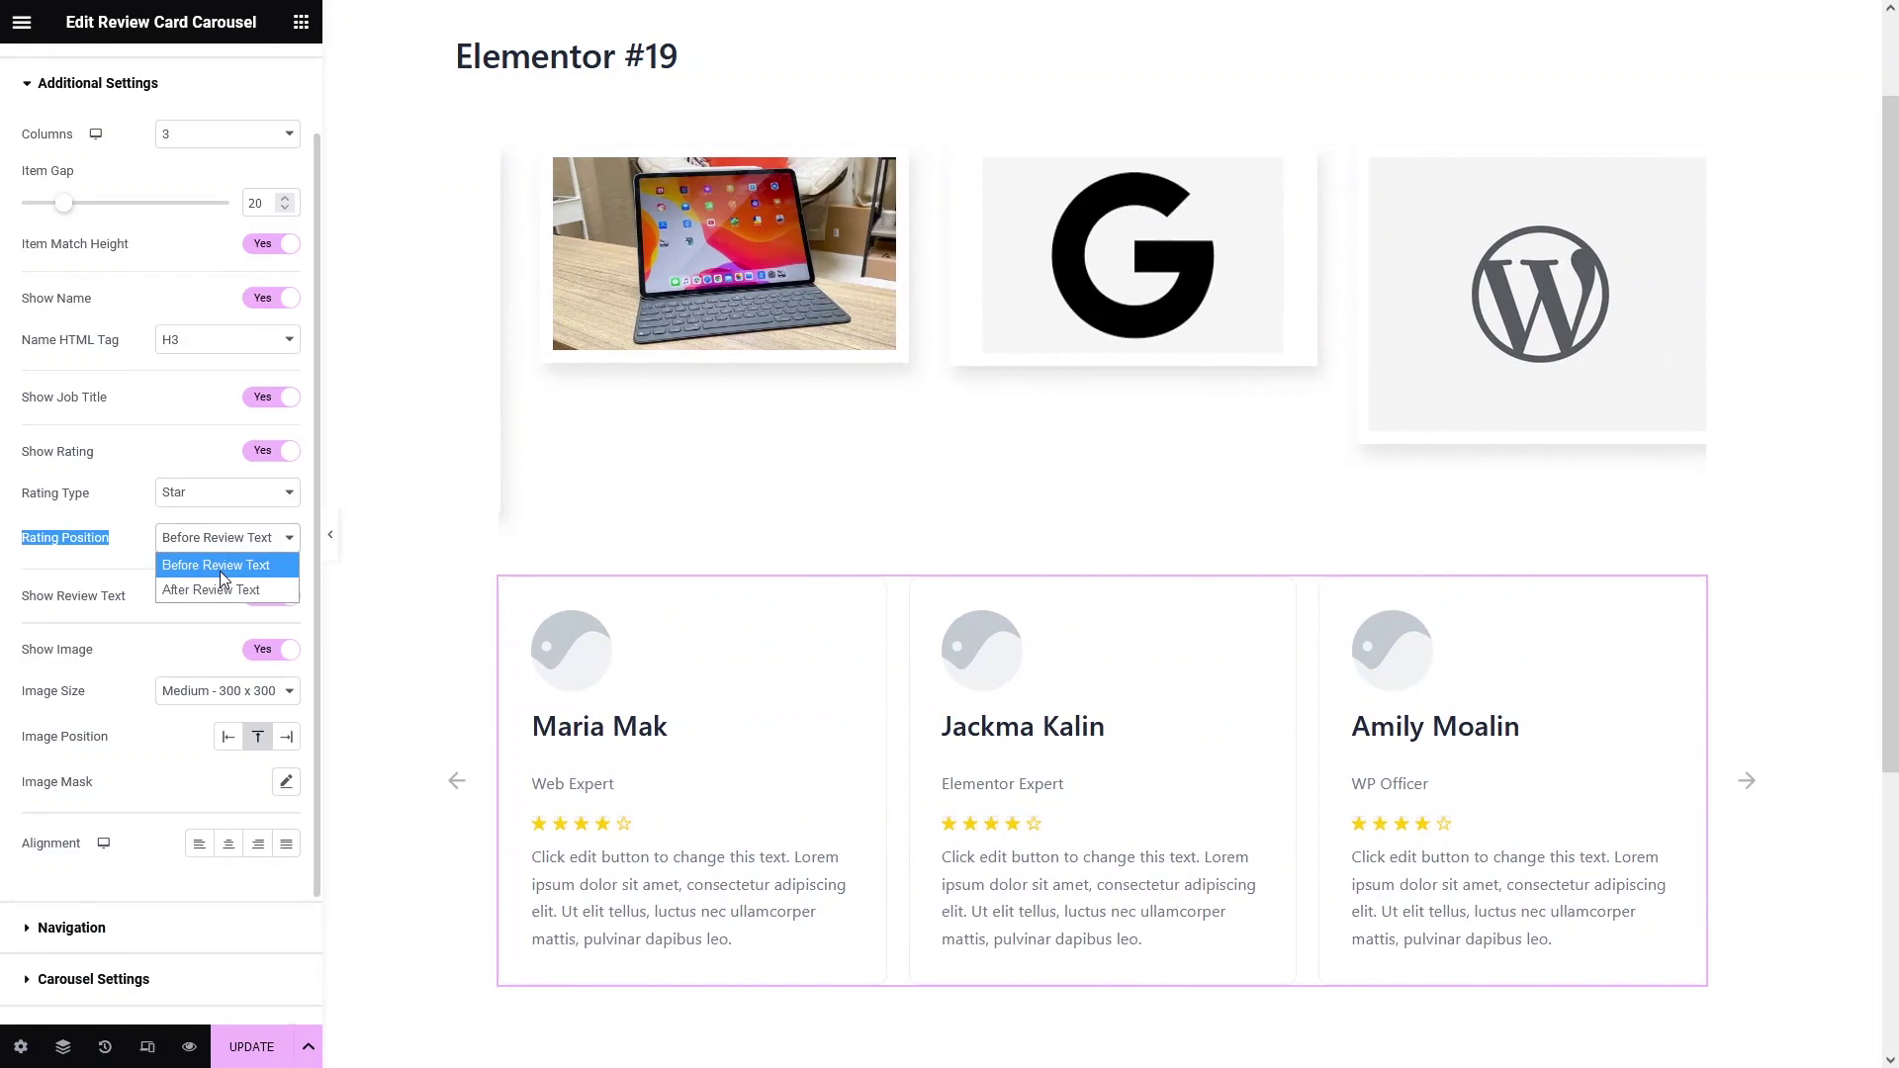
left_click(119, 569)
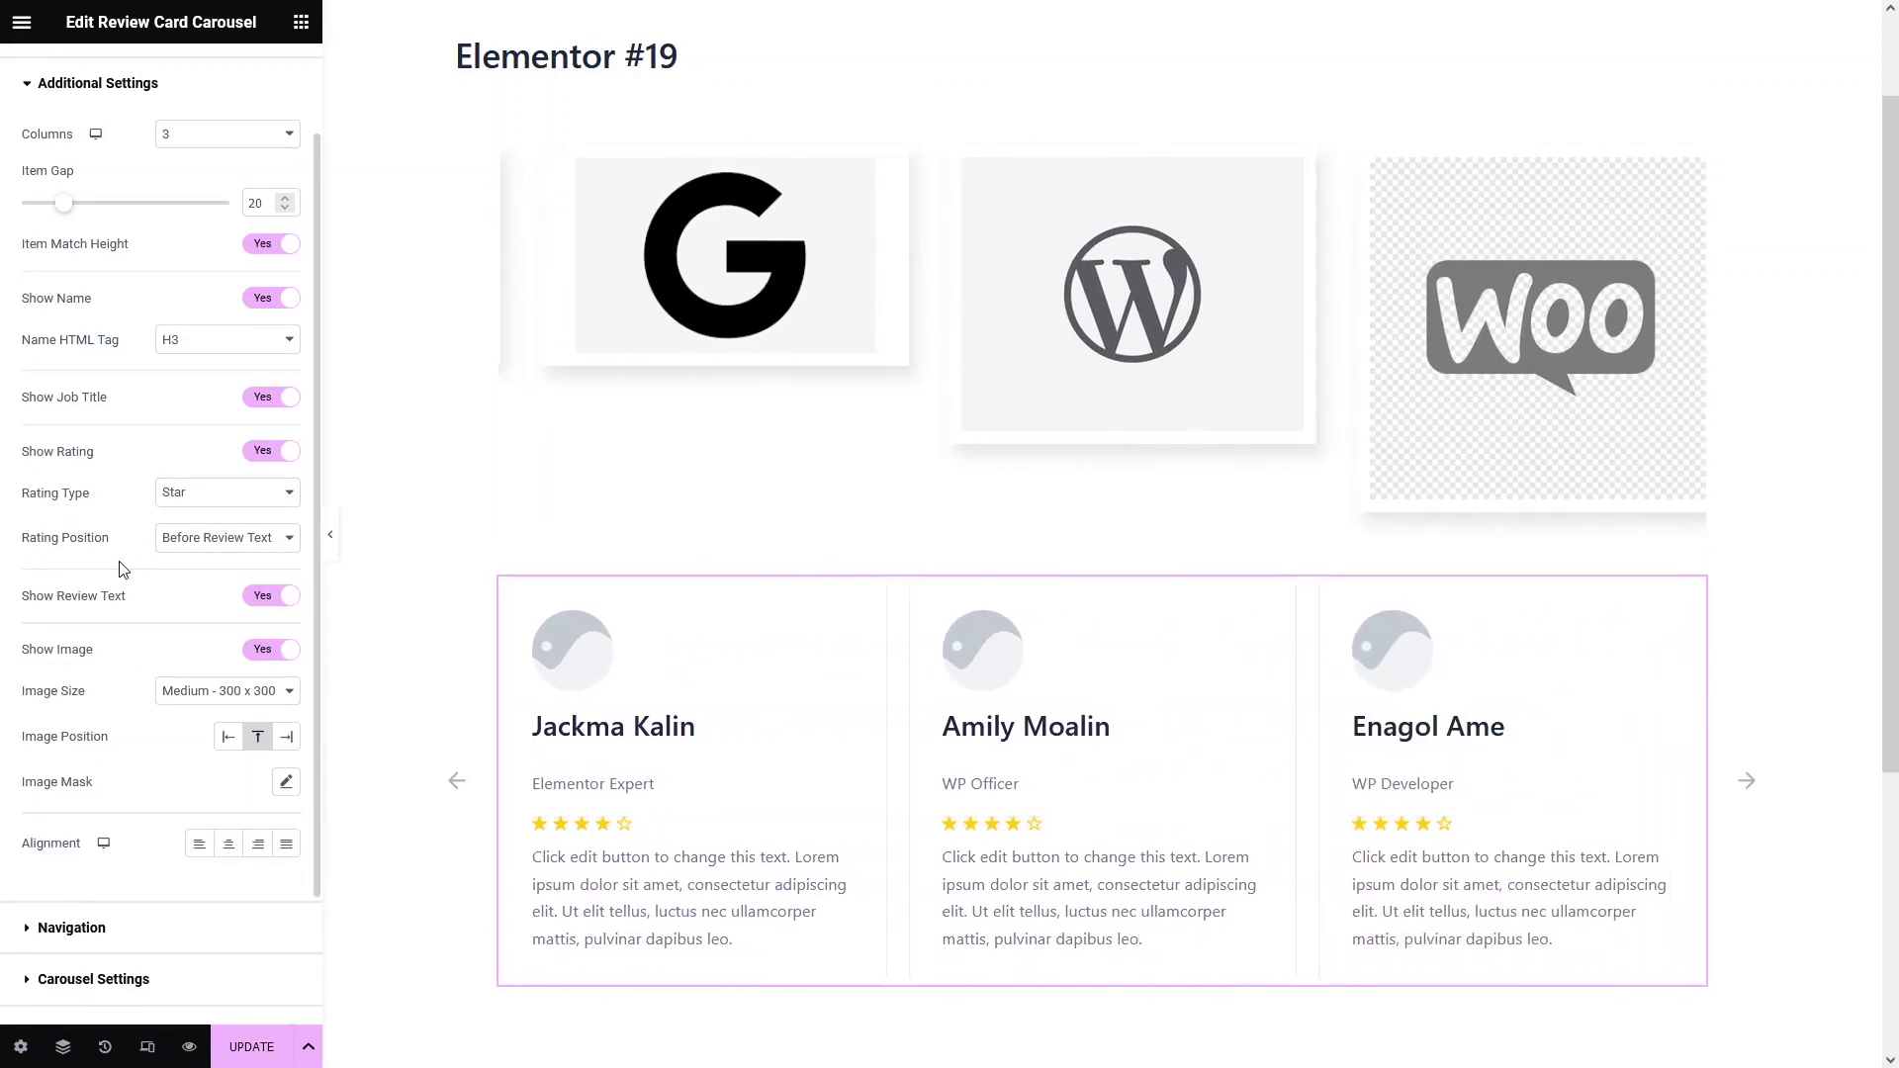
scroll(121, 564, "down", 2)
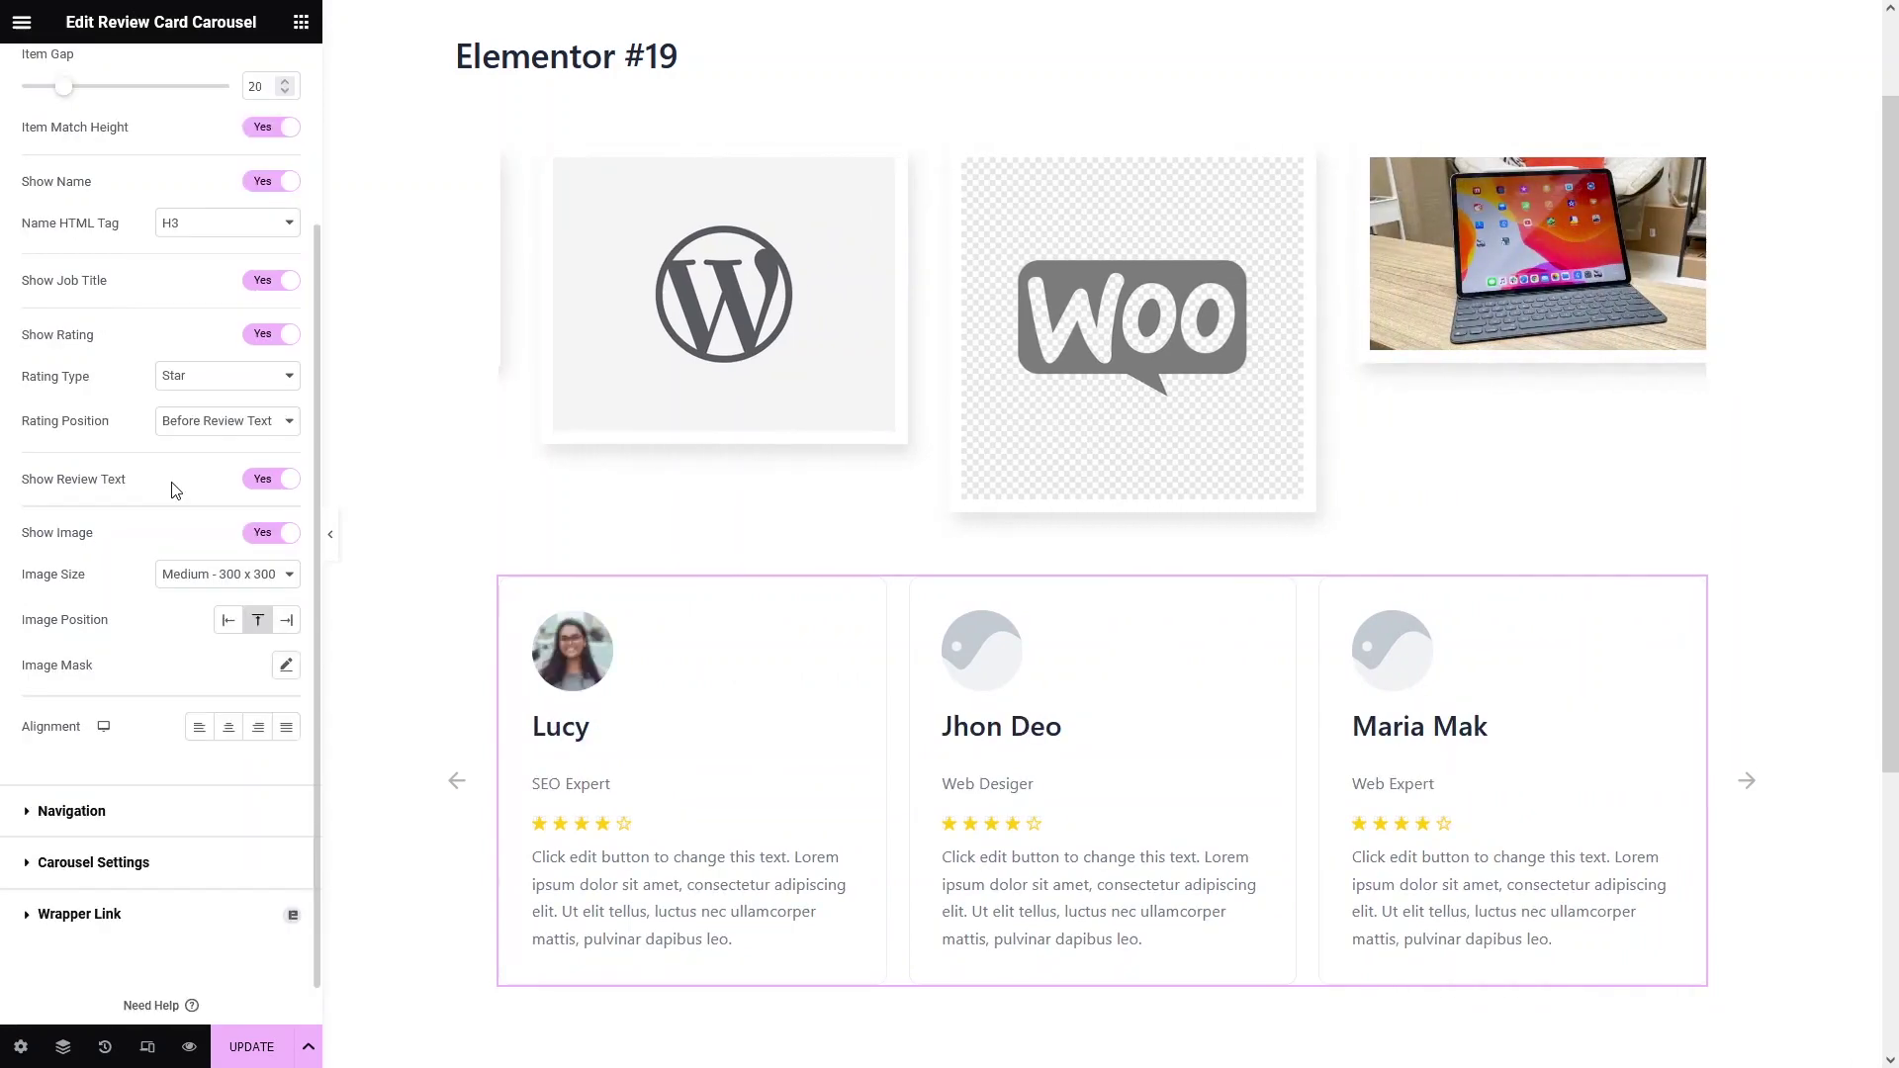
triple_click(132, 491)
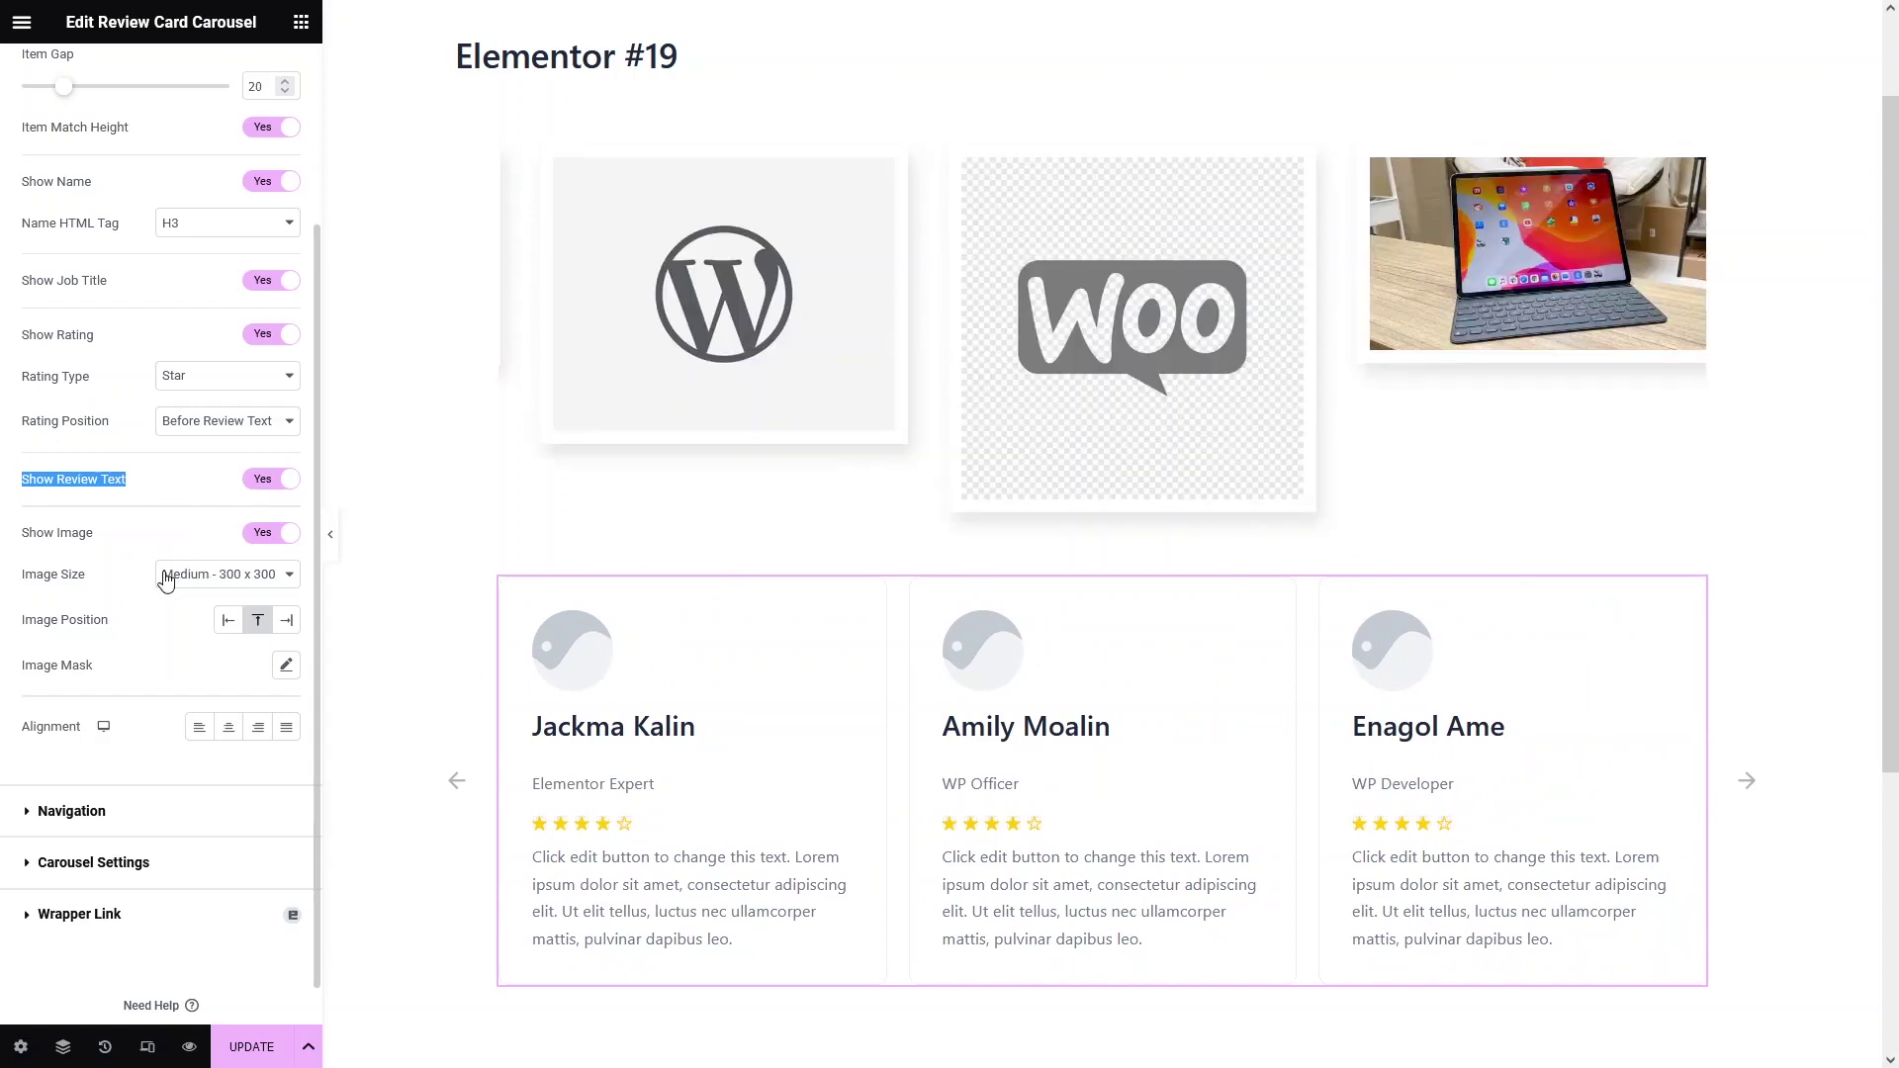
left_click(186, 581)
left_click(186, 584)
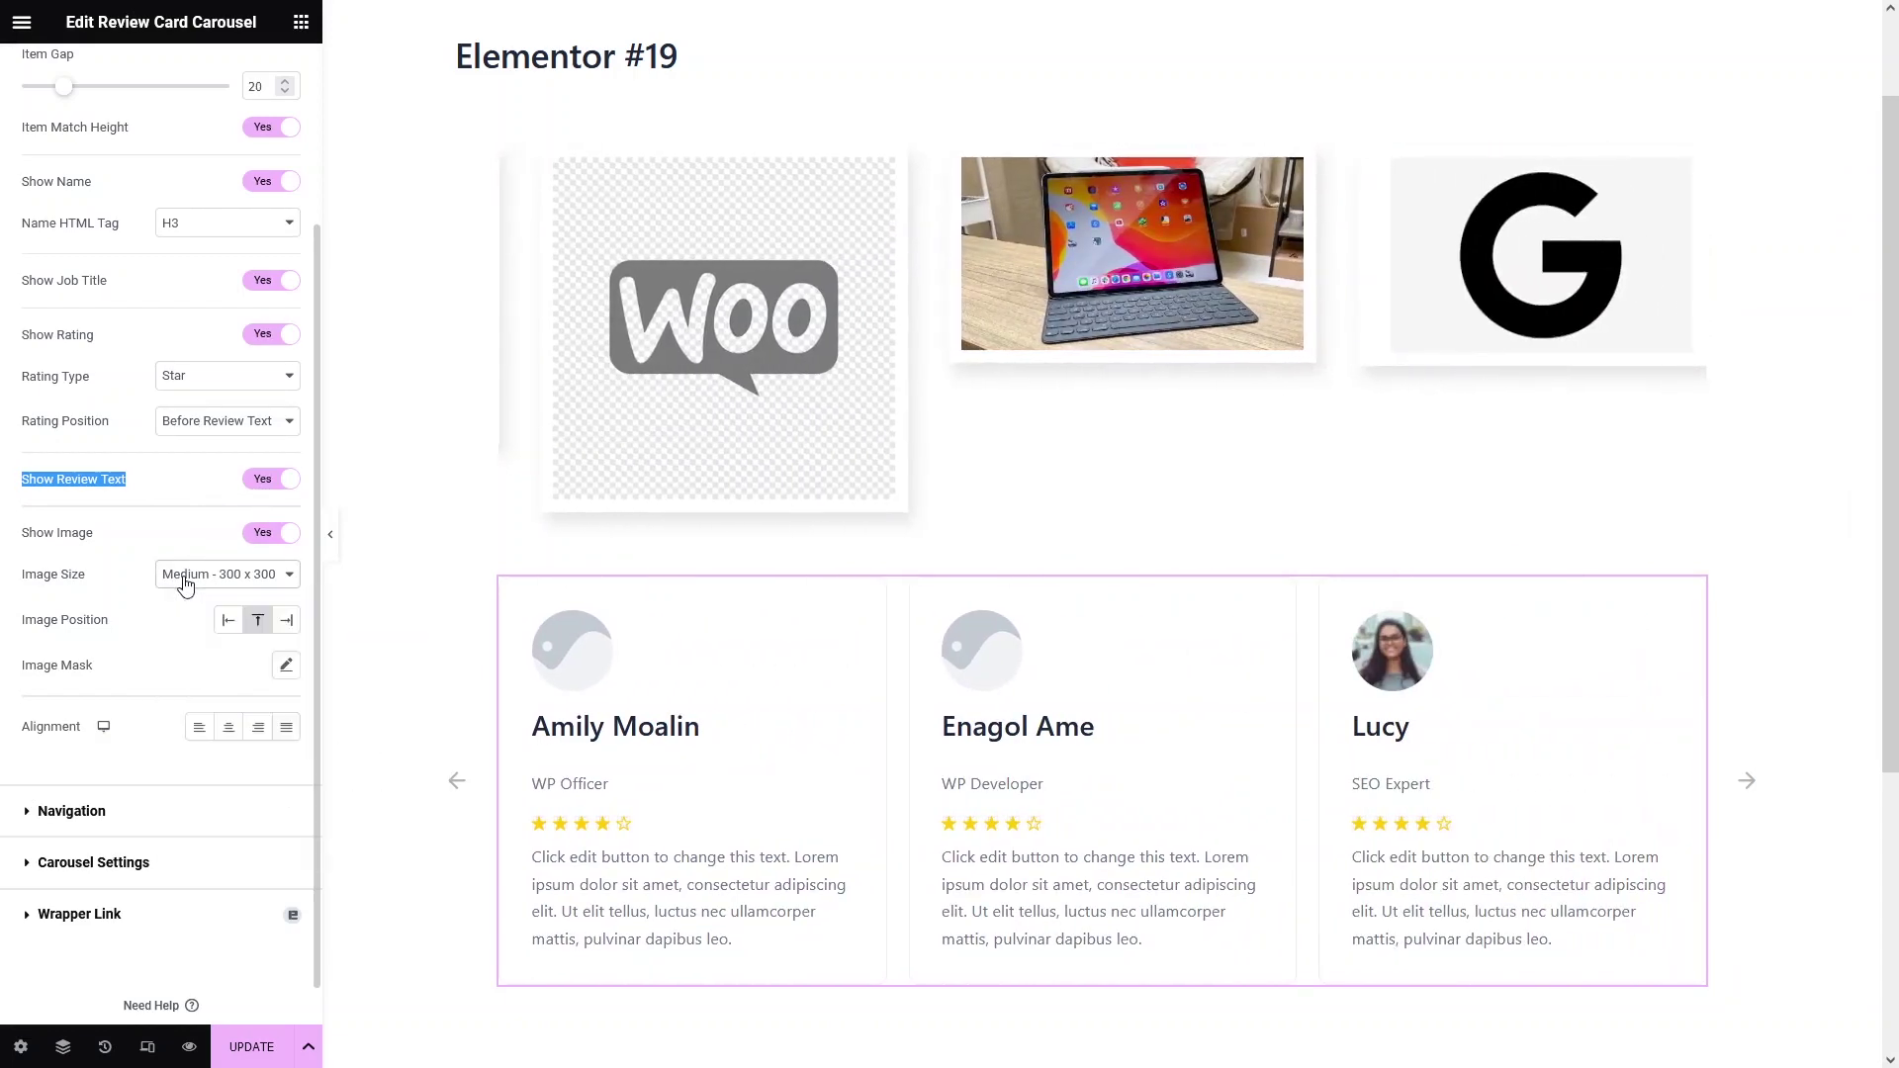
Try the left and right image positions on the review cards and return the images to the top.
left_click(223, 625)
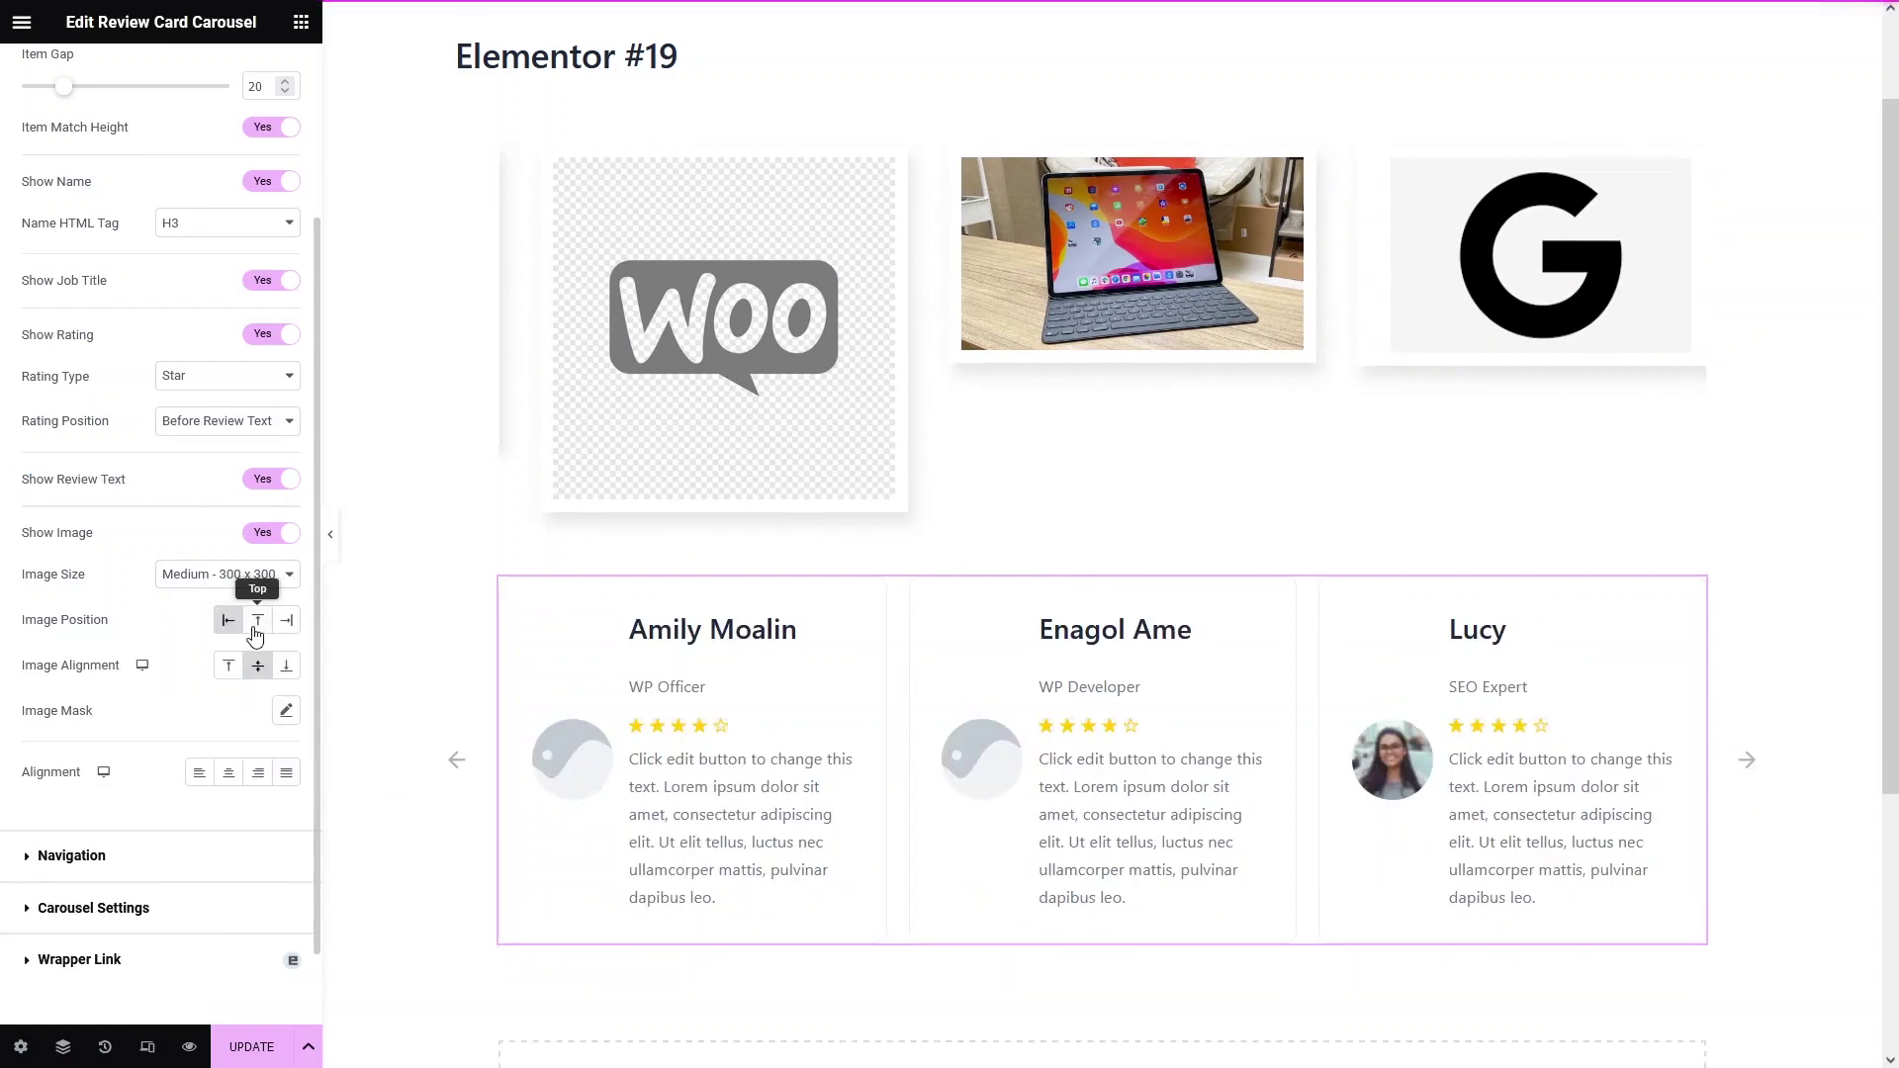
left_click(286, 620)
left_click(259, 625)
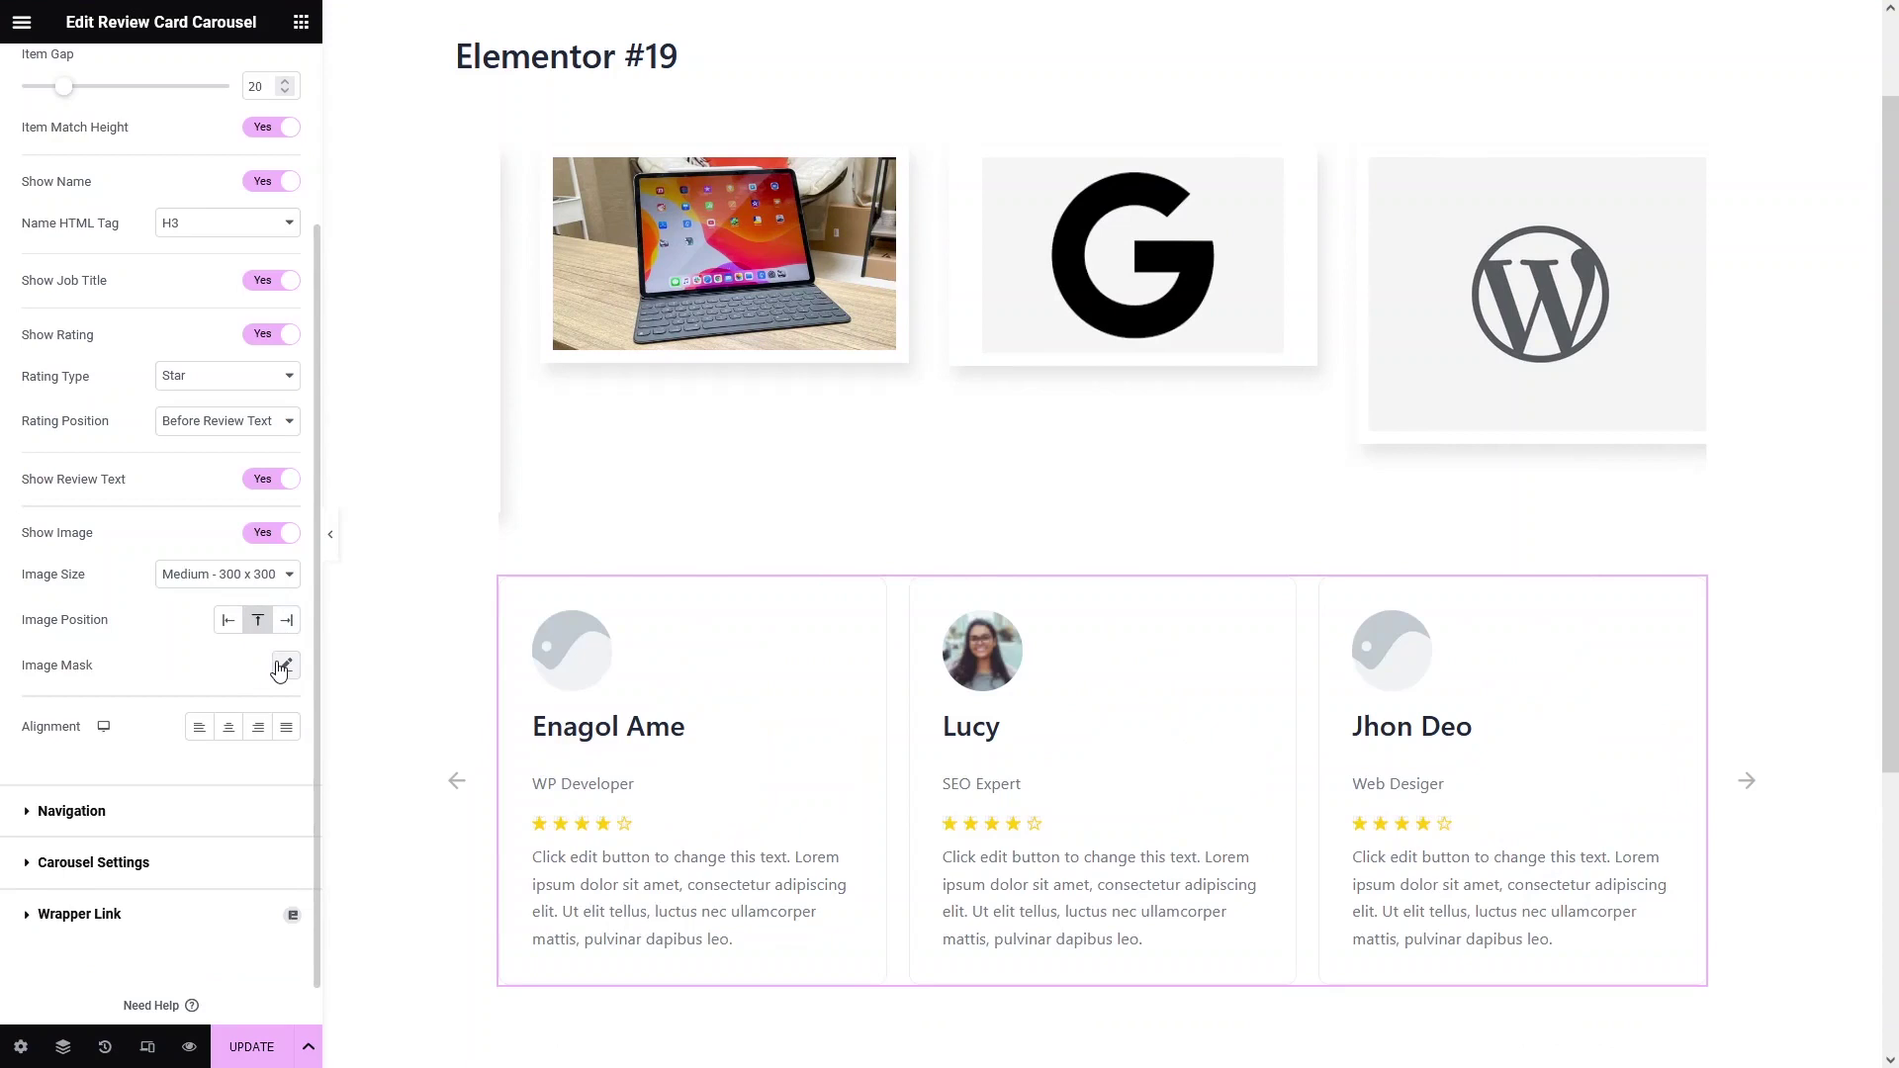
Try several image mask shapes on the reviewer photos, including Shape 2, Shape 7 and Shape 8, and reset the mask to default.
left_click(284, 666)
left_click(242, 770)
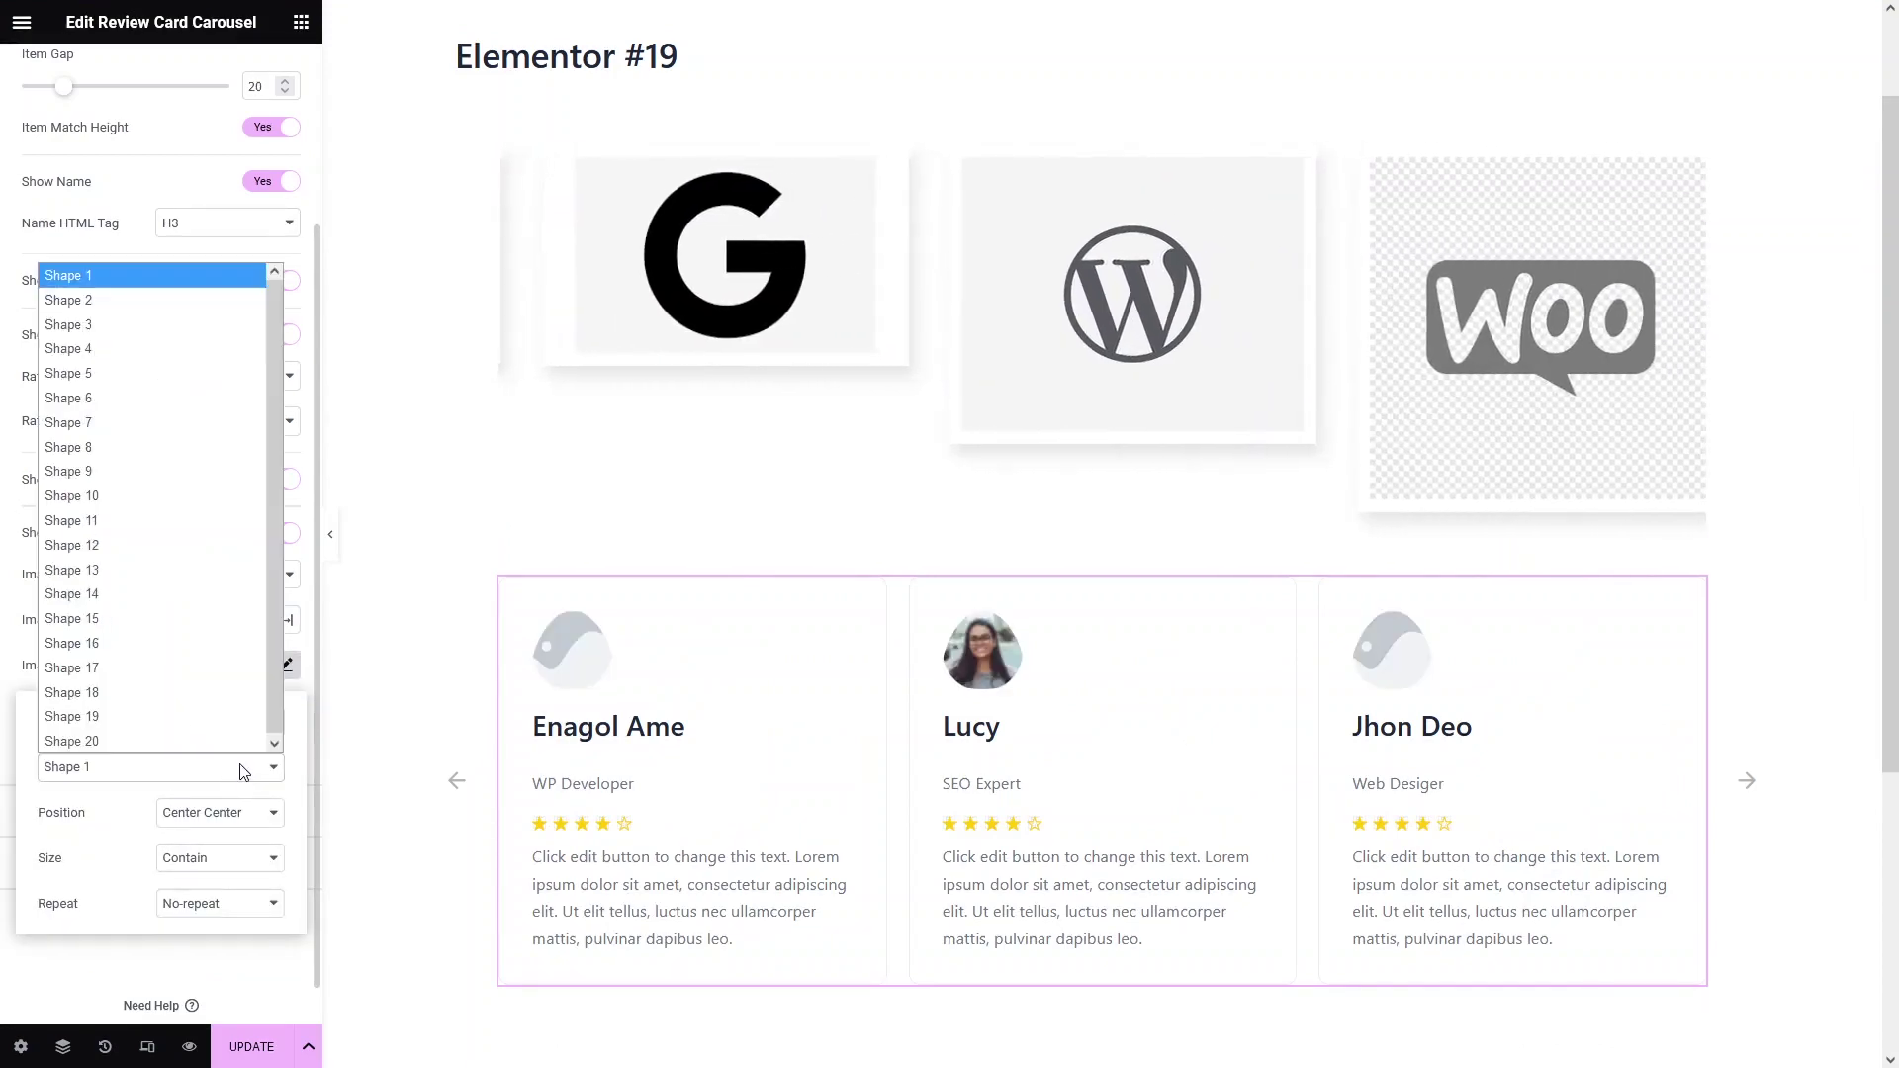
key("Down")
key("Down")
key("Down")
key("Return")
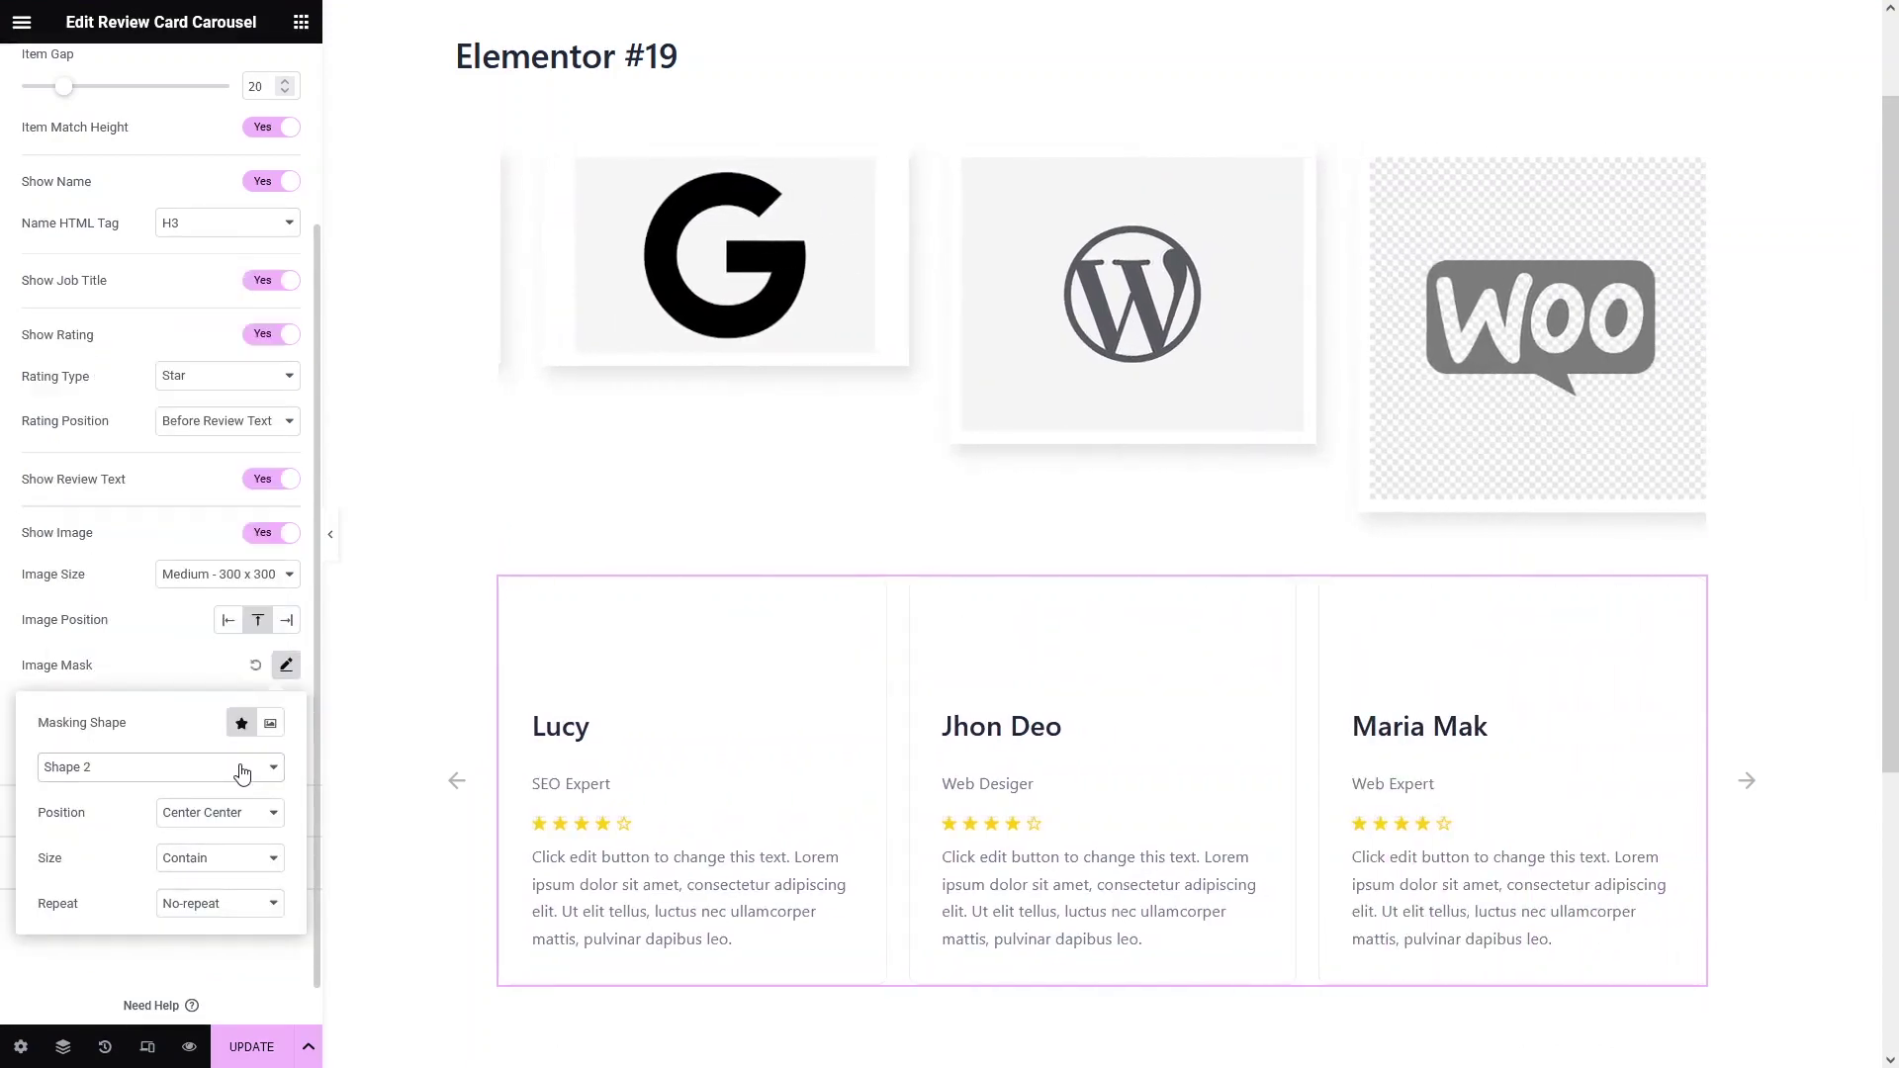
key("Down")
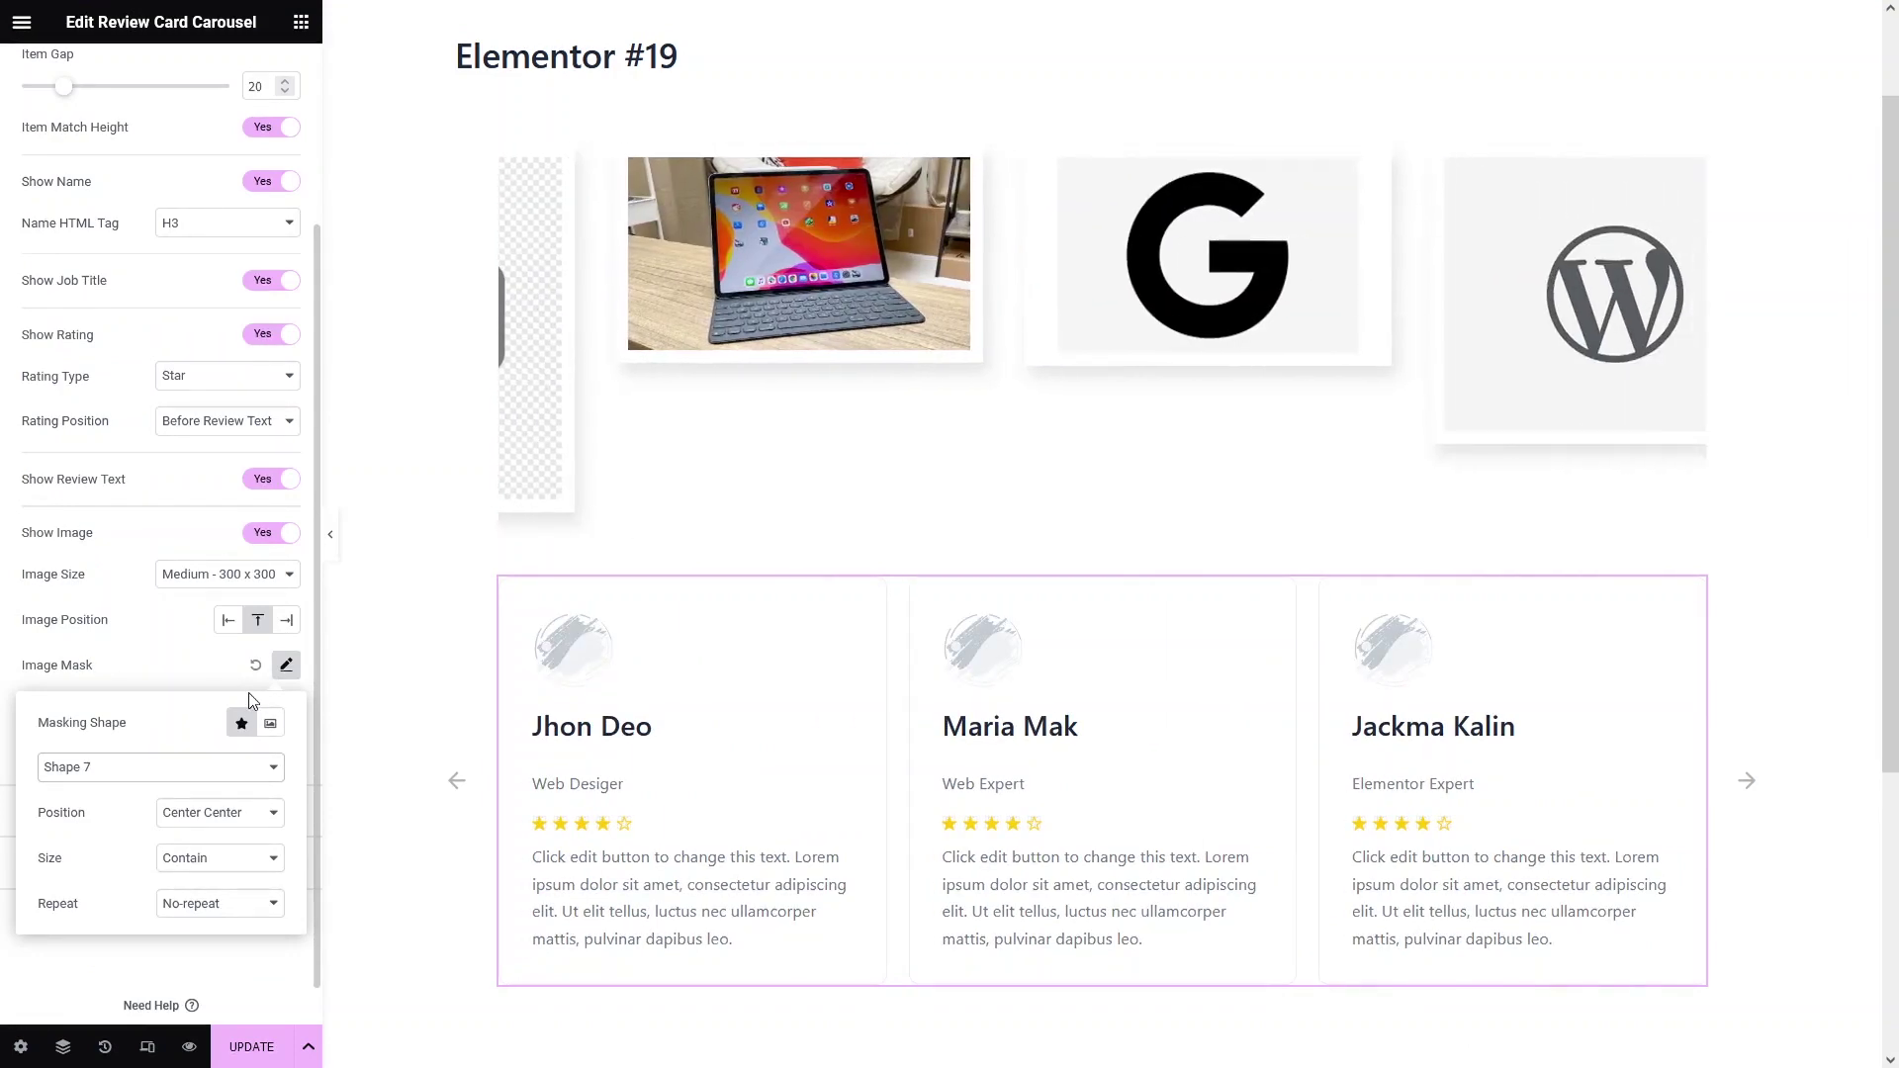
key("Down")
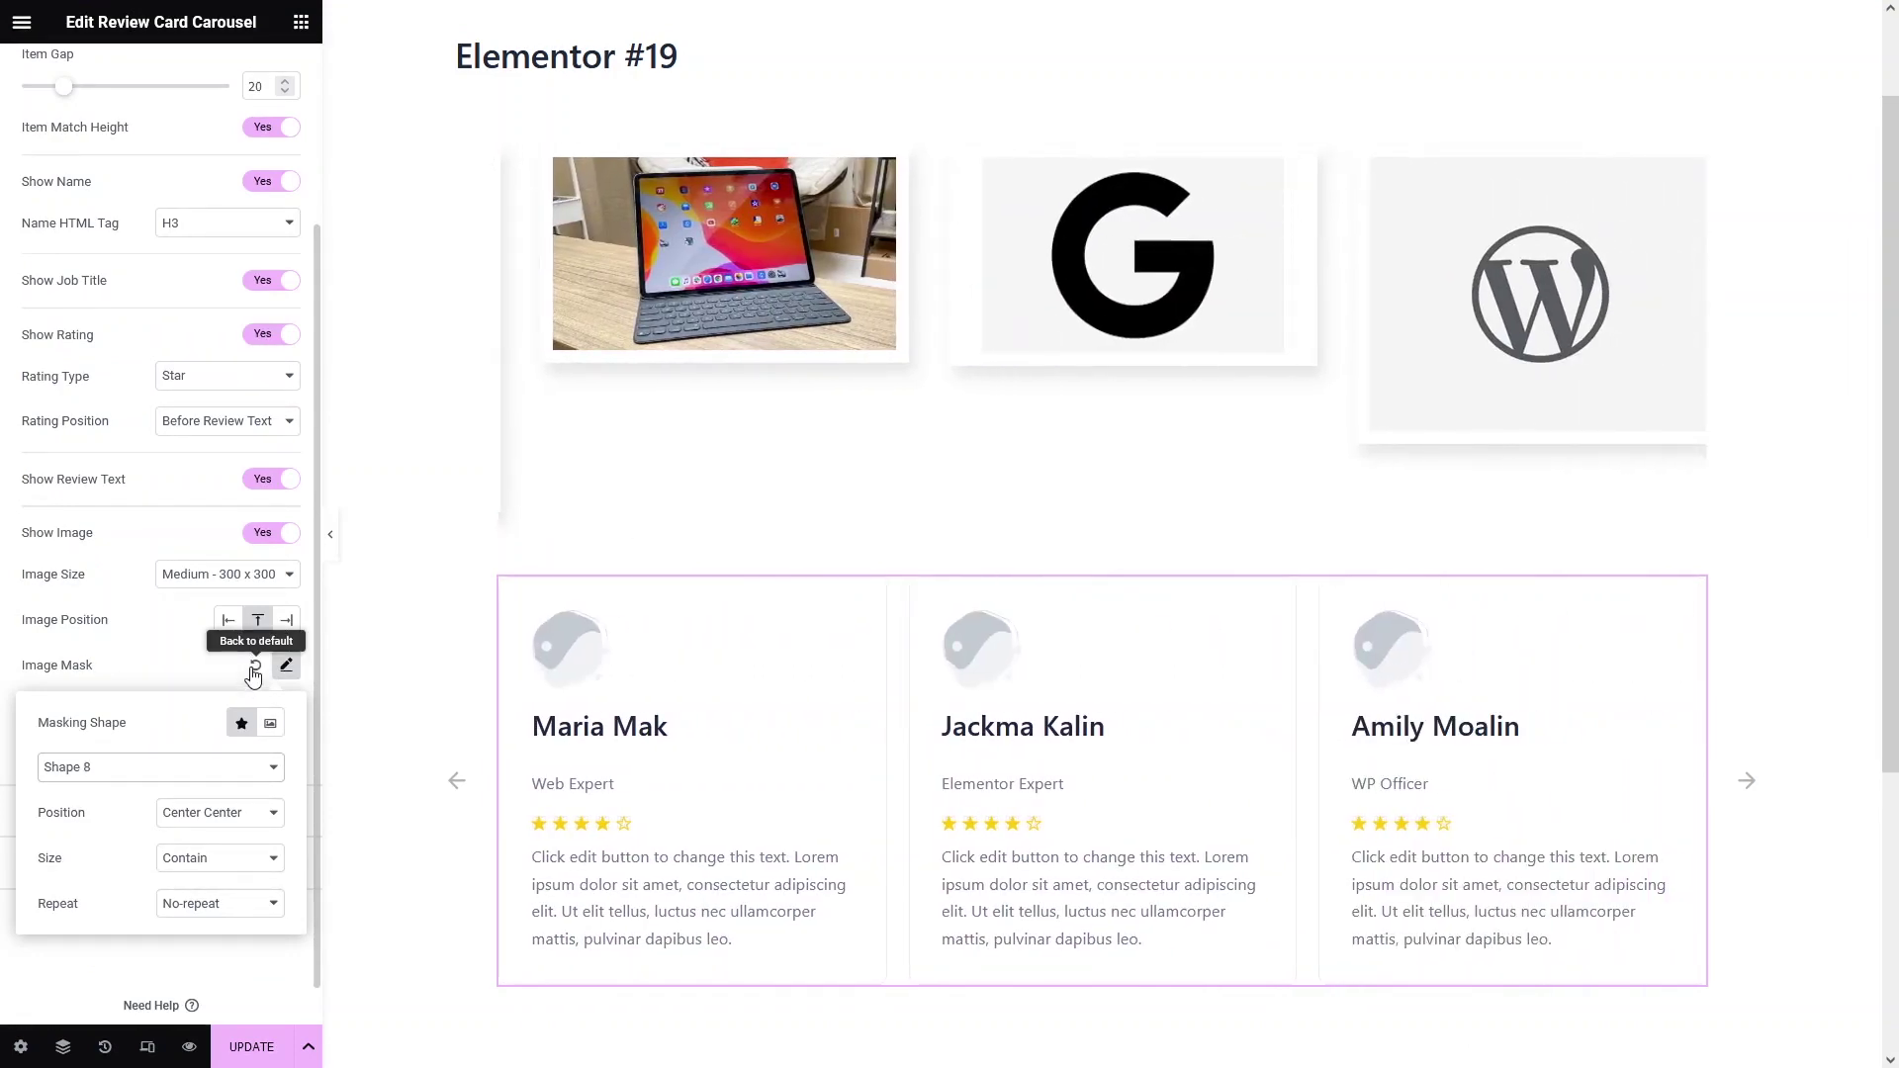
left_click(254, 673)
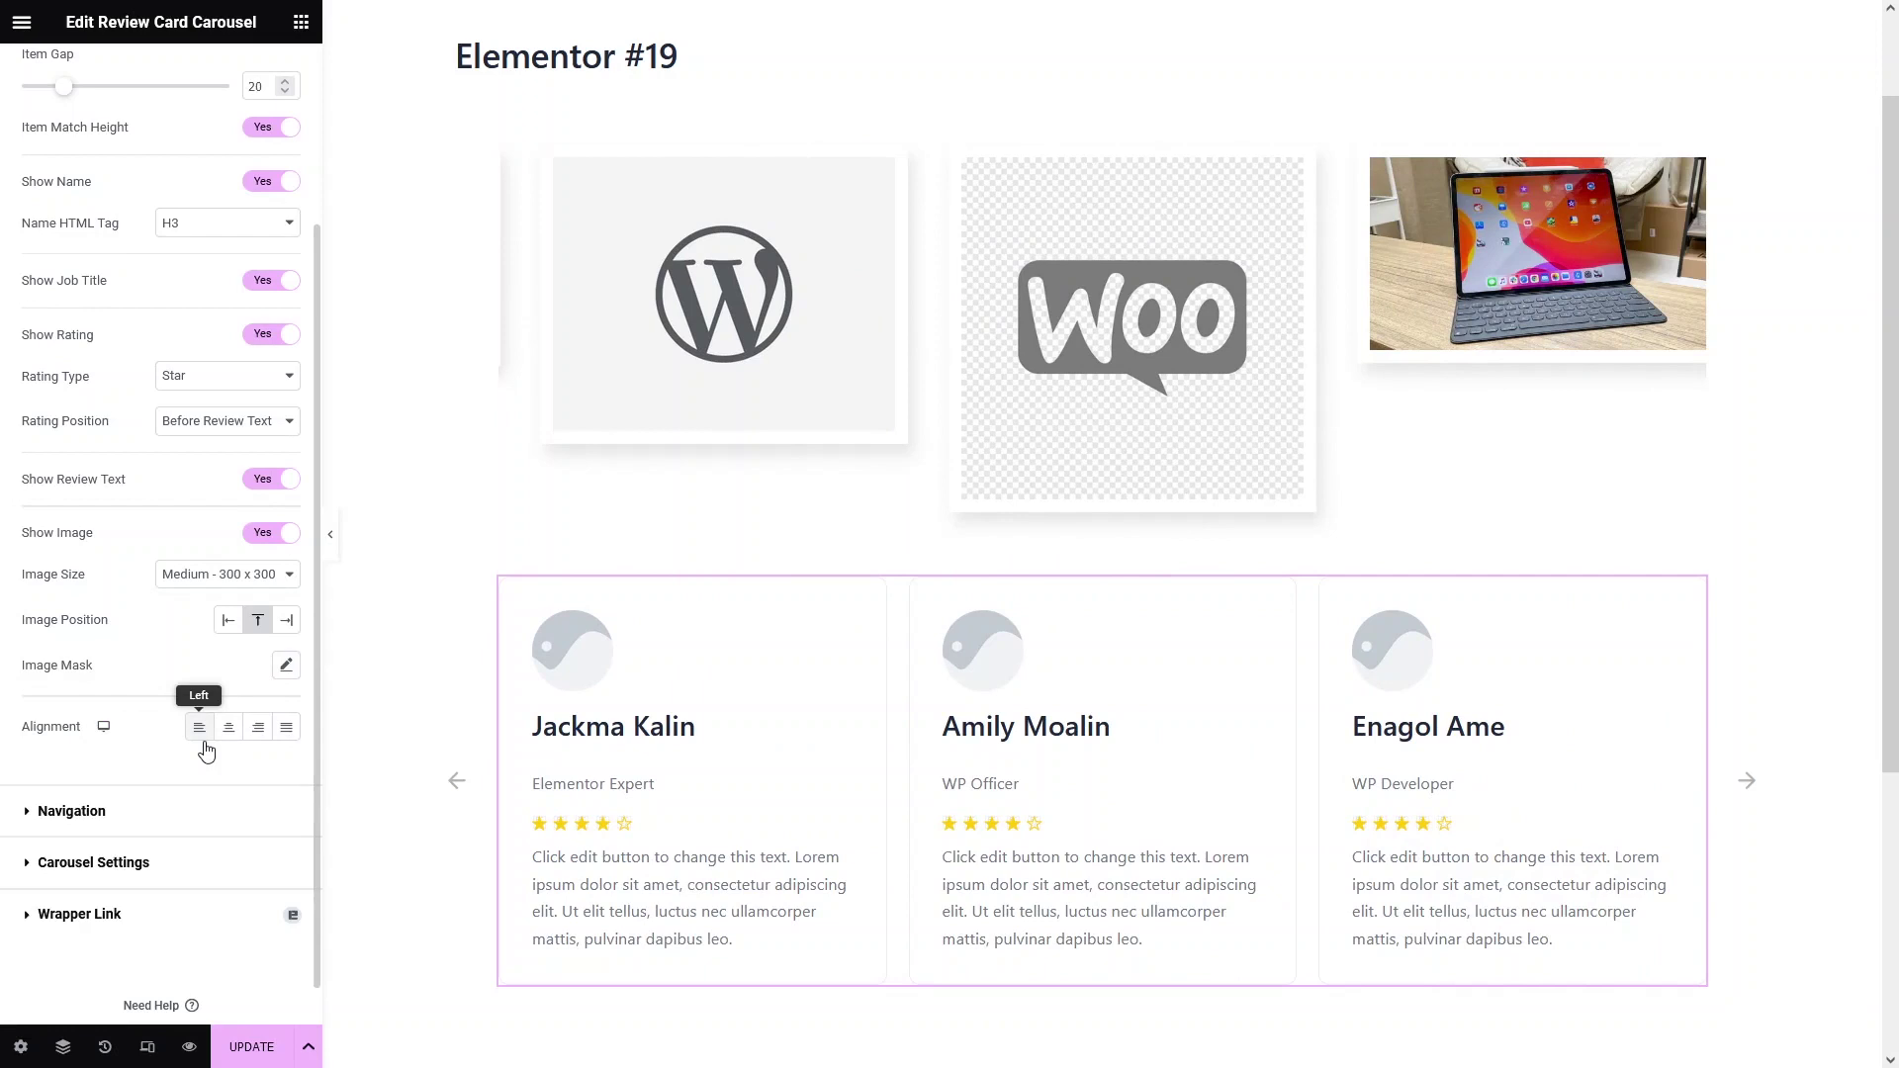
Try center and justified alignment, set the review cards' alignment to left, and collapse the additional settings.
left_click(223, 744)
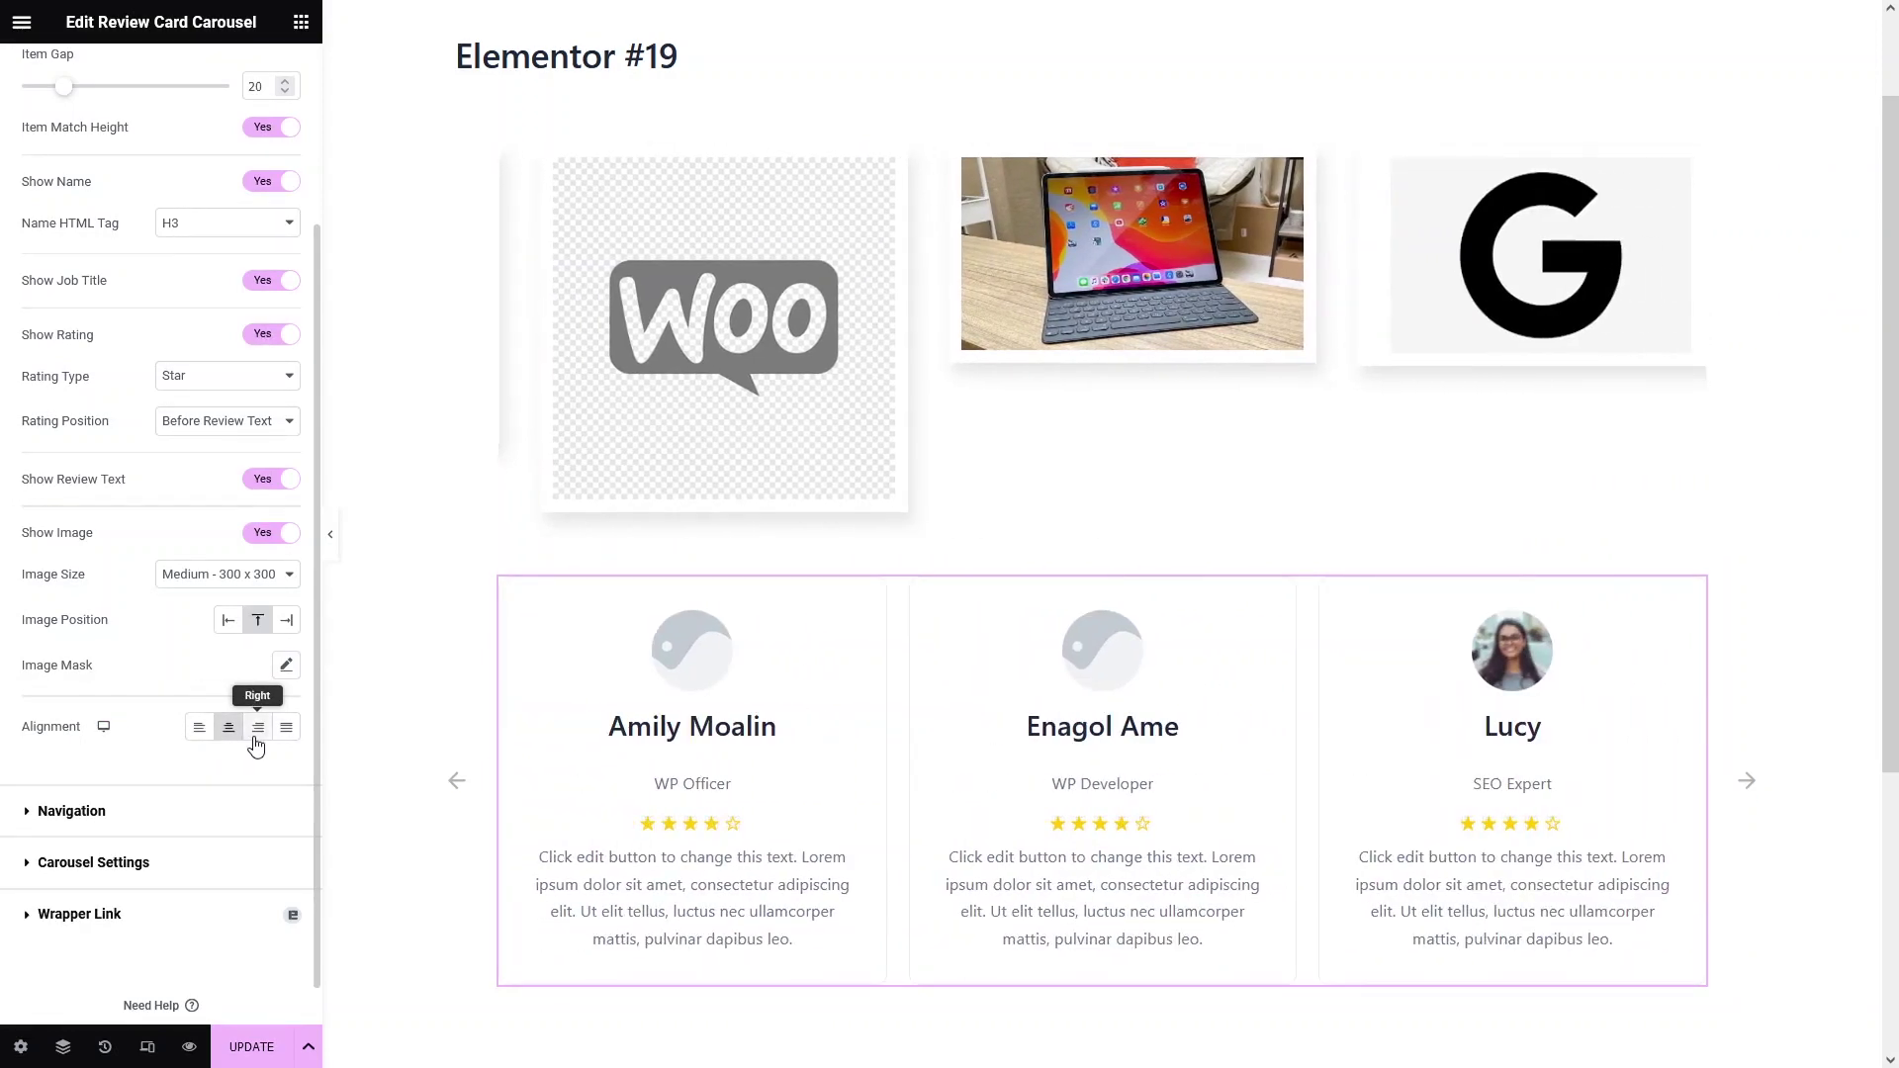
left_click(285, 736)
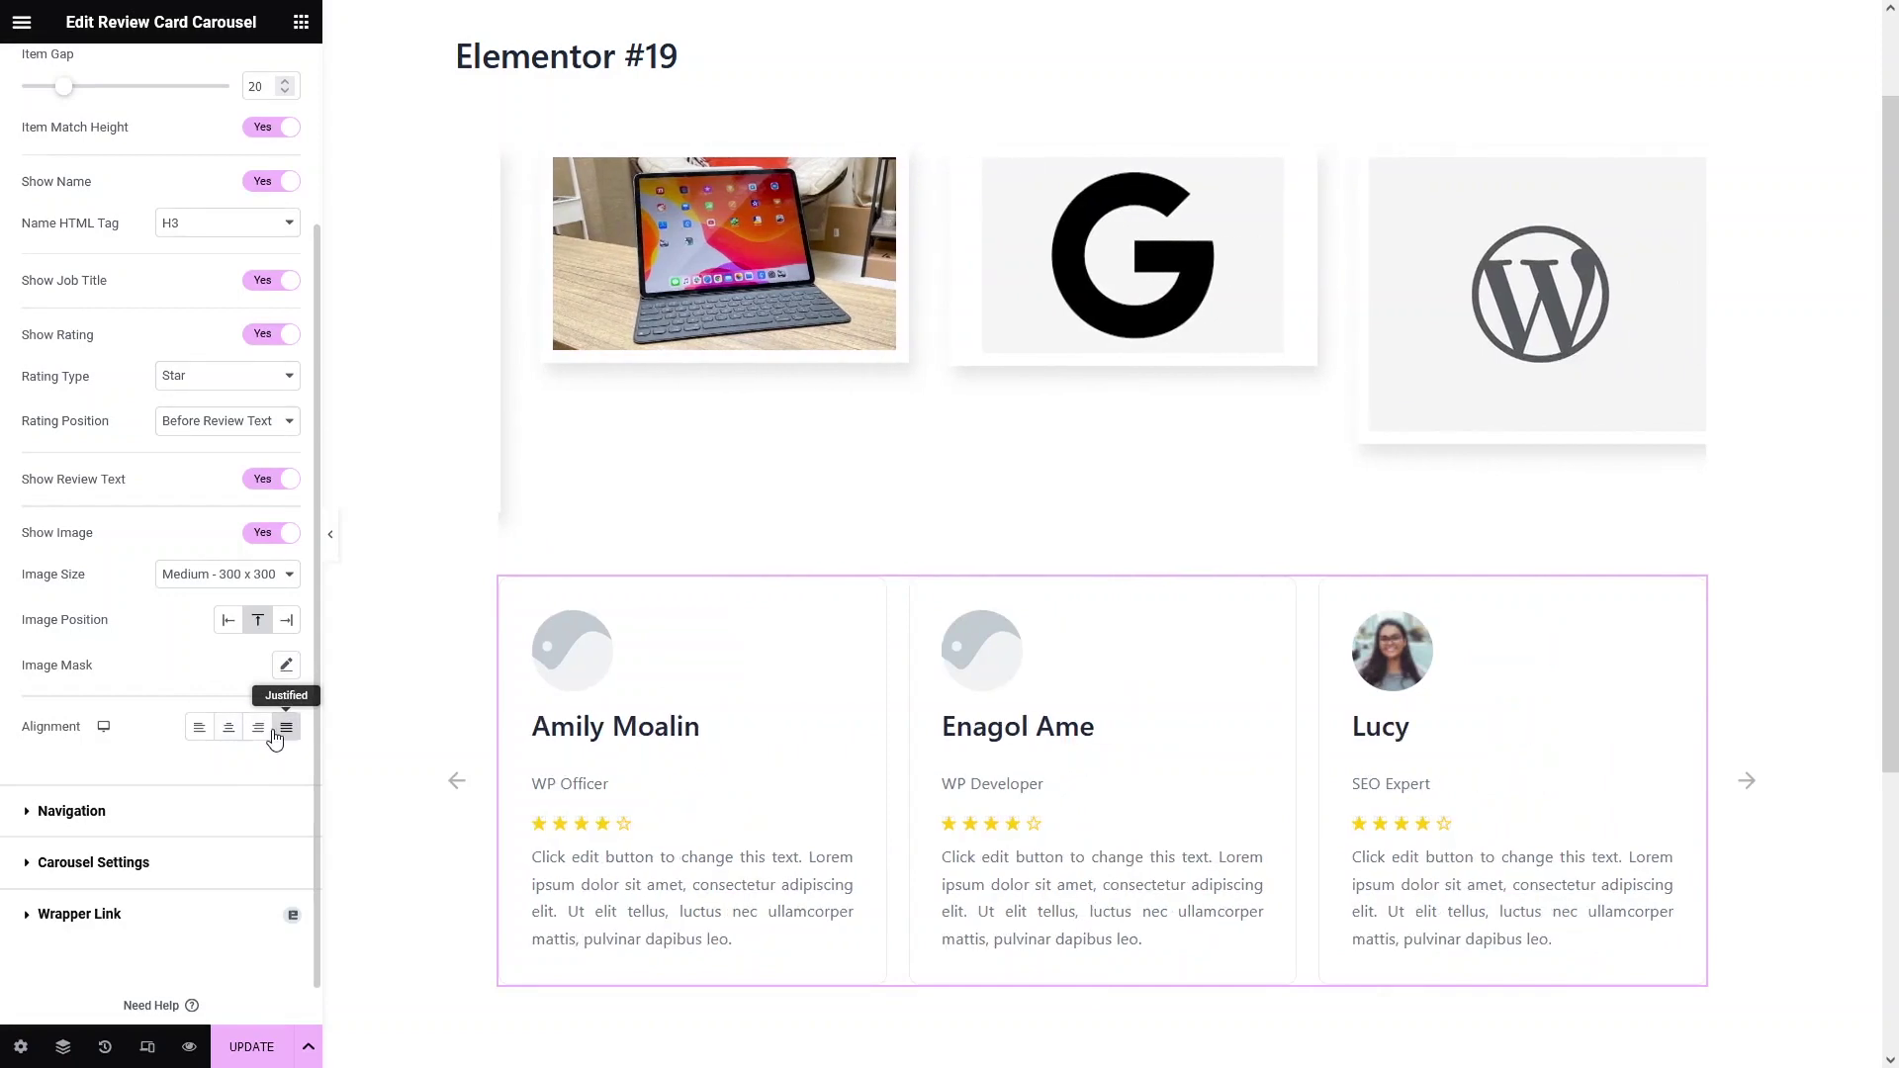
left_click(199, 734)
scroll(33, 227, "up", 3)
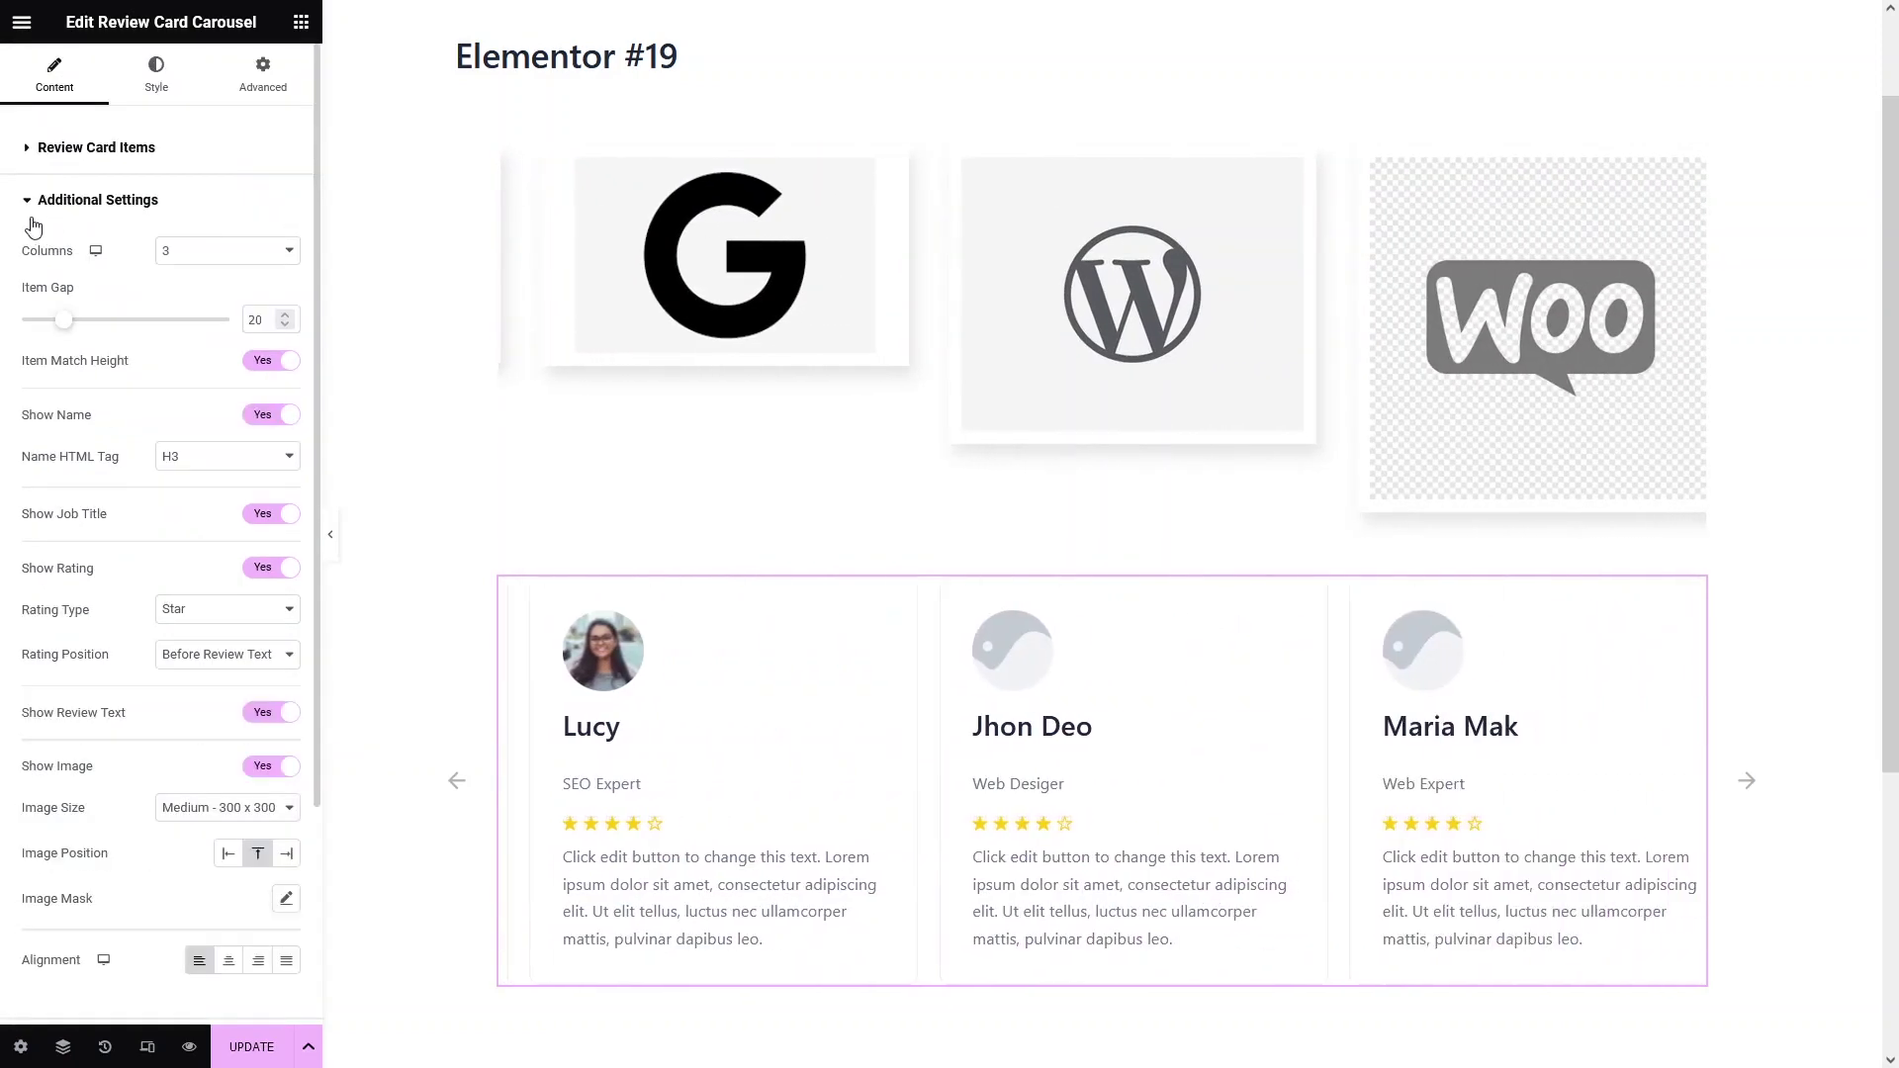
left_click(39, 200)
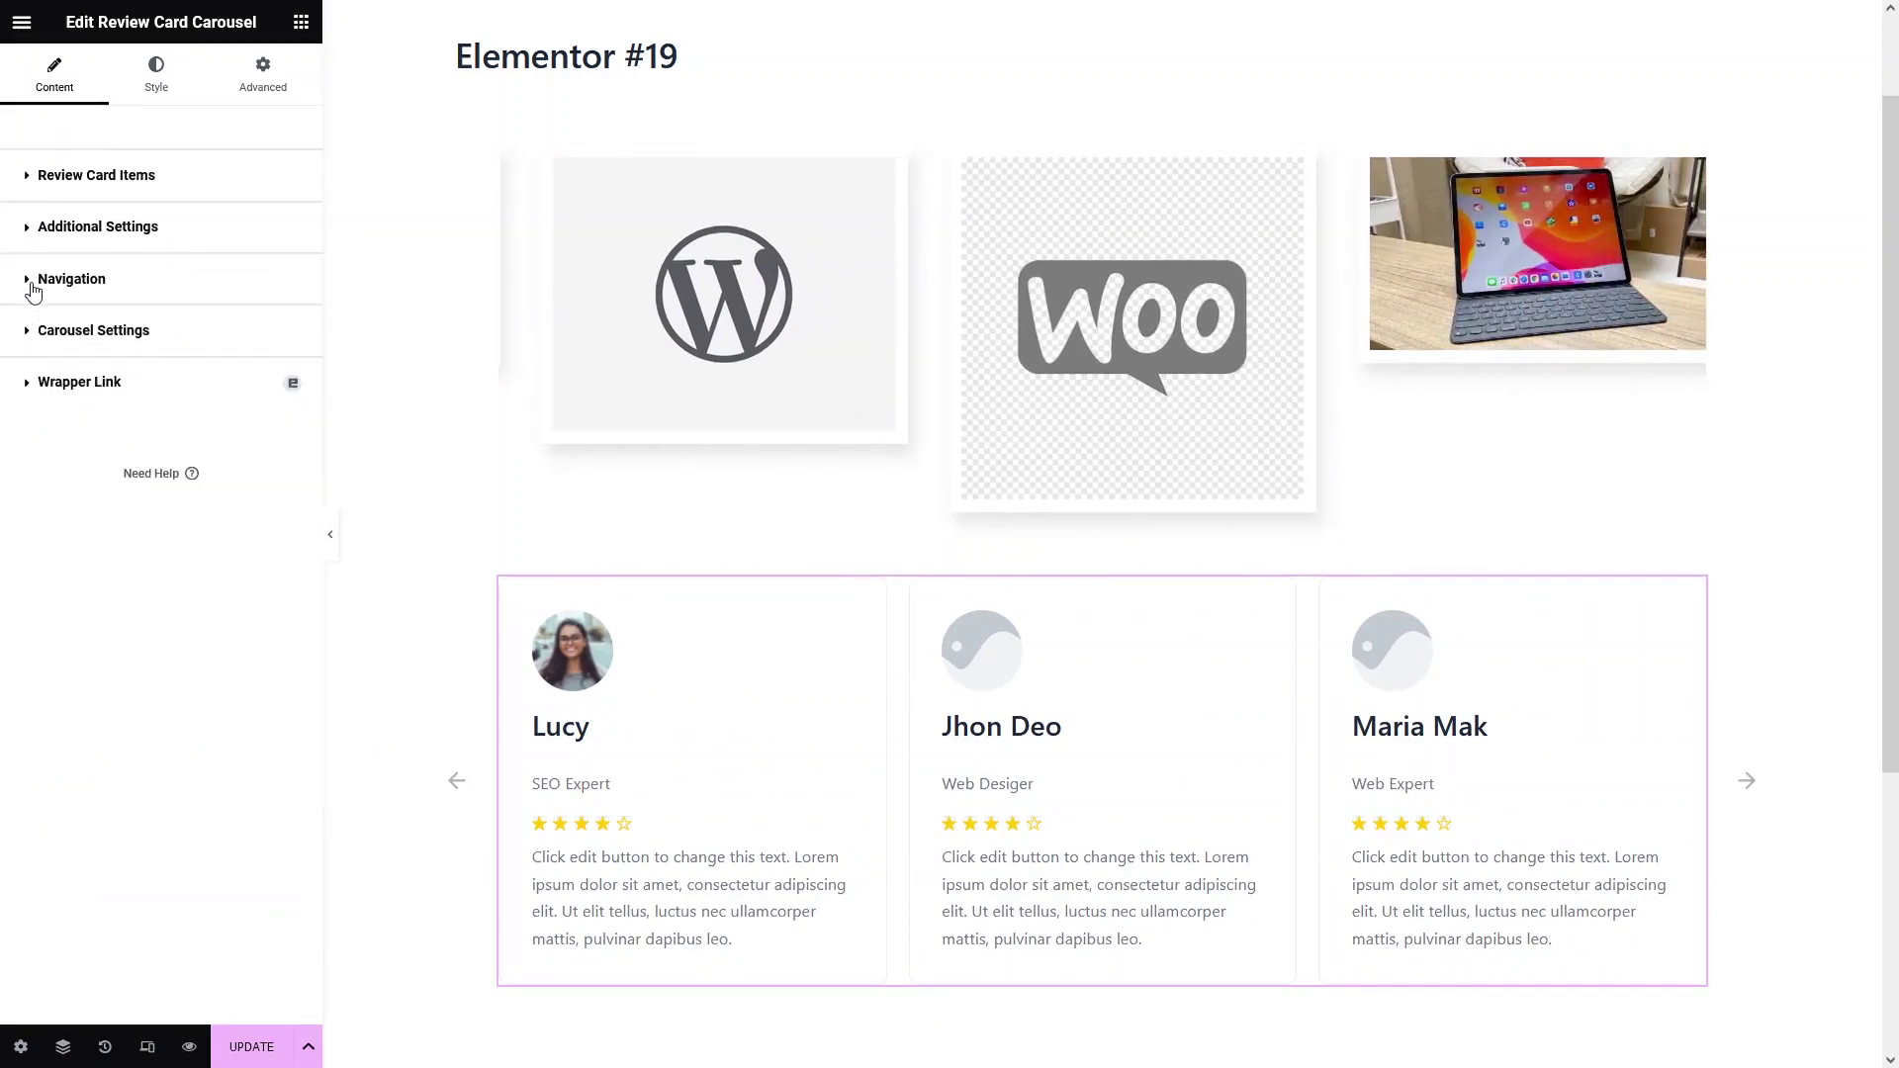
Set the review carousel's navigation to Arrows and Dots and use the dots to show the second slide.
left_click(34, 287)
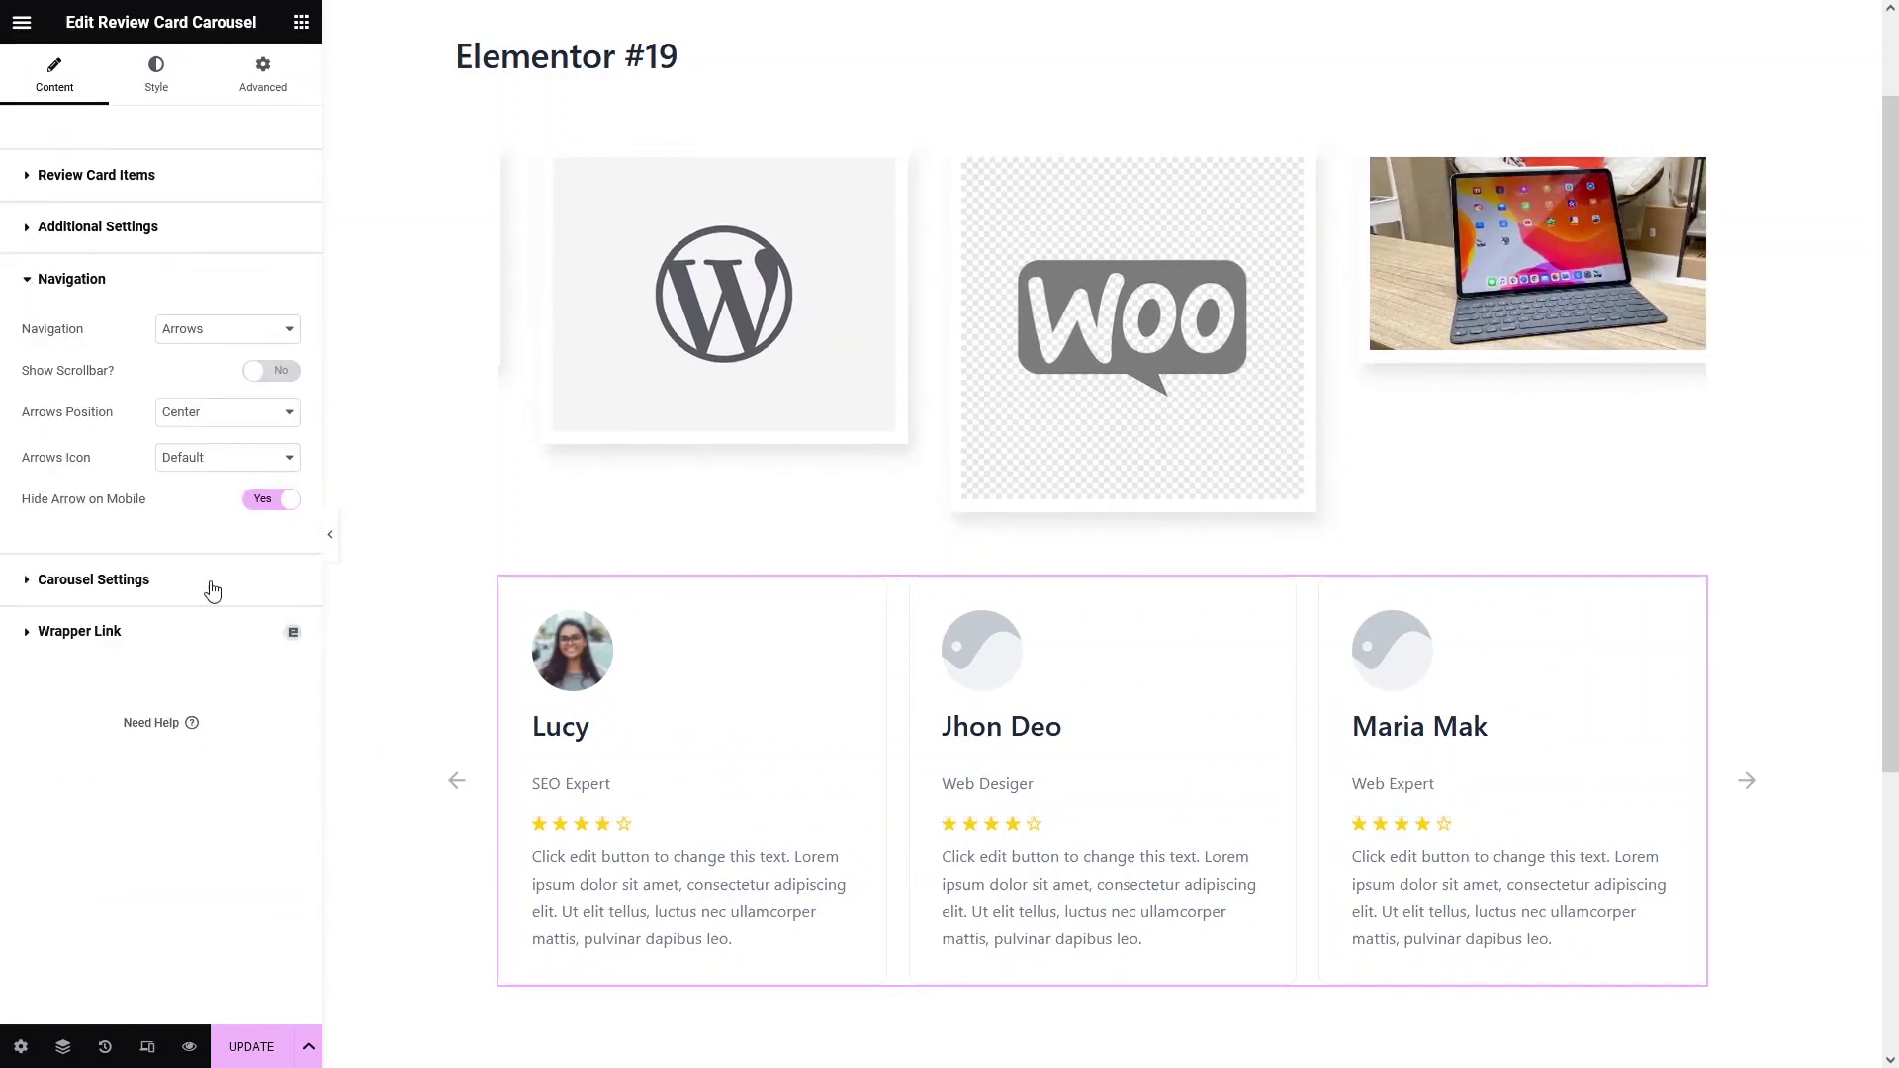
left_click(261, 334)
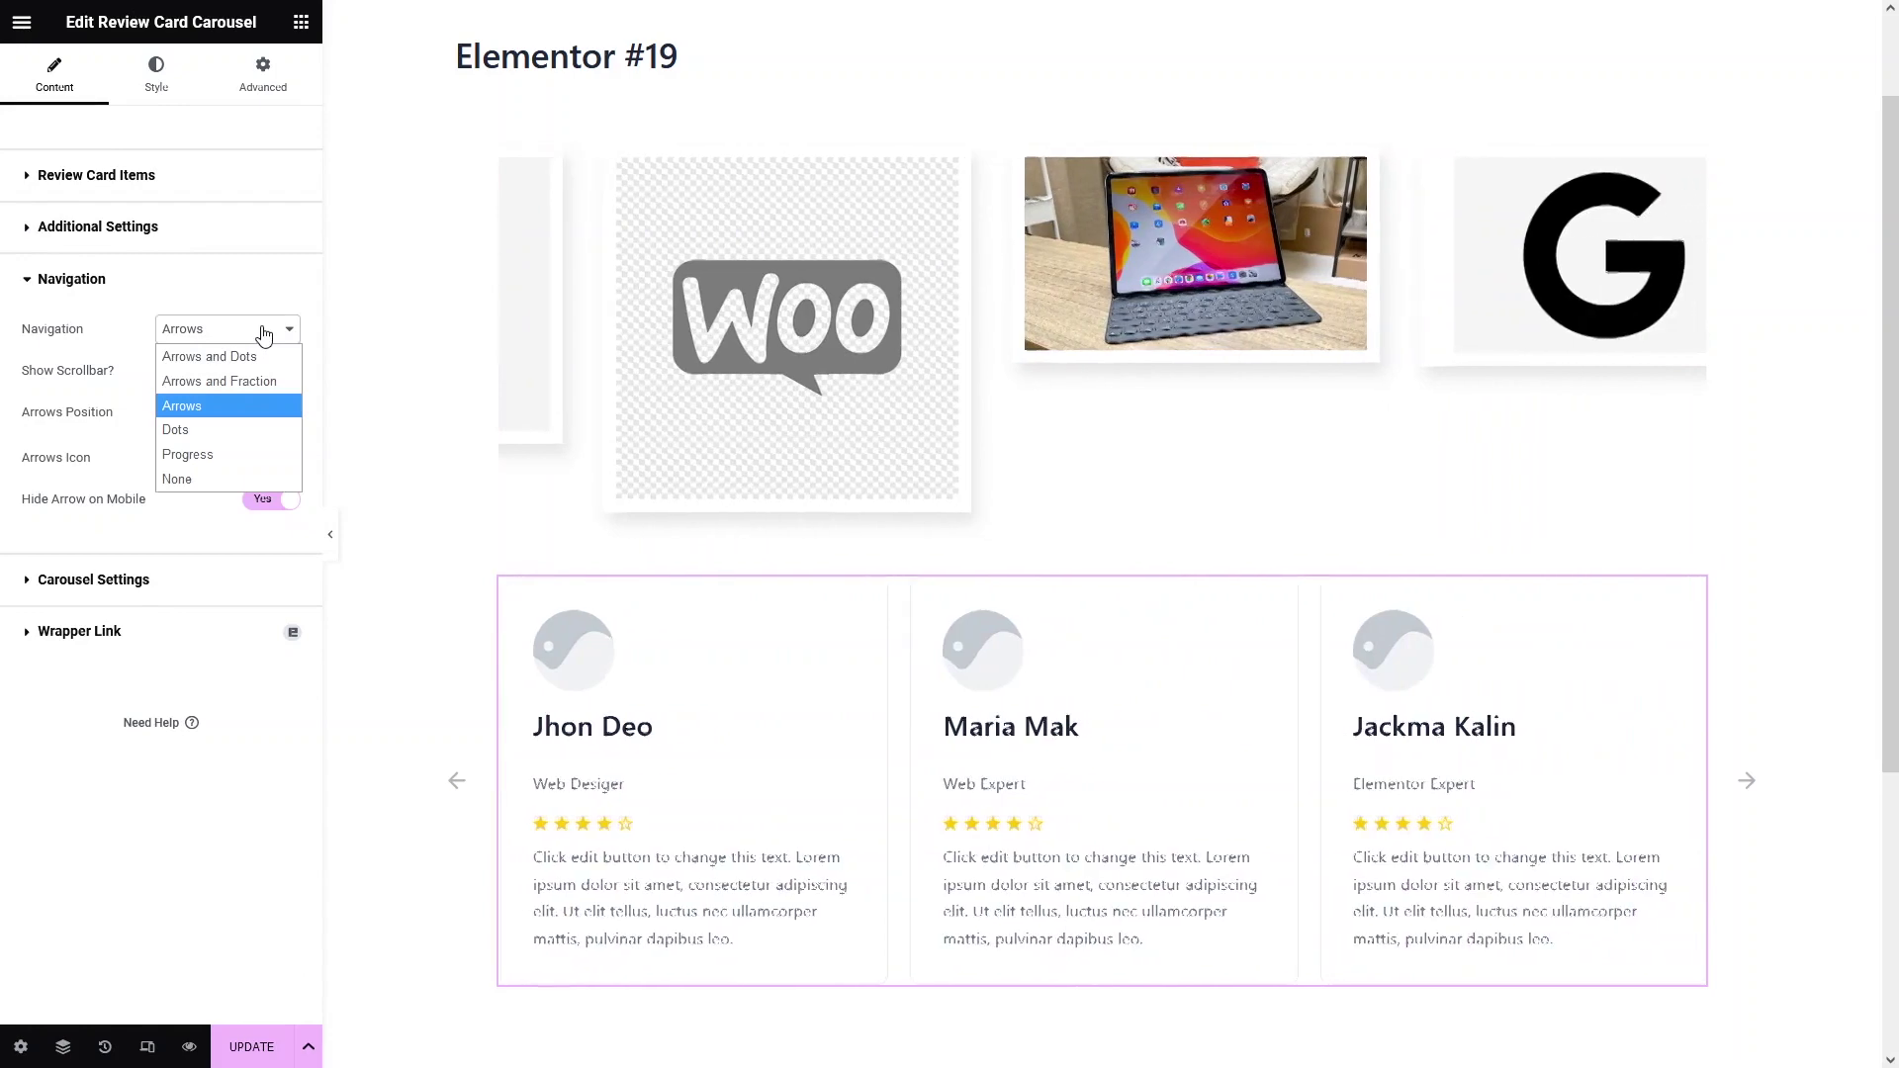
left_click(252, 365)
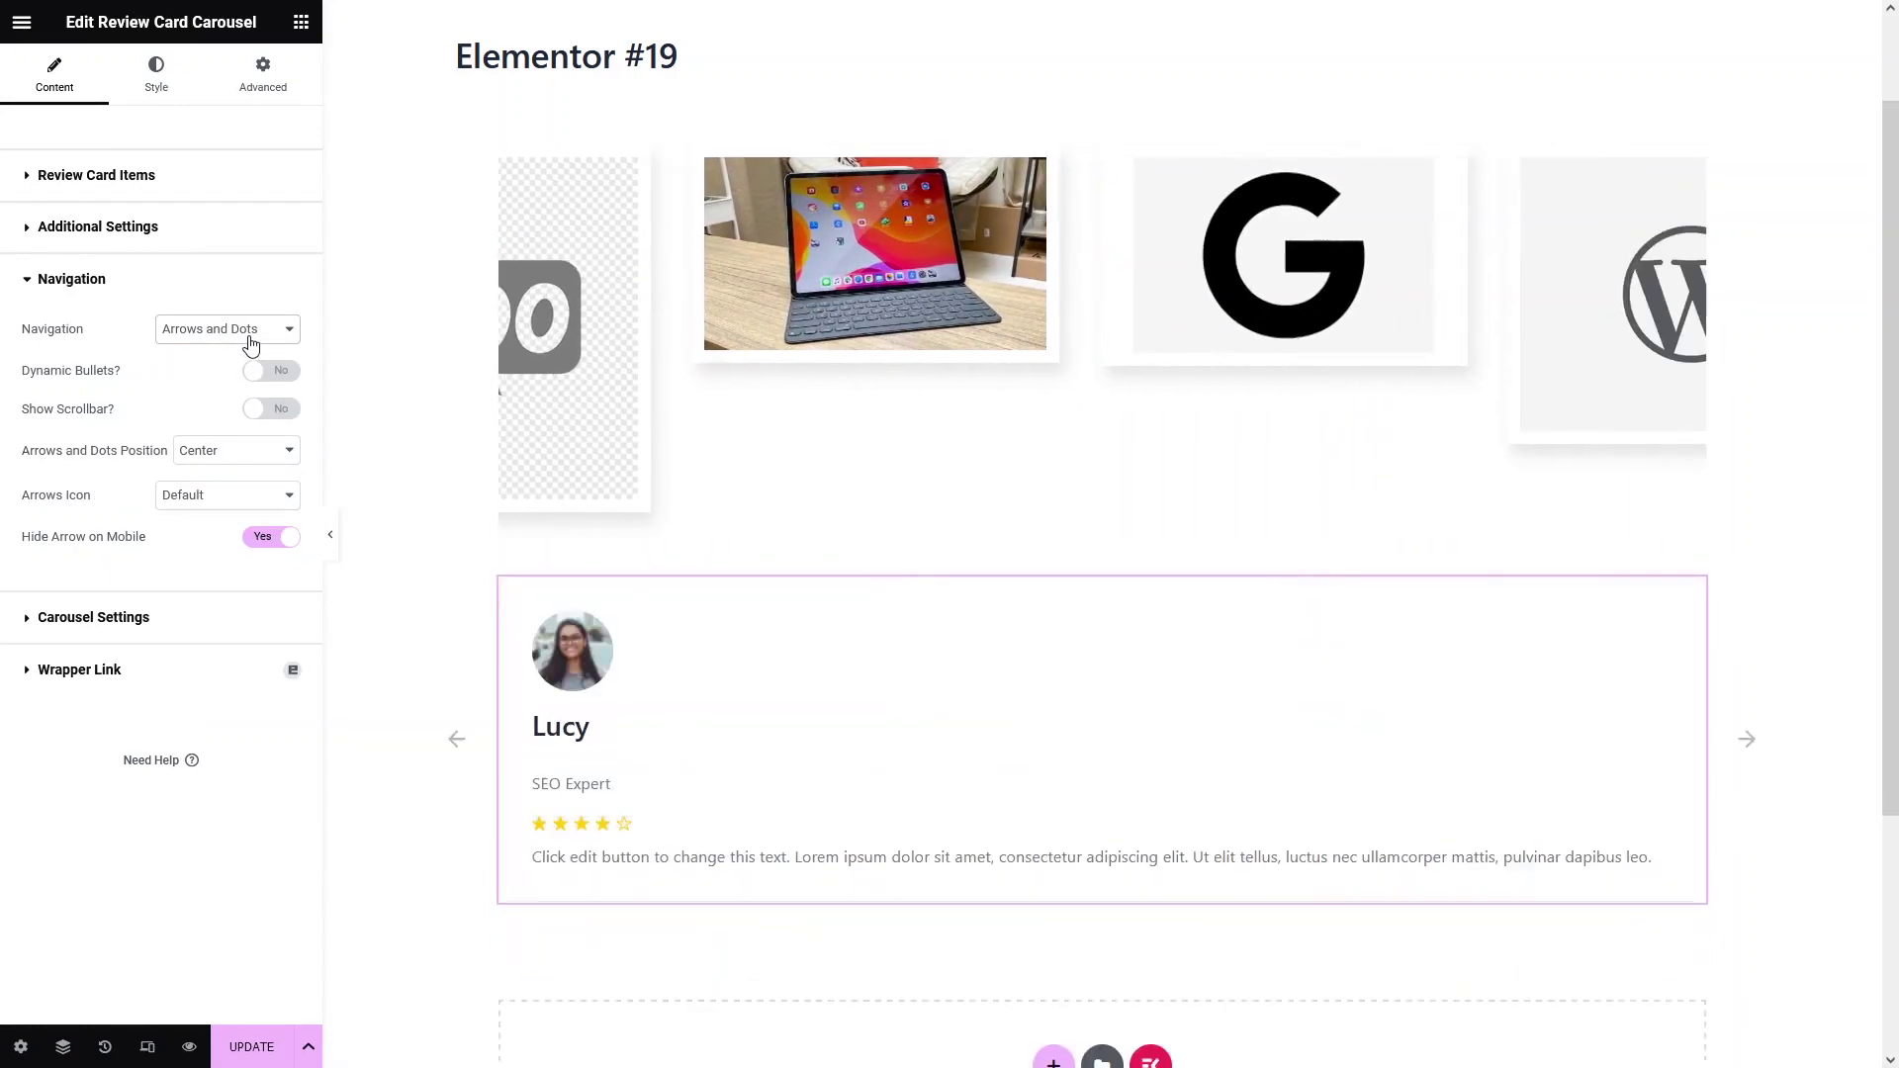
scroll(732, 755, "down", 3)
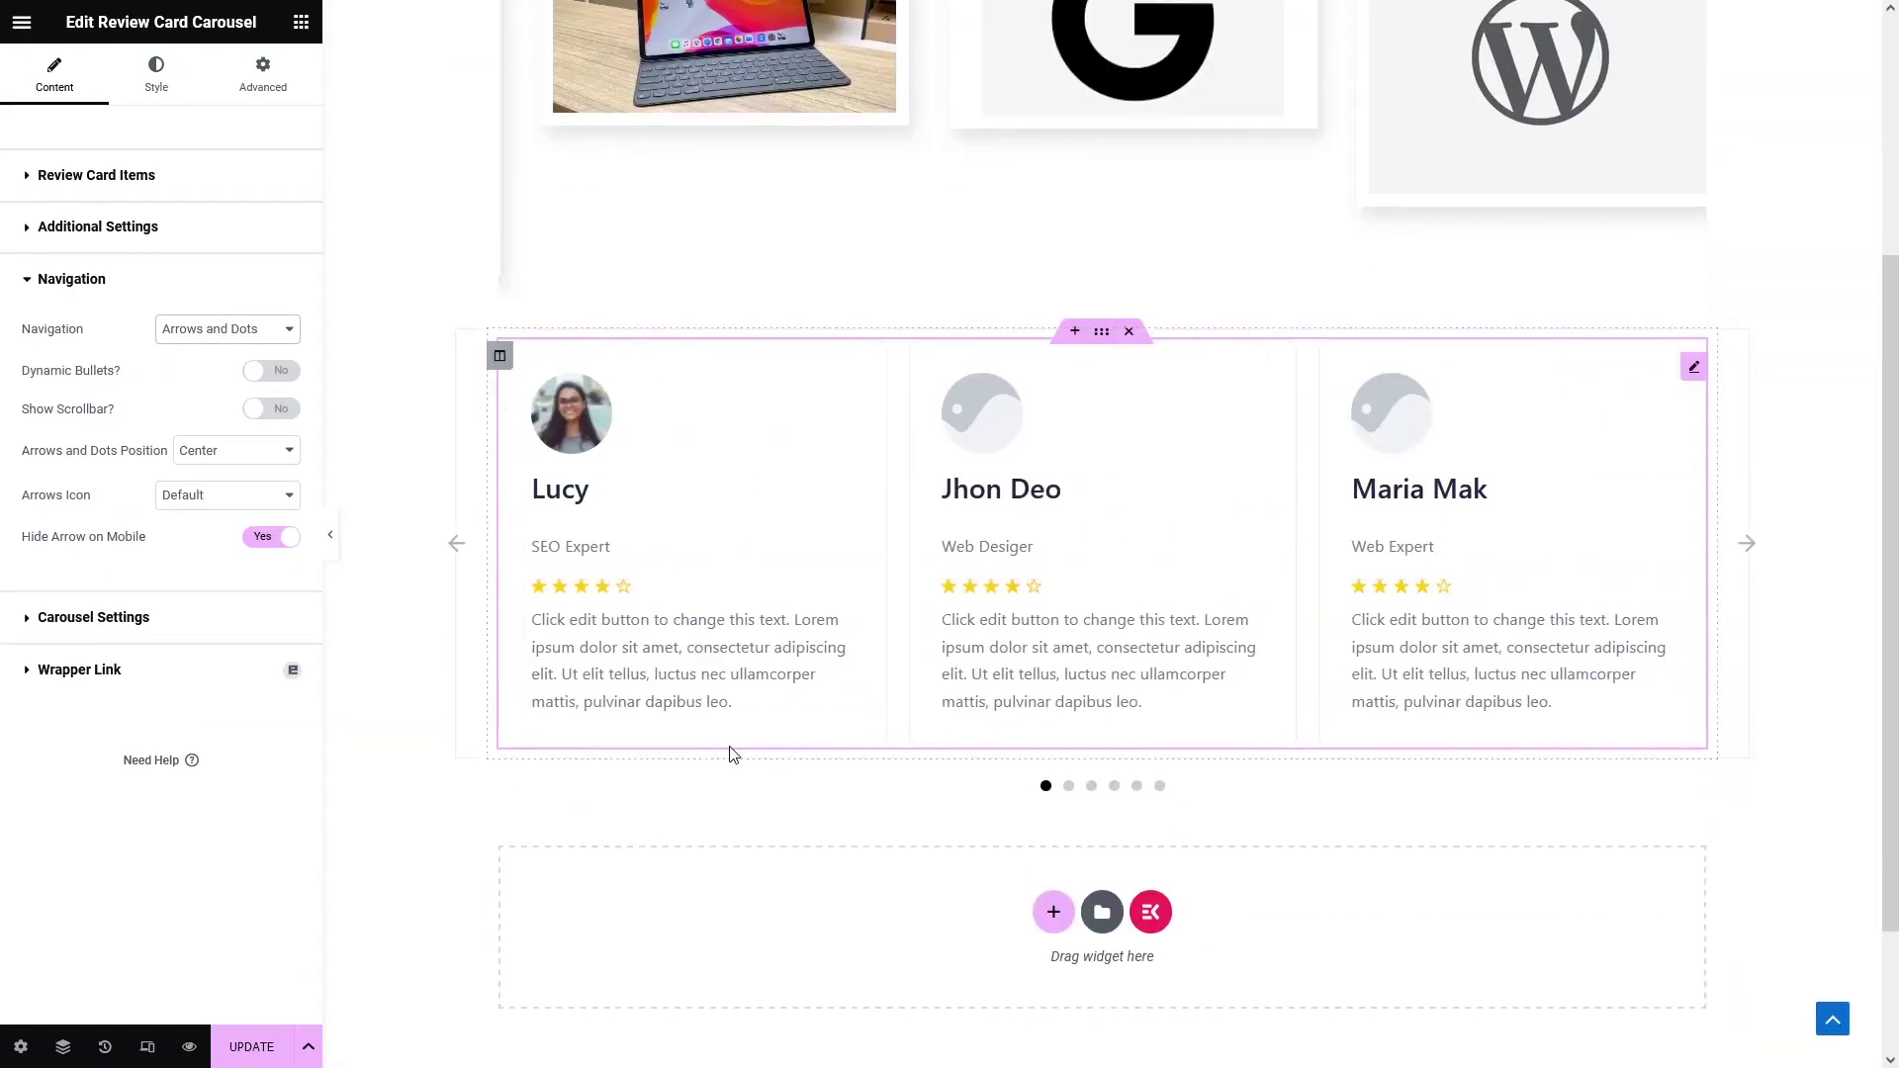
left_click(1073, 785)
Try the Progress navigation style on the review carousel and return to Arrows and Dots.
left_click(276, 334)
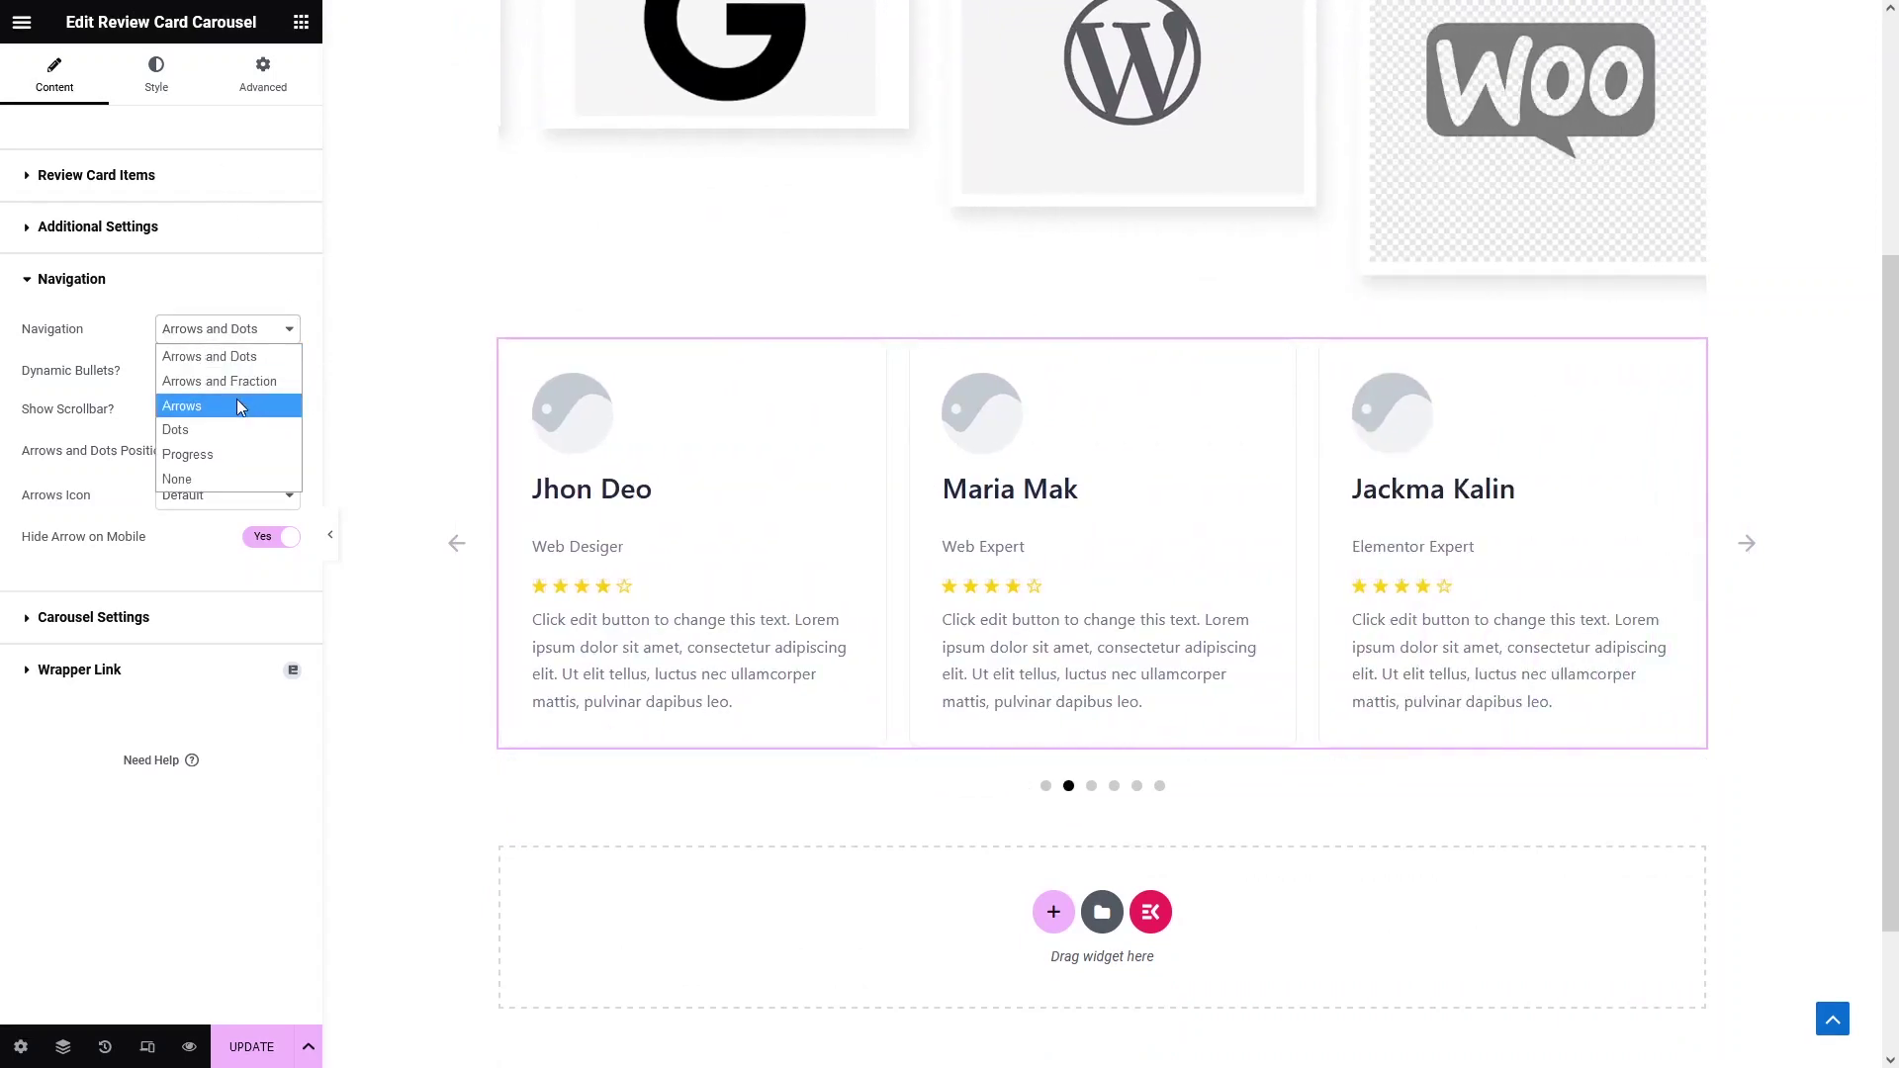
left_click(226, 454)
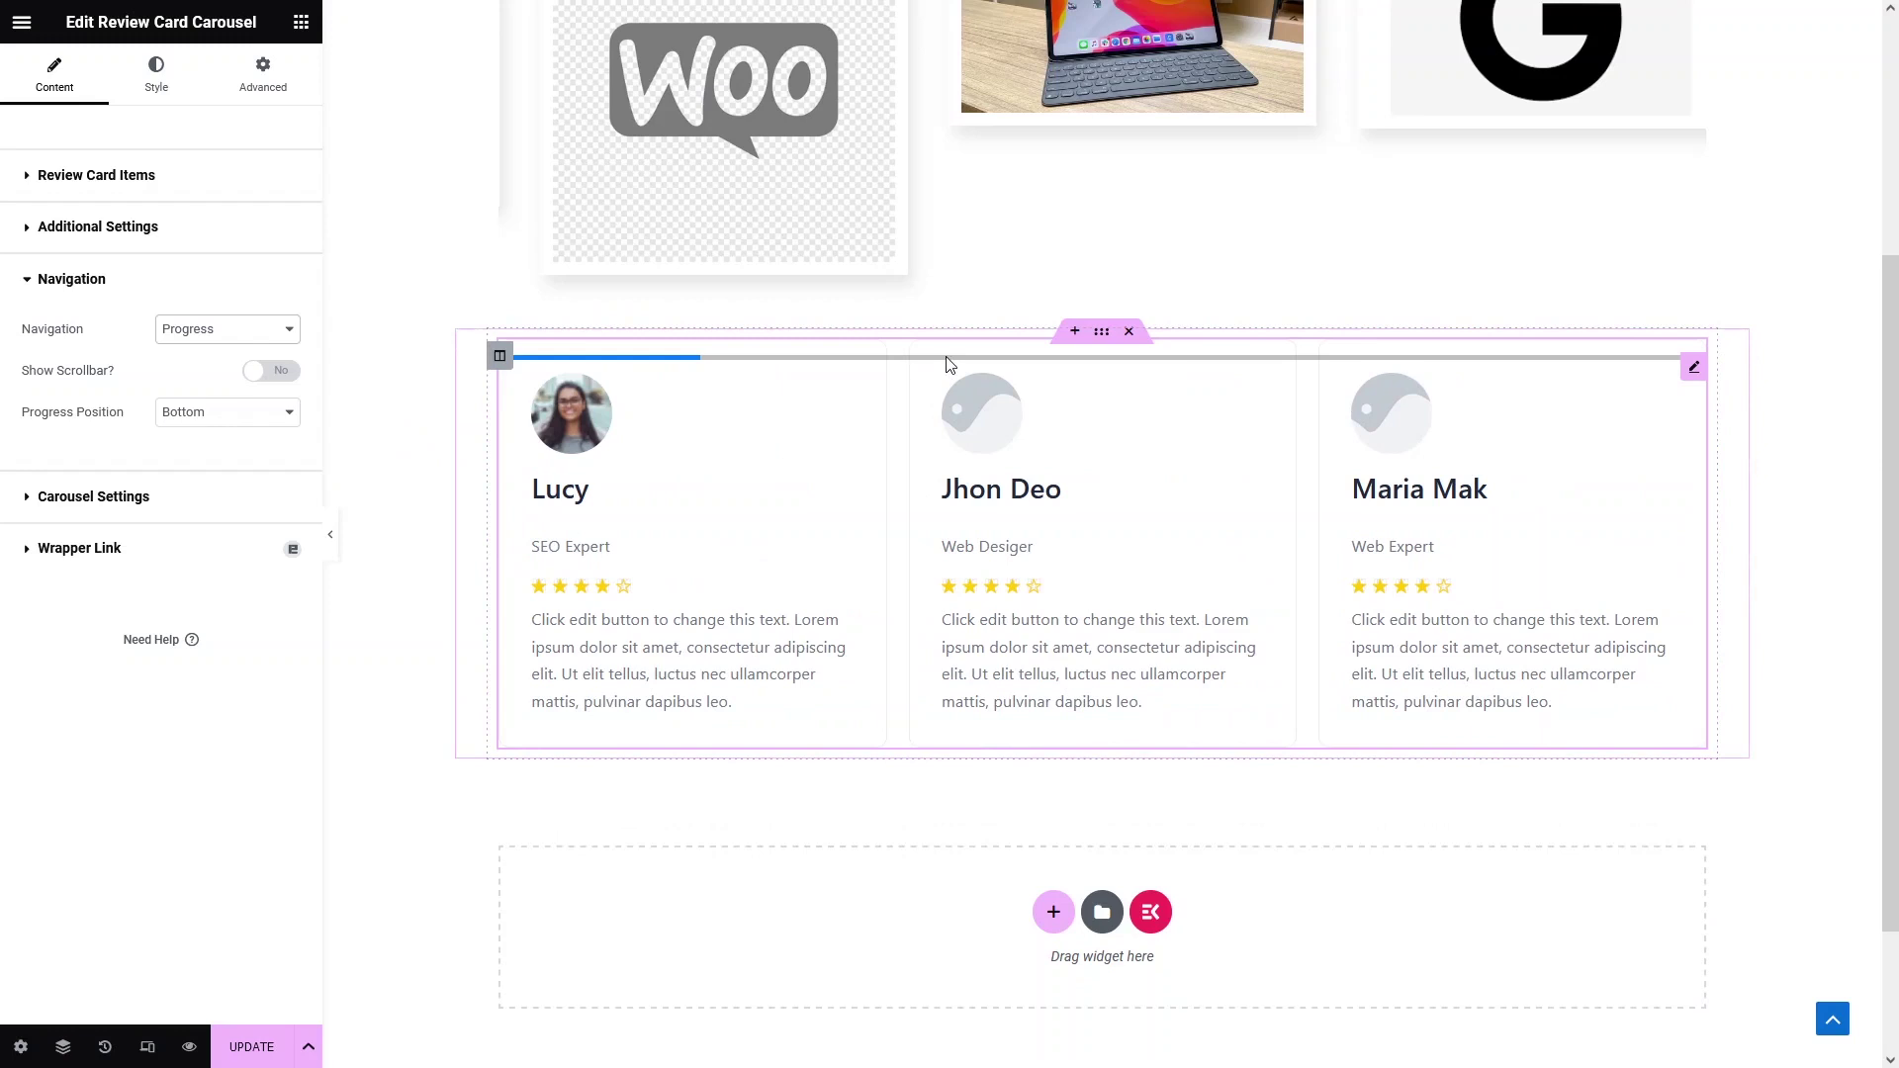
left_click(261, 334)
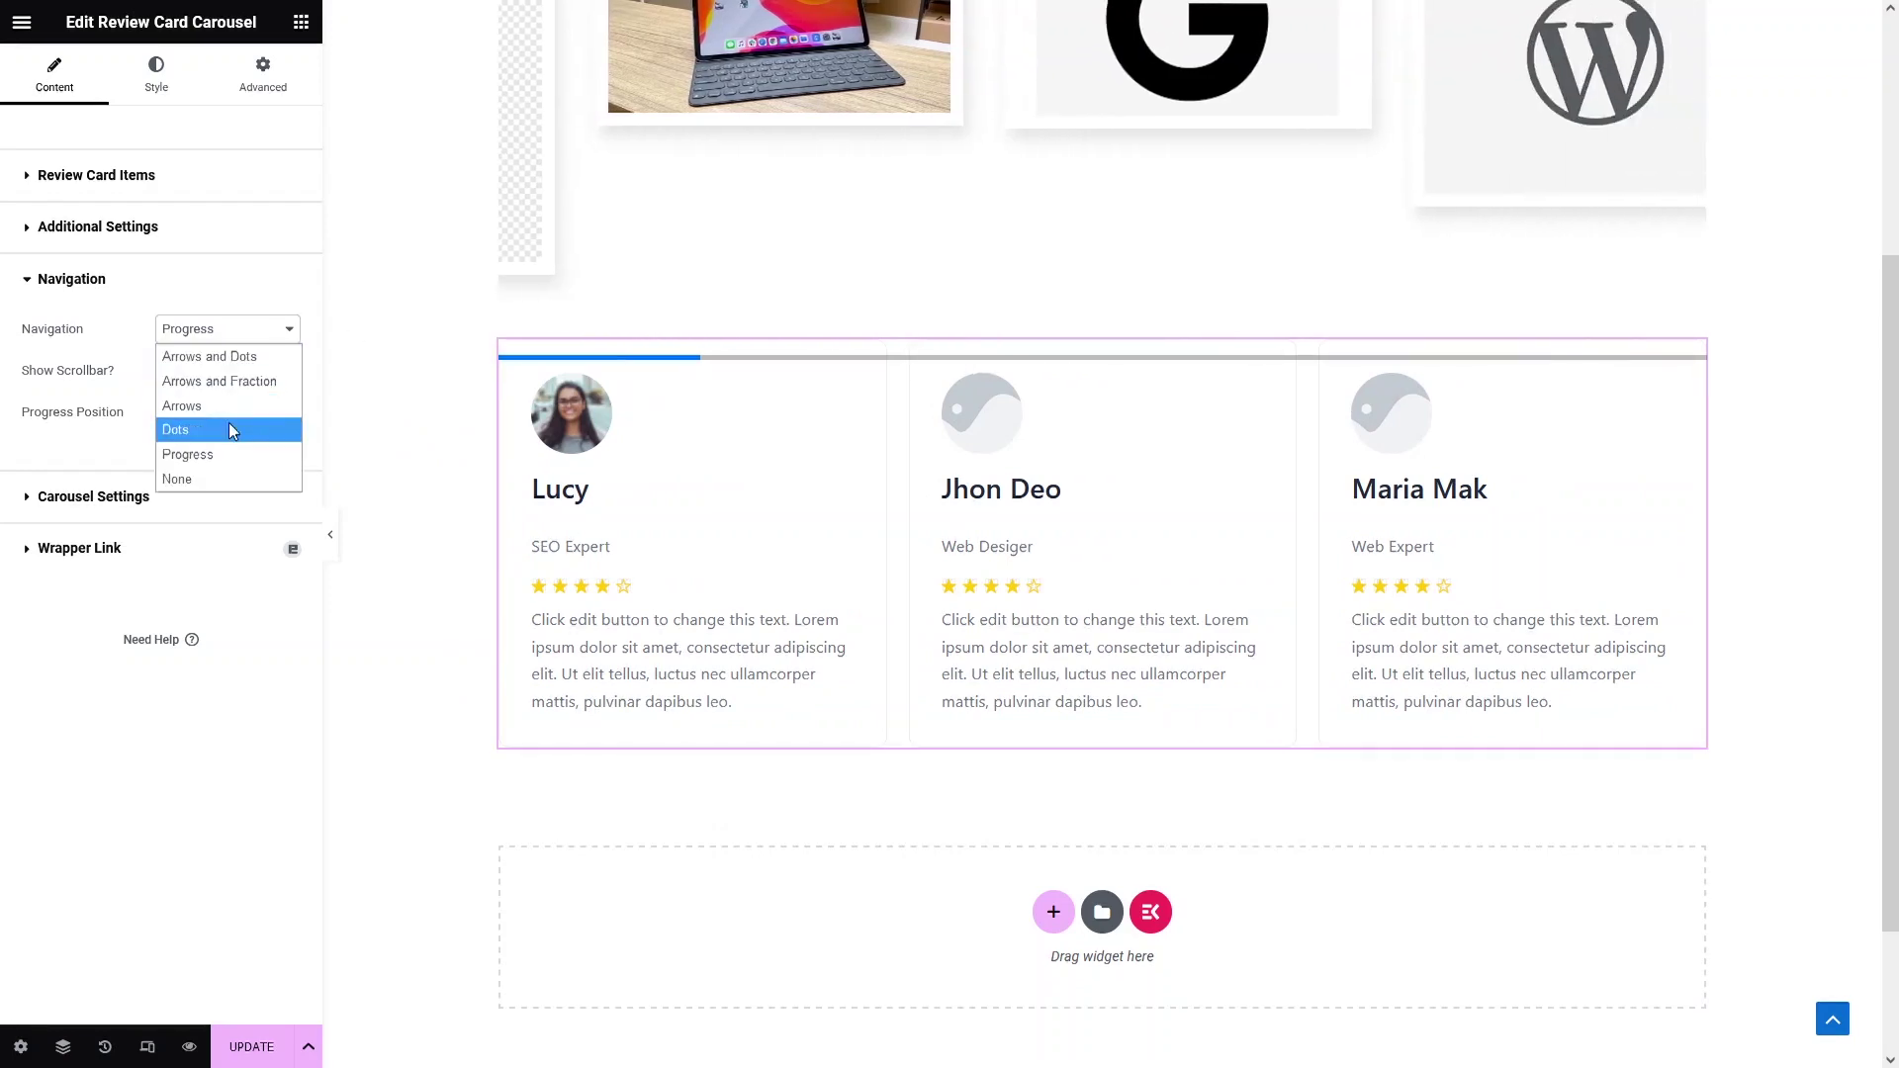
left_click(217, 358)
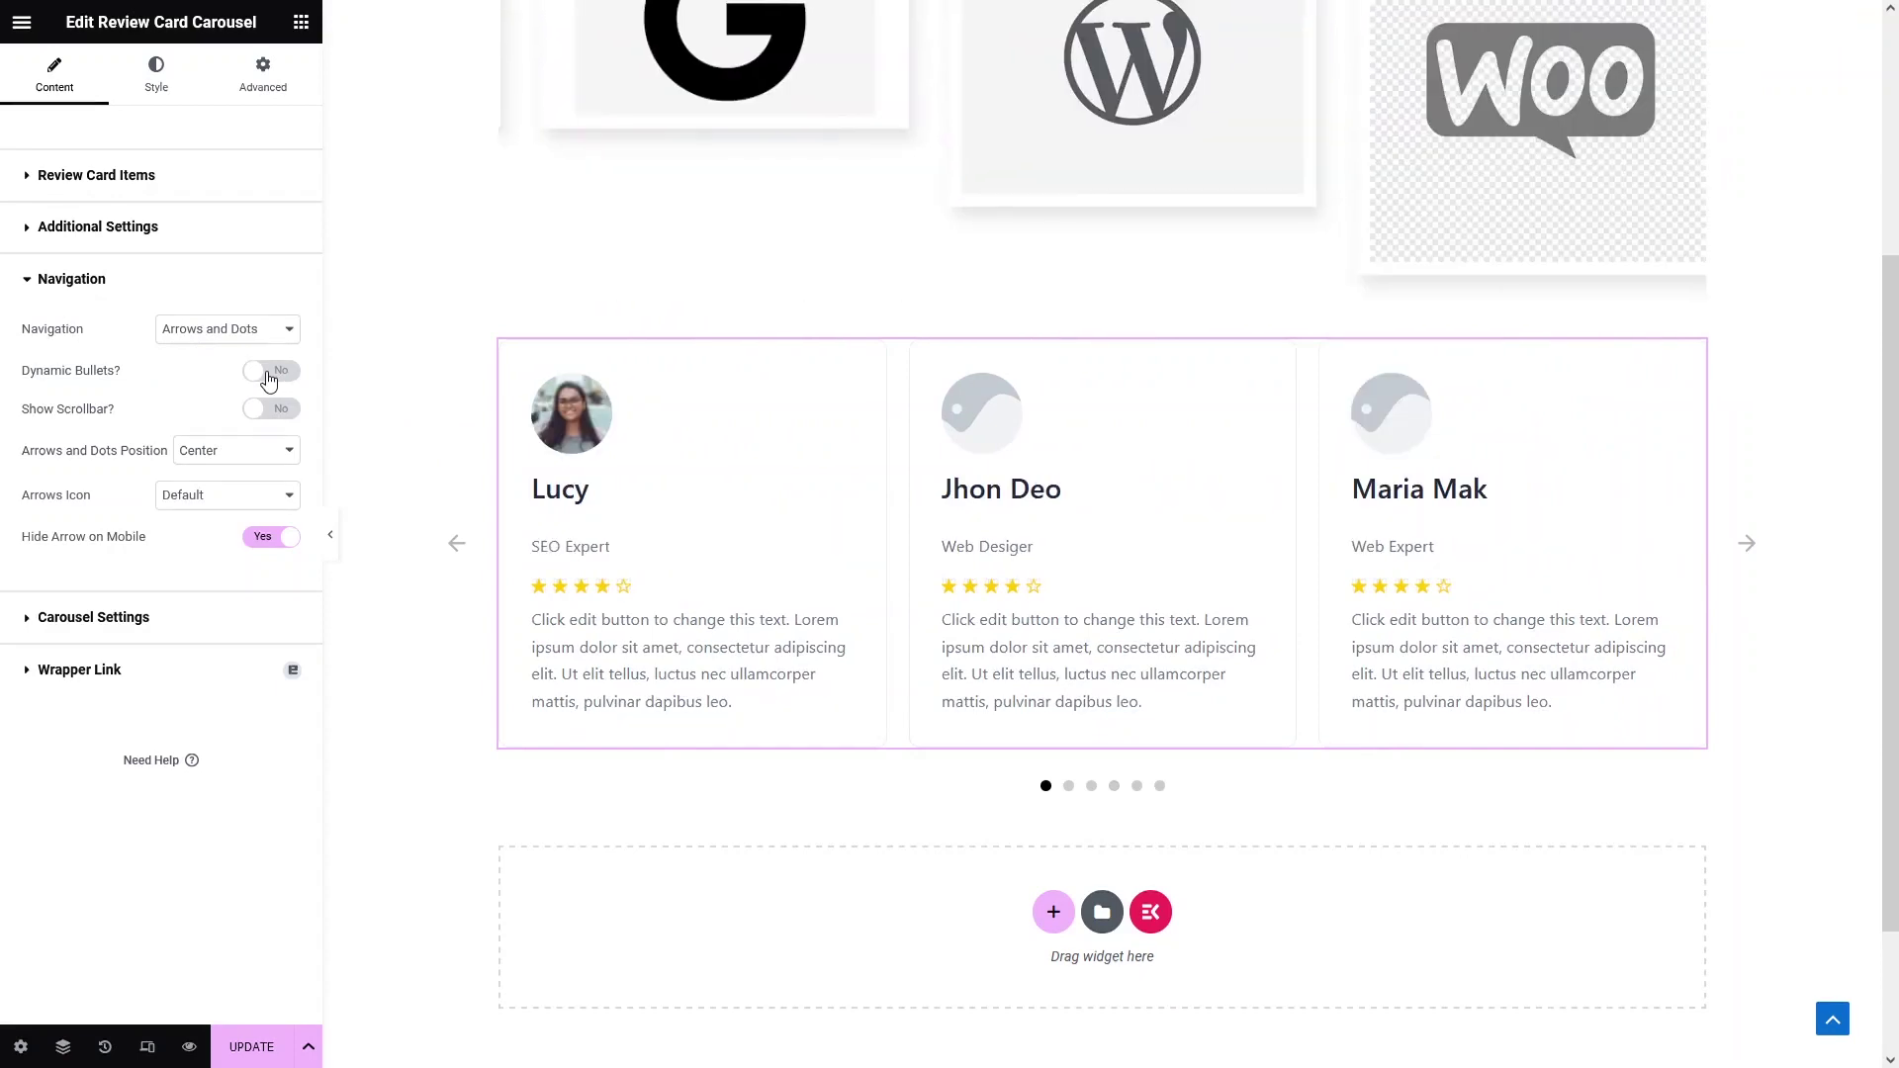
Turn on Dynamic Bullets and Show Scrollbar for the review carousel and try out the scrollbar.
left_click(268, 373)
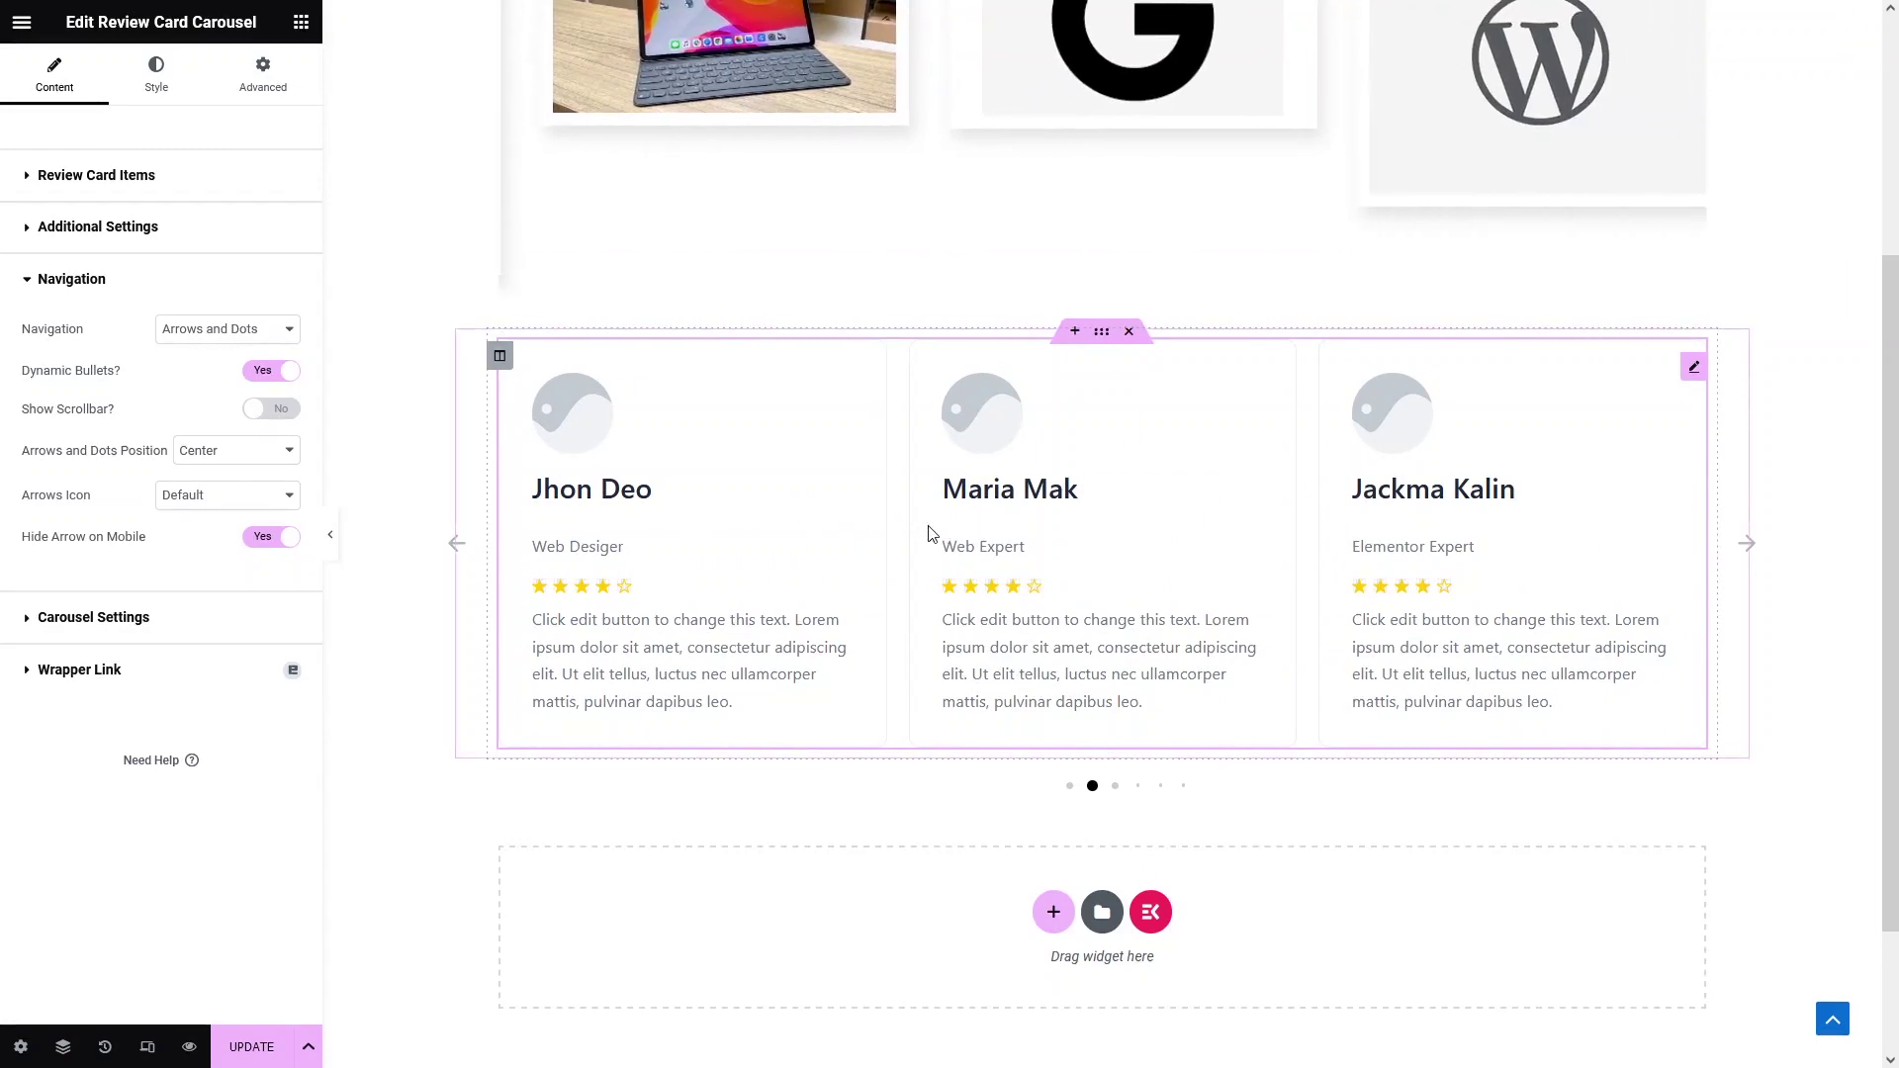
left_click(263, 411)
left_click(928, 924)
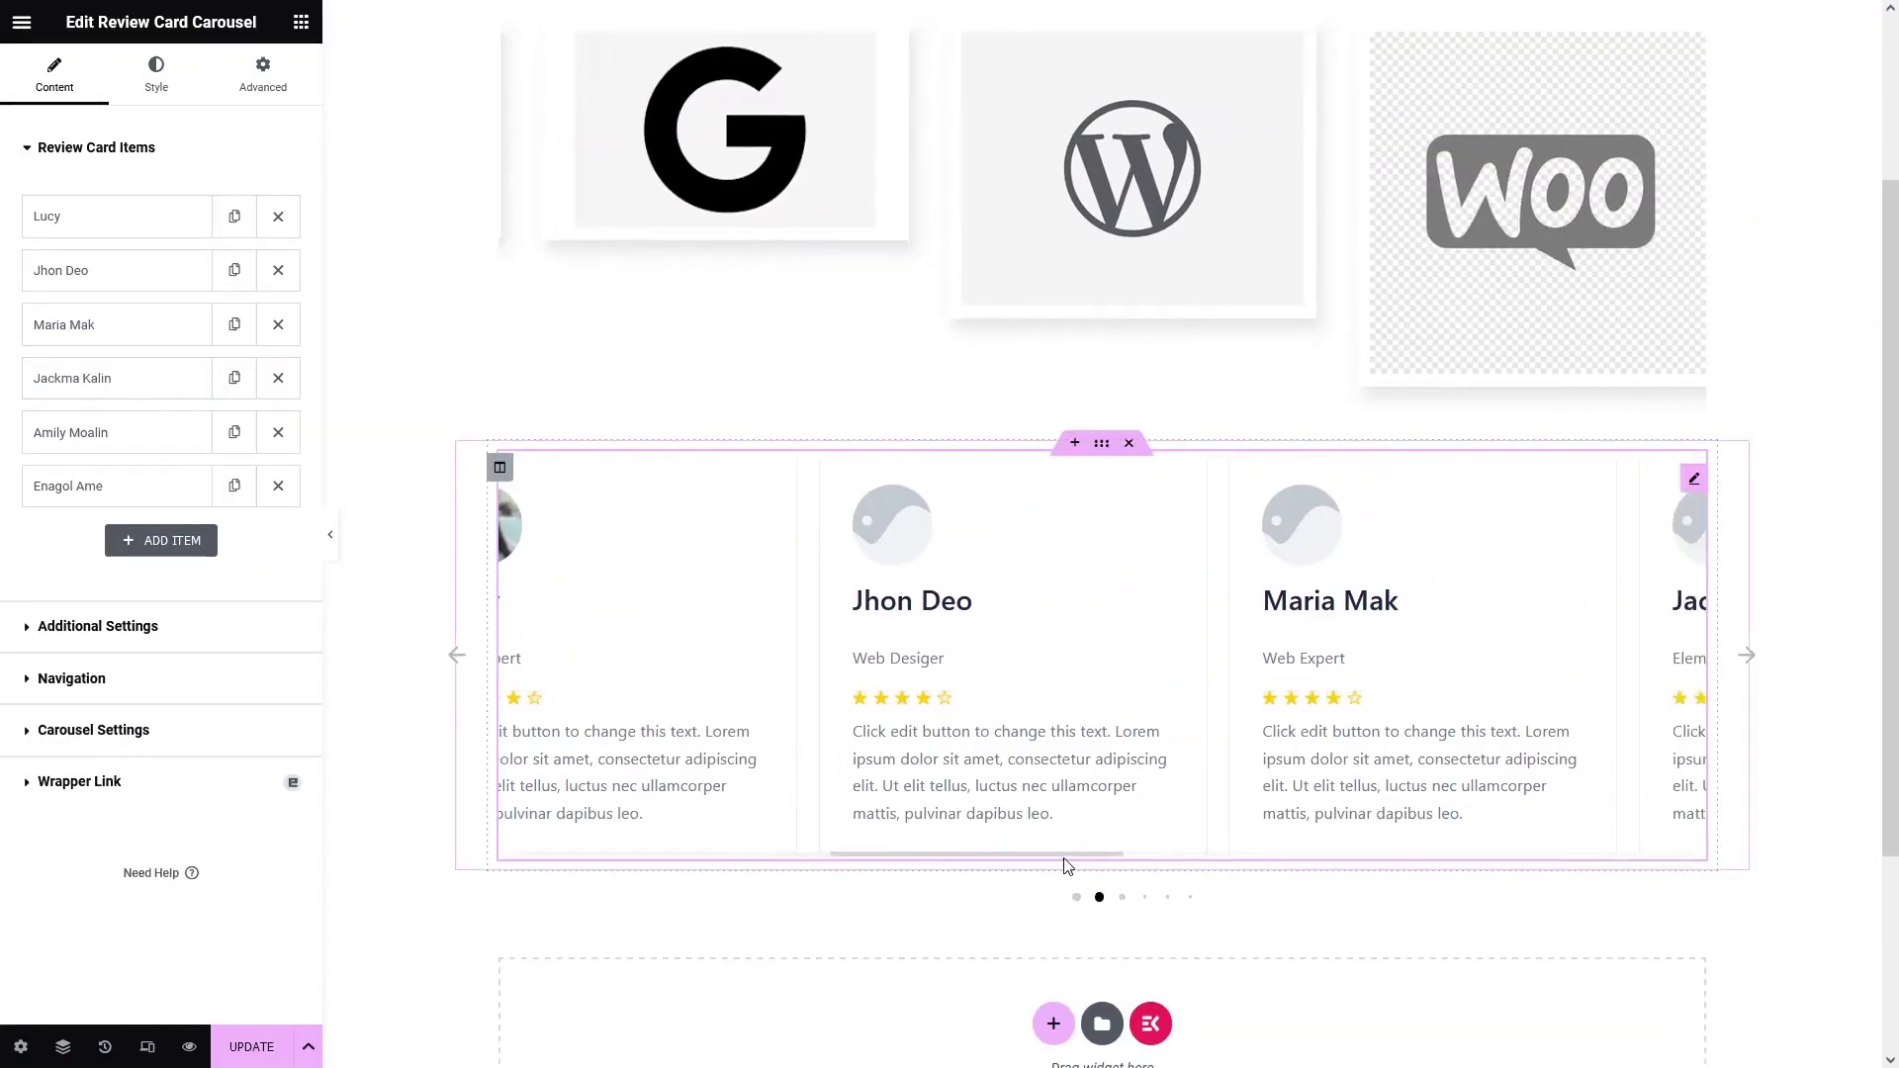
Check the arrows and dots position choices in the navigation settings and set the arrows icon to Style 5.
left_click(72, 678)
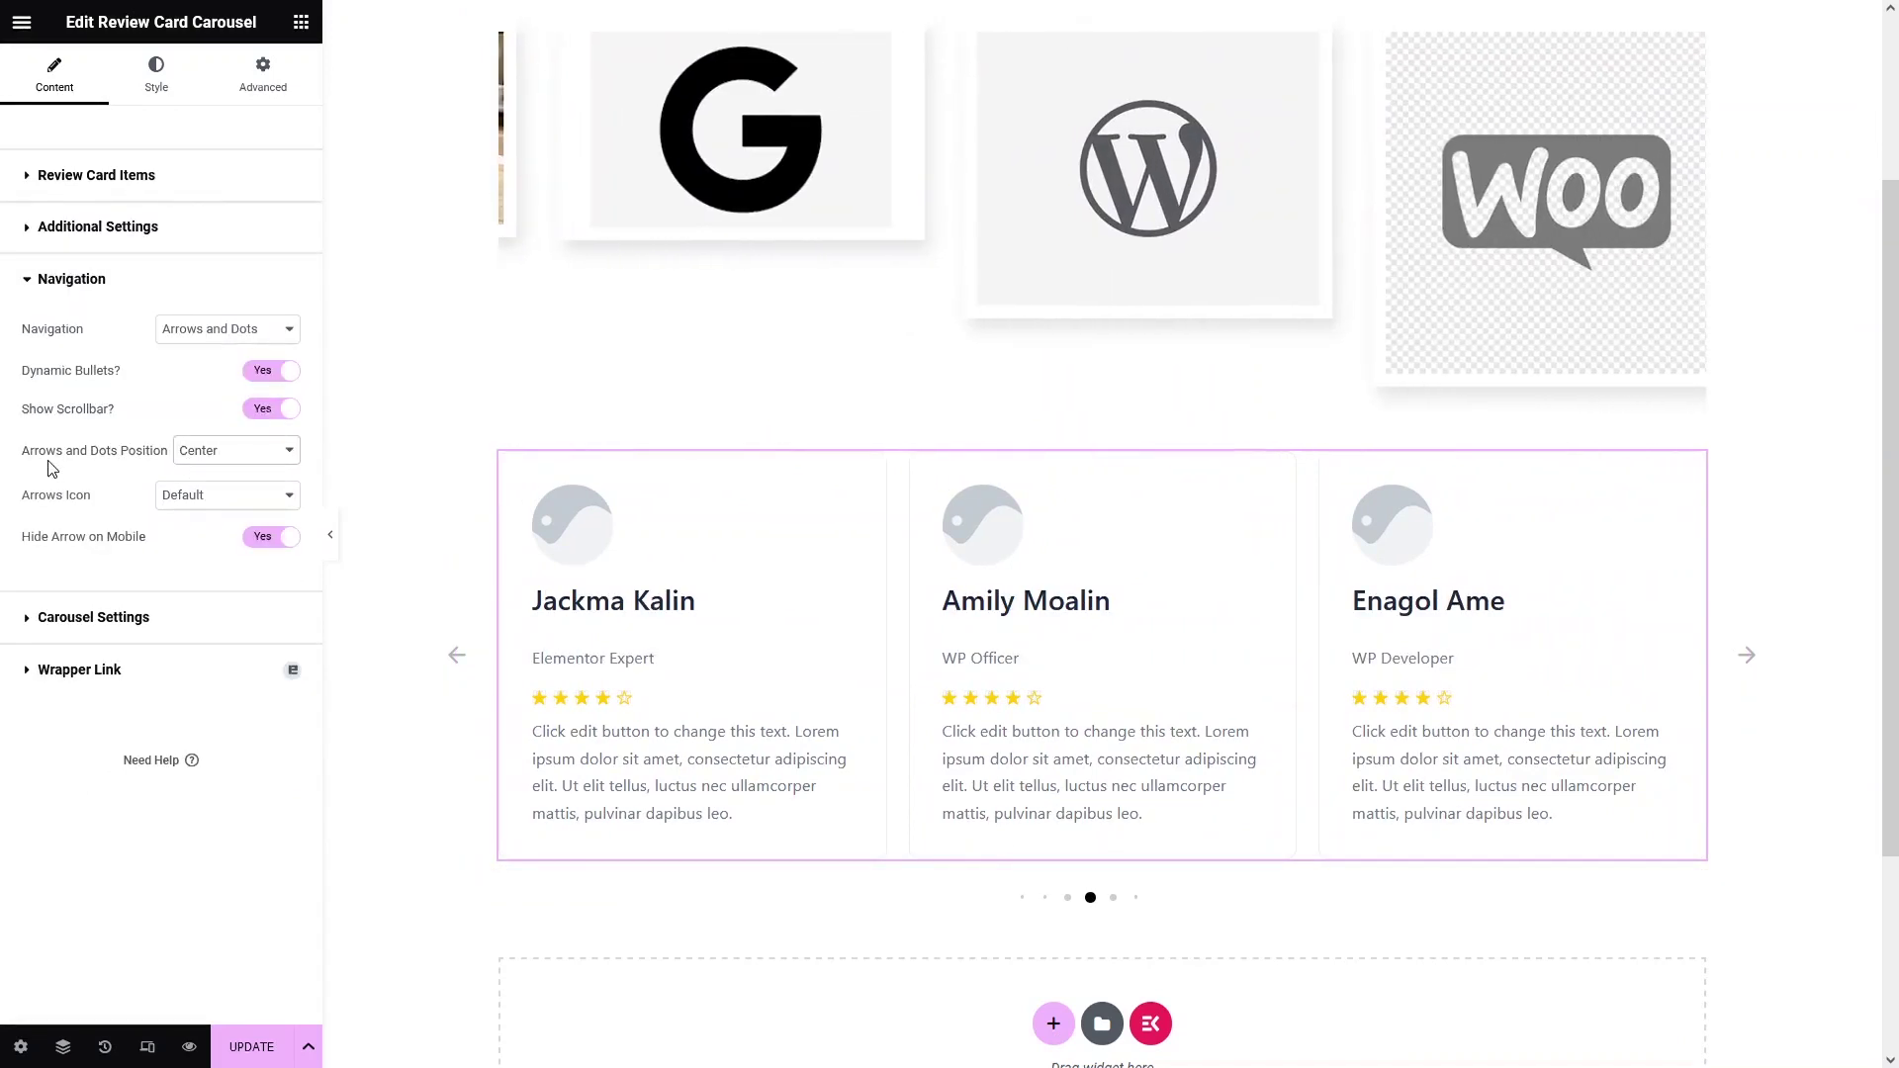
left_click(243, 454)
left_click(243, 455)
left_click(252, 500)
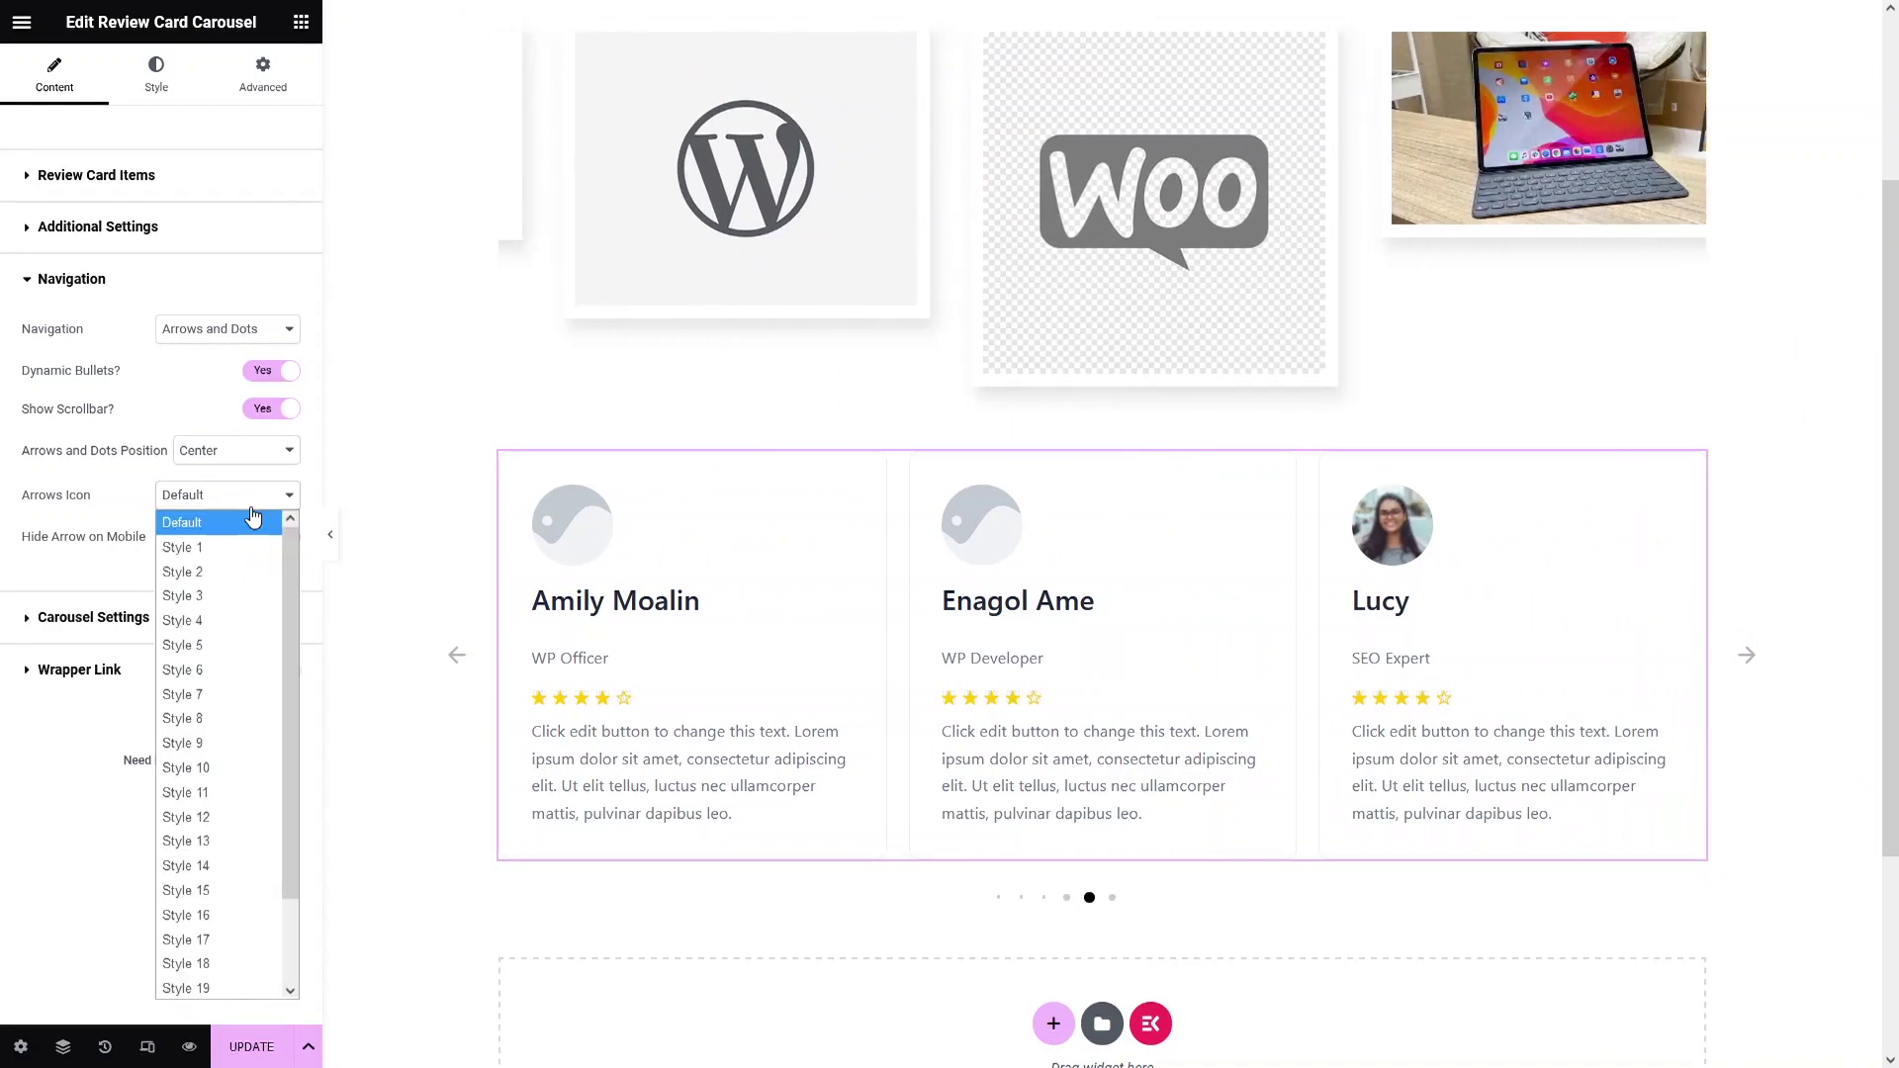
left_click(246, 550)
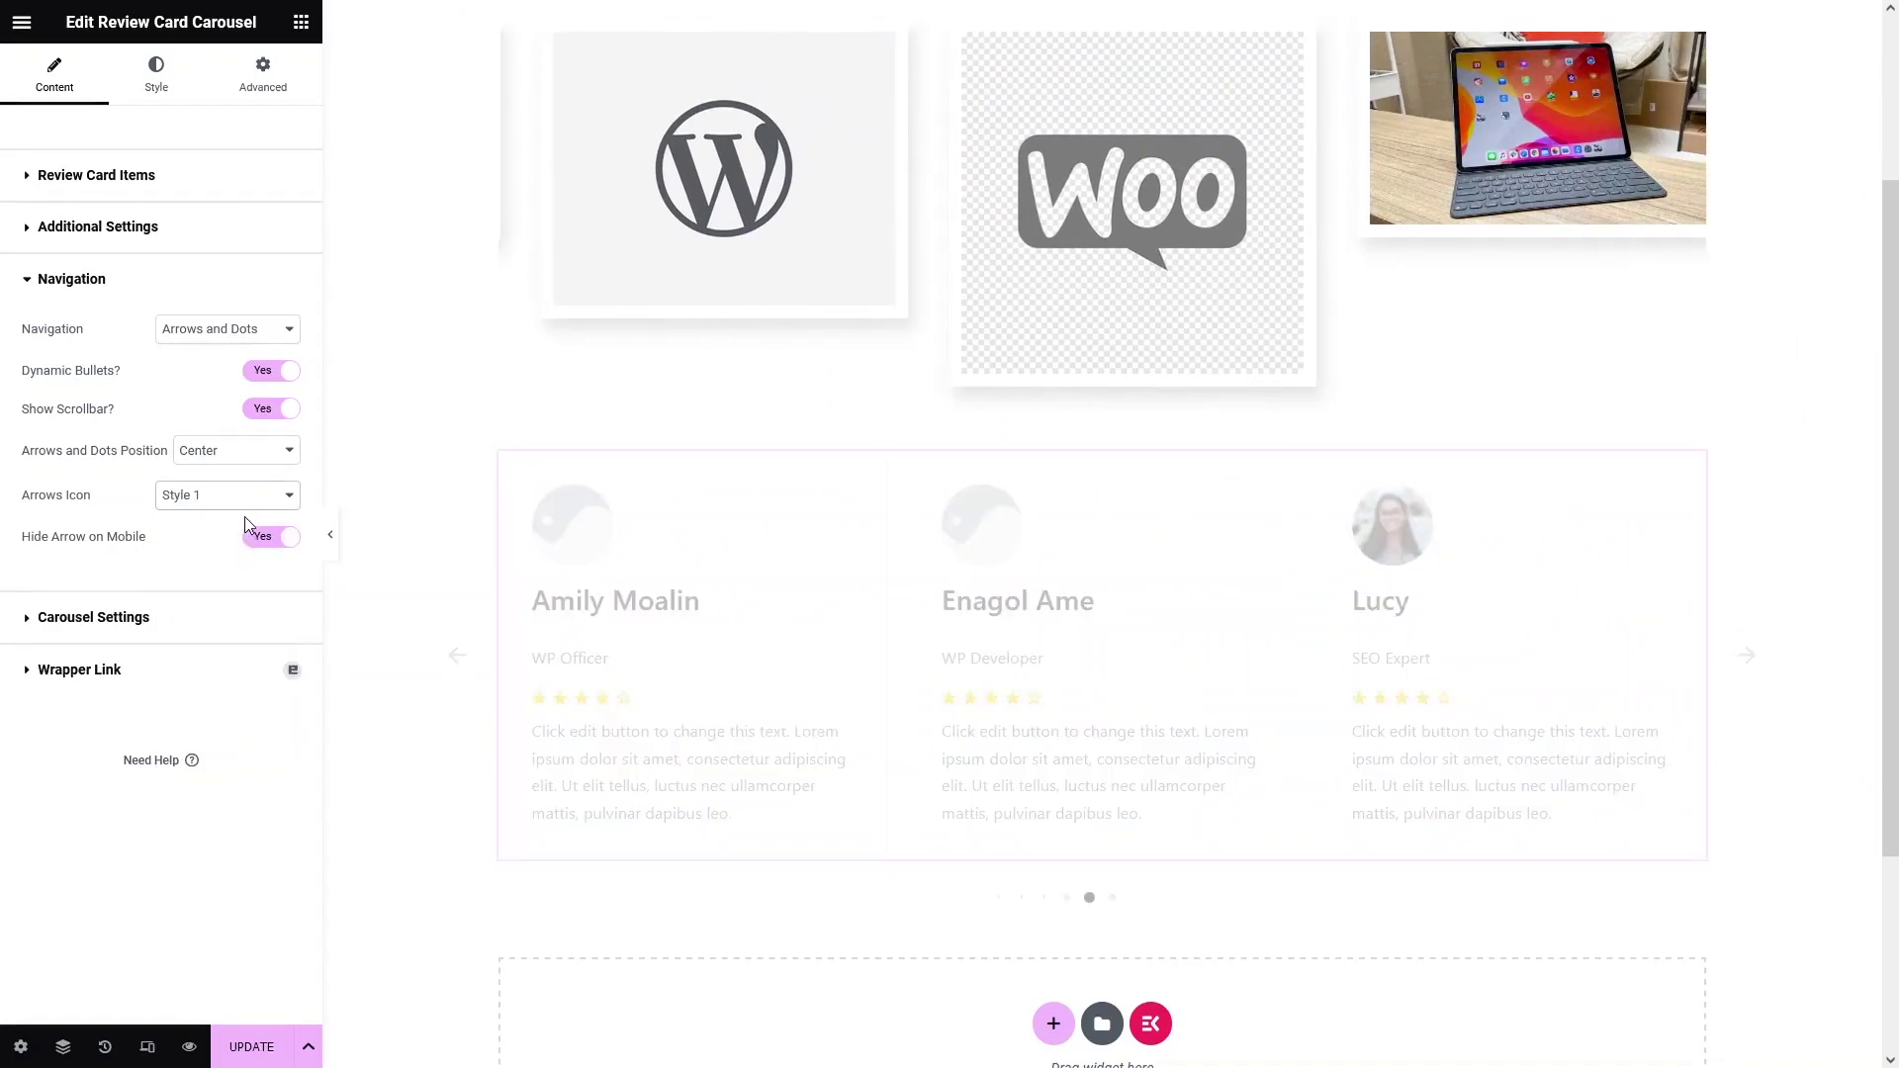
key("Down")
key("Down")
key("Down")
key("Down")
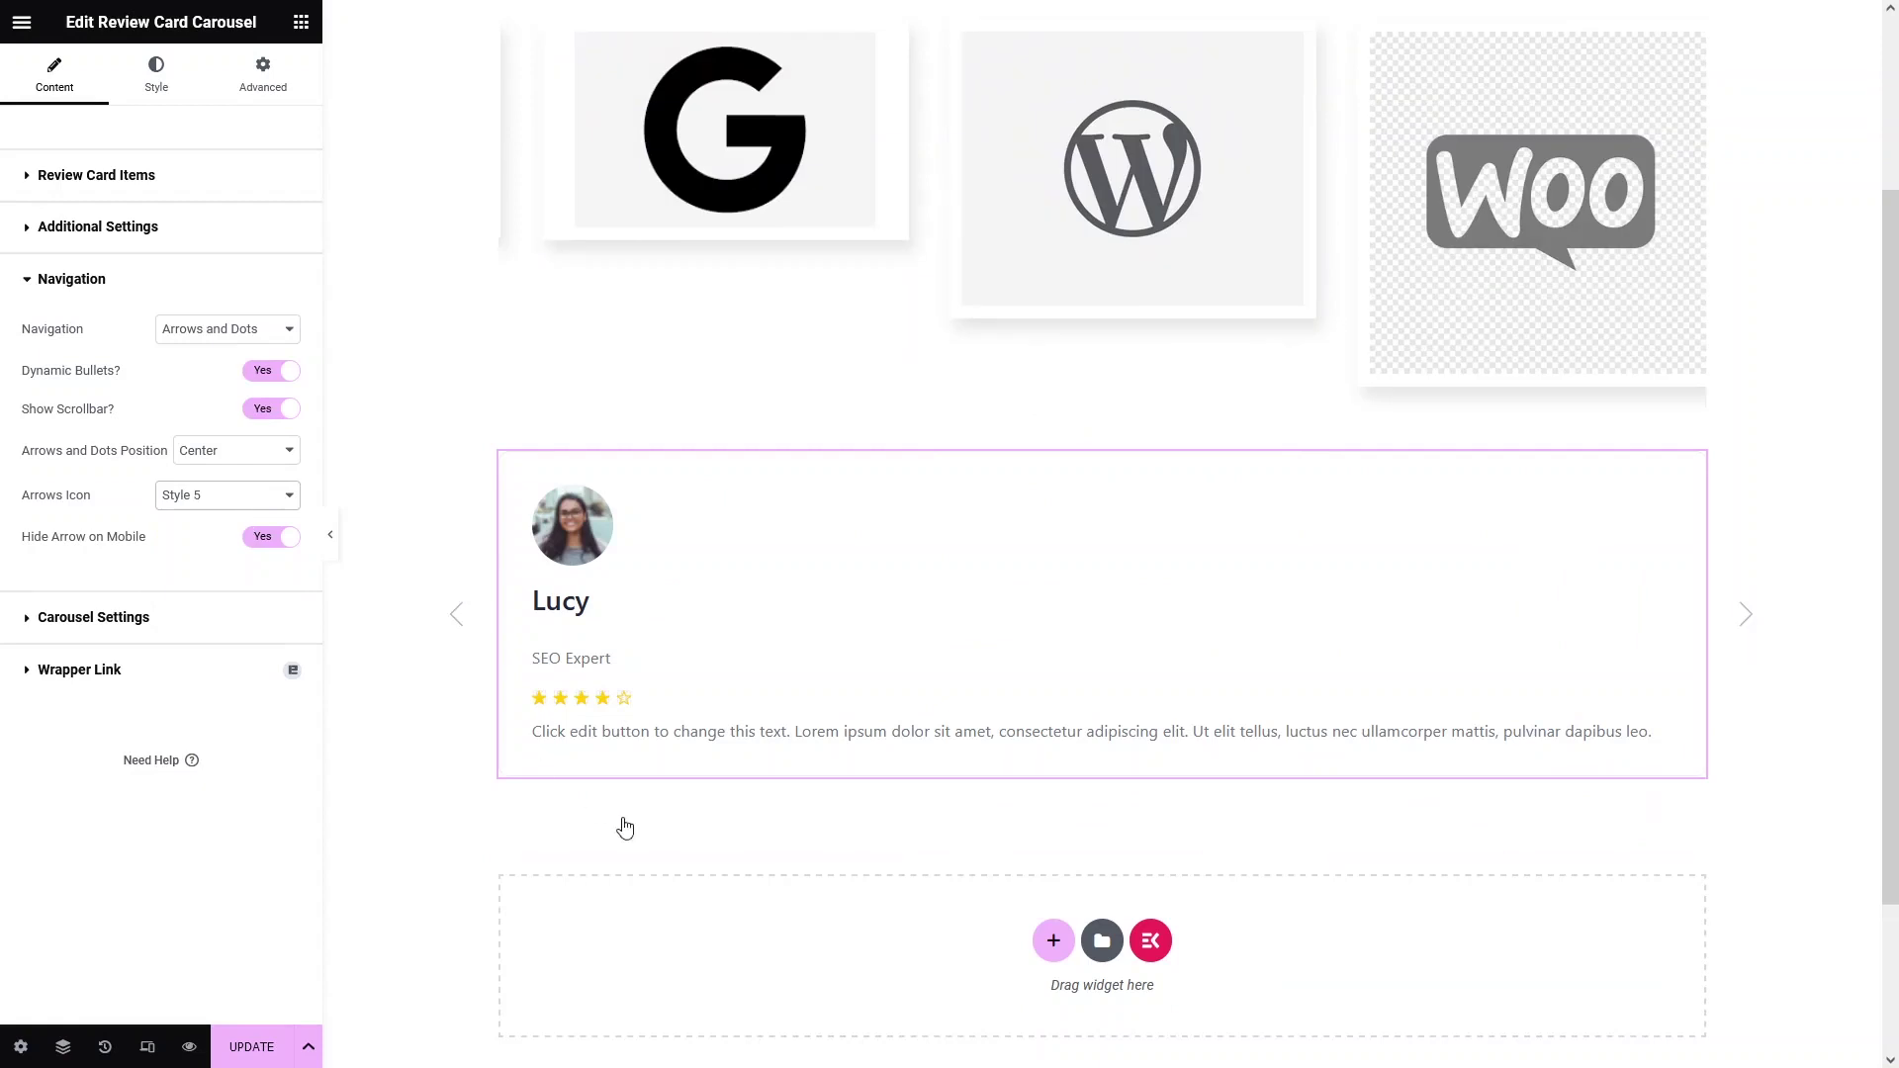
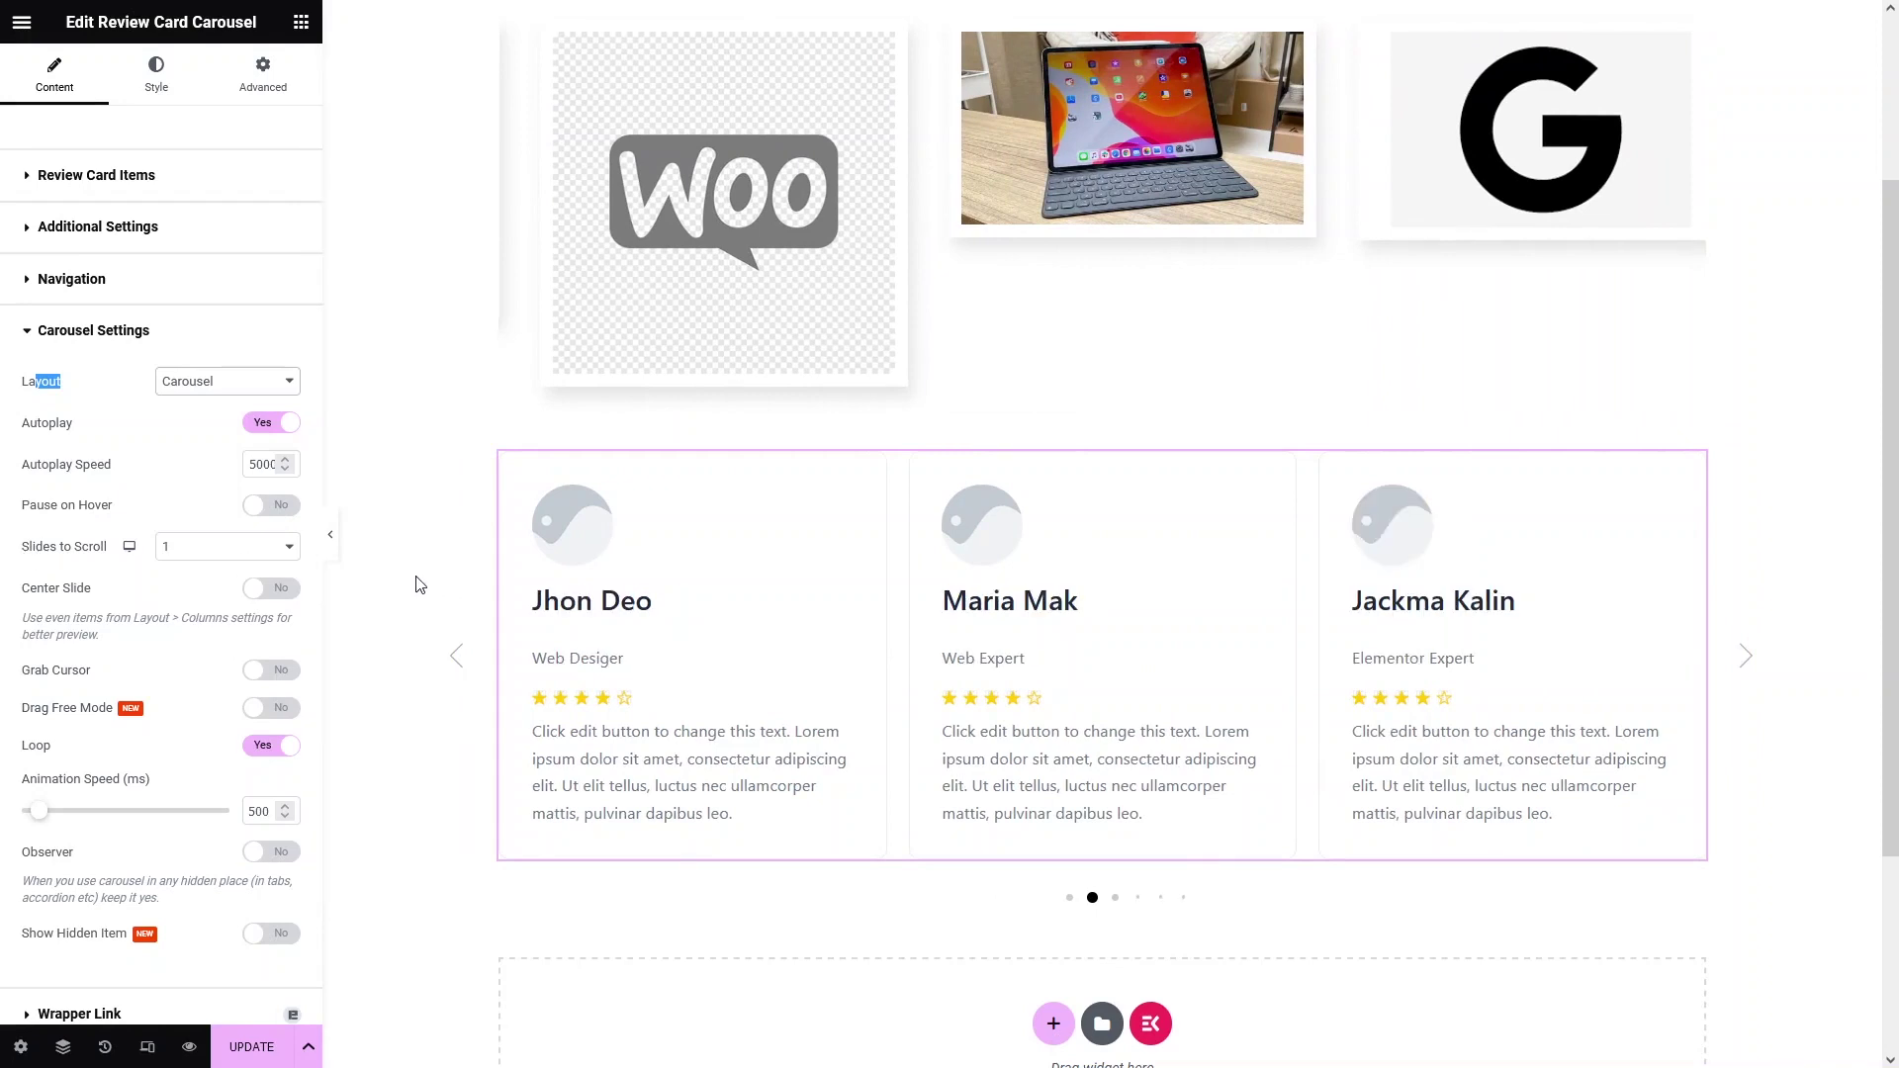
Try scrolling 3 slides at a time in the review carousel and return Slides to Scroll to 1.
left_click(241, 549)
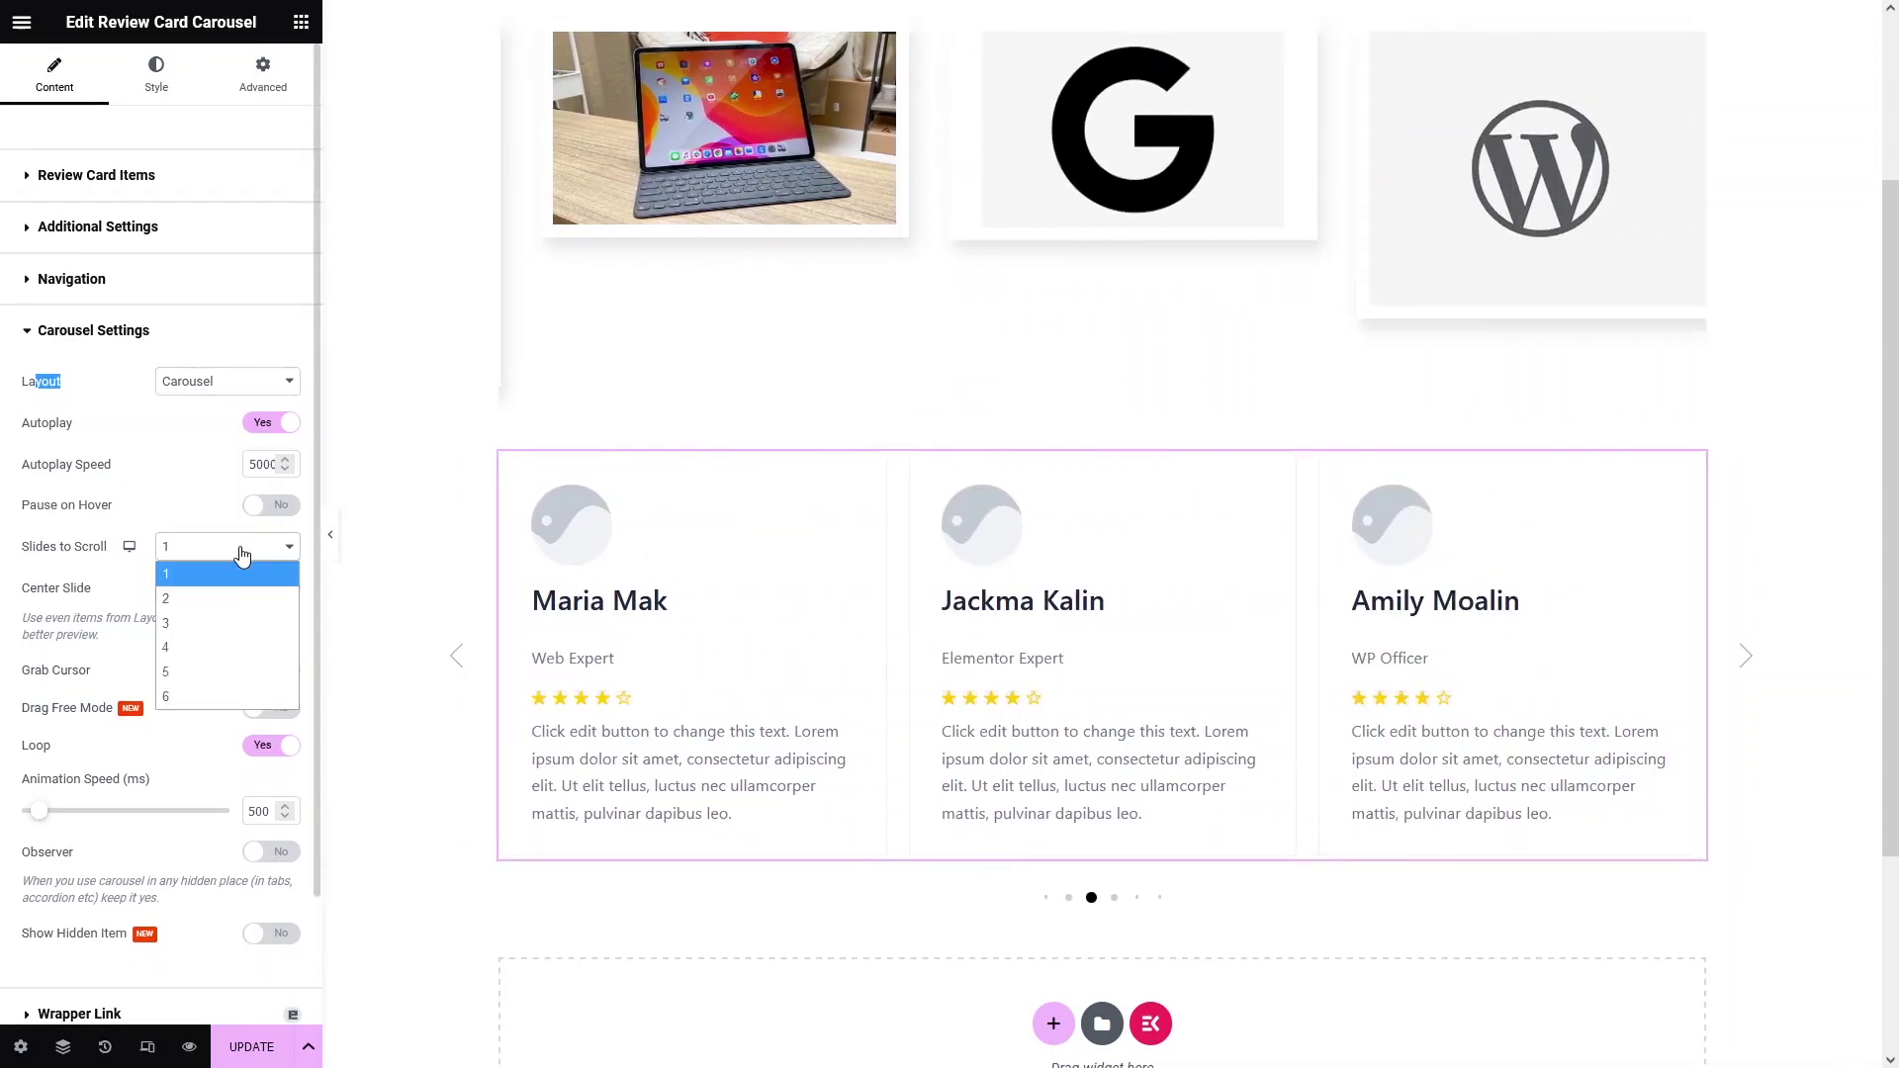
left_click(211, 623)
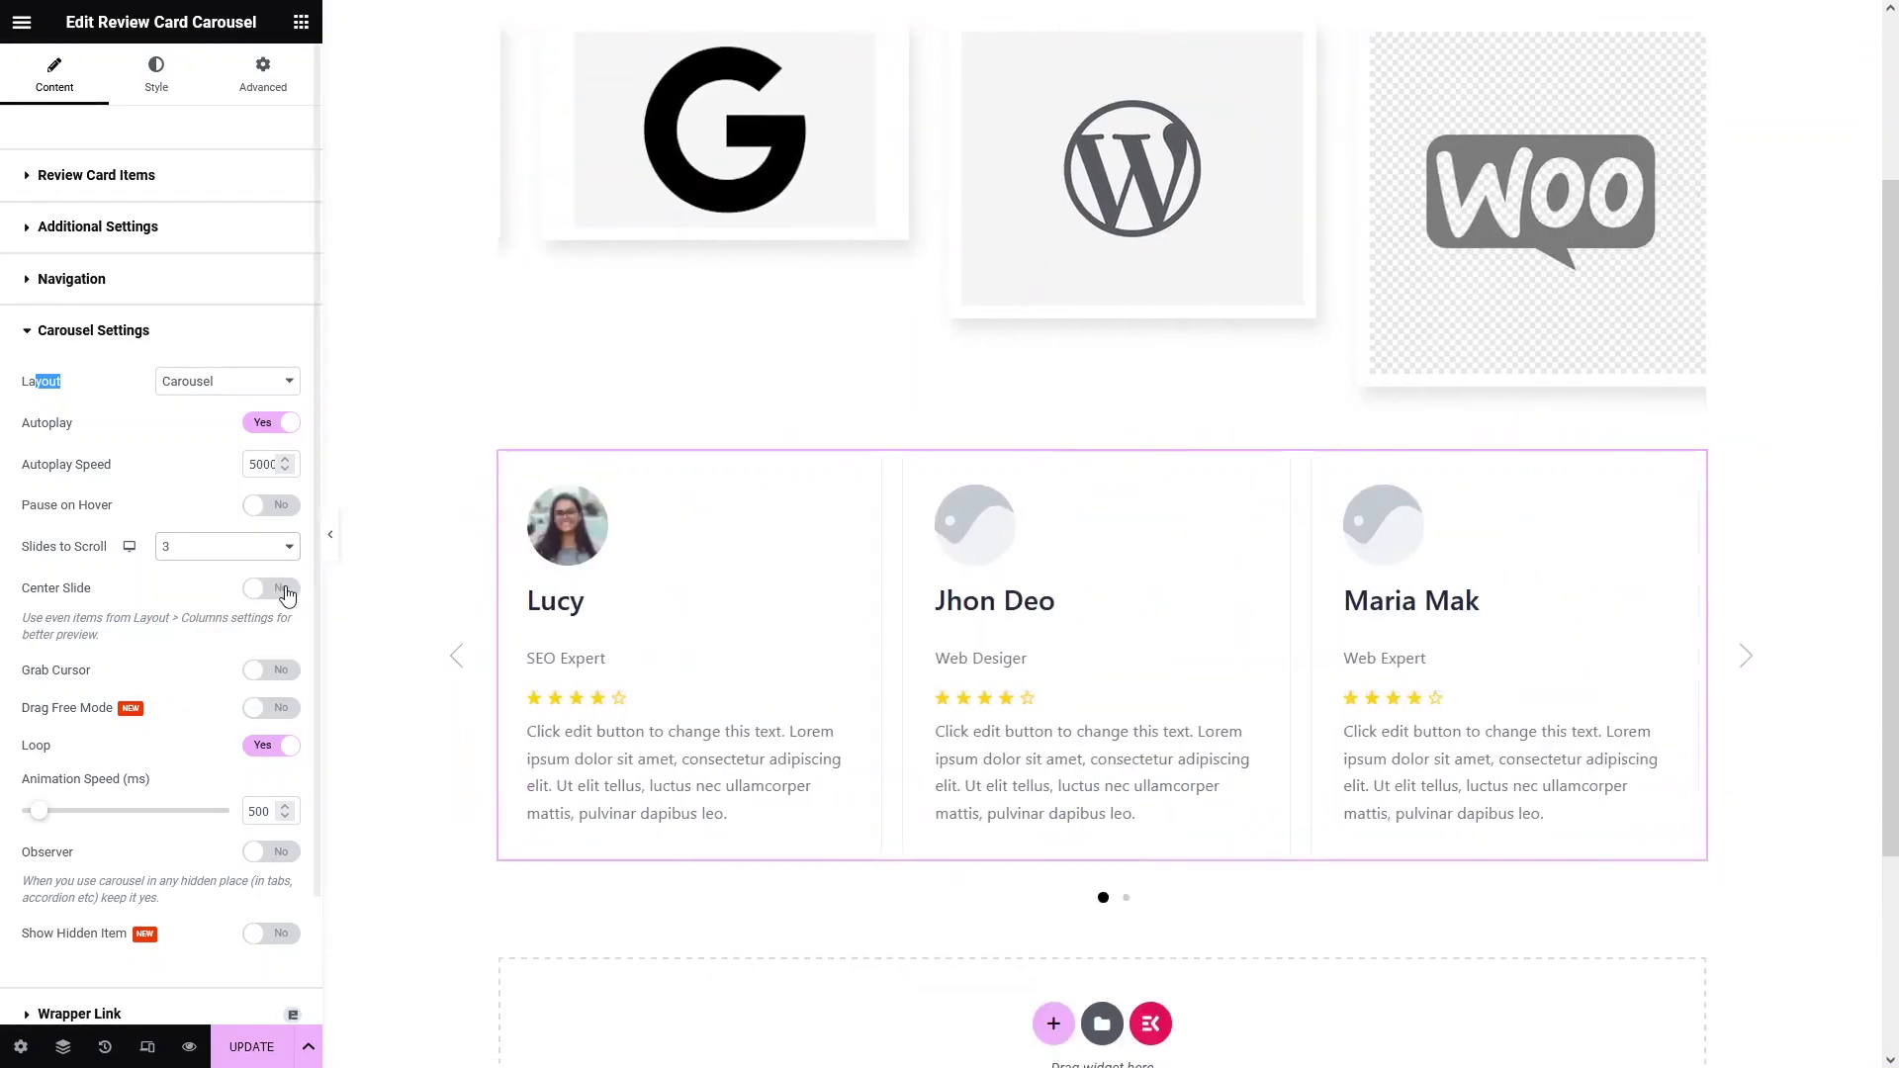
left_click(1124, 900)
left_click(248, 547)
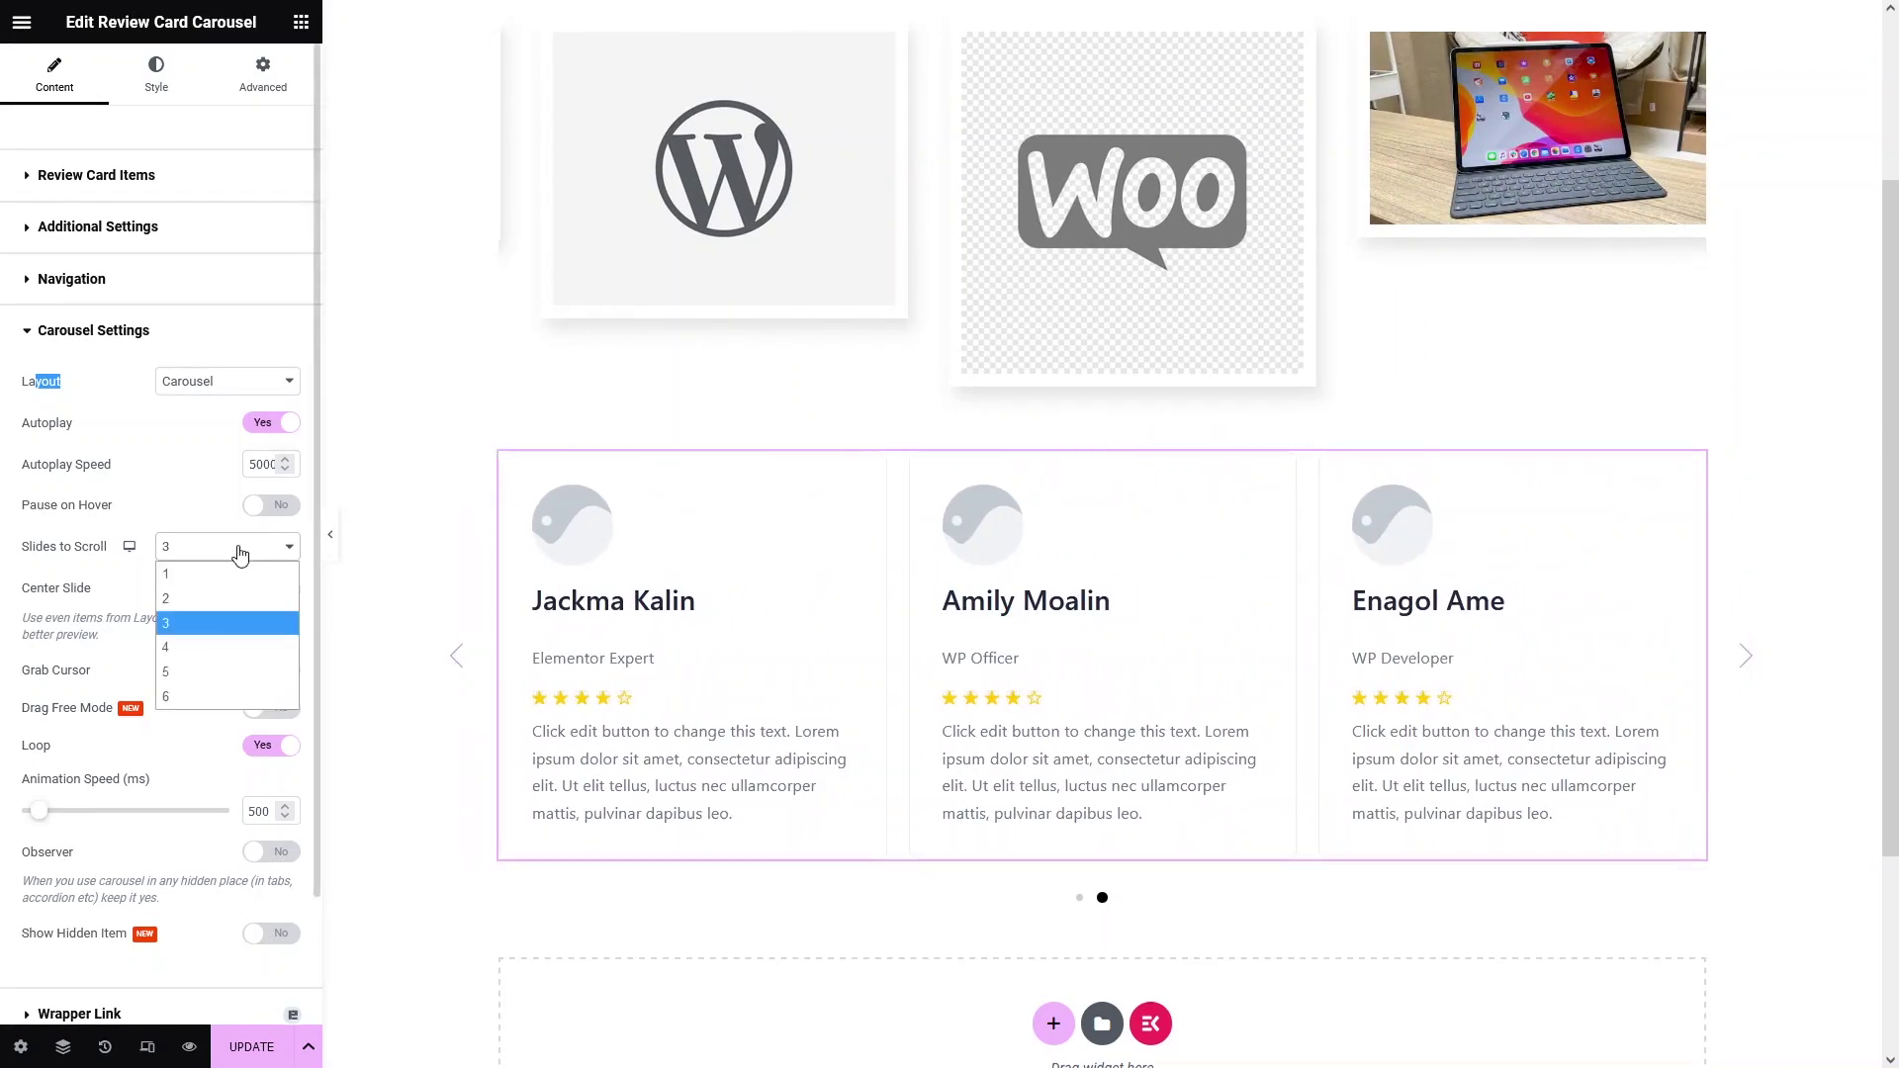
left_click(224, 582)
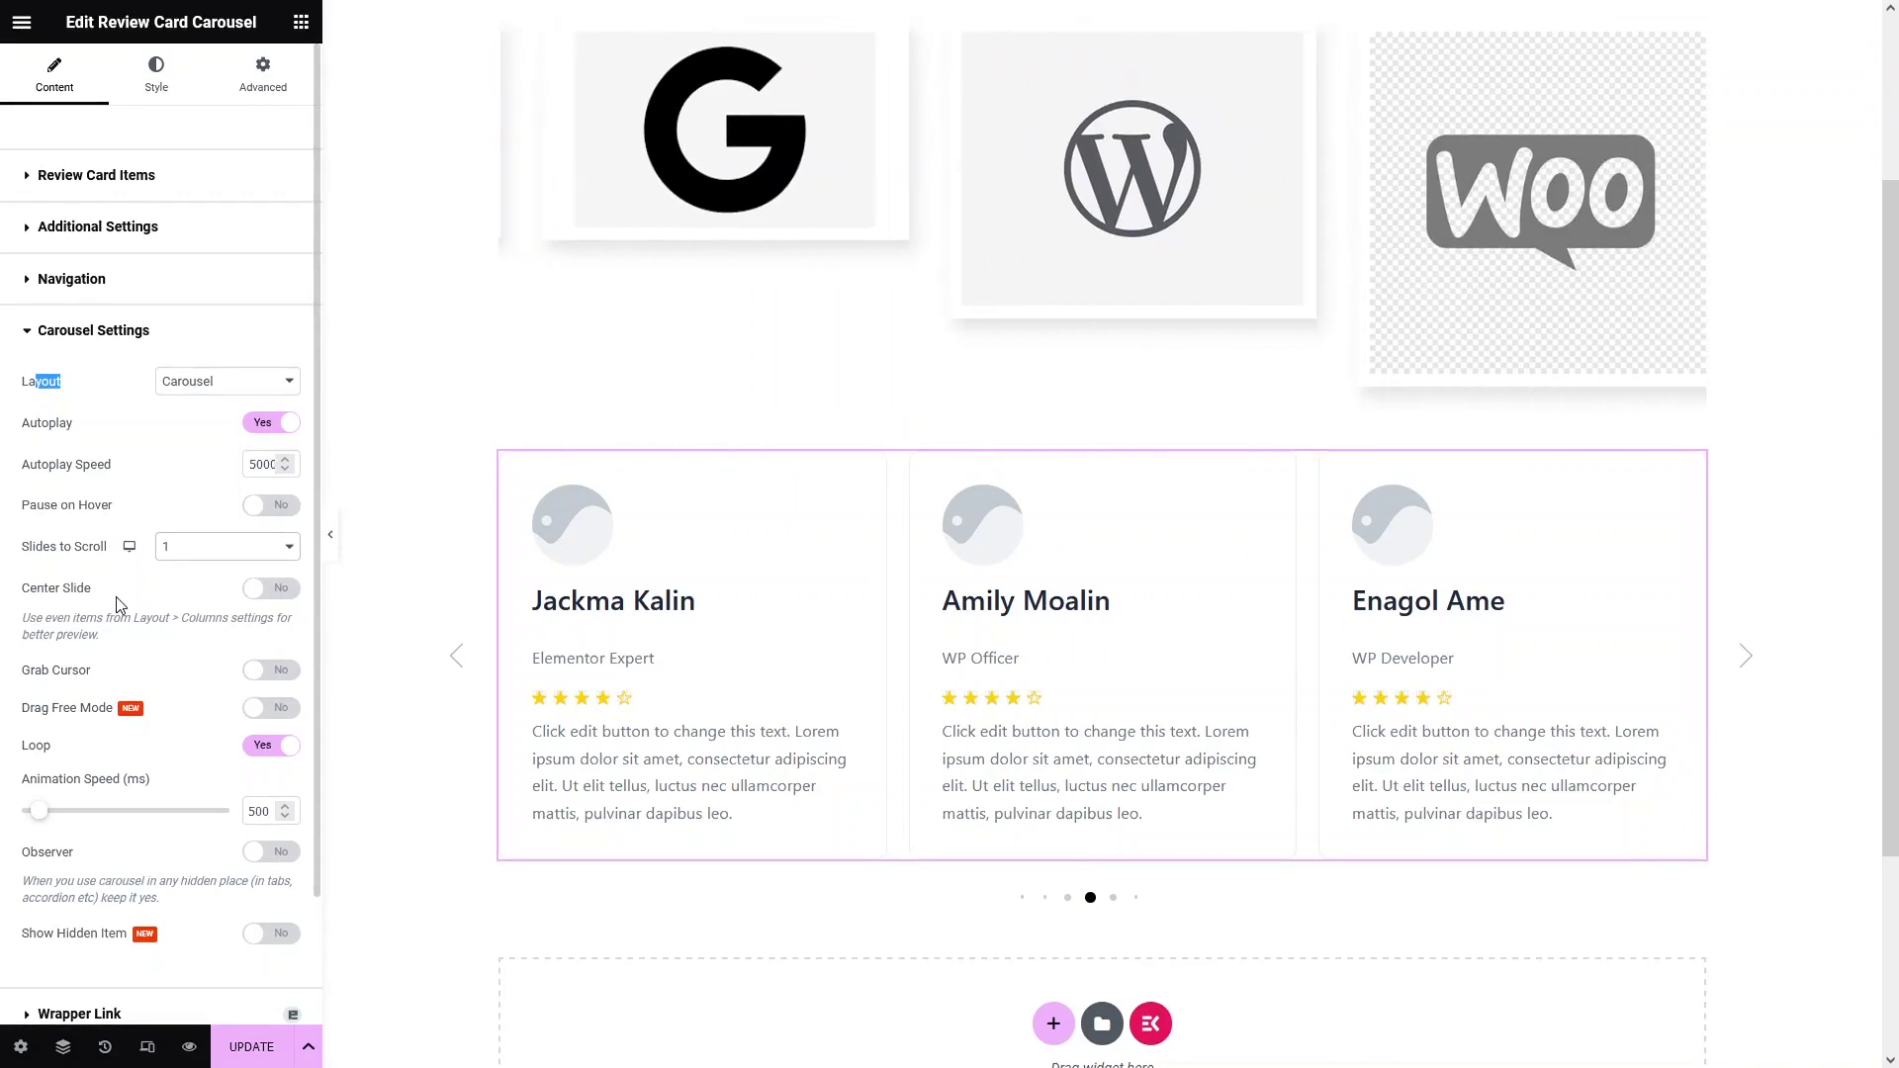
Try the Grab Cursor option by swiping the review cards, turn it off, and collapse the carousel settings.
left_click(267, 672)
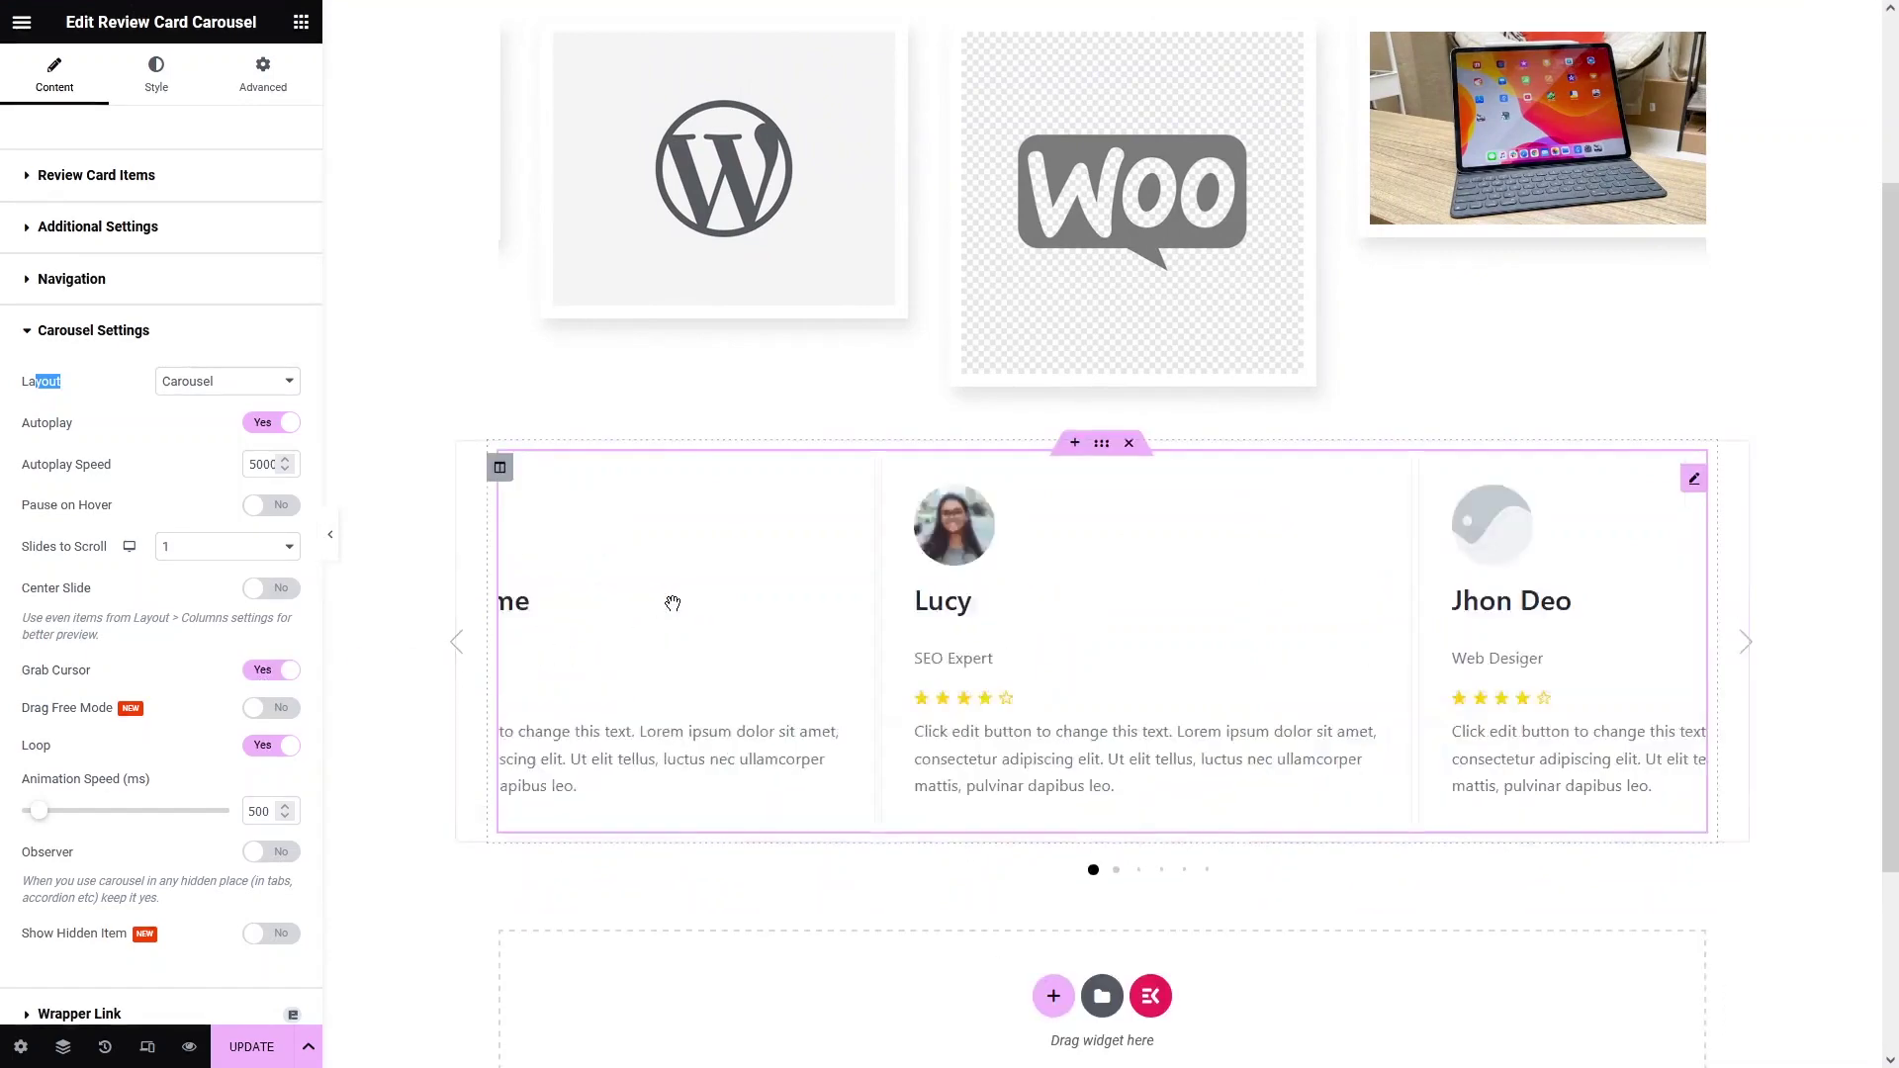
left_click_drag(666, 602, 633, 645)
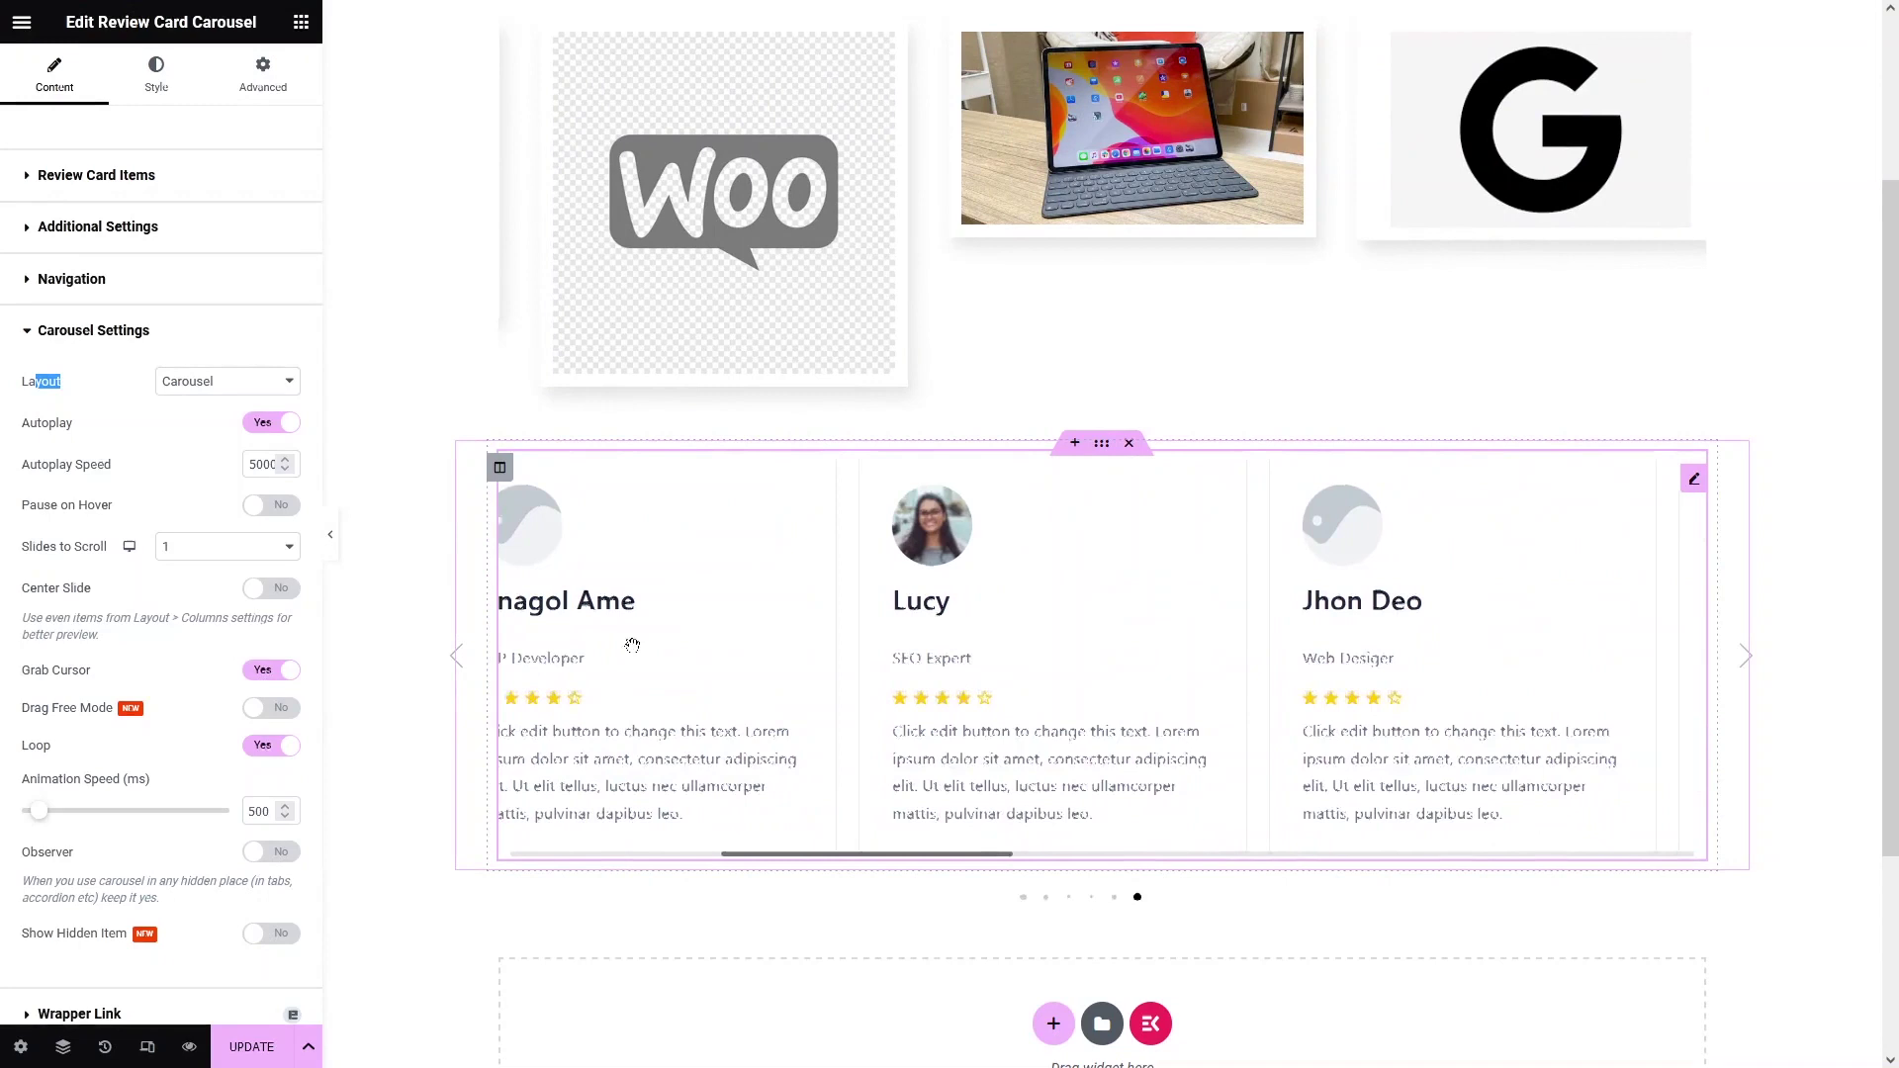
left_click(271, 670)
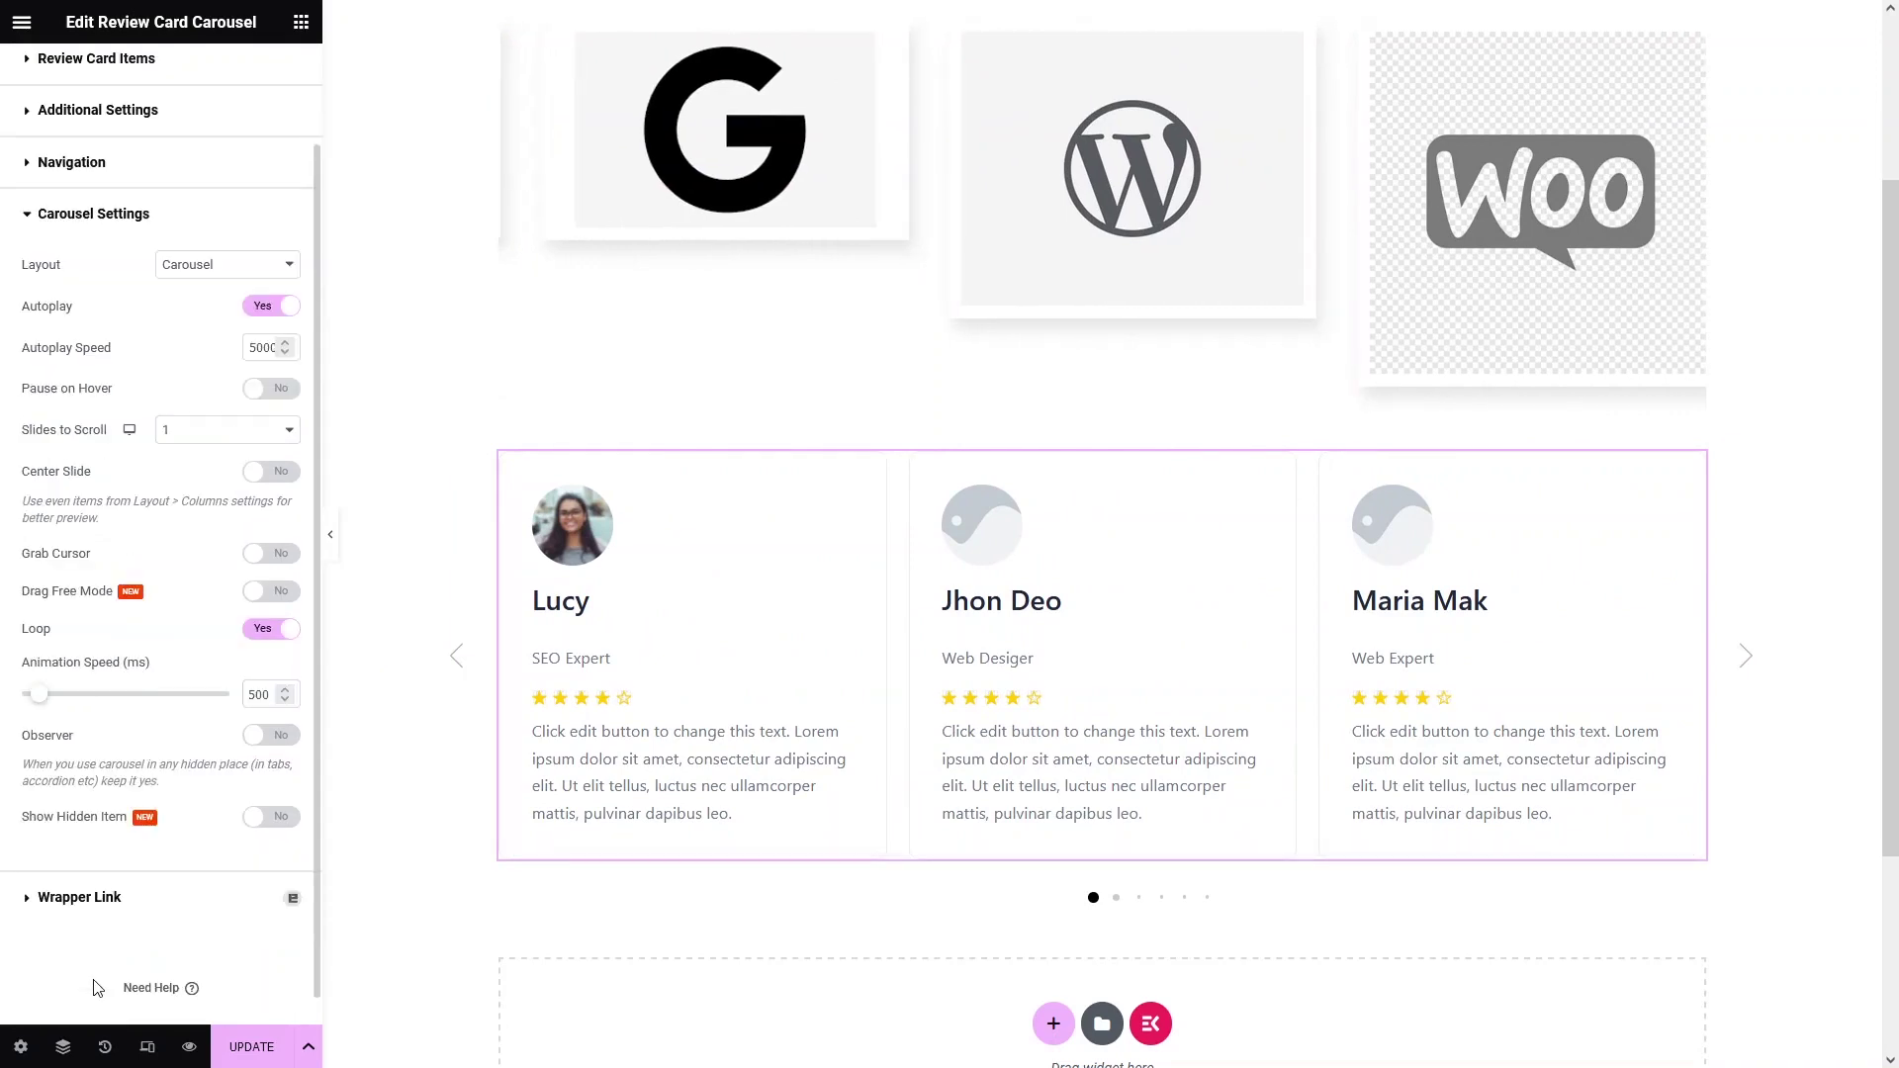
left_click(24, 332)
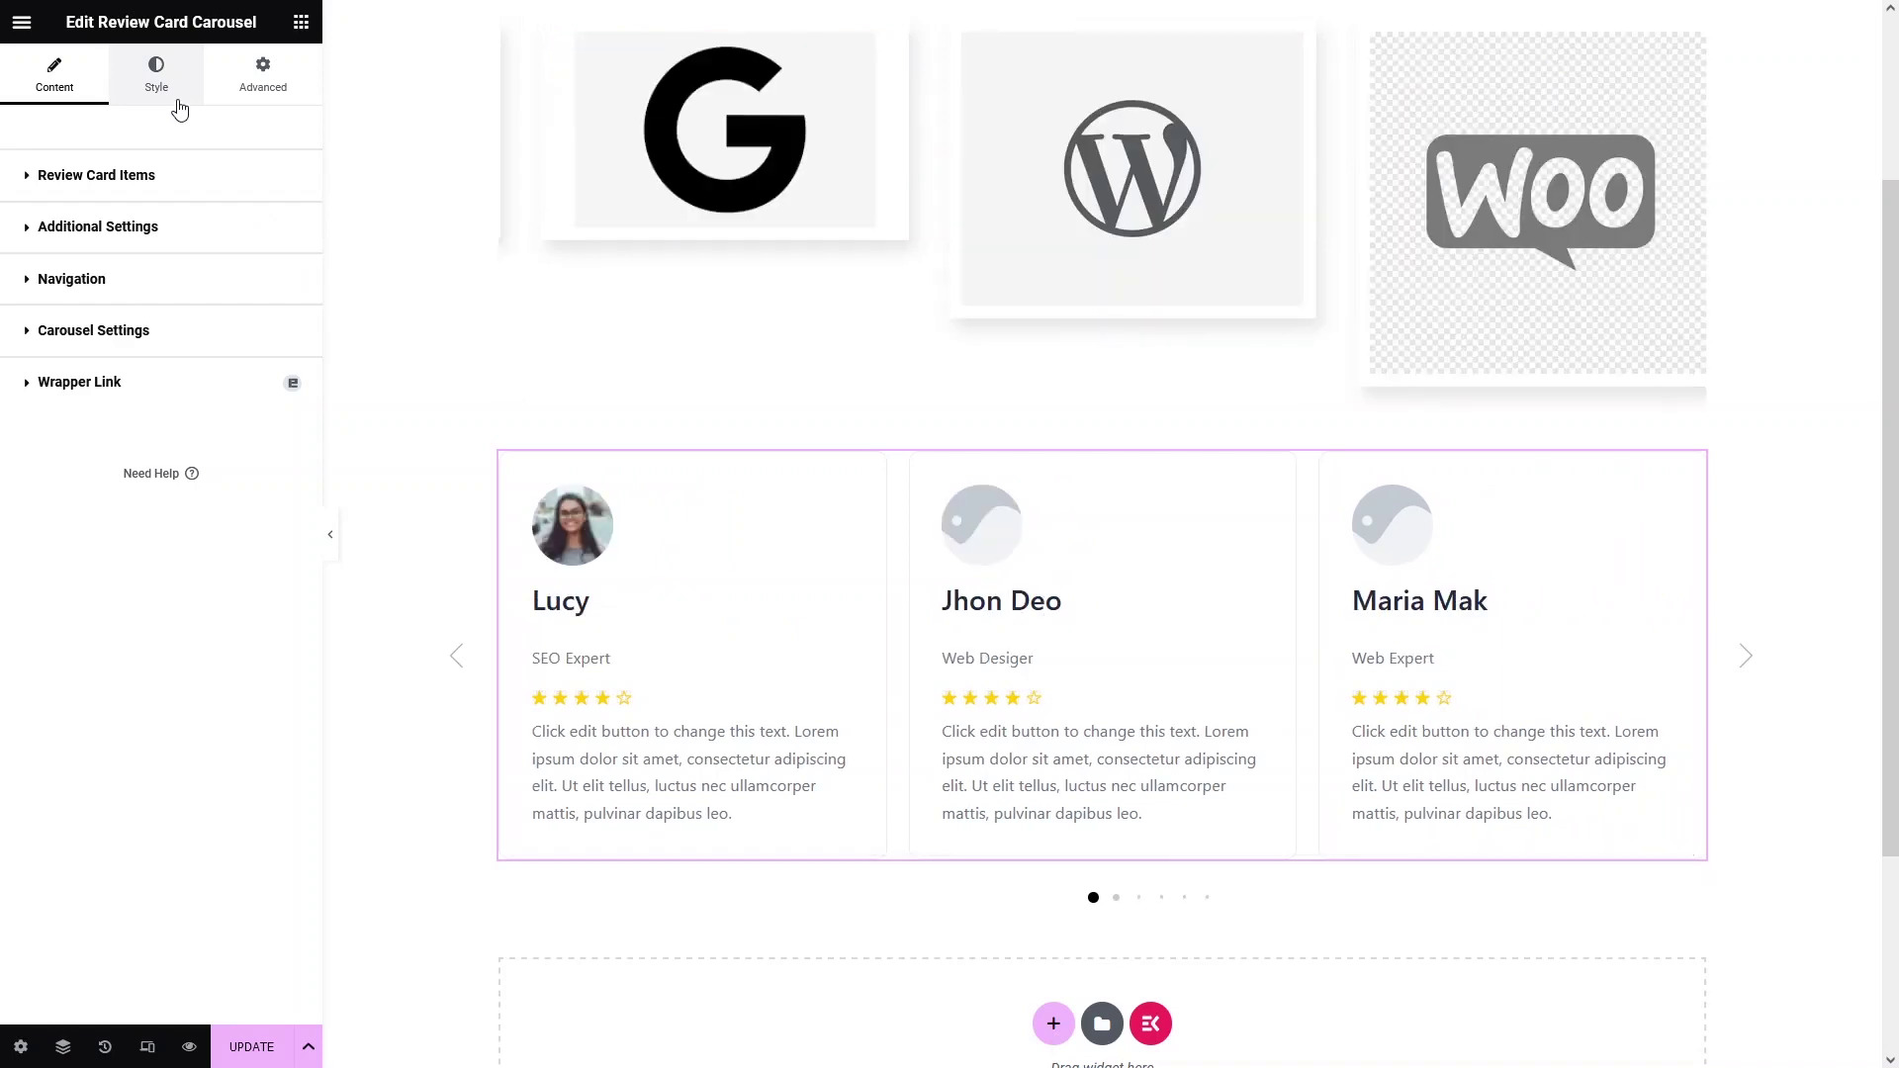
Try a white (#FFFFFF) background color on the review card items in their normal state and reset it.
left_click(170, 91)
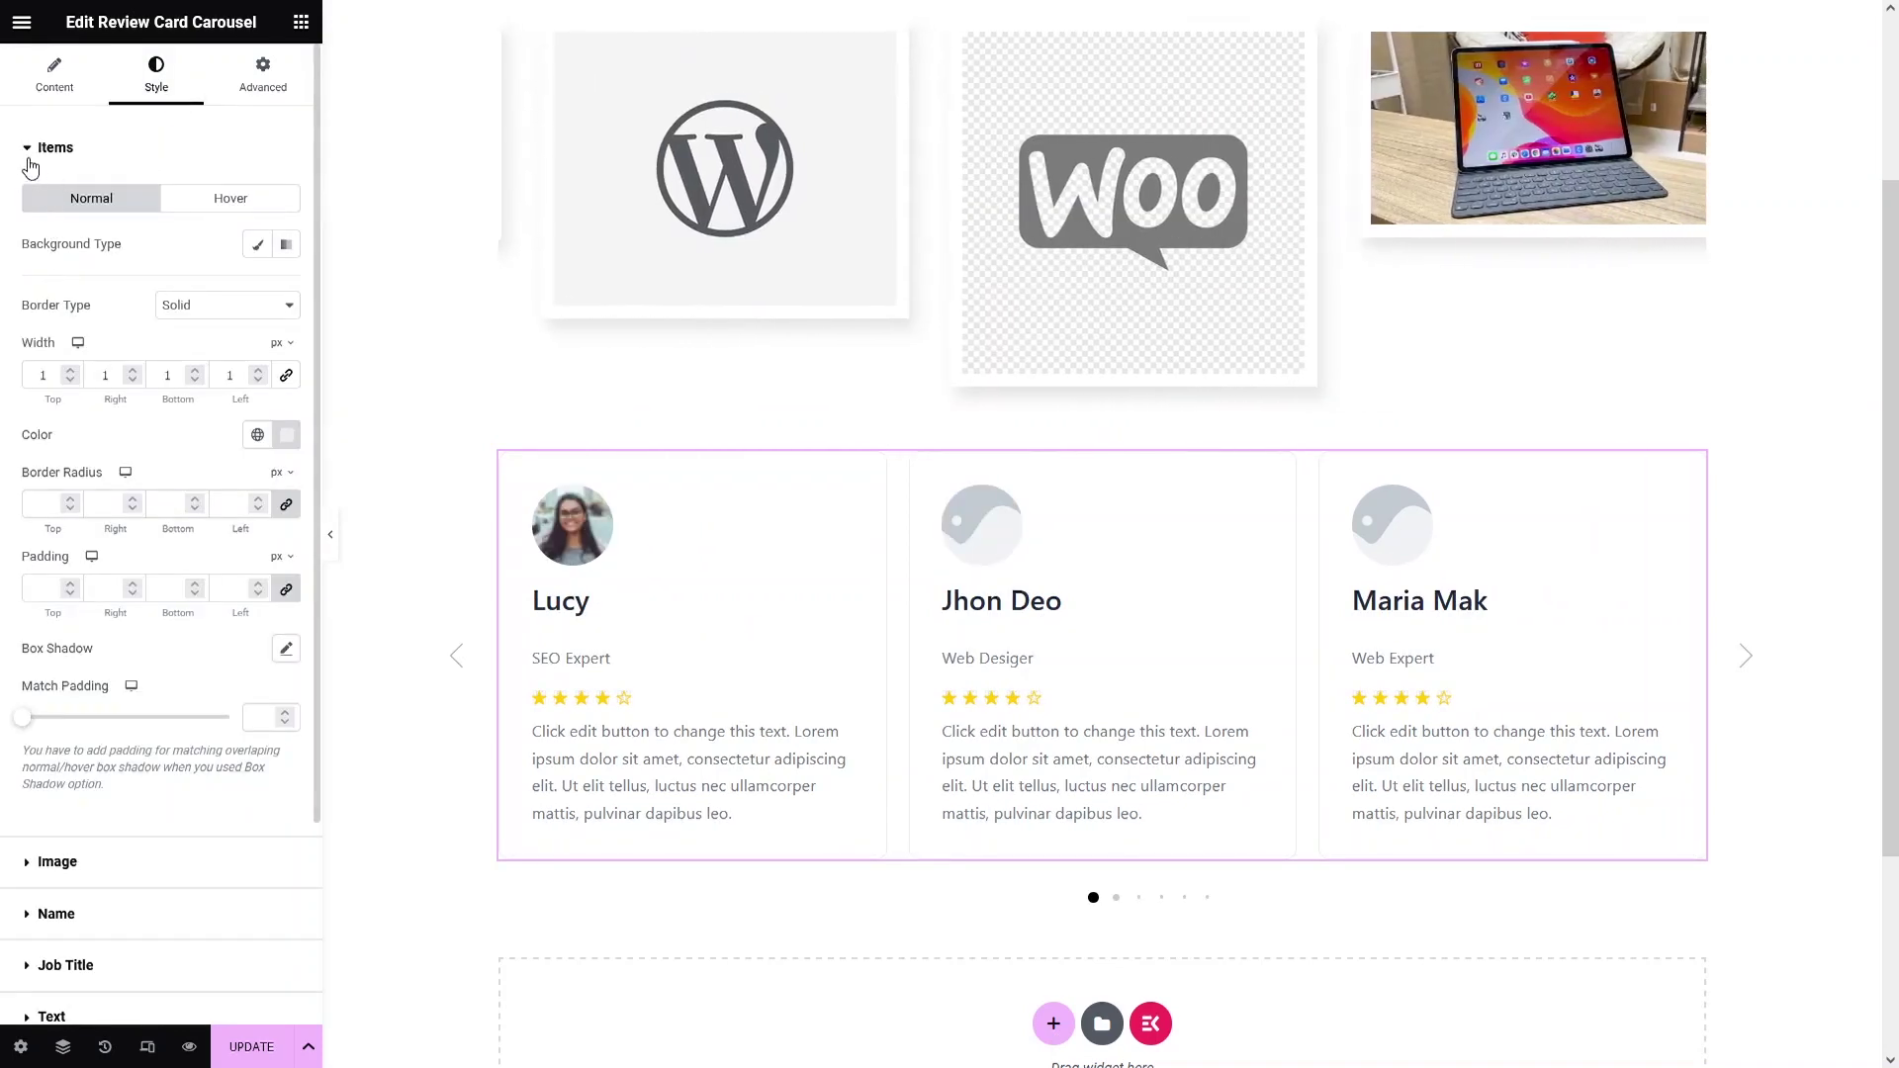
left_click(257, 245)
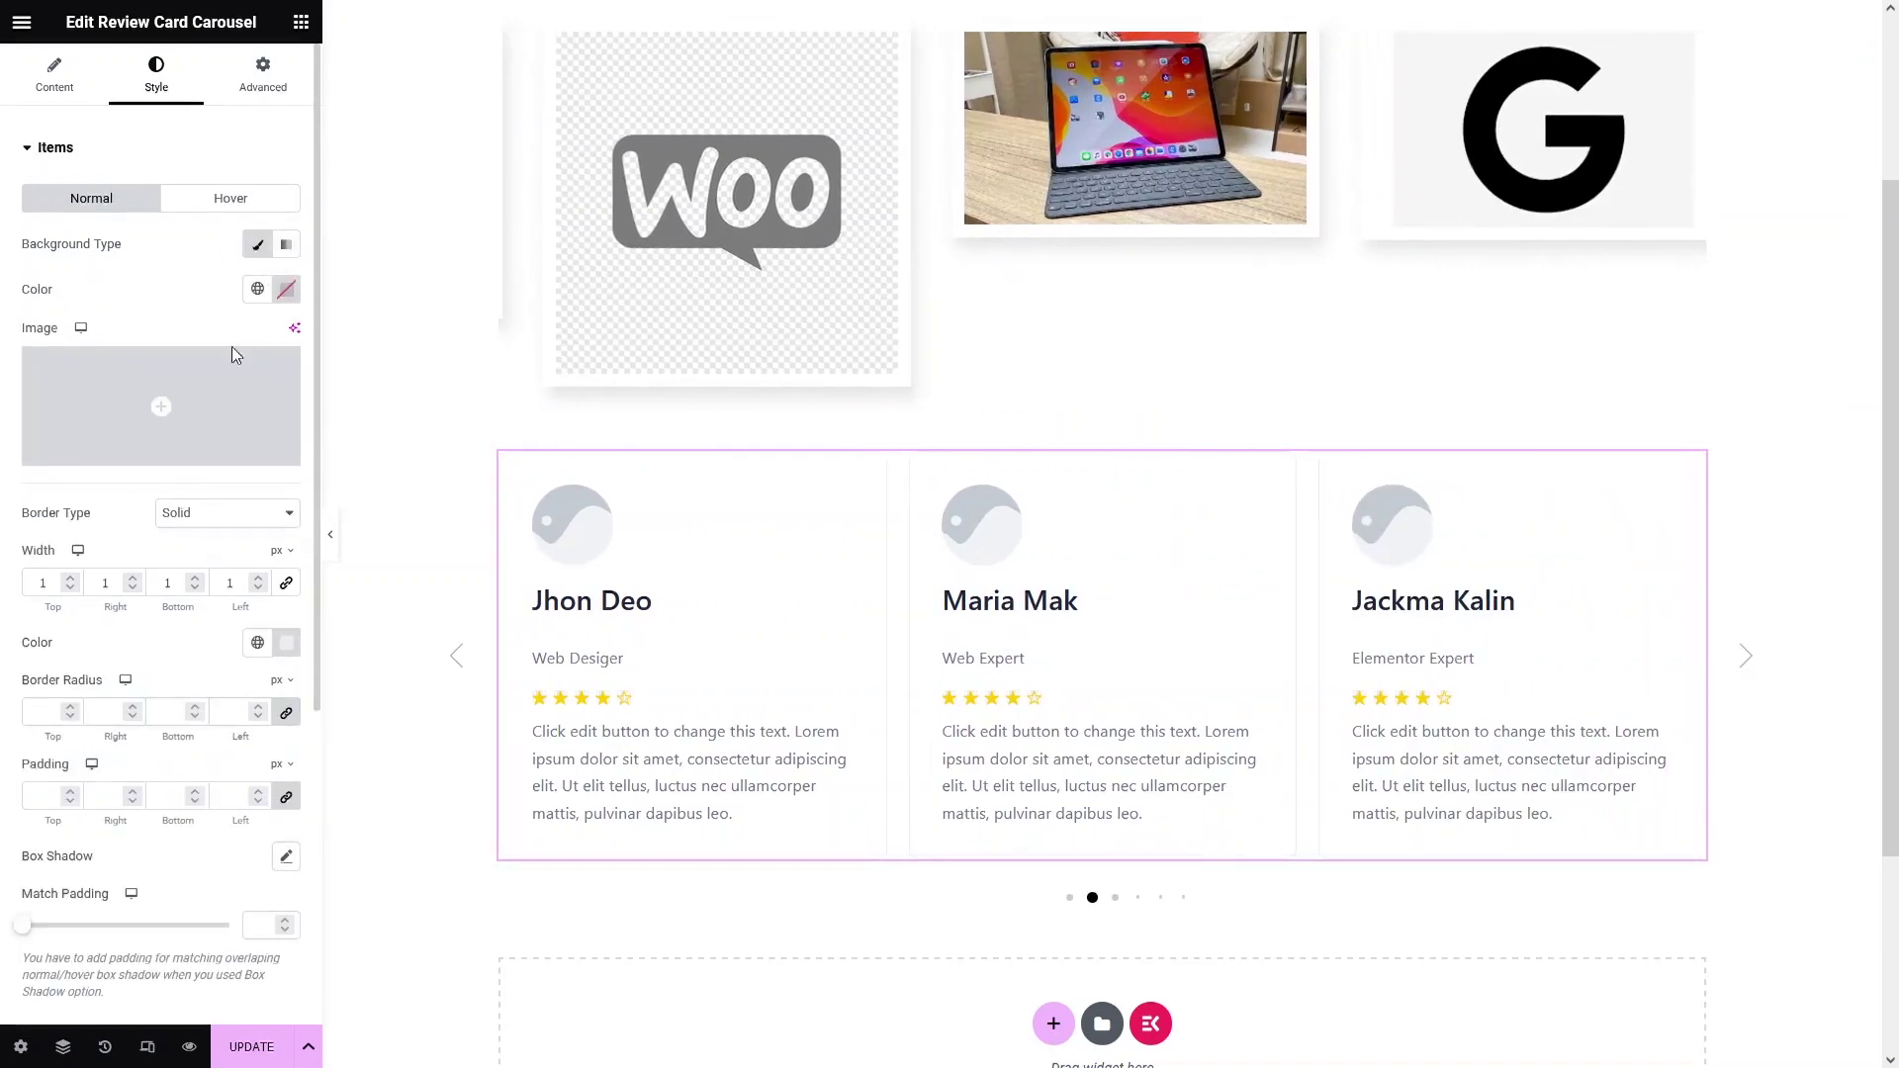
left_click(287, 289)
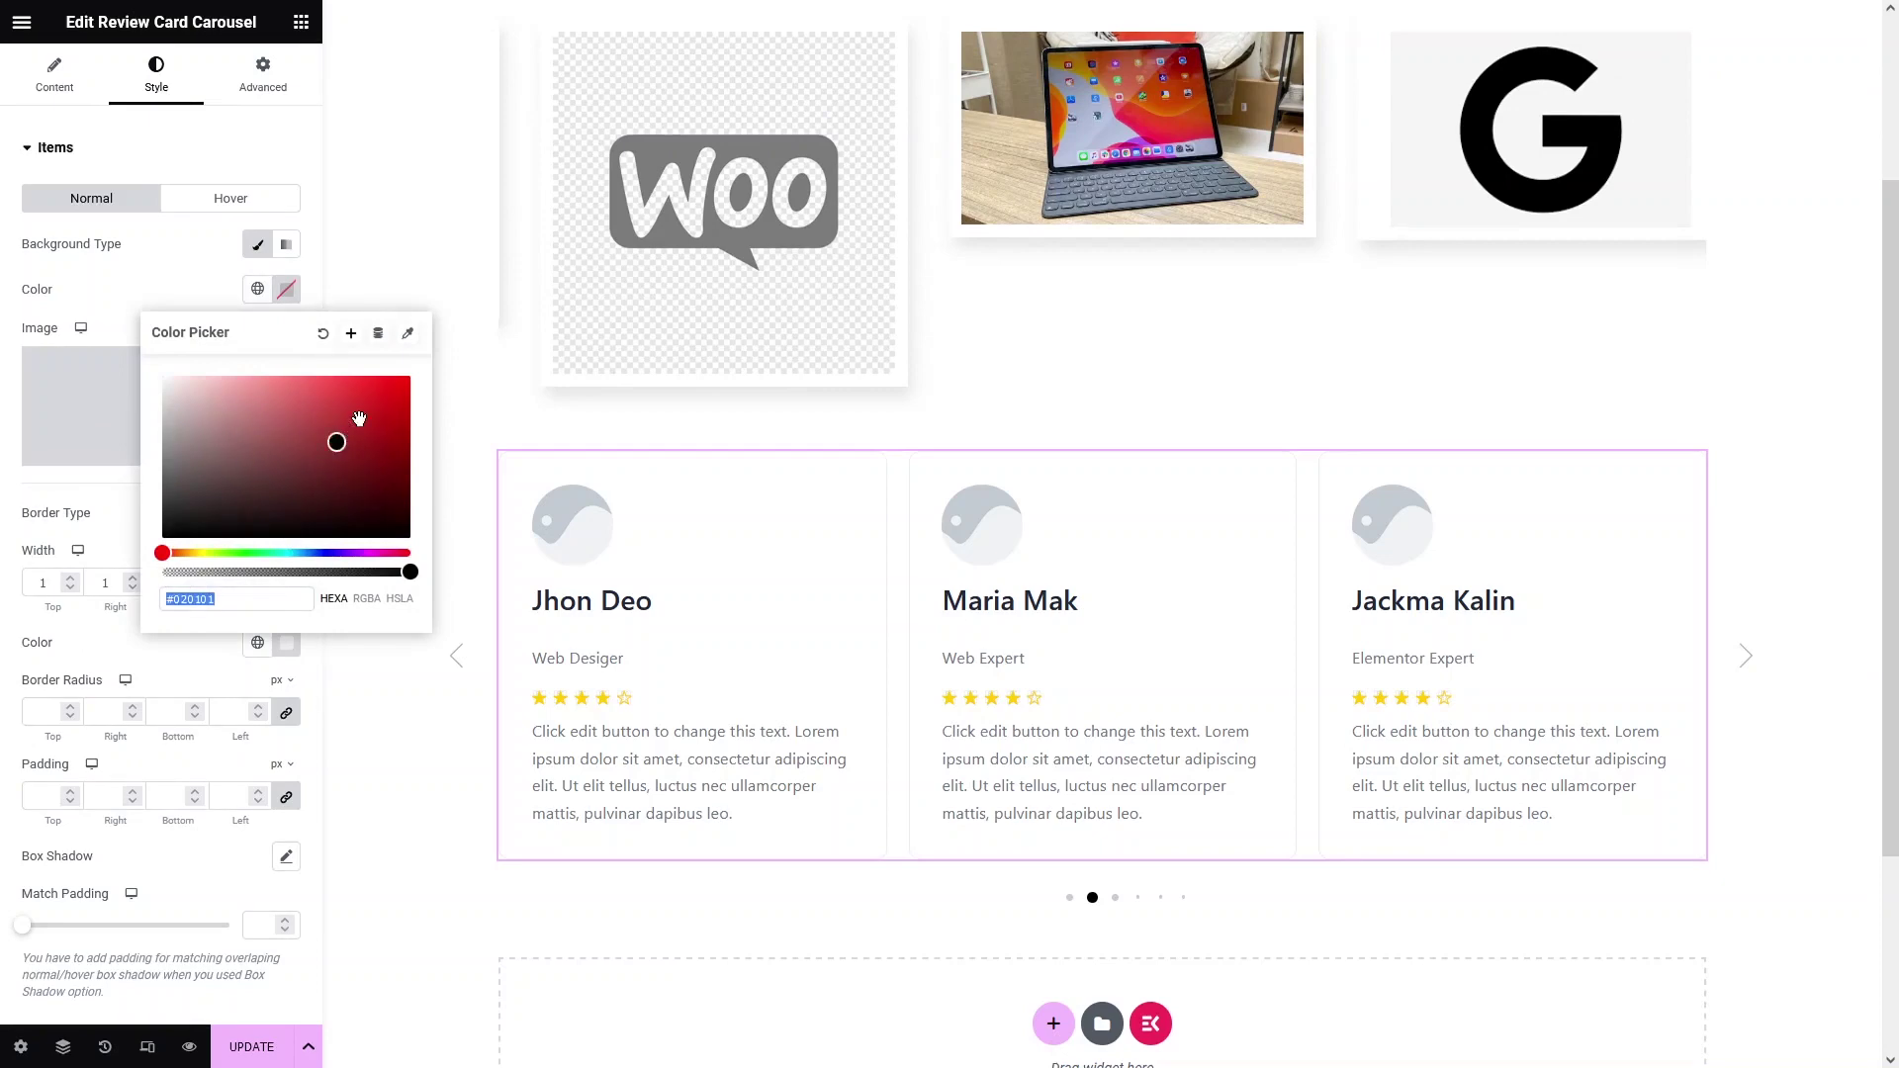
mouse_move(335, 436)
left_mouse_down()
mouse_move(373, 403)
mouse_move(154, 323)
left_mouse_up()
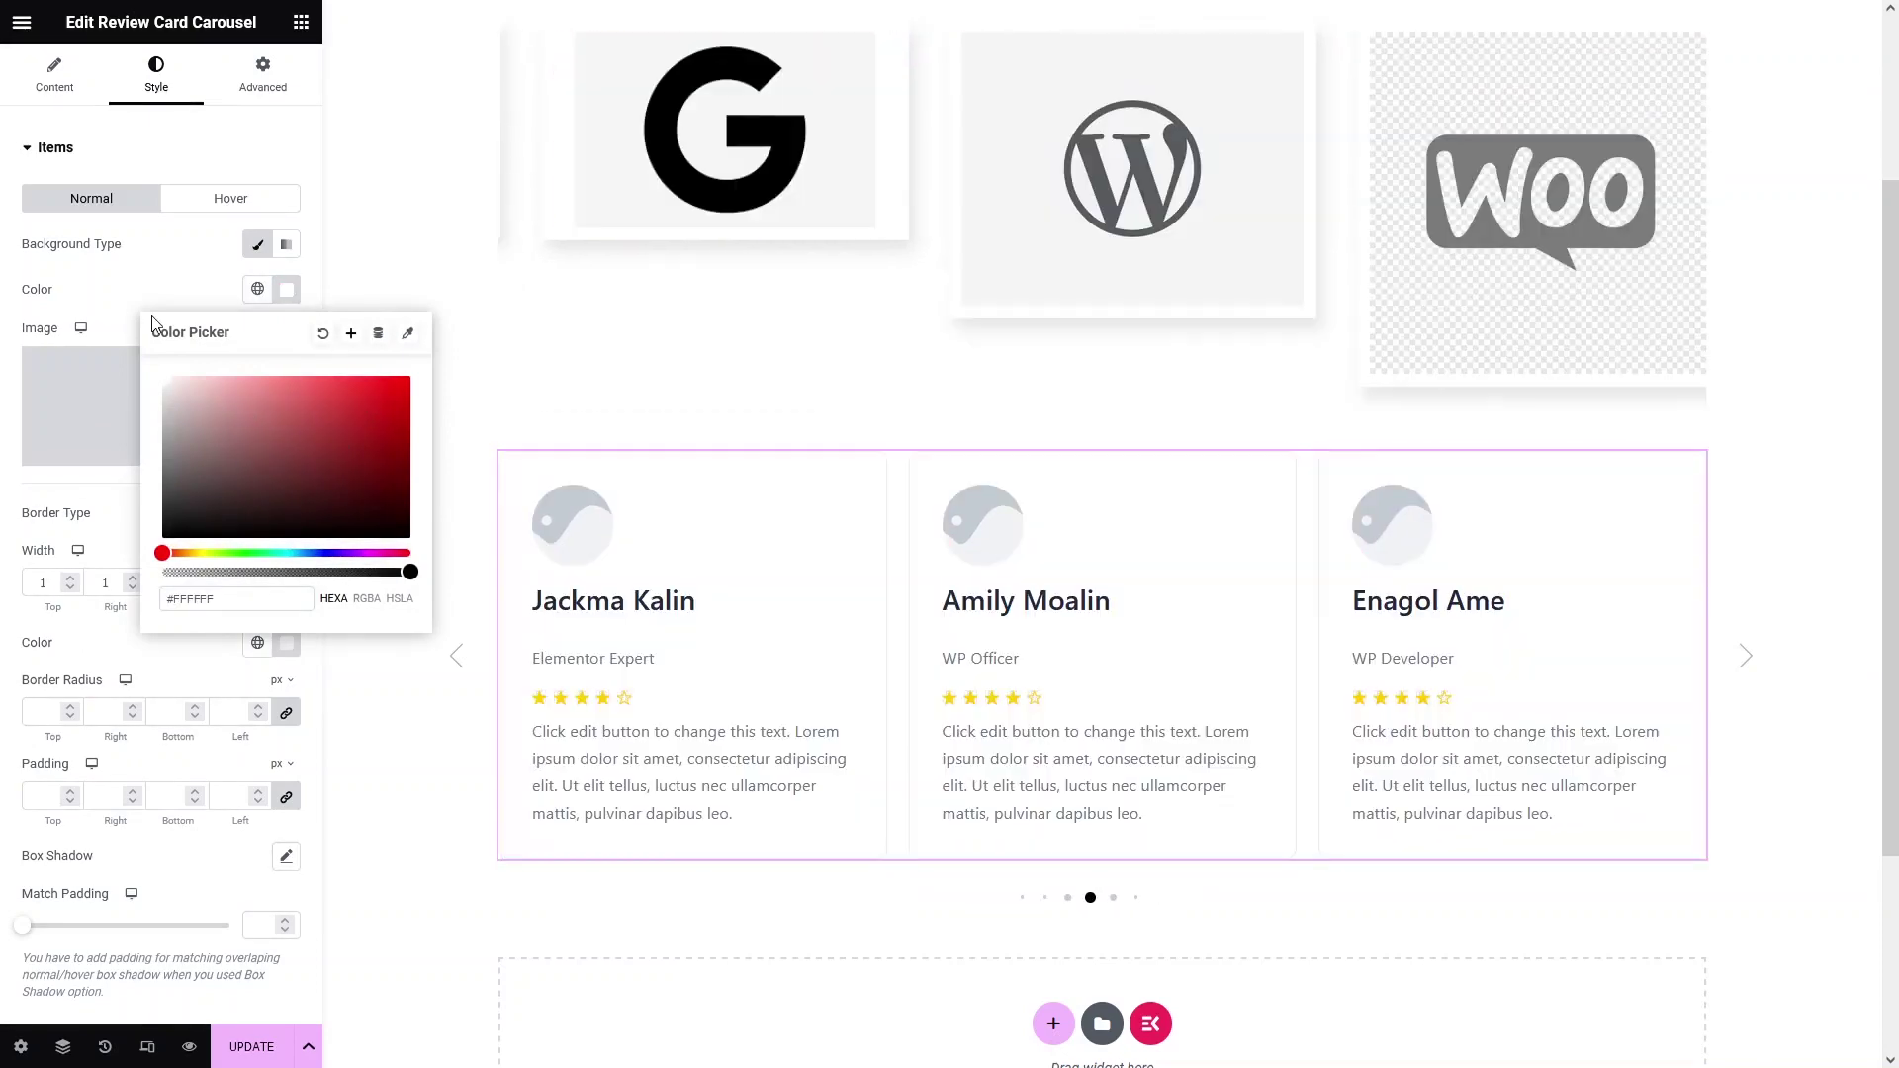
left_click(314, 336)
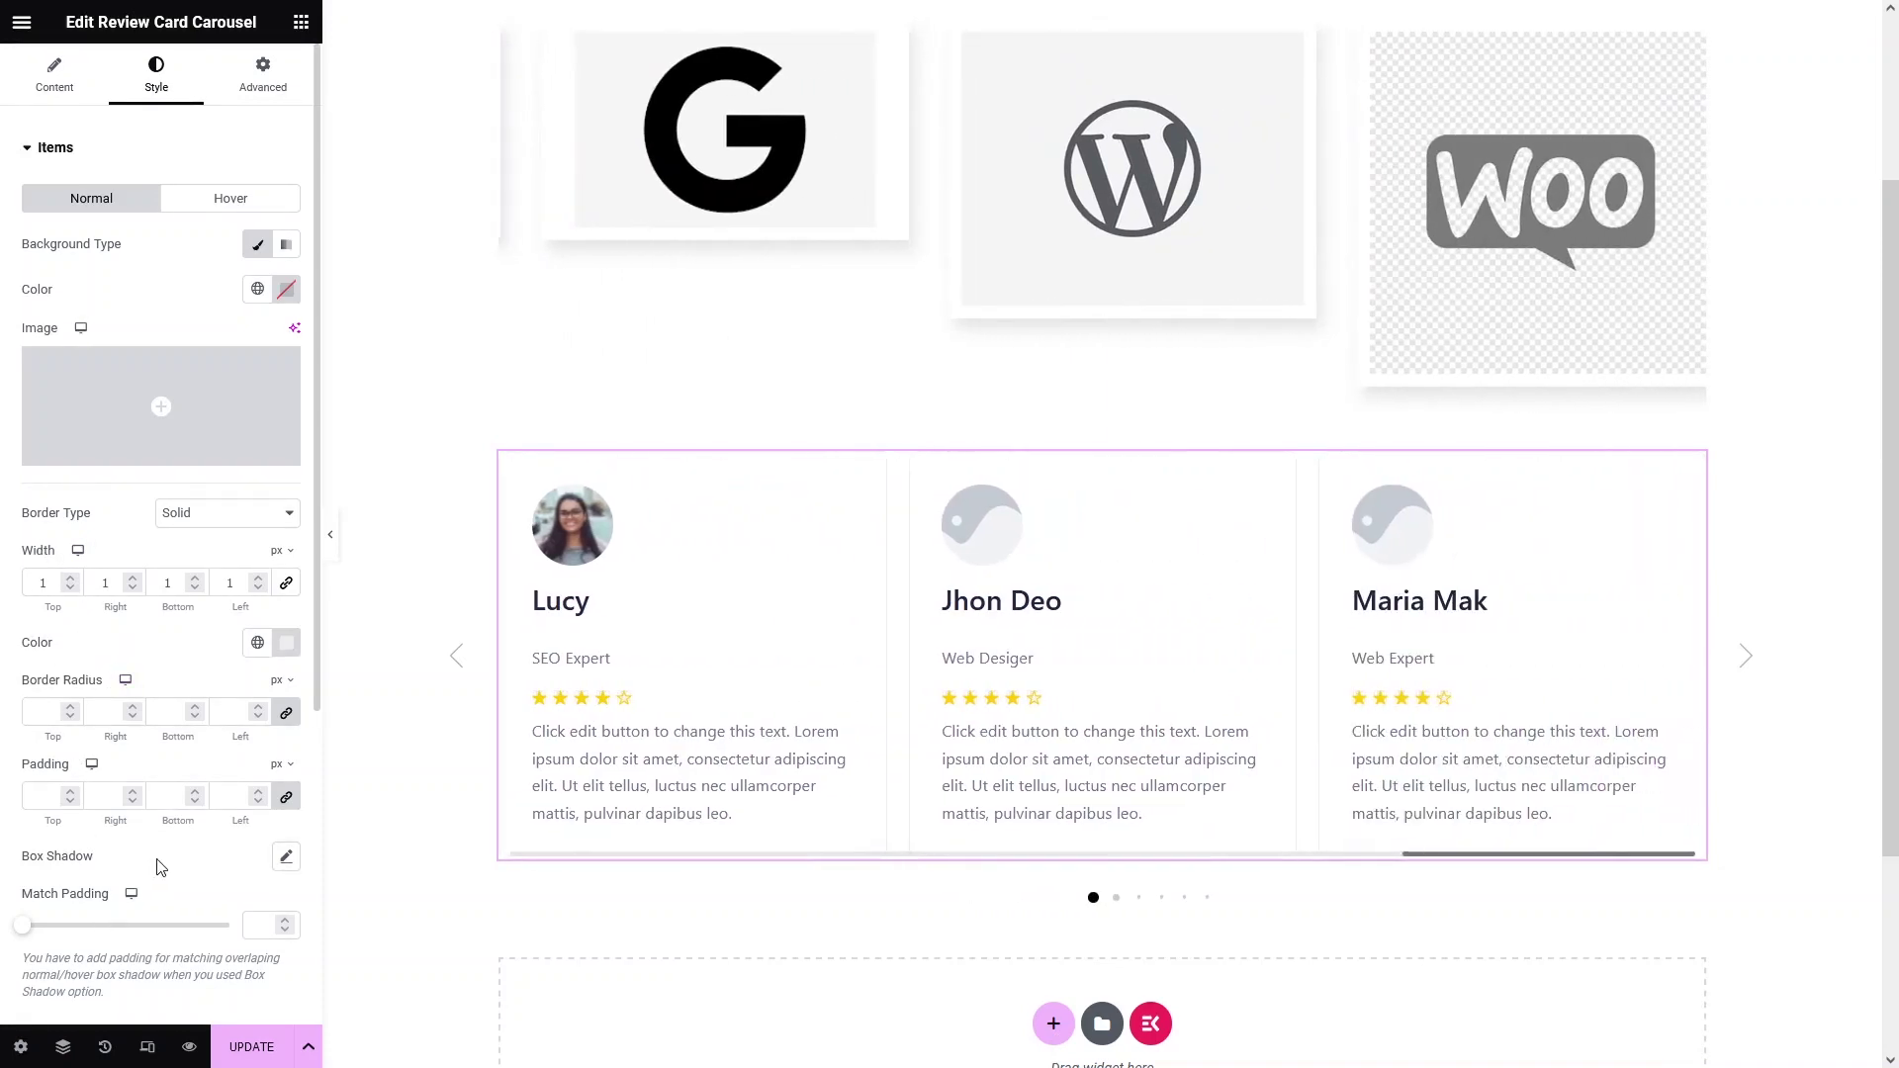
Set the border type of the reviewer images to Solid in the image style settings.
scroll(179, 891, "down", 5)
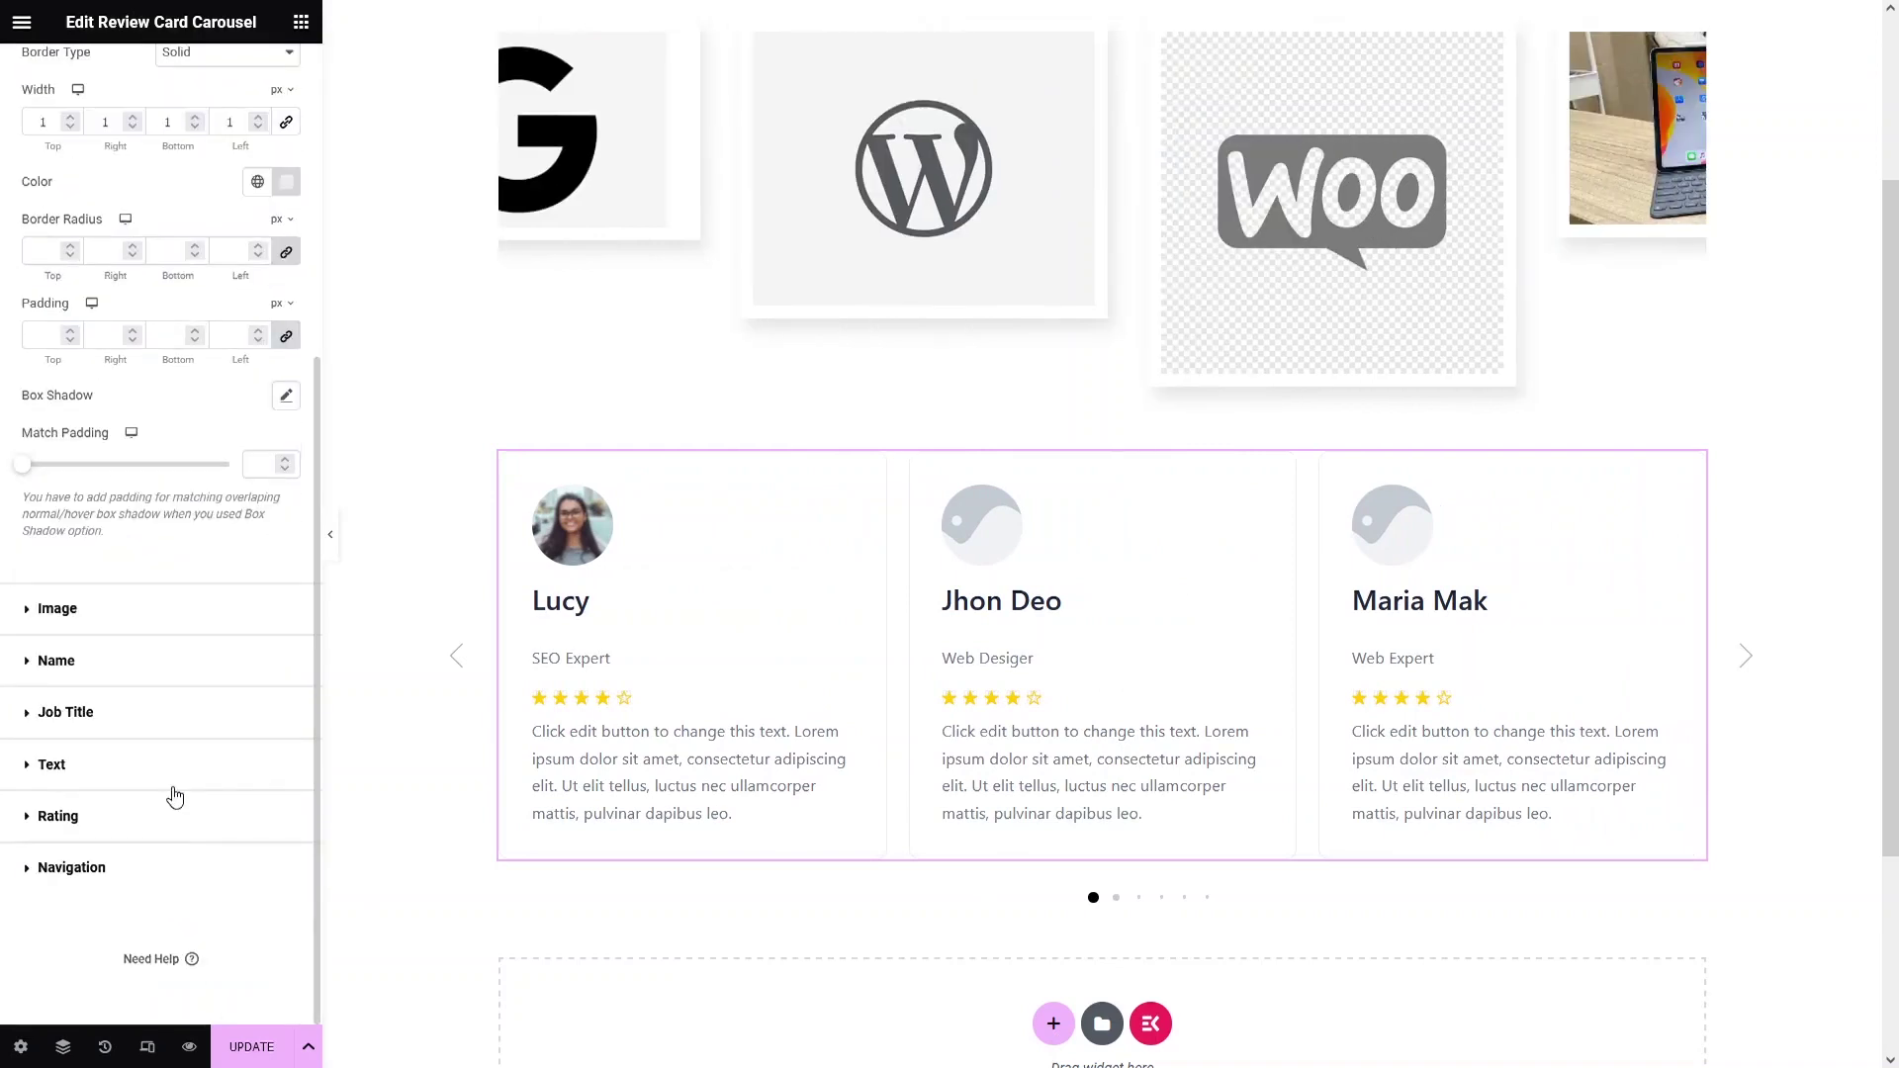
left_click(54, 610)
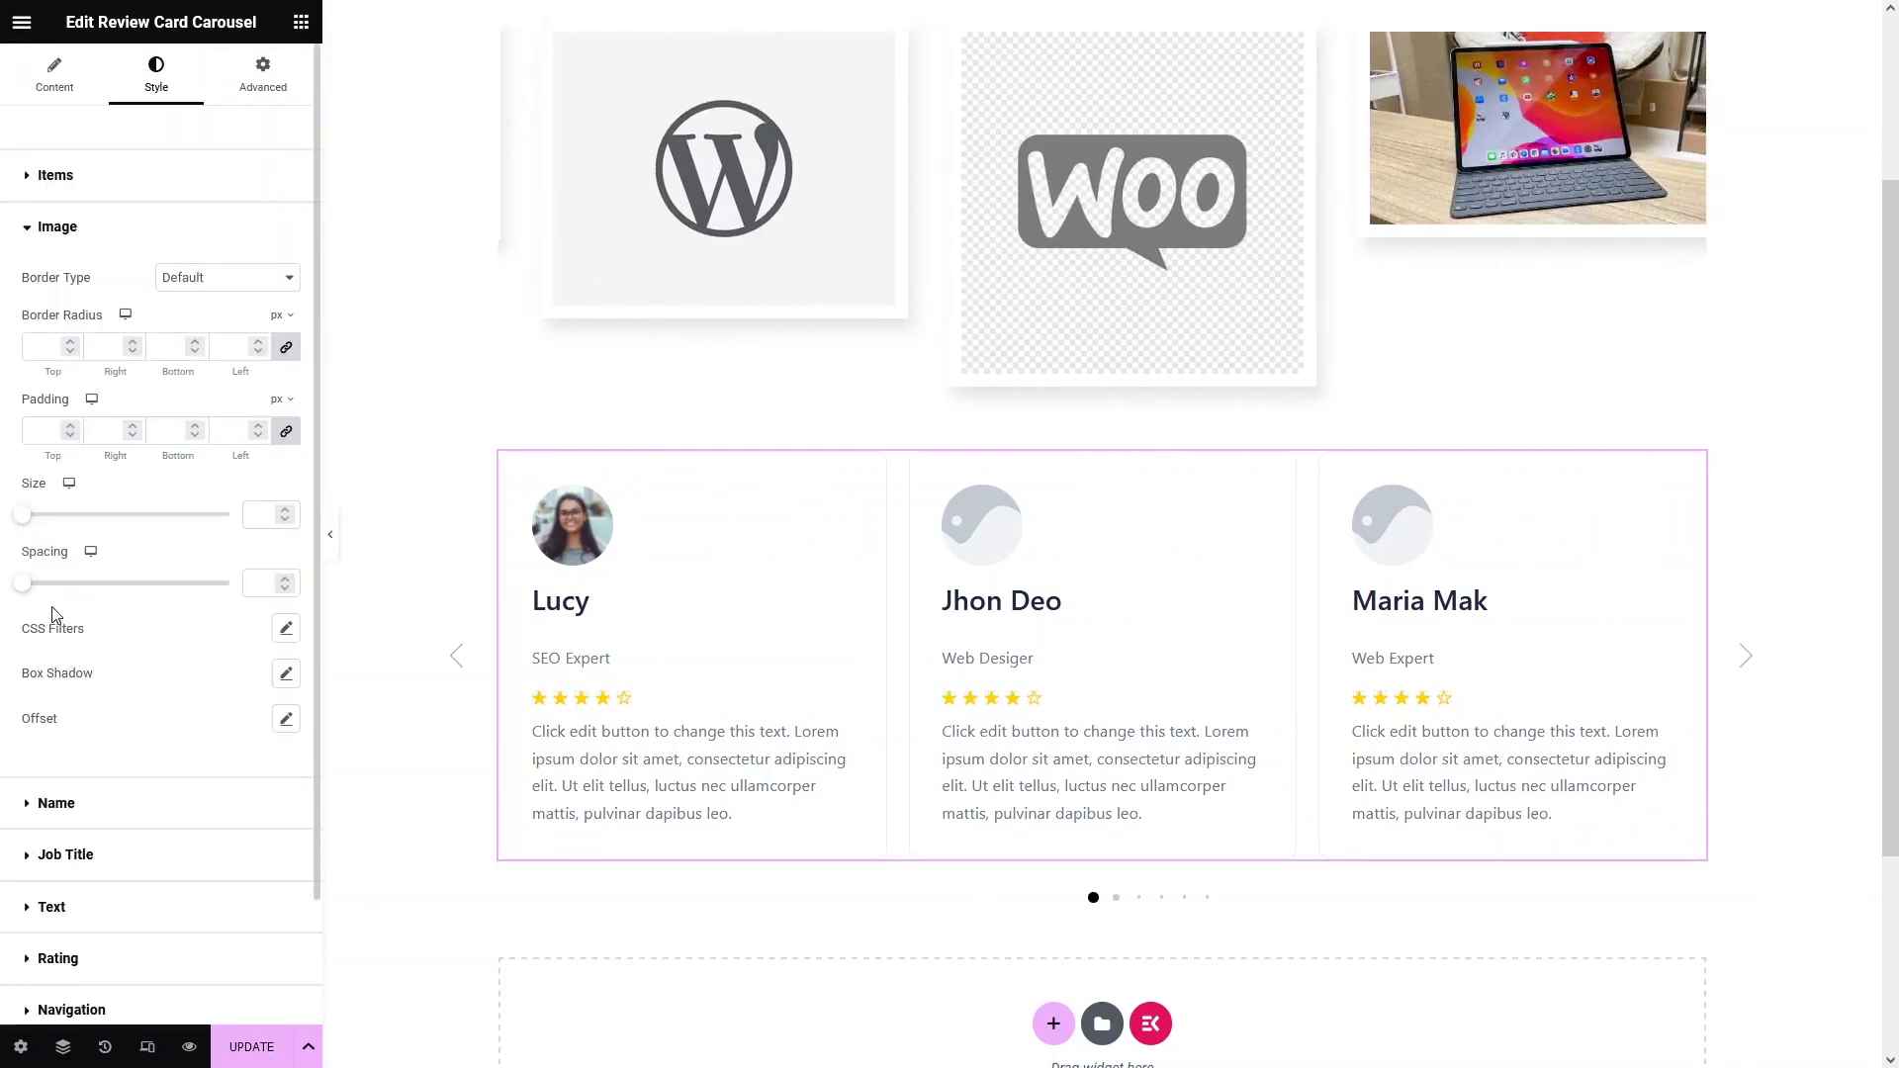
left_click(178, 295)
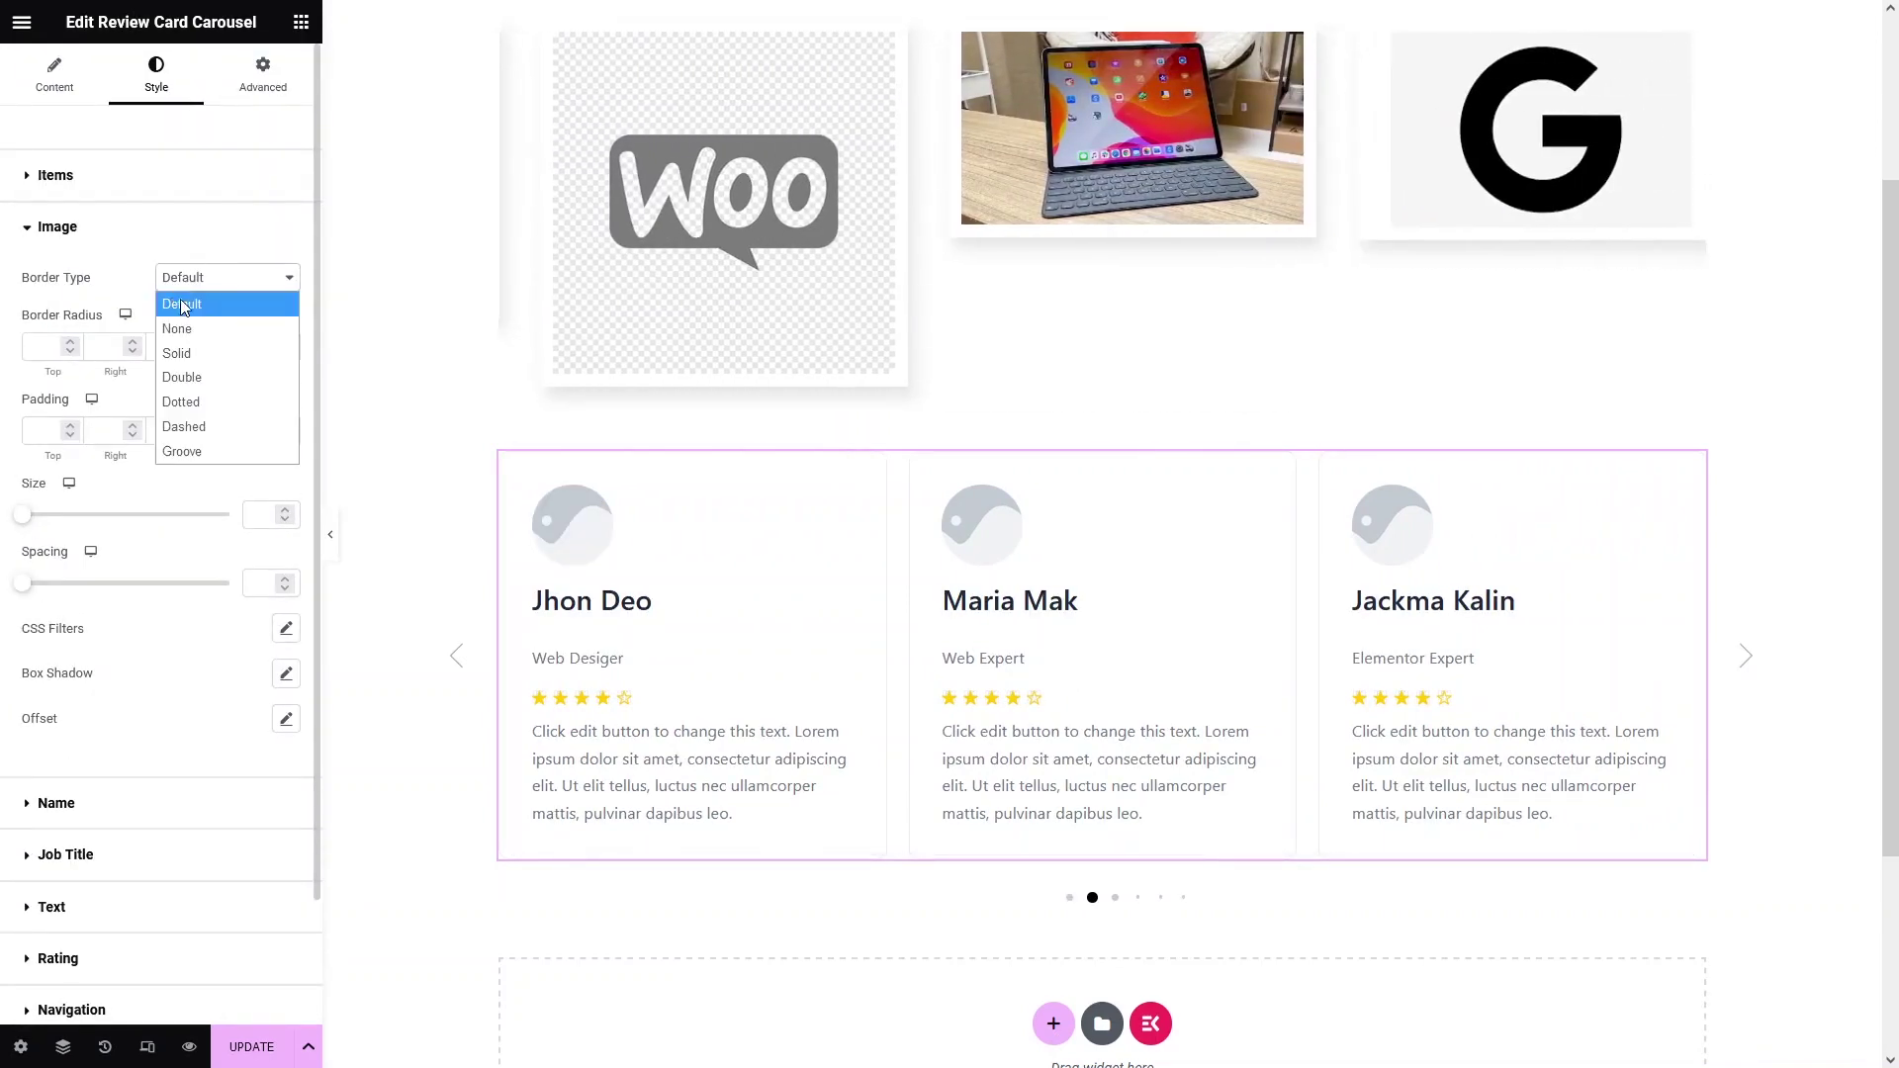
left_click(191, 341)
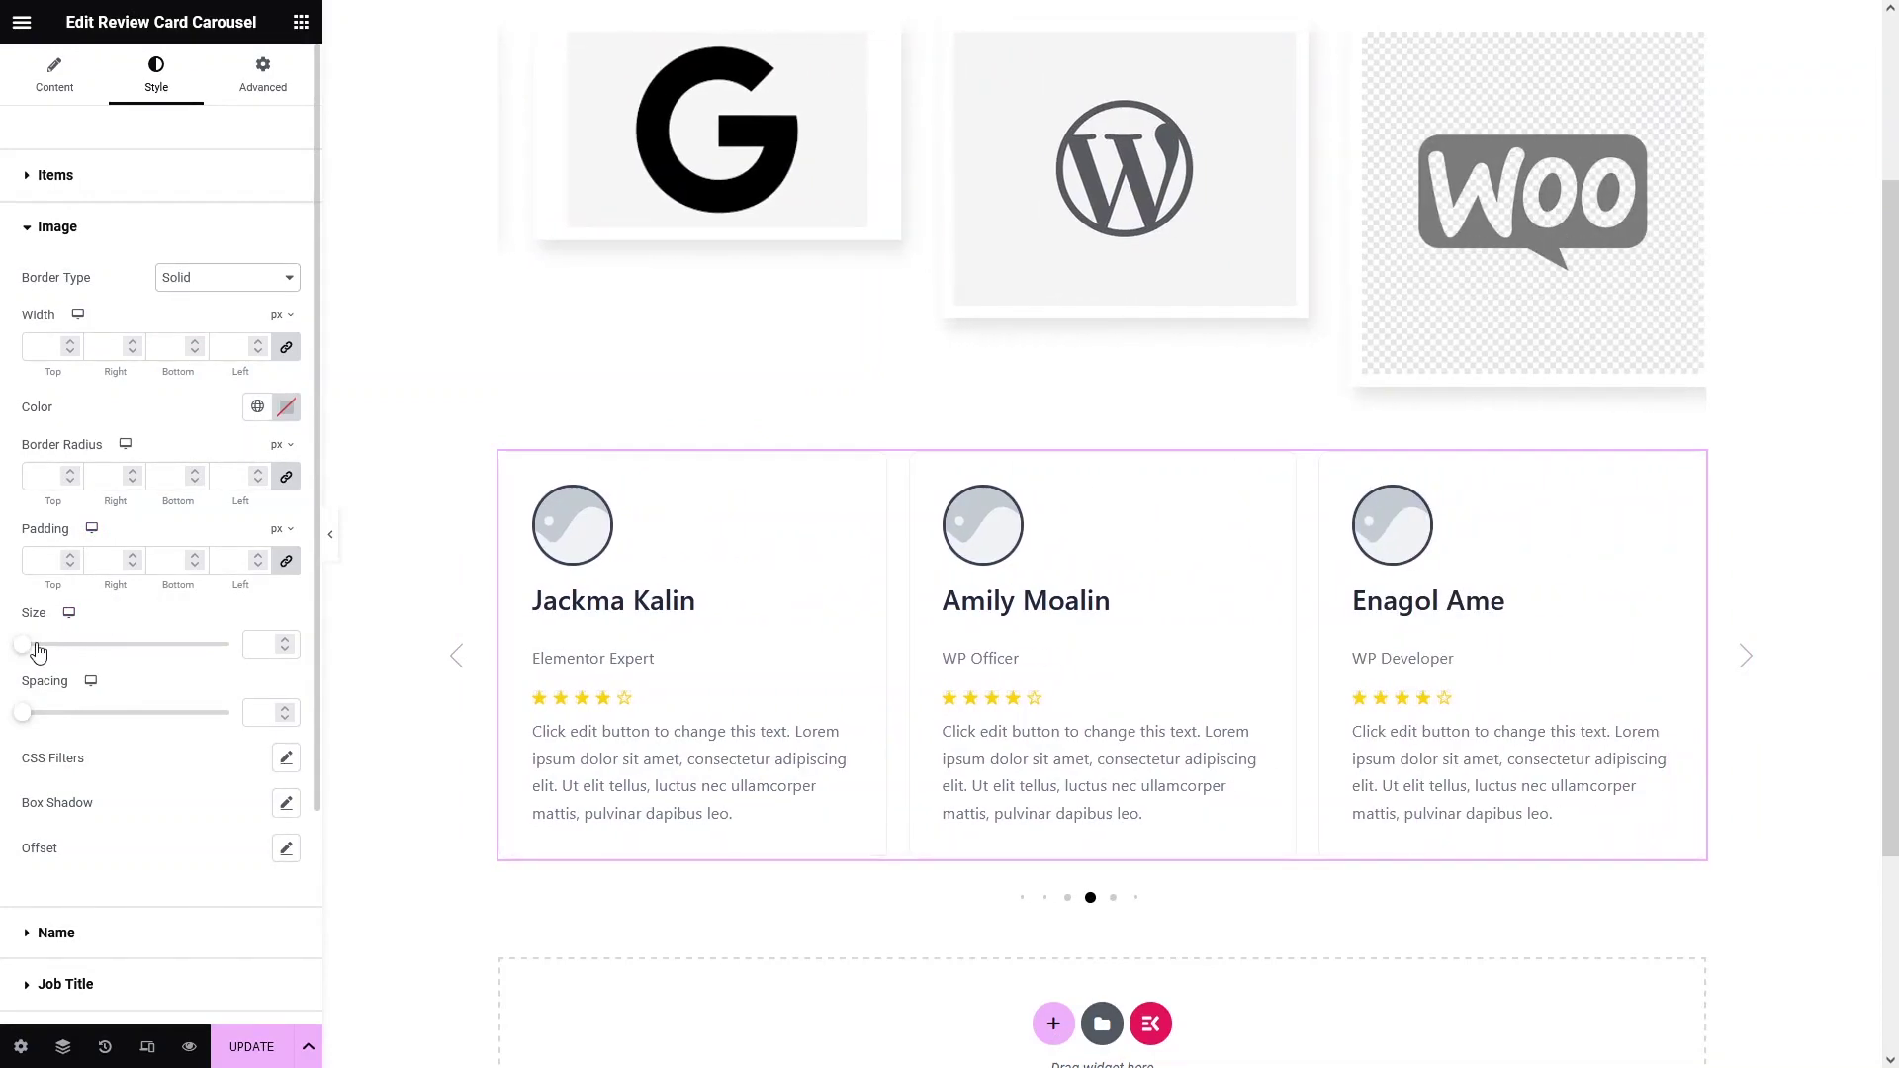
Try enlarging the reviewer images to a size of about 259, clear the size value, and collapse the image style settings.
mouse_move(39, 644)
left_mouse_down()
mouse_move(97, 651)
mouse_move(22, 645)
left_mouse_up()
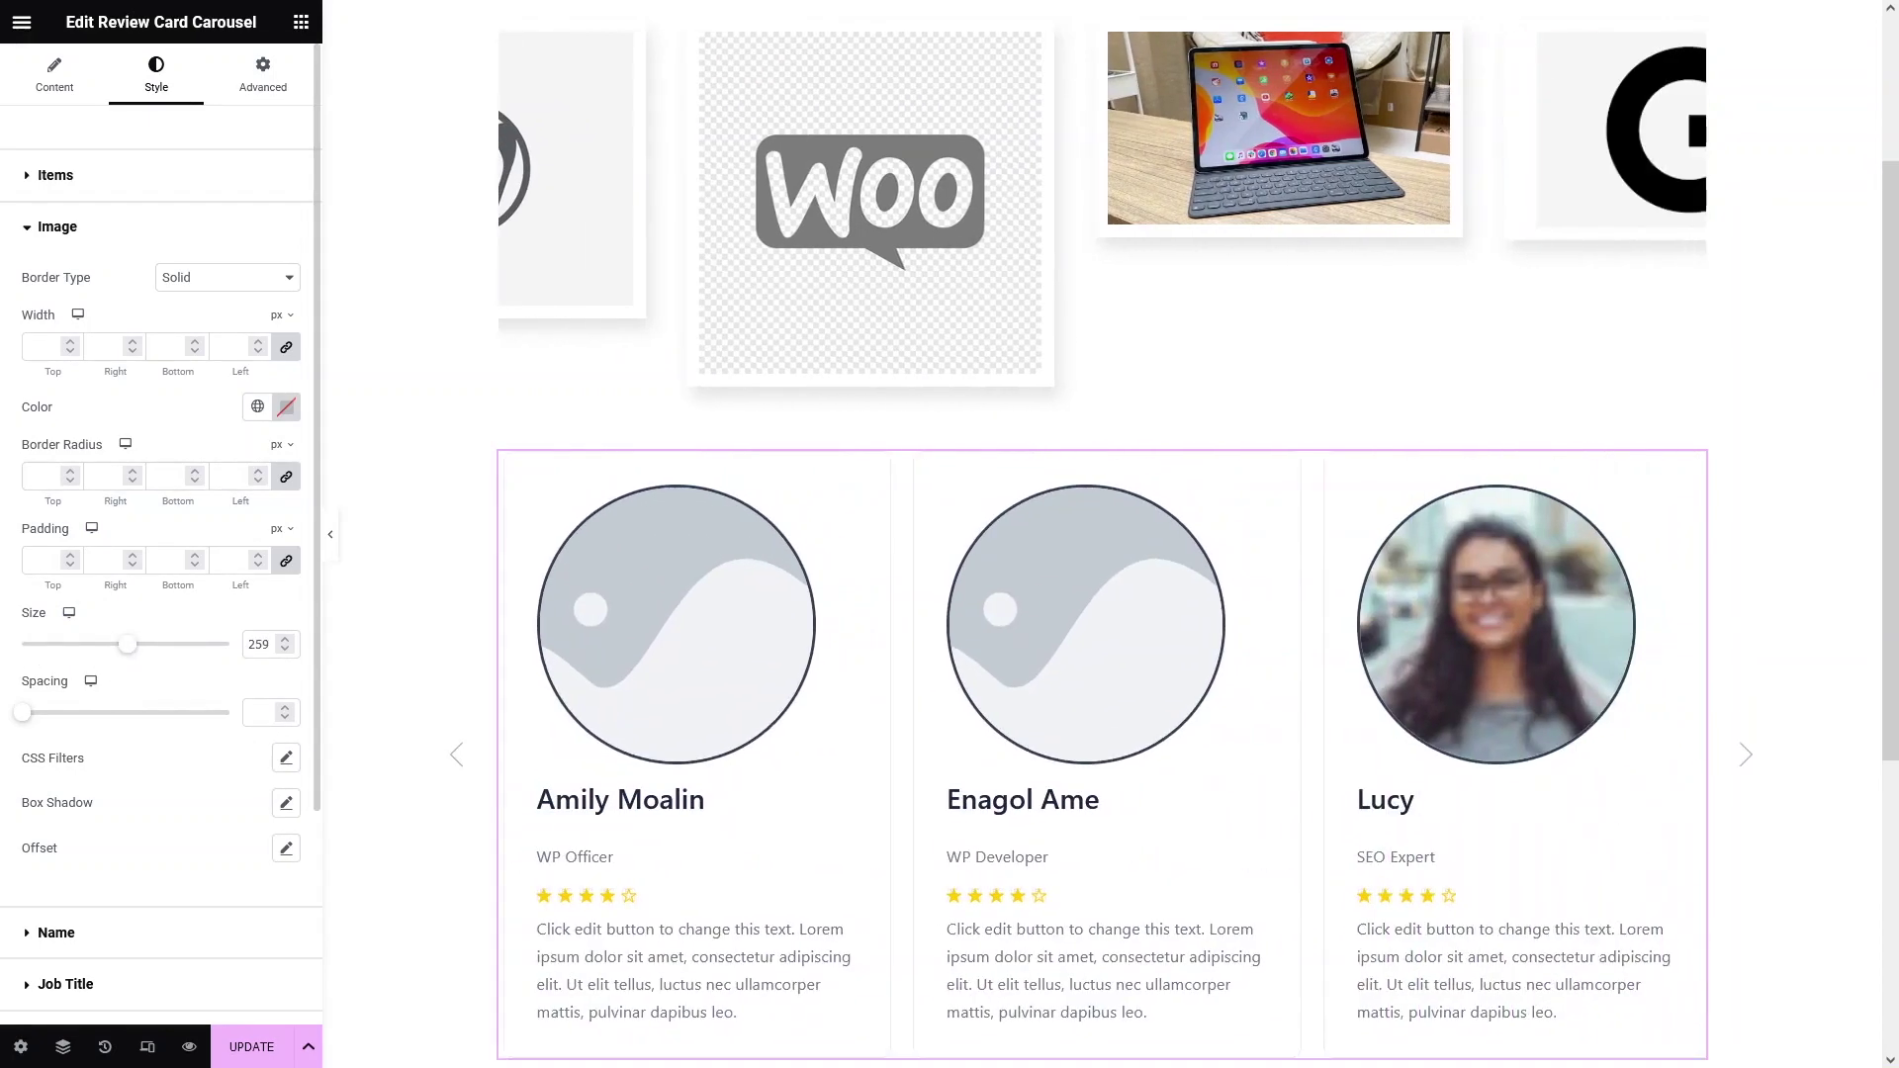
key("BackSpace")
key("BackSpace")
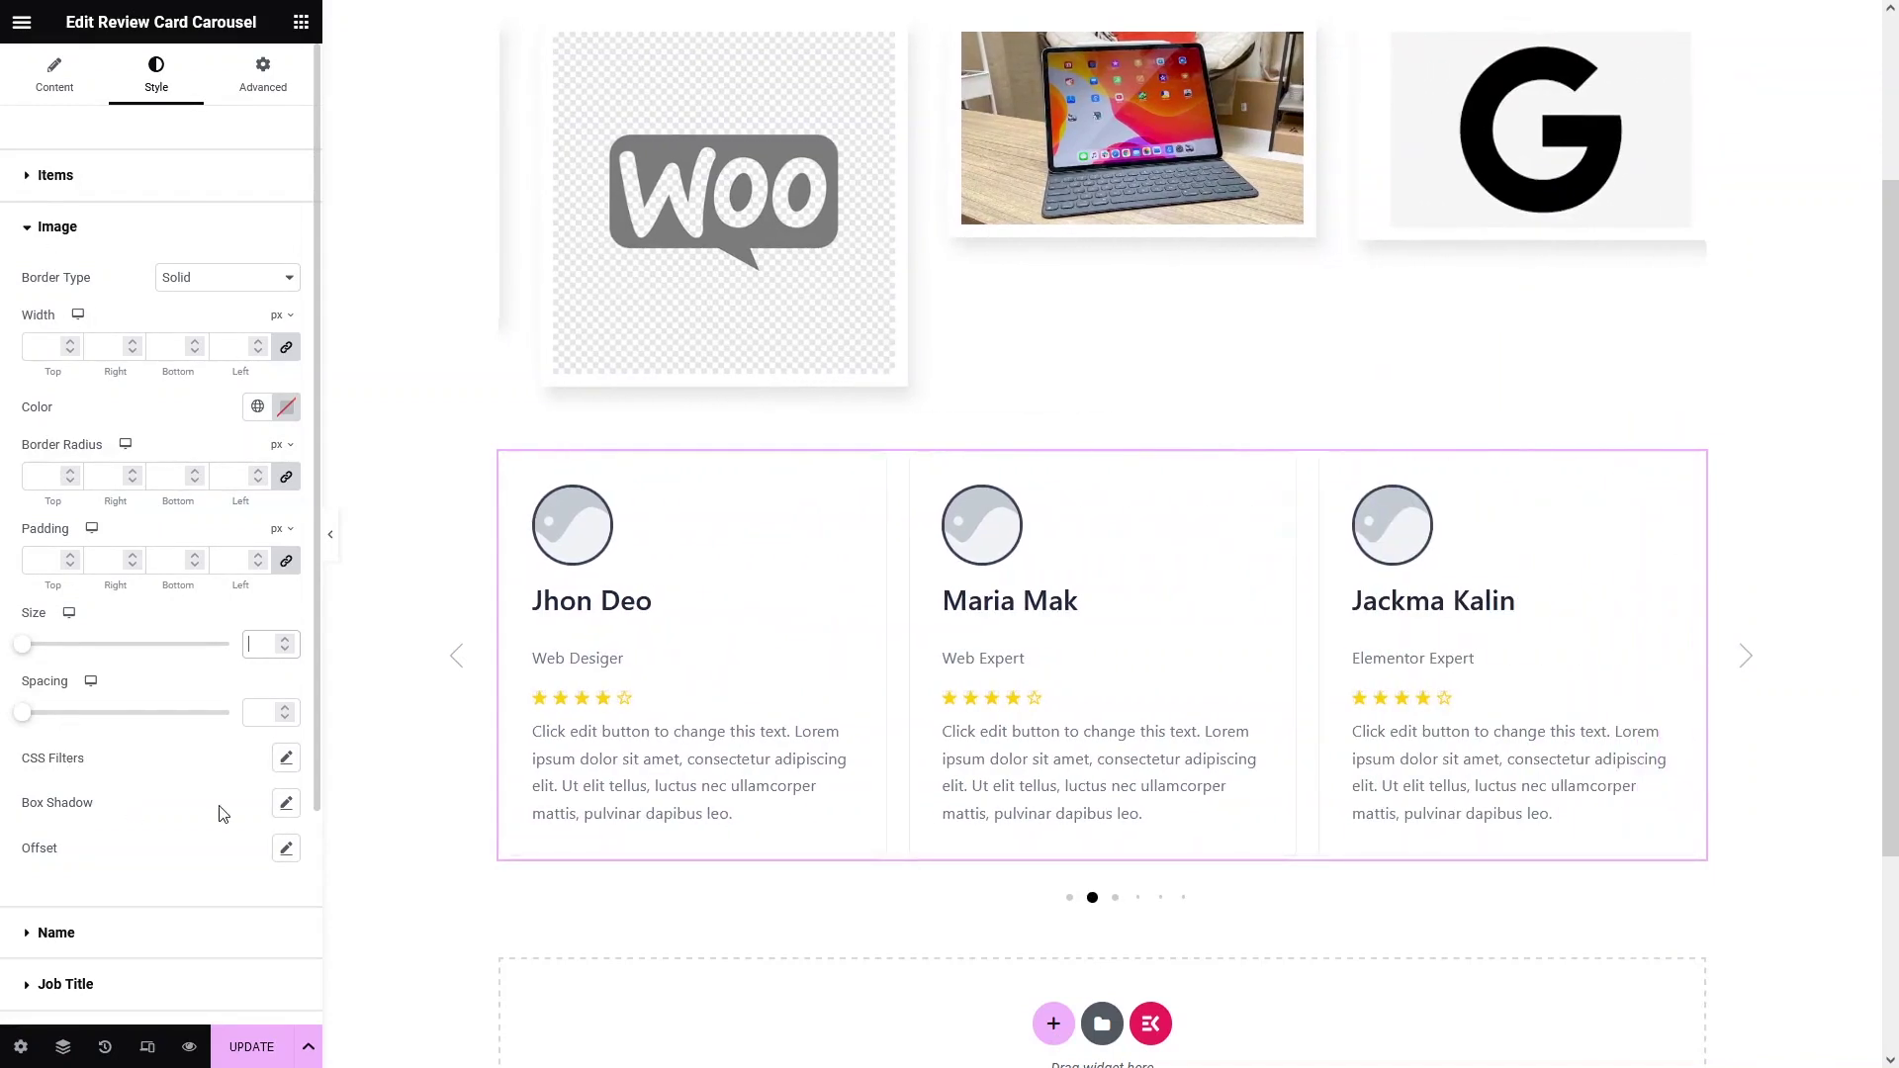
left_click(44, 237)
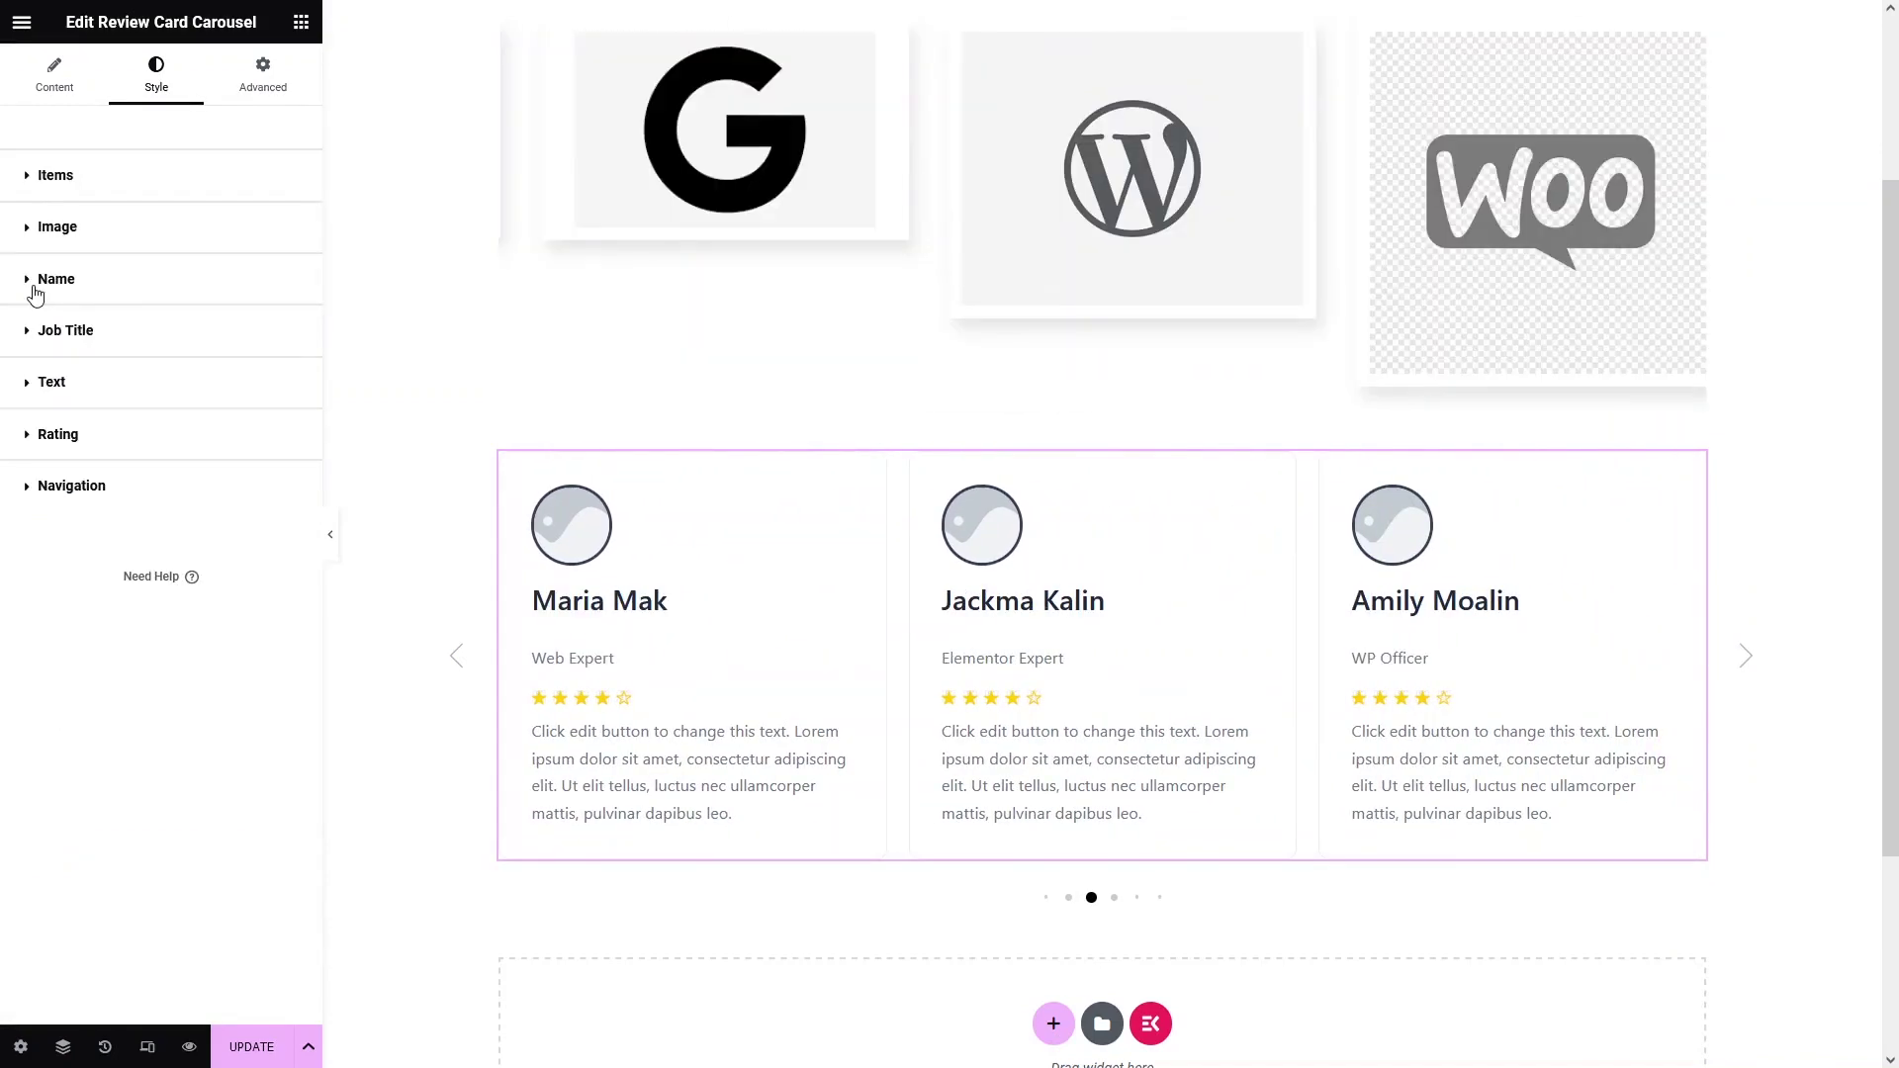
Examine the style options available for the reviewer name, job title and review text.
left_click(36, 291)
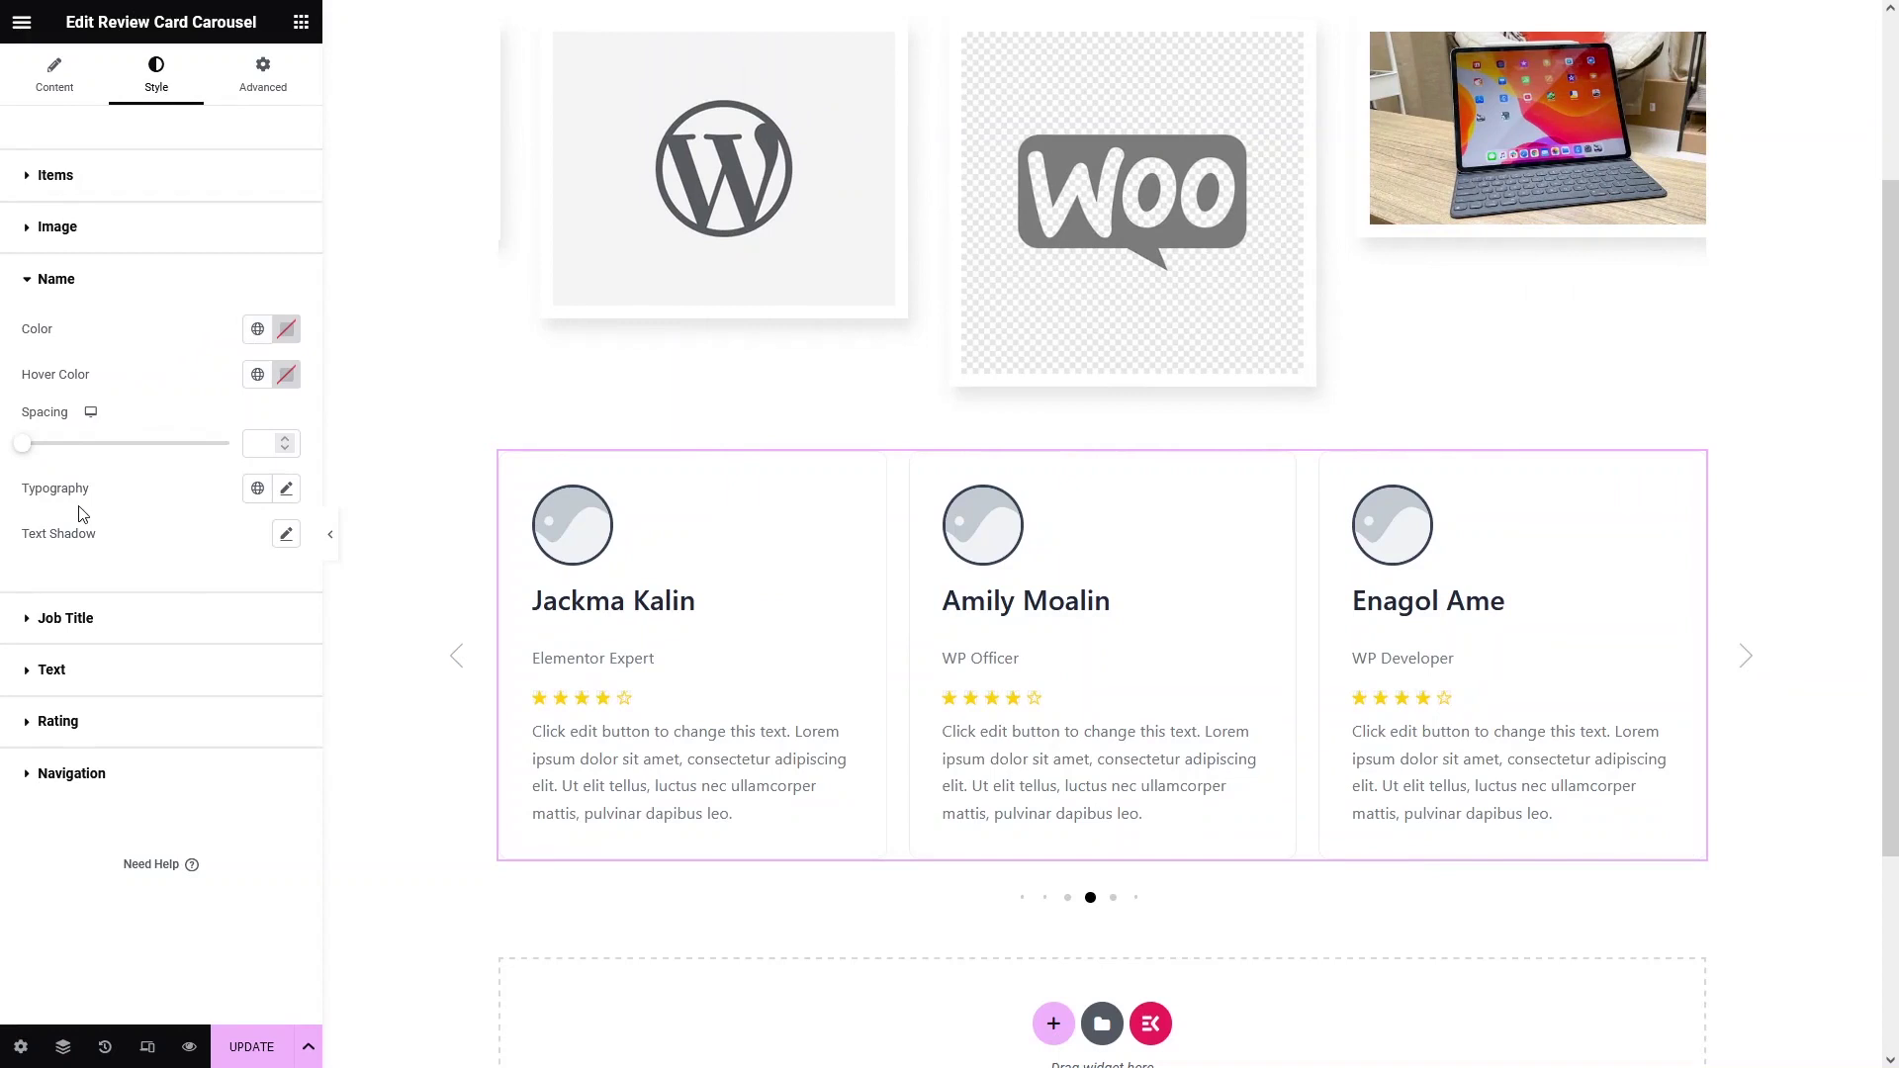
left_click(50, 620)
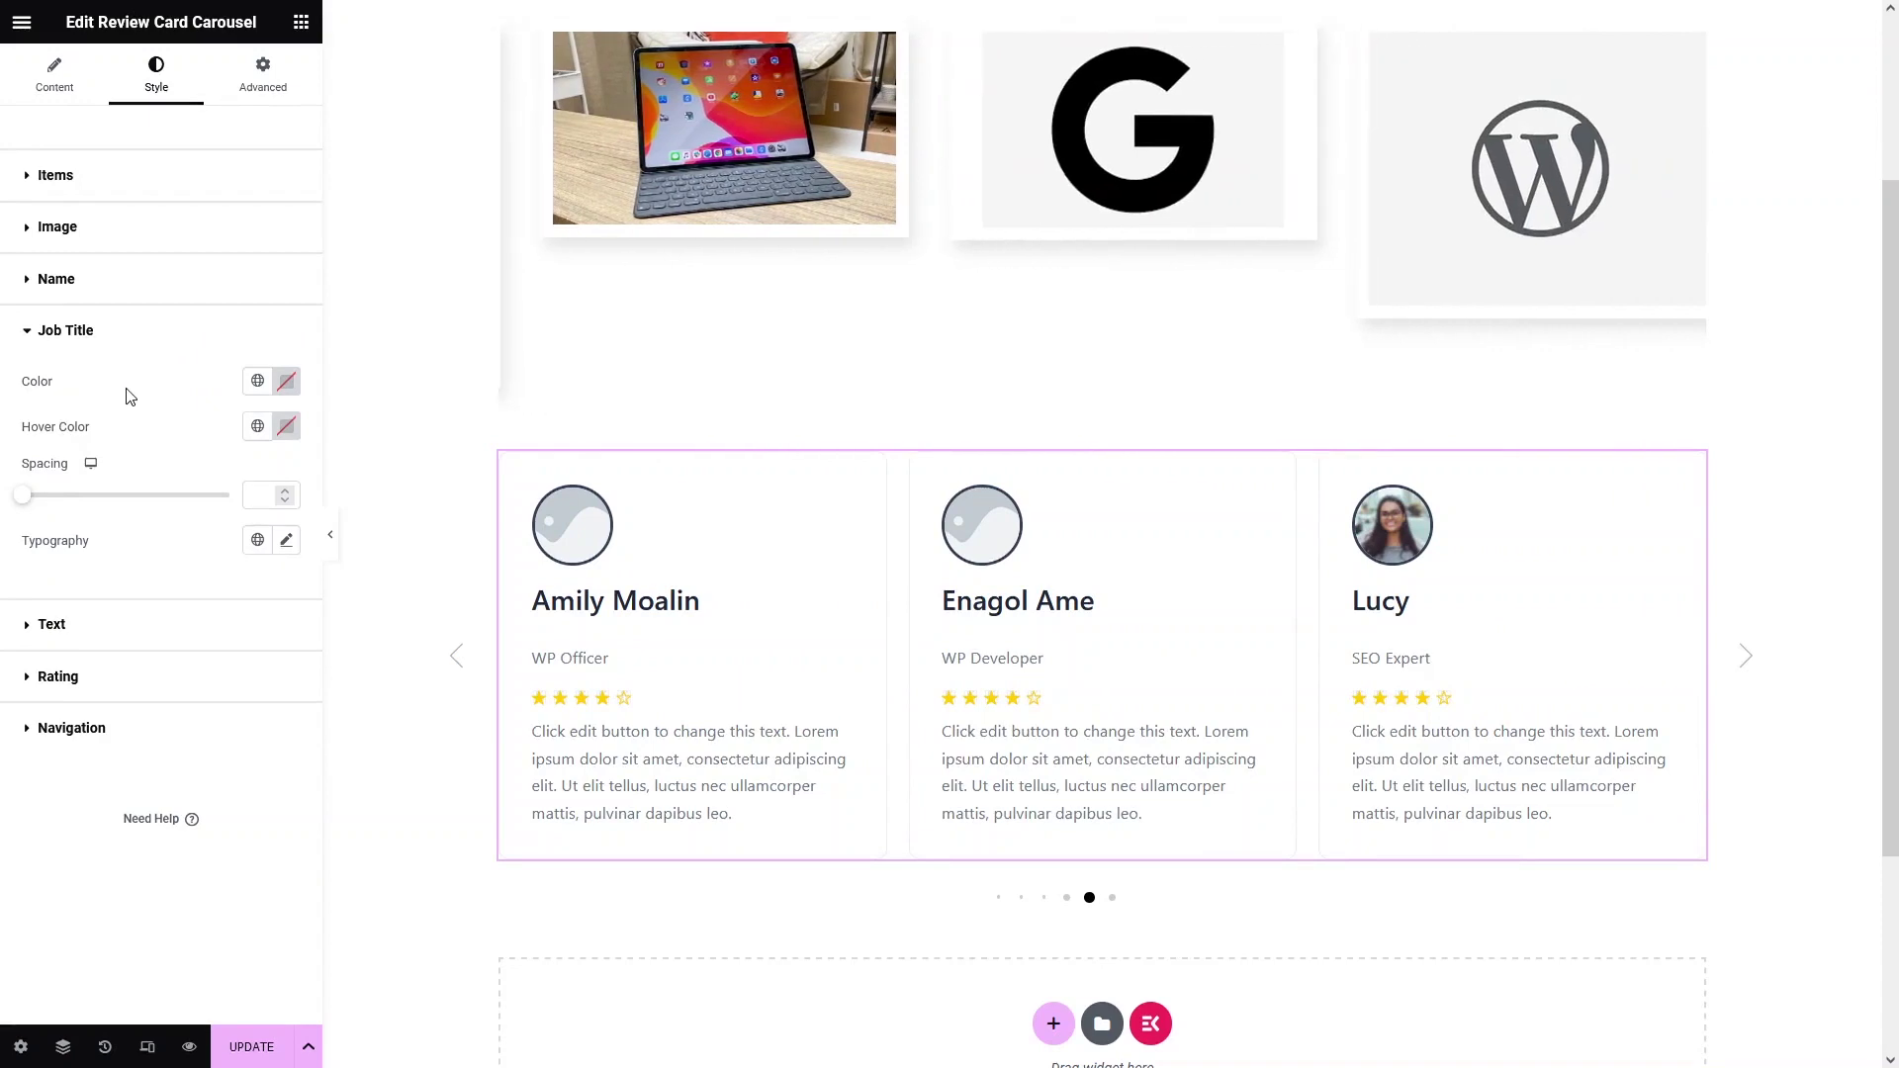
left_click(49, 625)
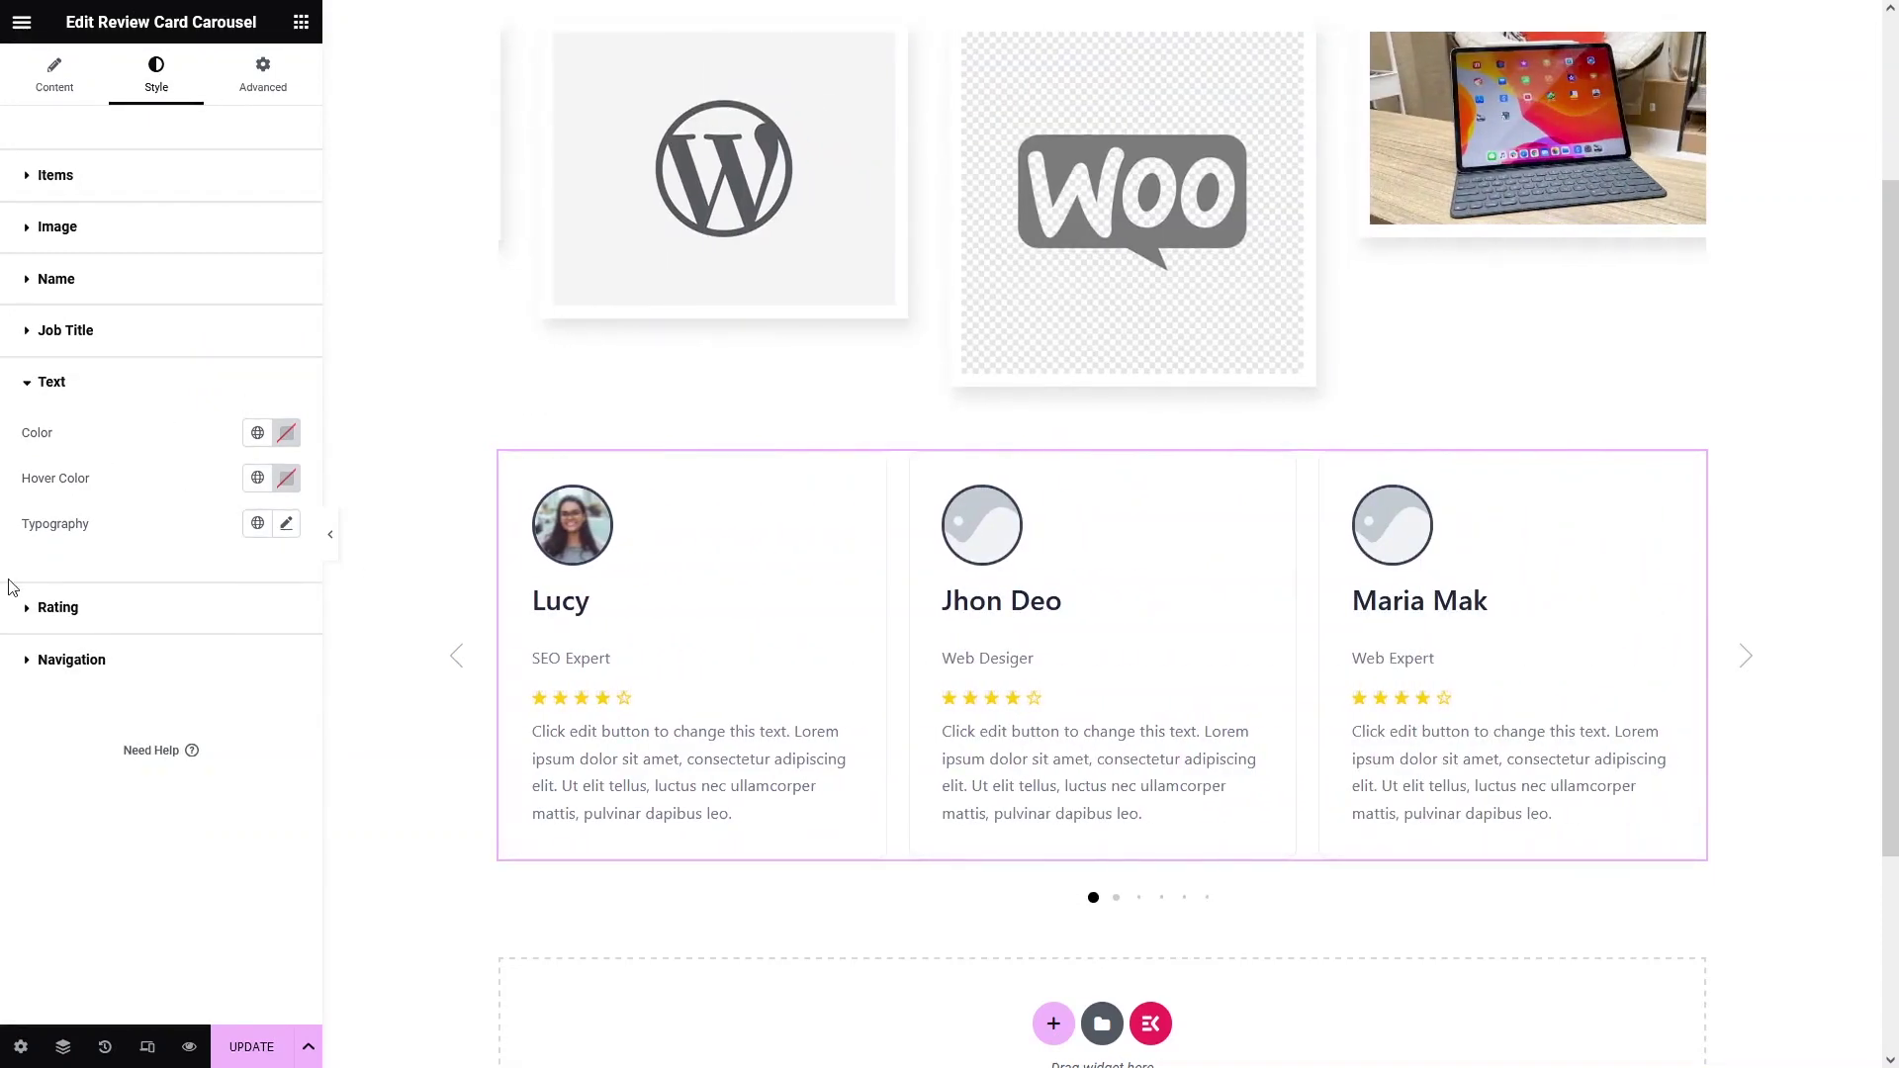
Try black (#000000) as the active color of the rating stars, reset it, and collapse the rating style settings.
left_click(26, 627)
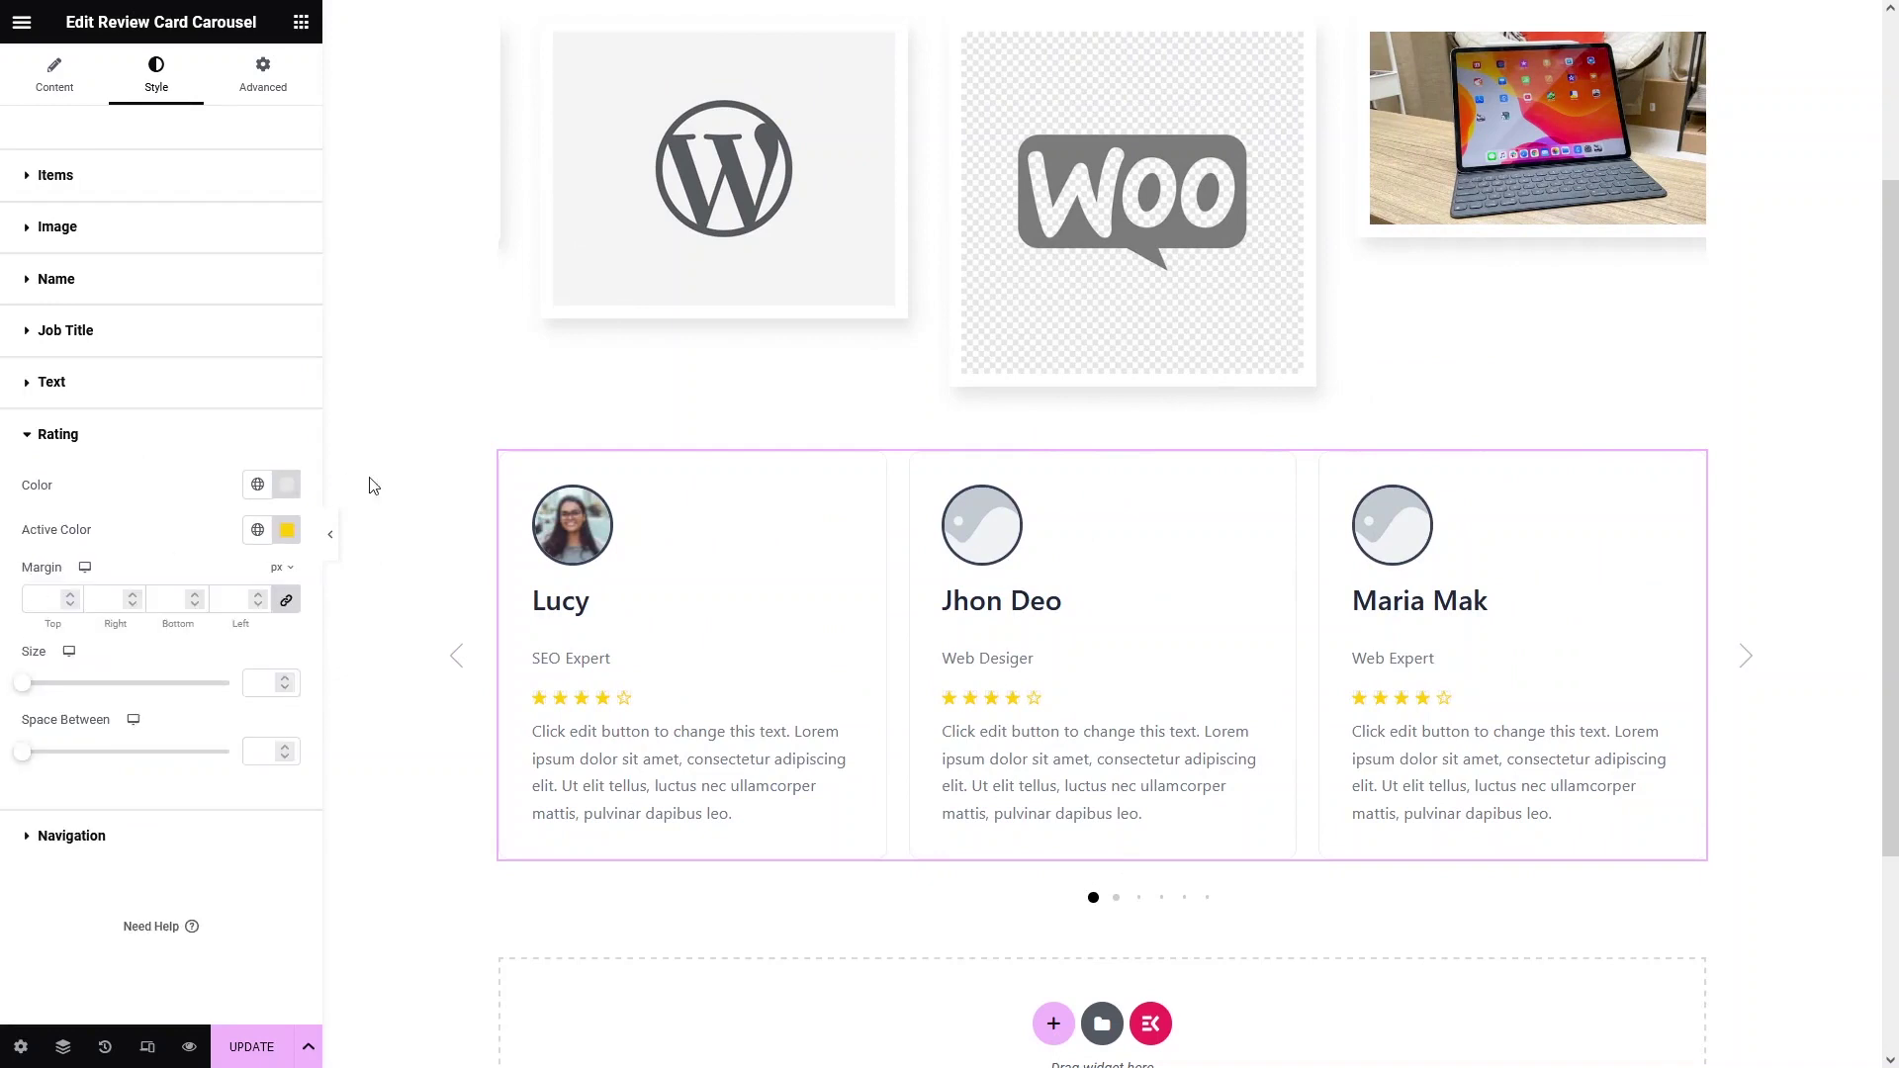
left_click(287, 531)
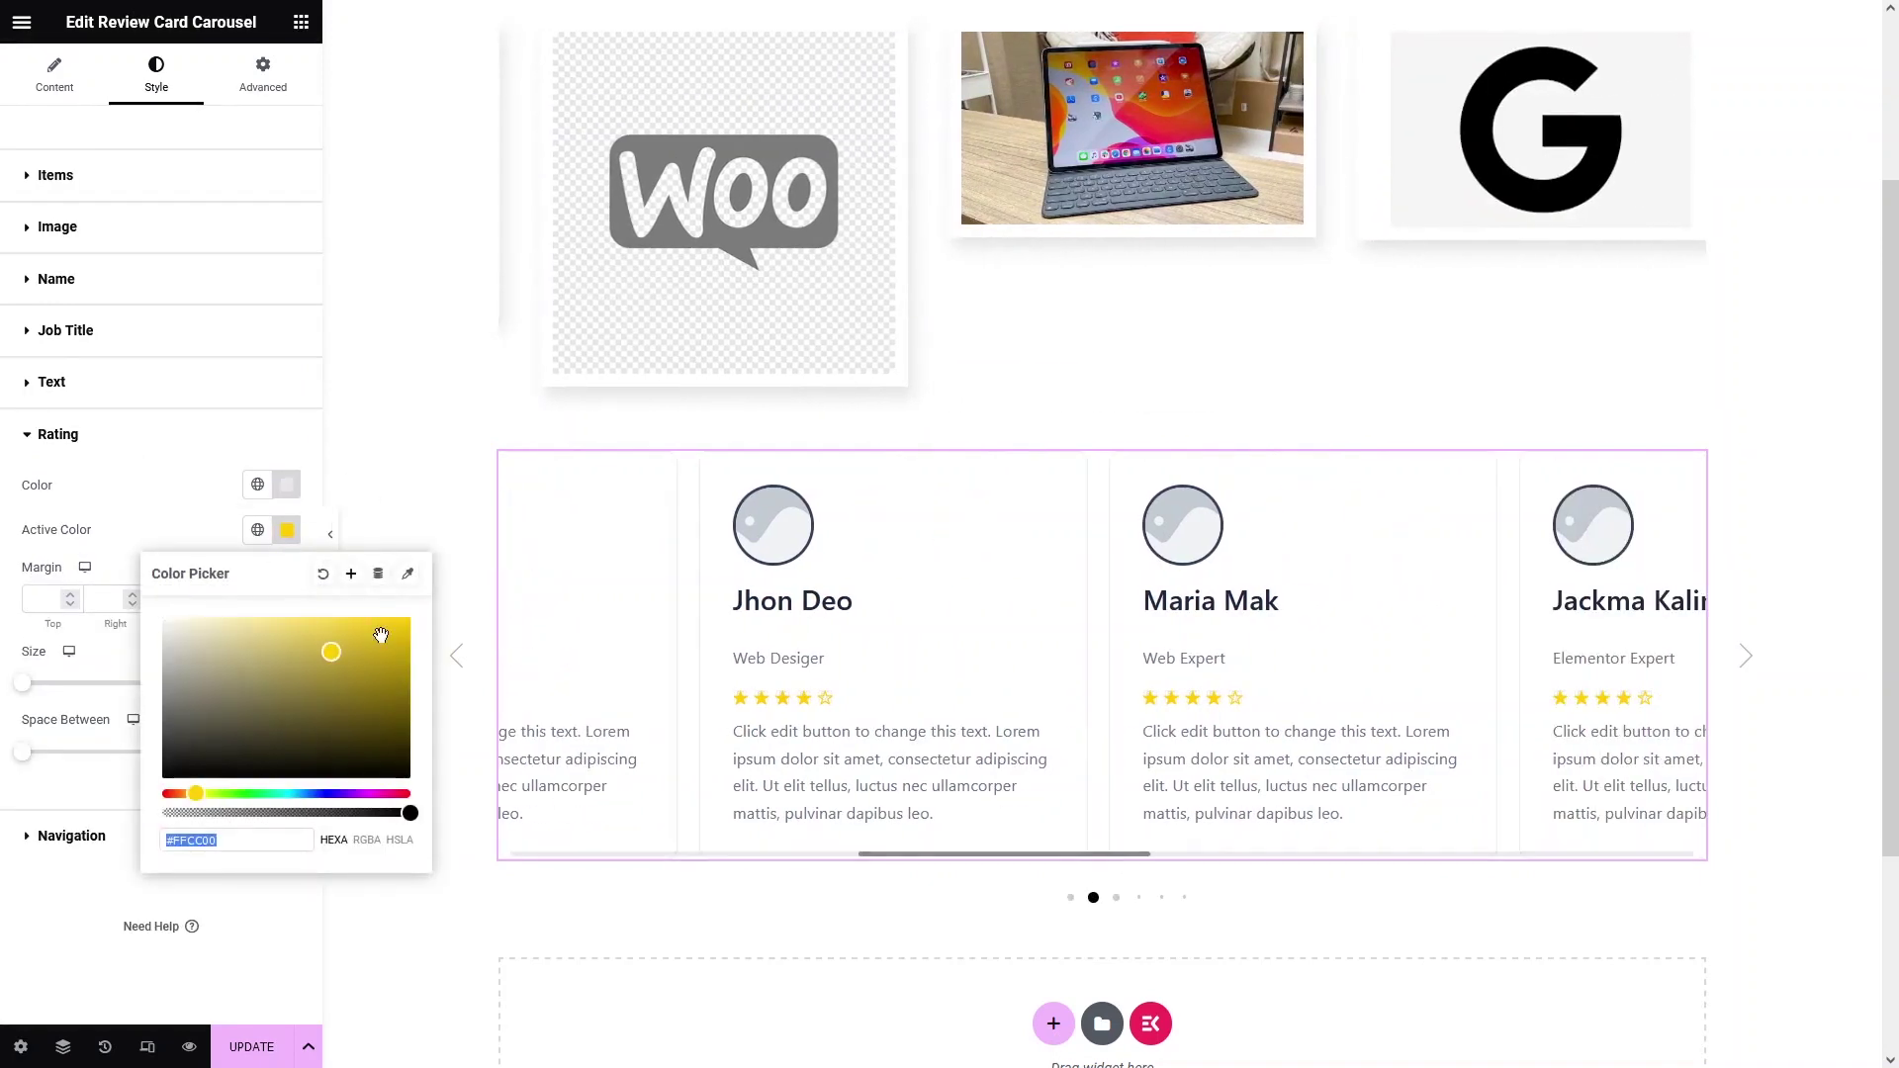
left_click_drag(326, 649, 315, 779)
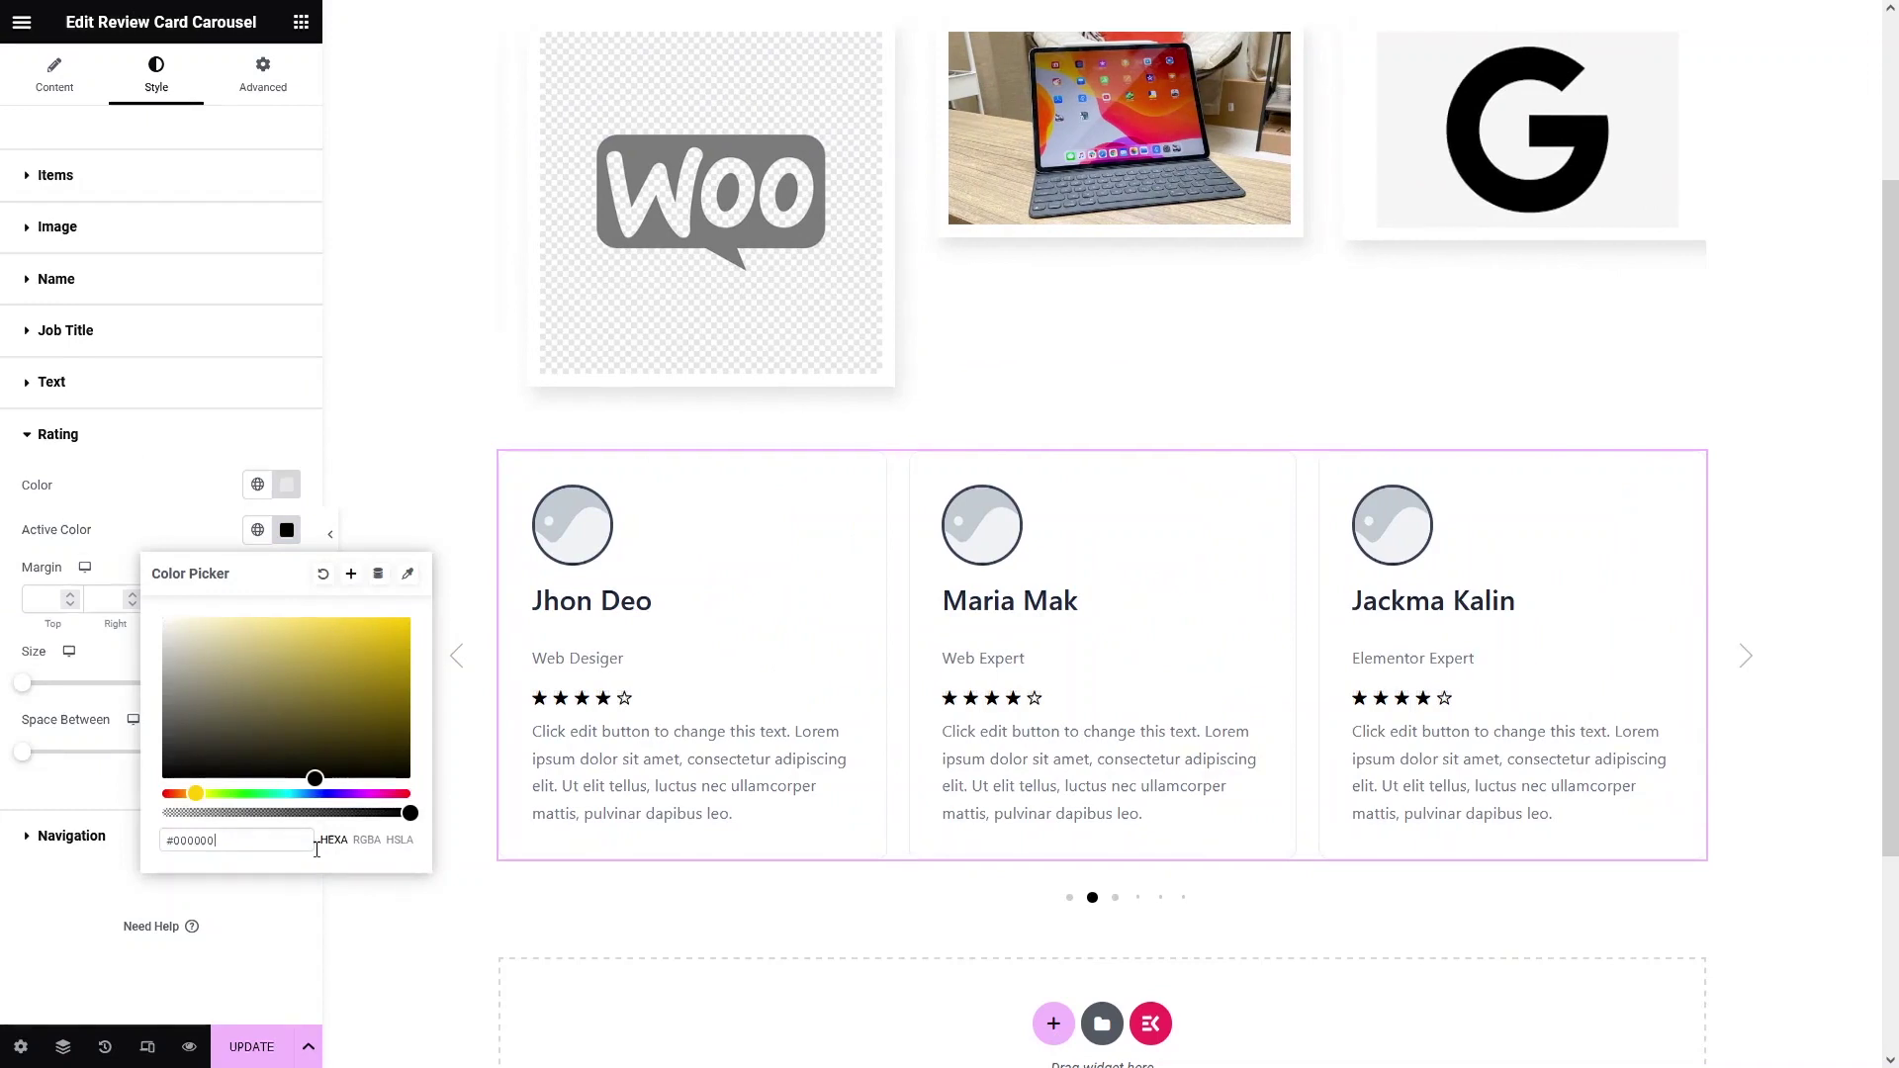
left_click(315, 840)
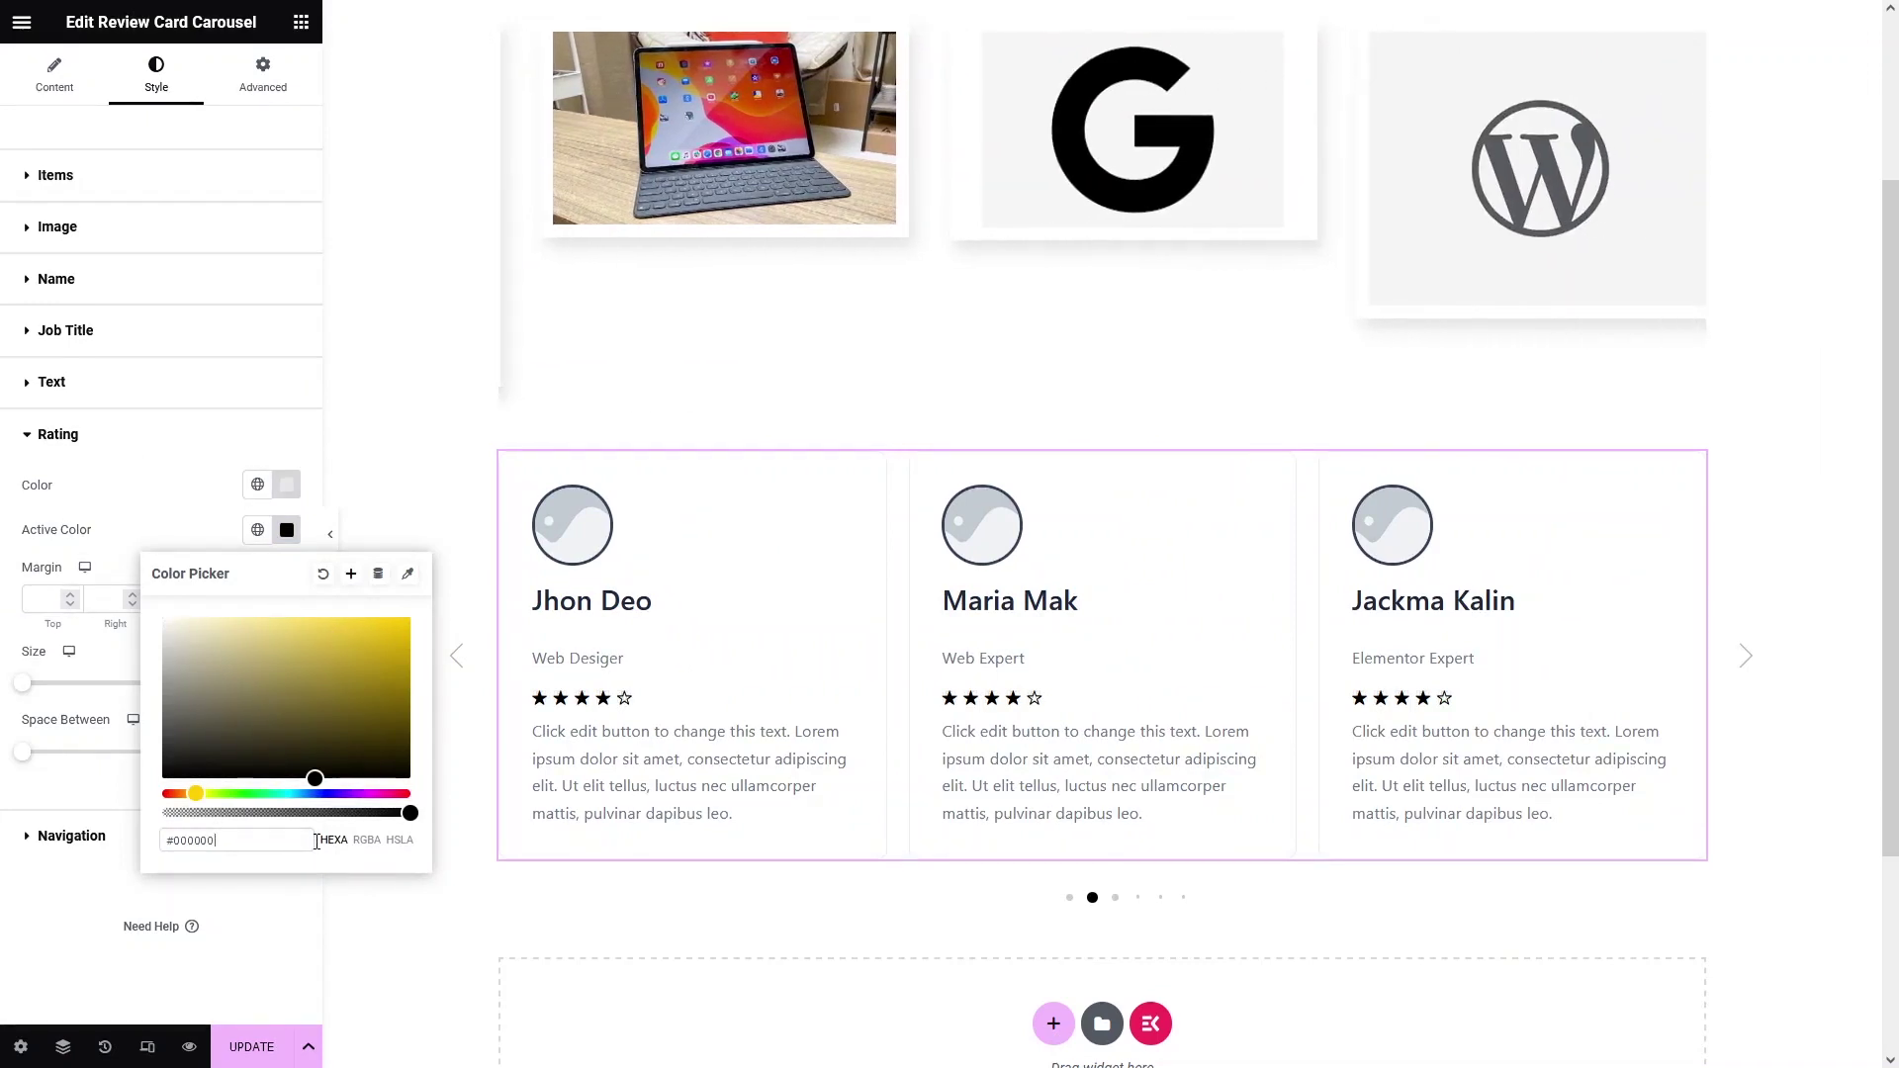
left_click(316, 575)
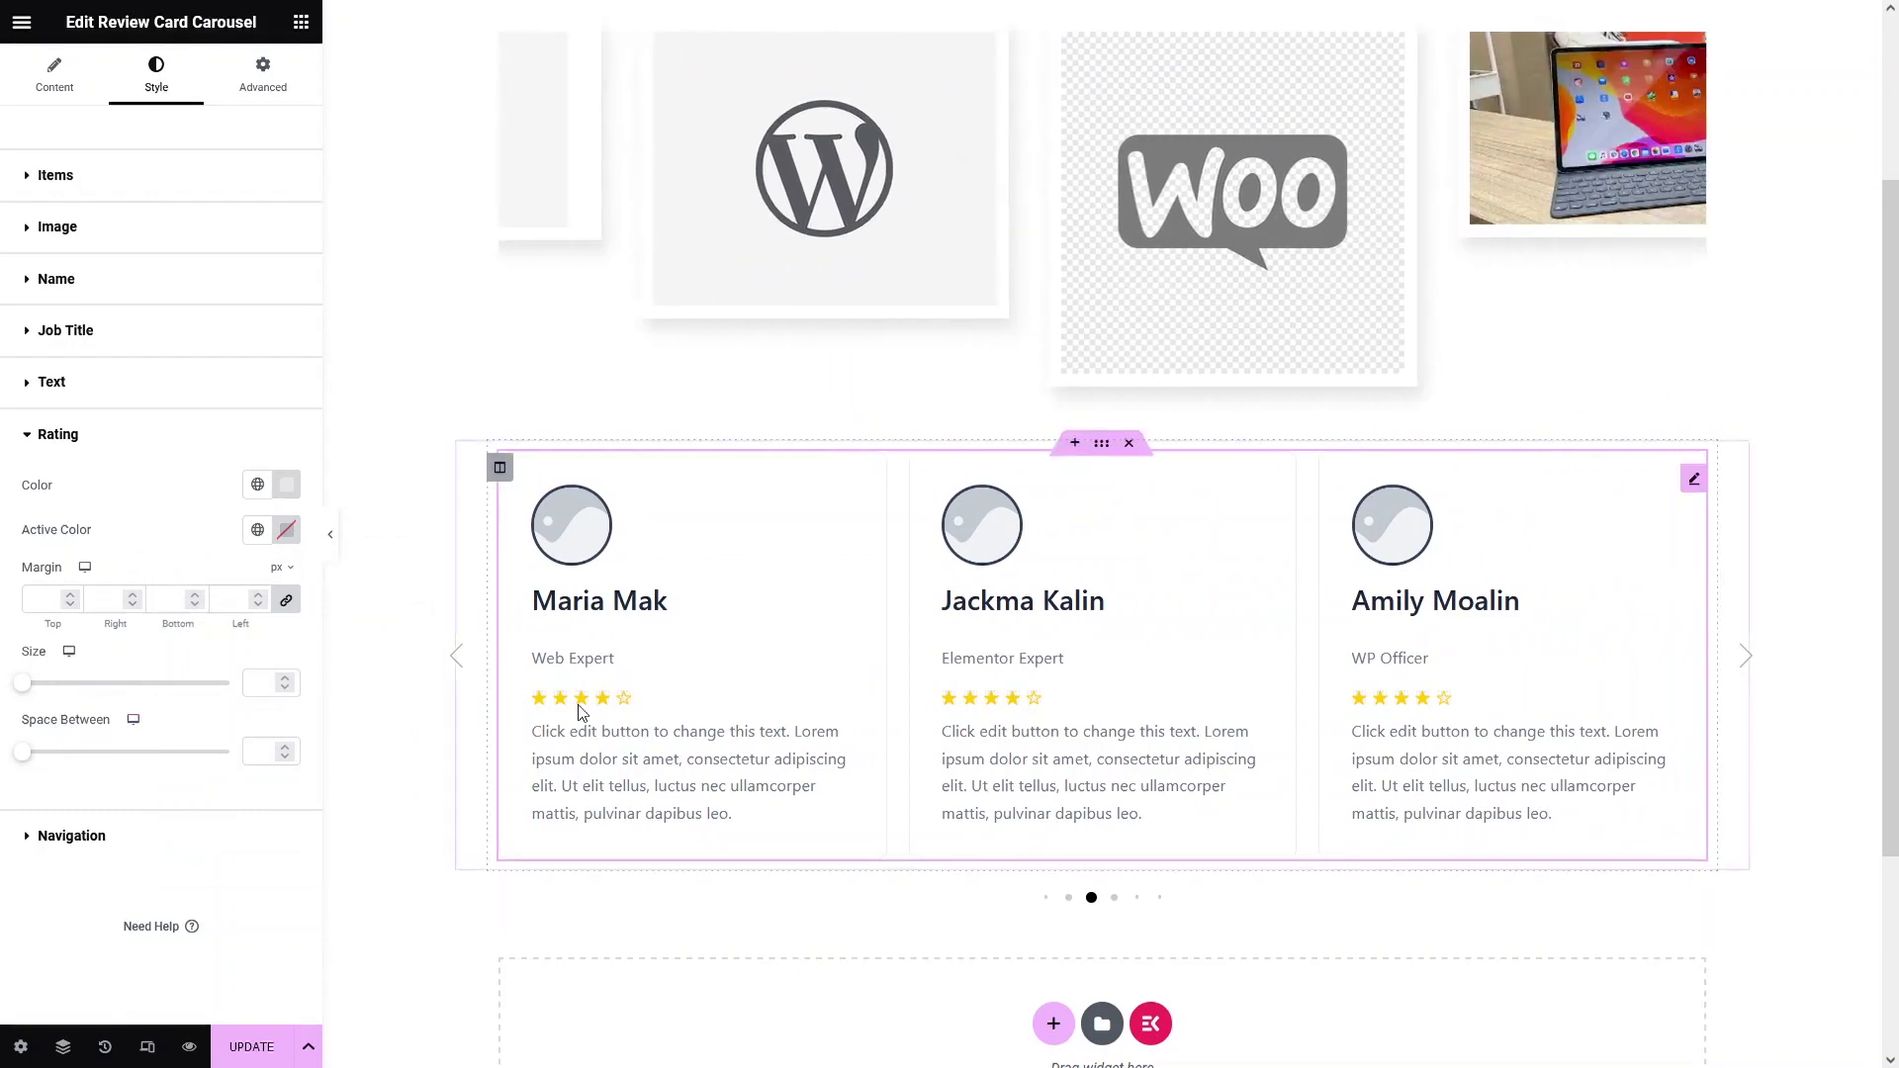
left_click(27, 450)
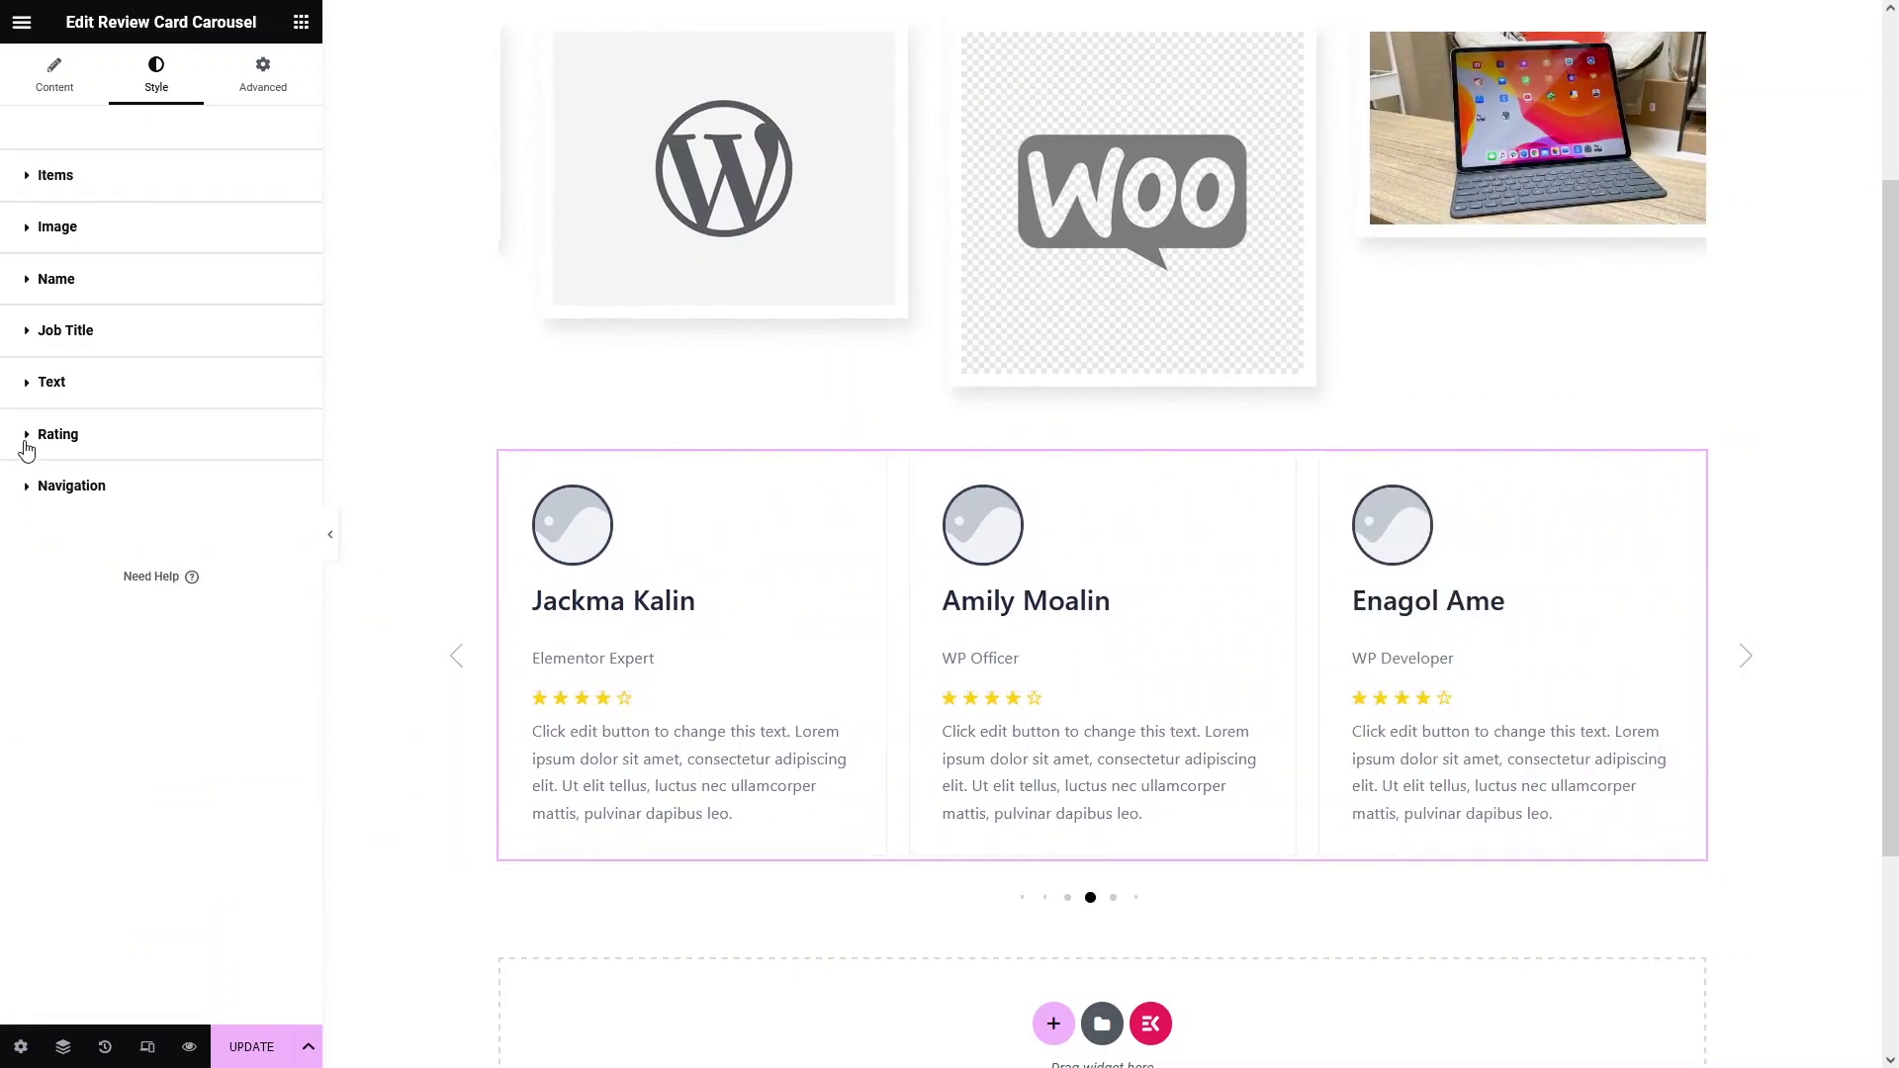
Examine the navigation style options for the carousel's arrows, dots and scrollbar.
left_click(27, 503)
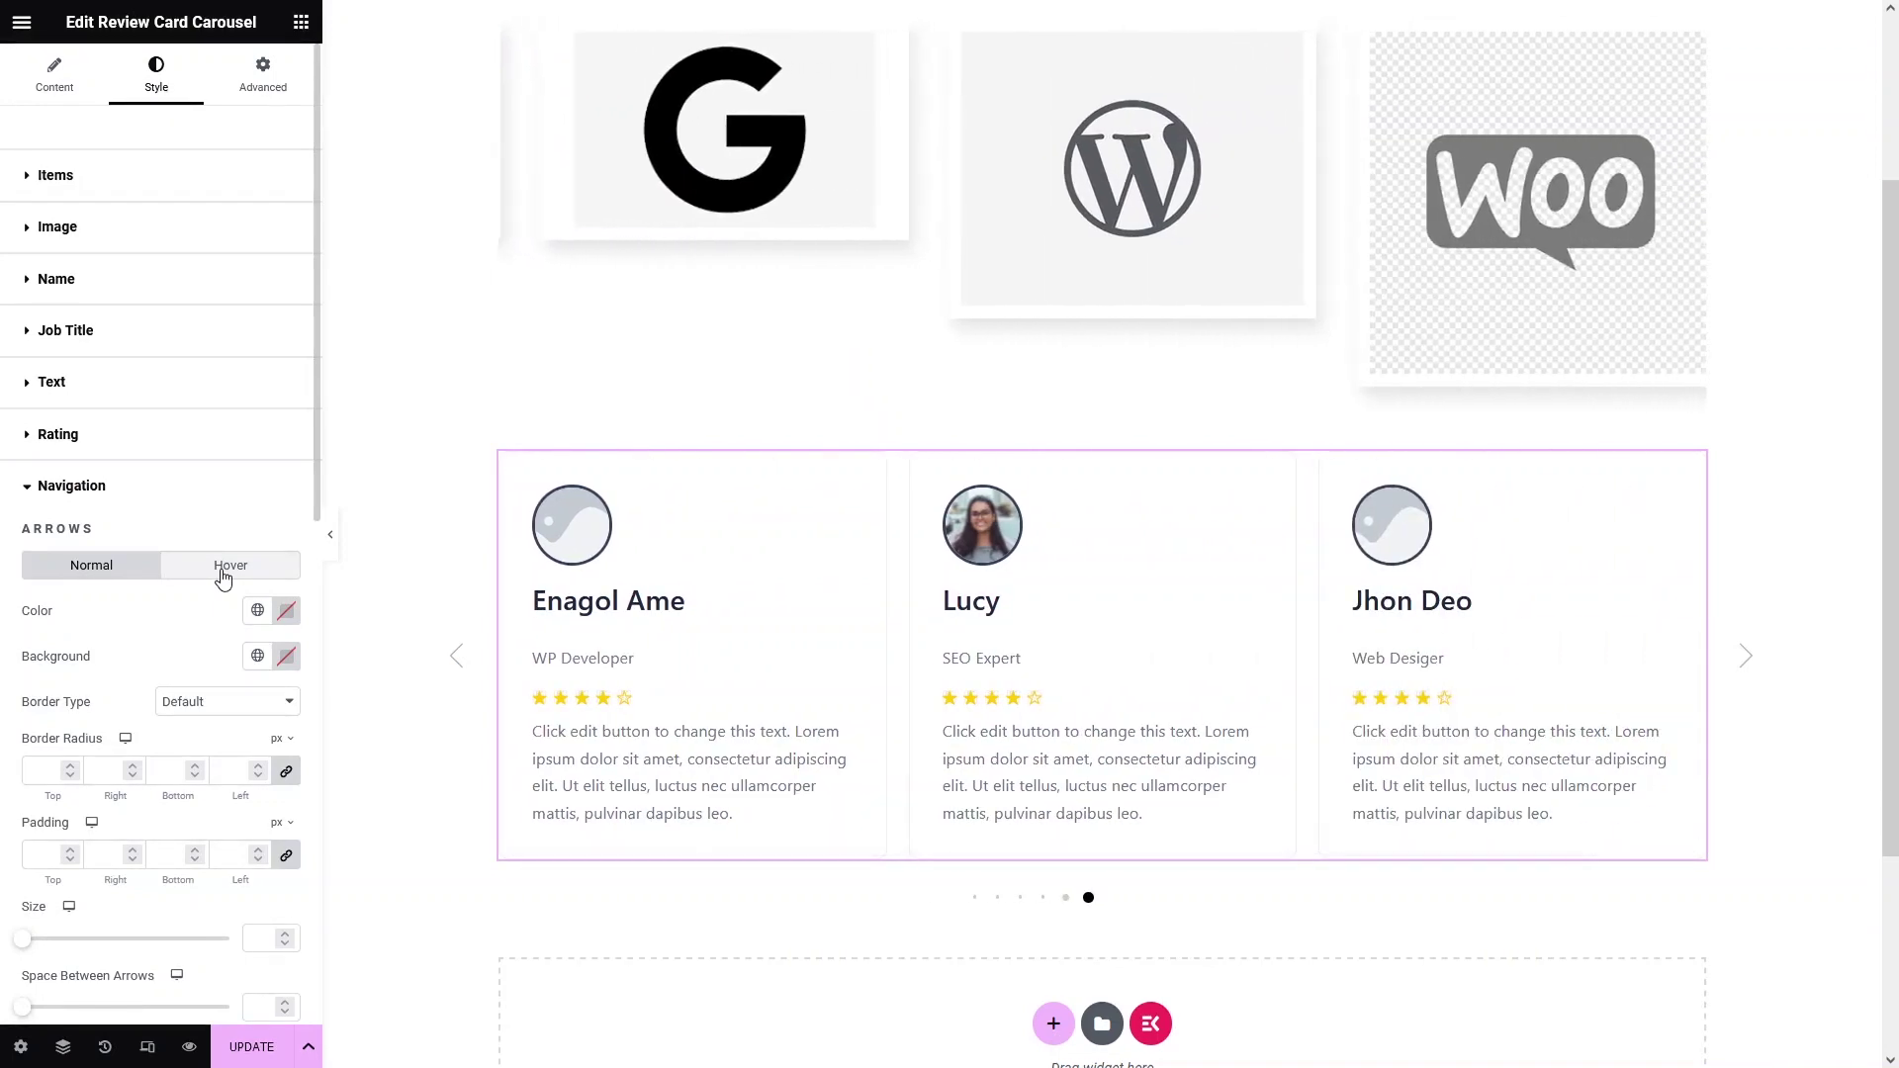
scroll(174, 682, "down", 1)
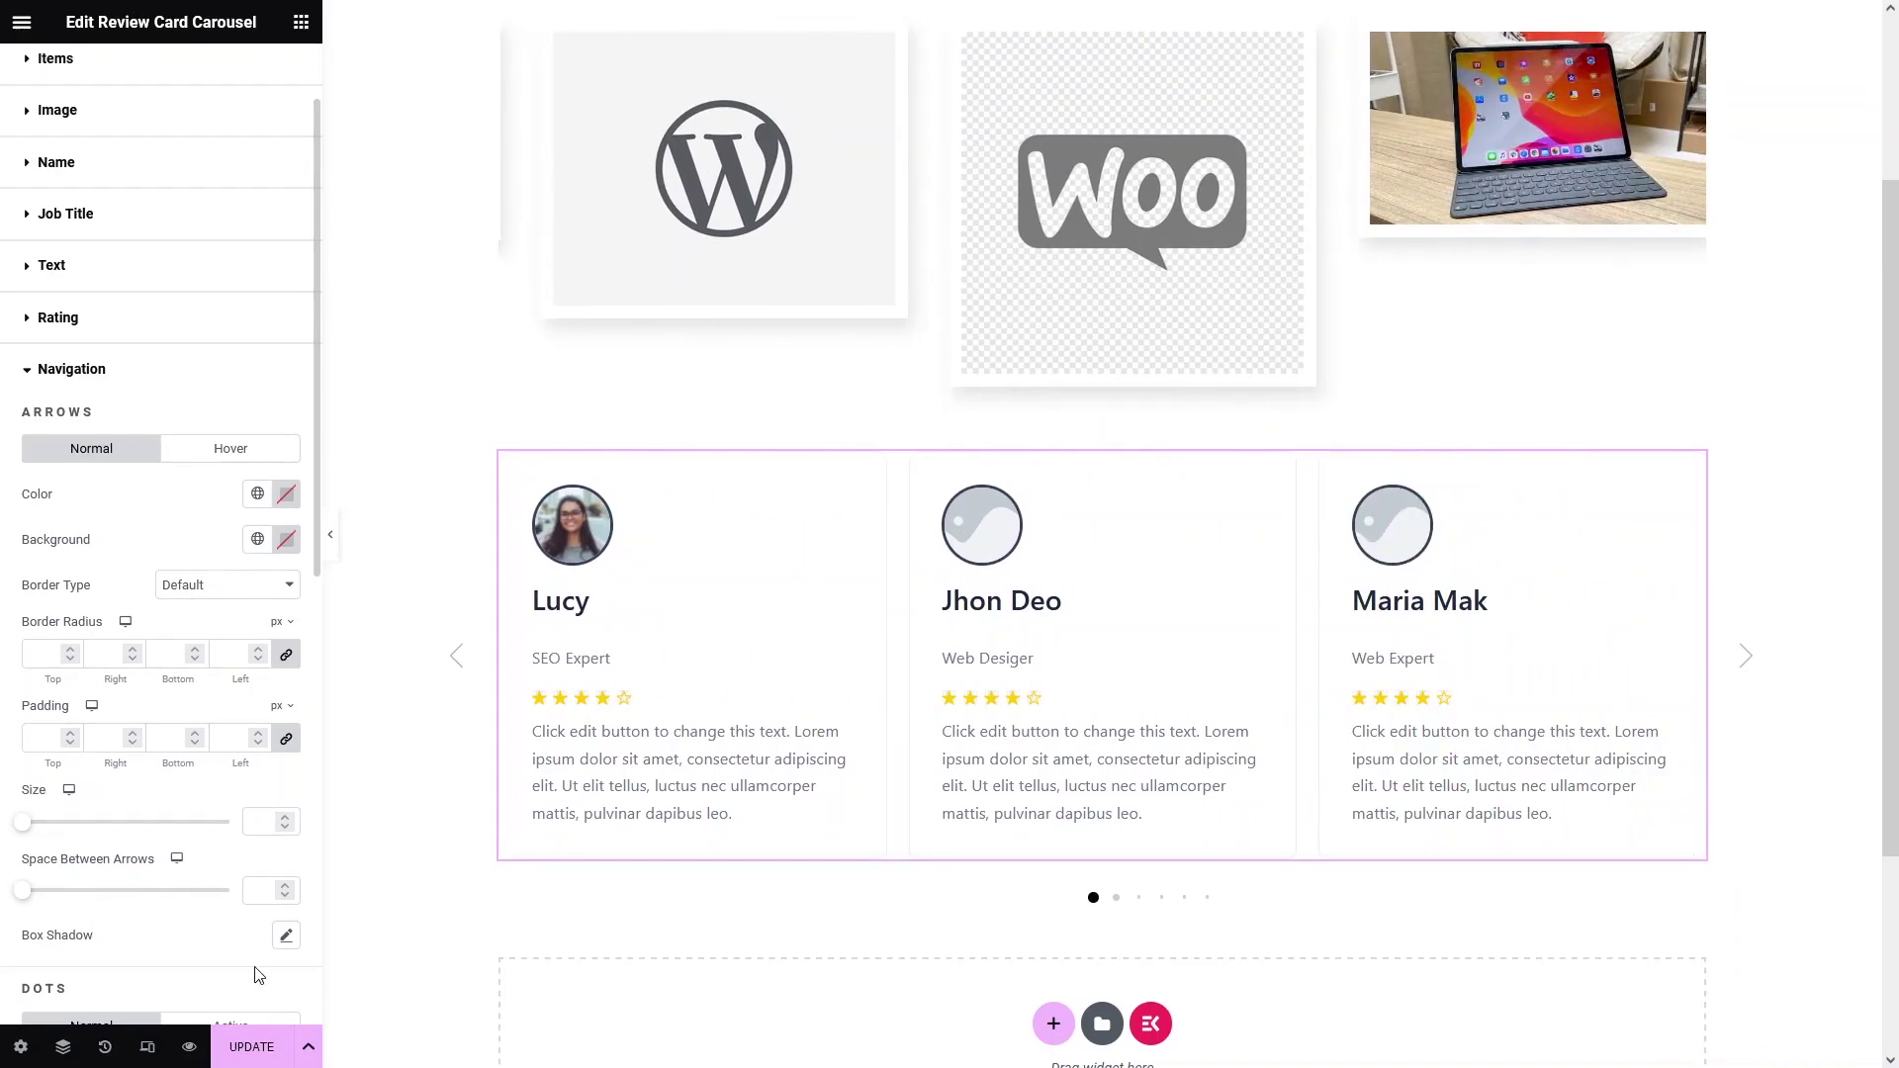
scroll(214, 964, "down", 1)
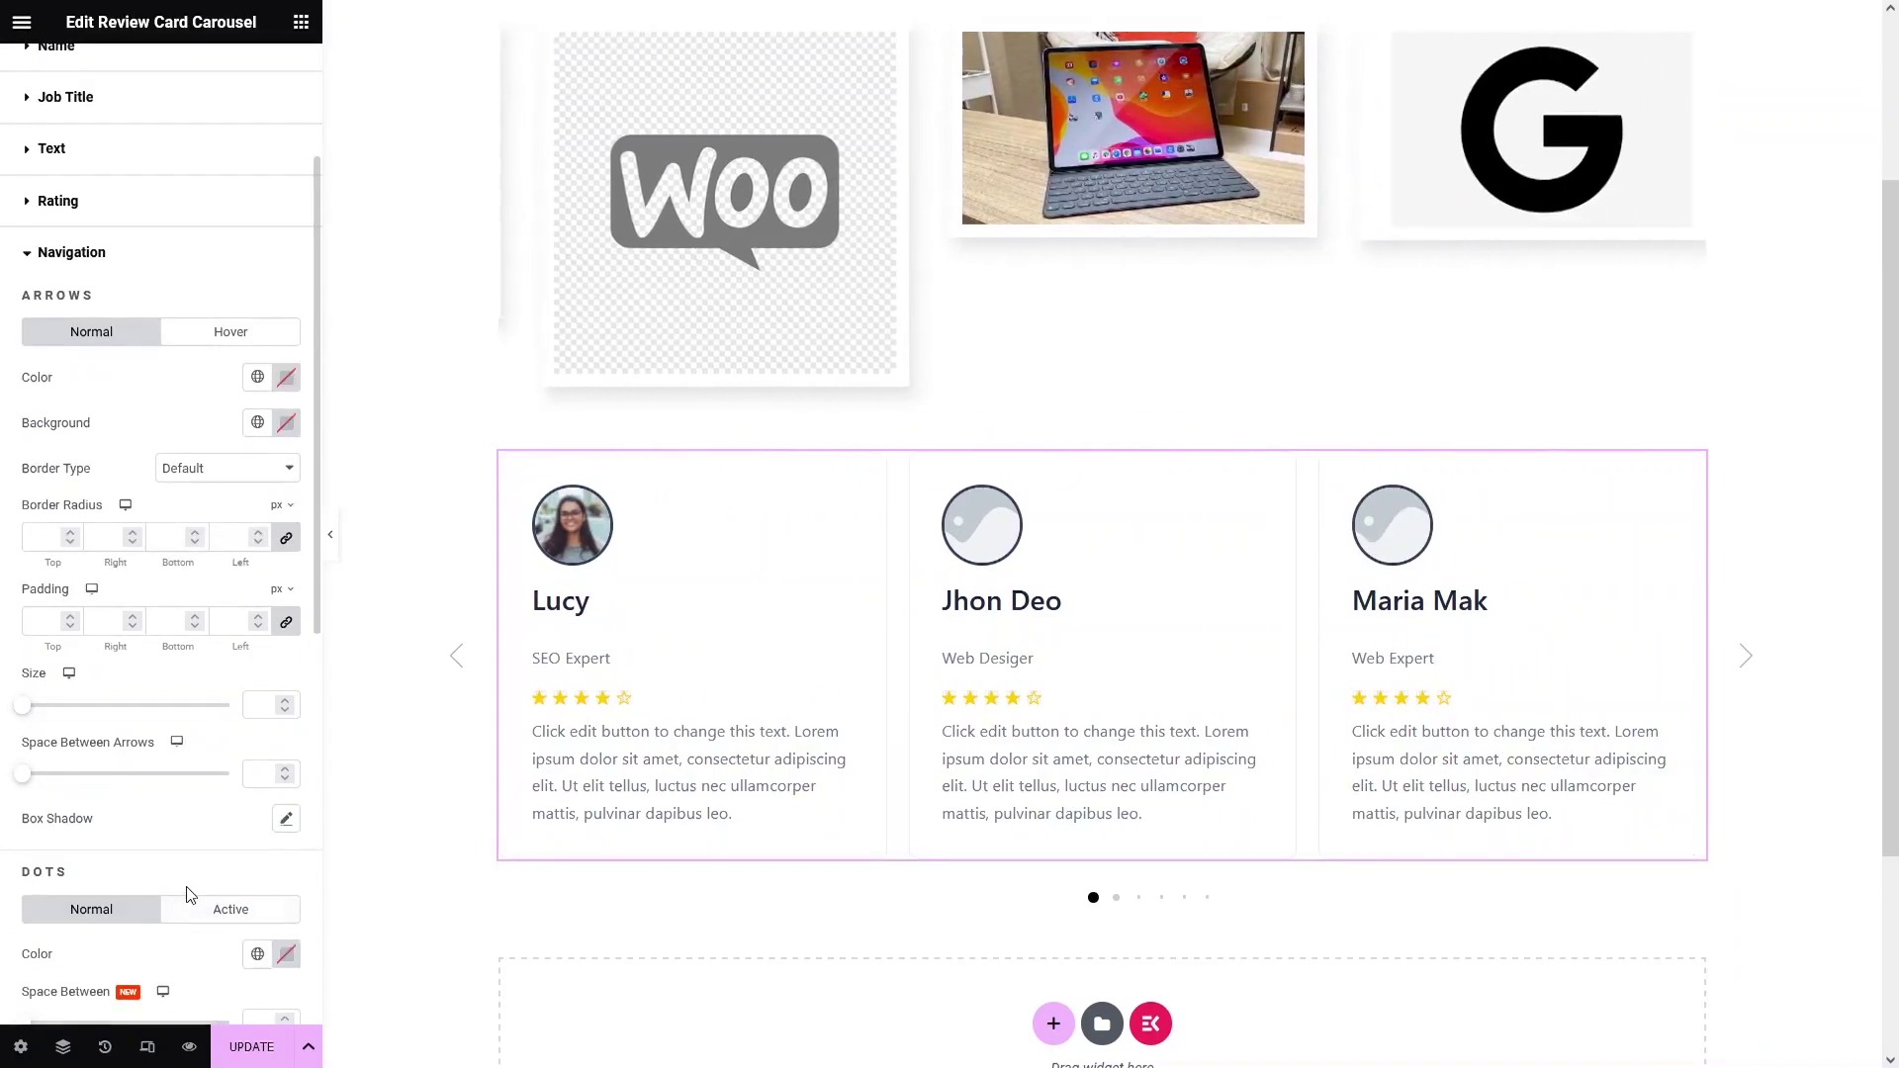
scroll(191, 894, "down", 2)
scroll(191, 870, "up", 1)
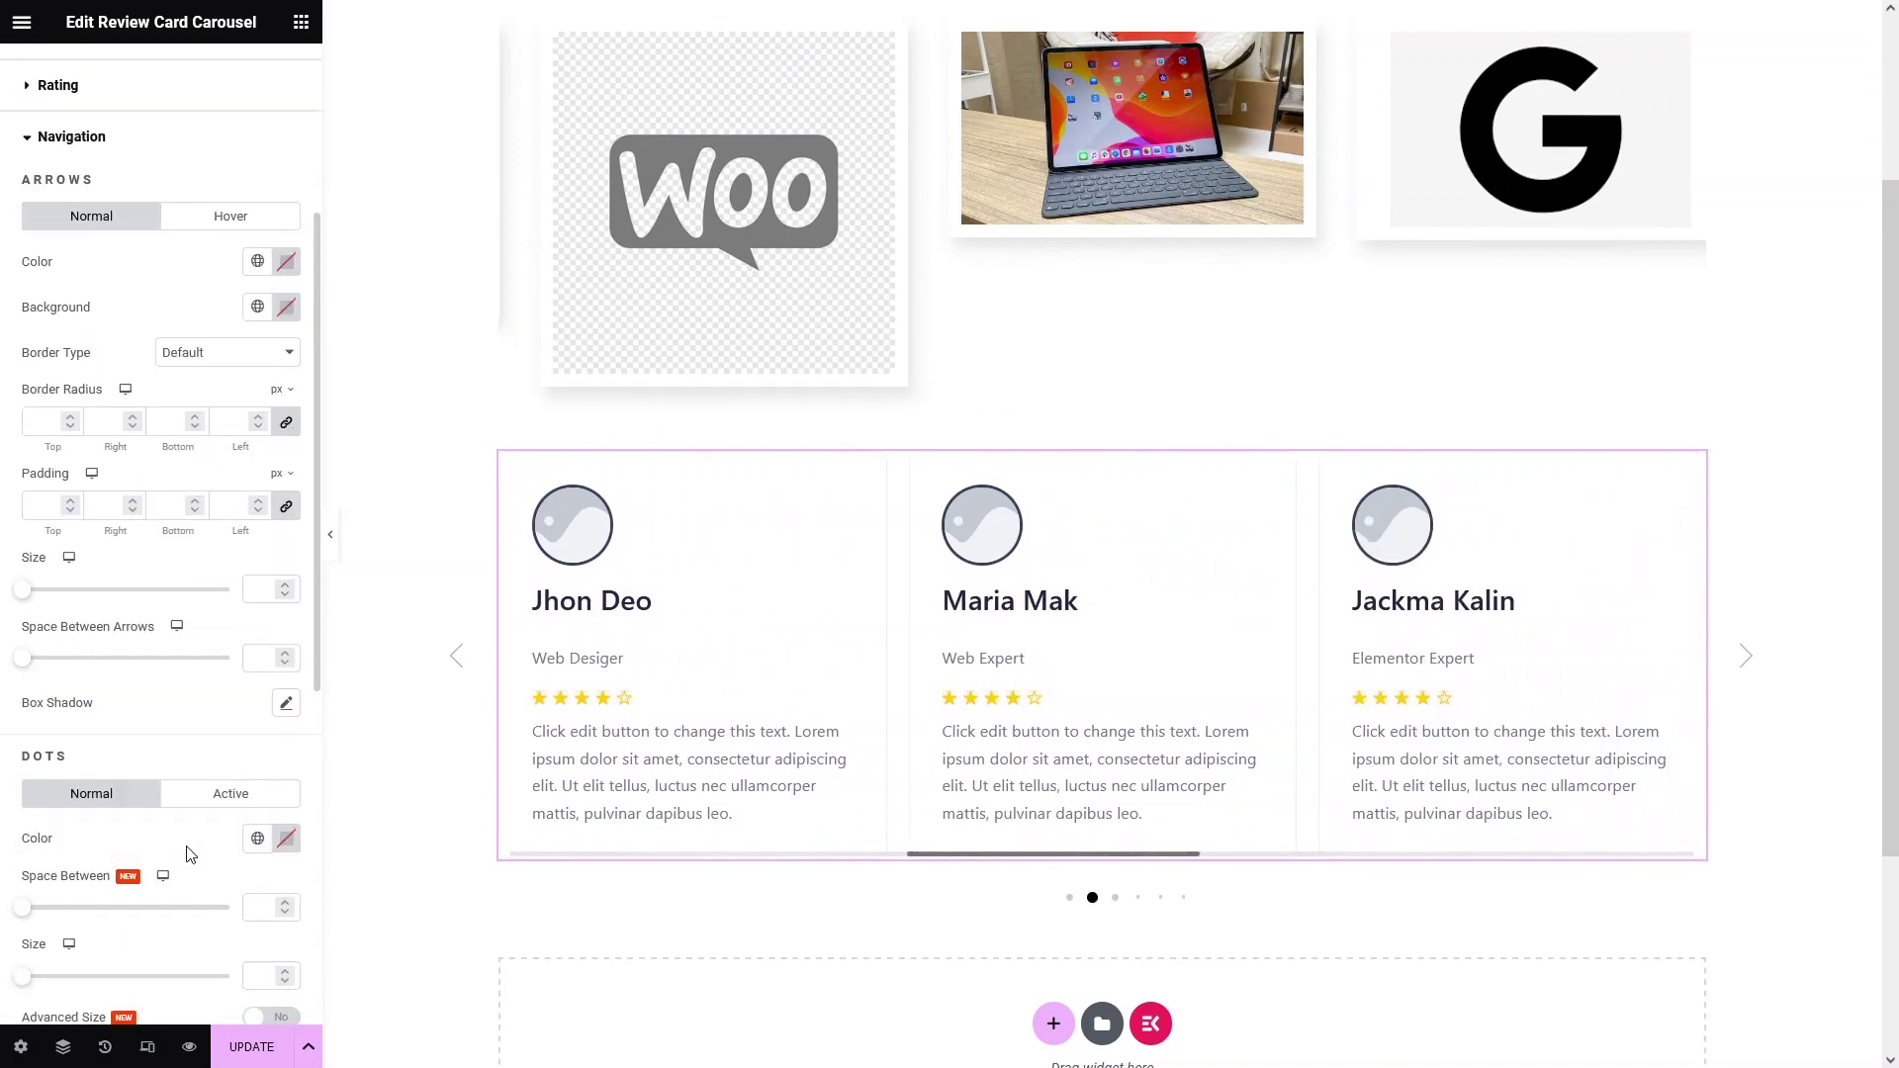
scroll(183, 836, "down", 2)
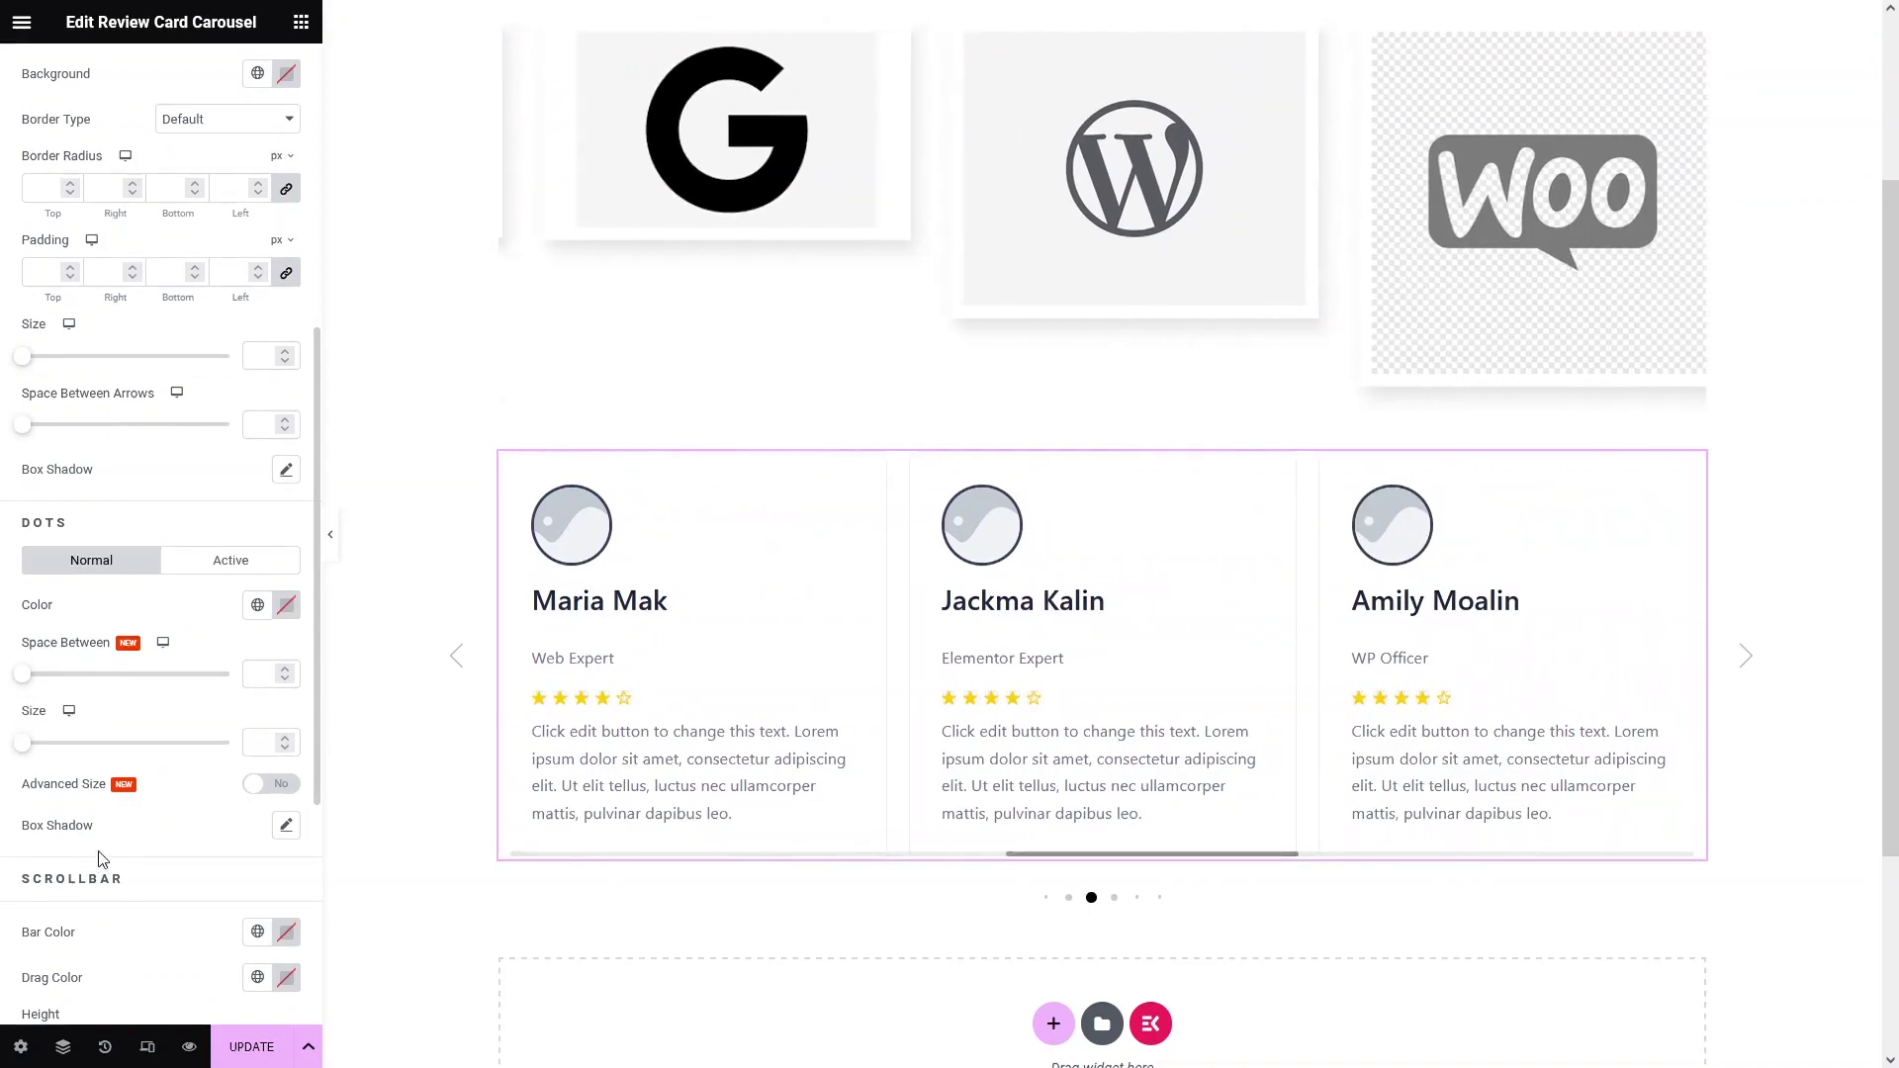
scroll(115, 883, "down", 3)
scroll(129, 860, "up", 7)
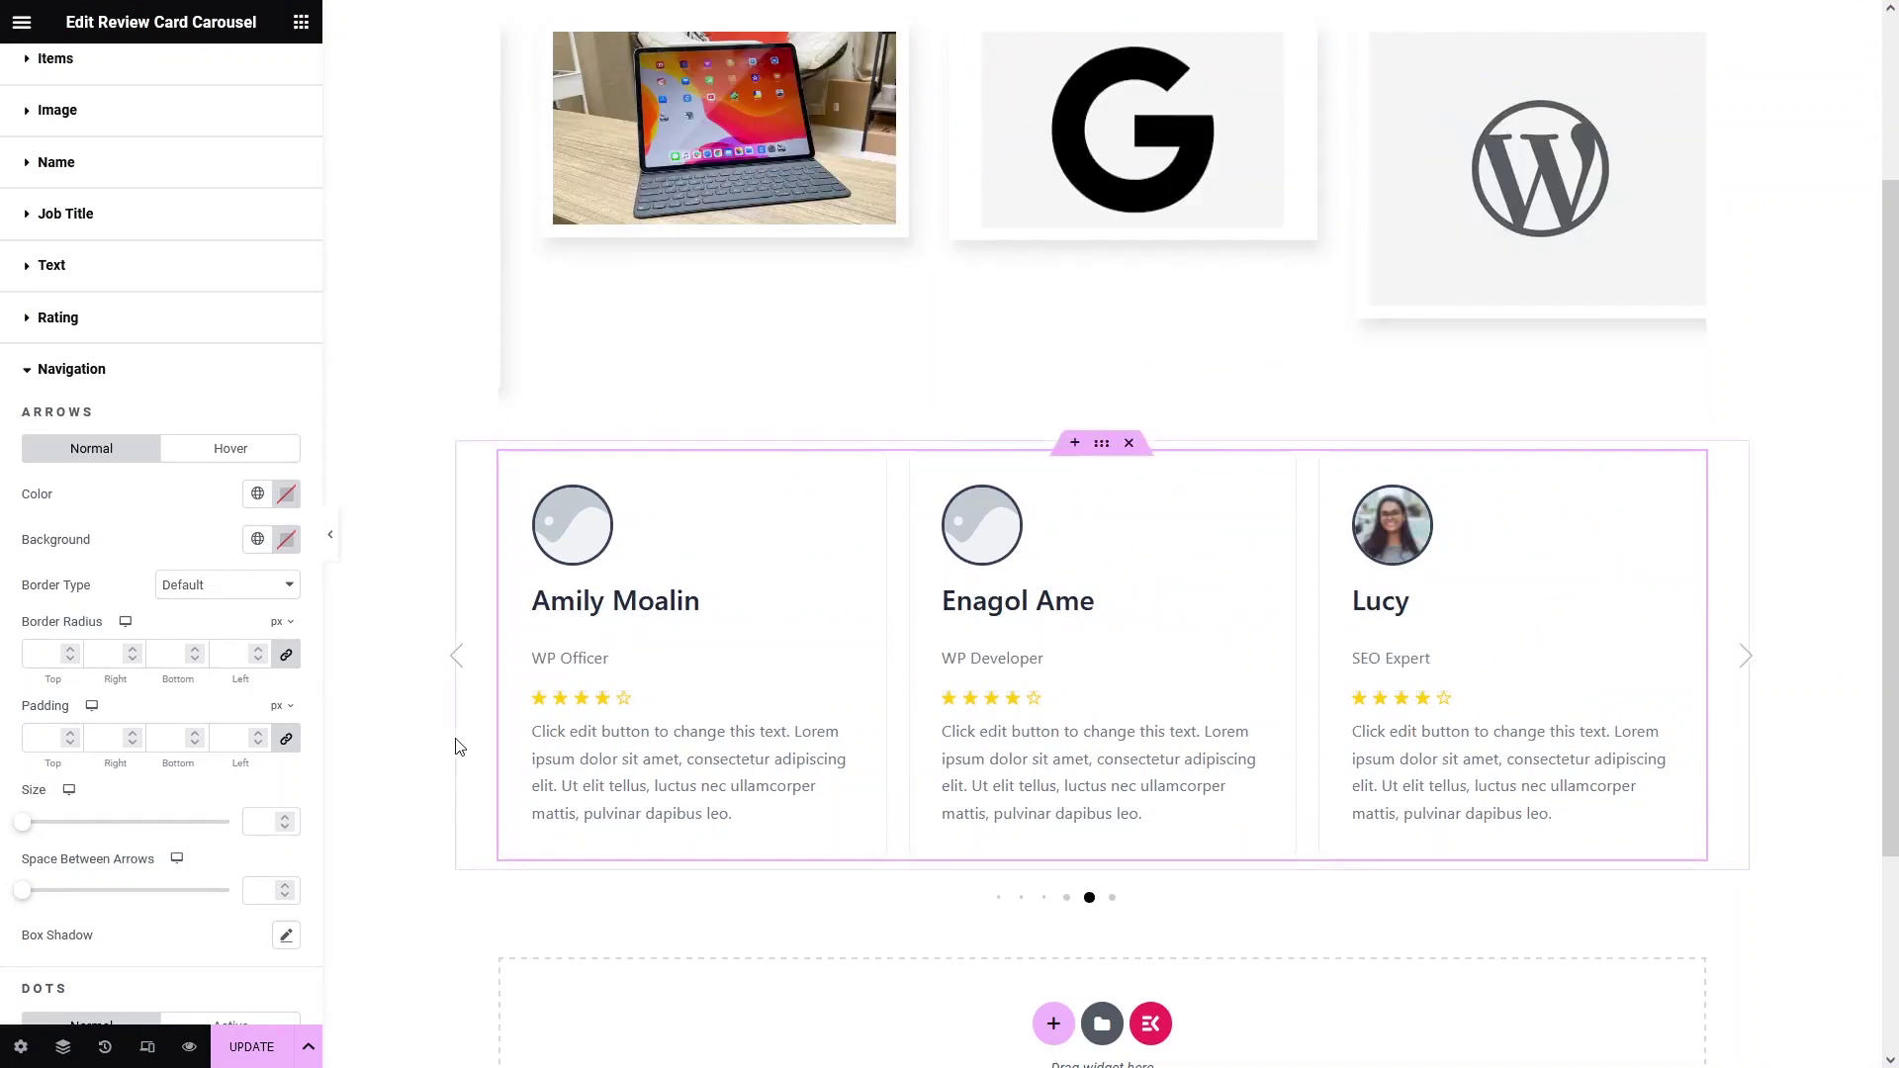
Update the page and open its published version at the review card carousel.
left_click(263, 1050)
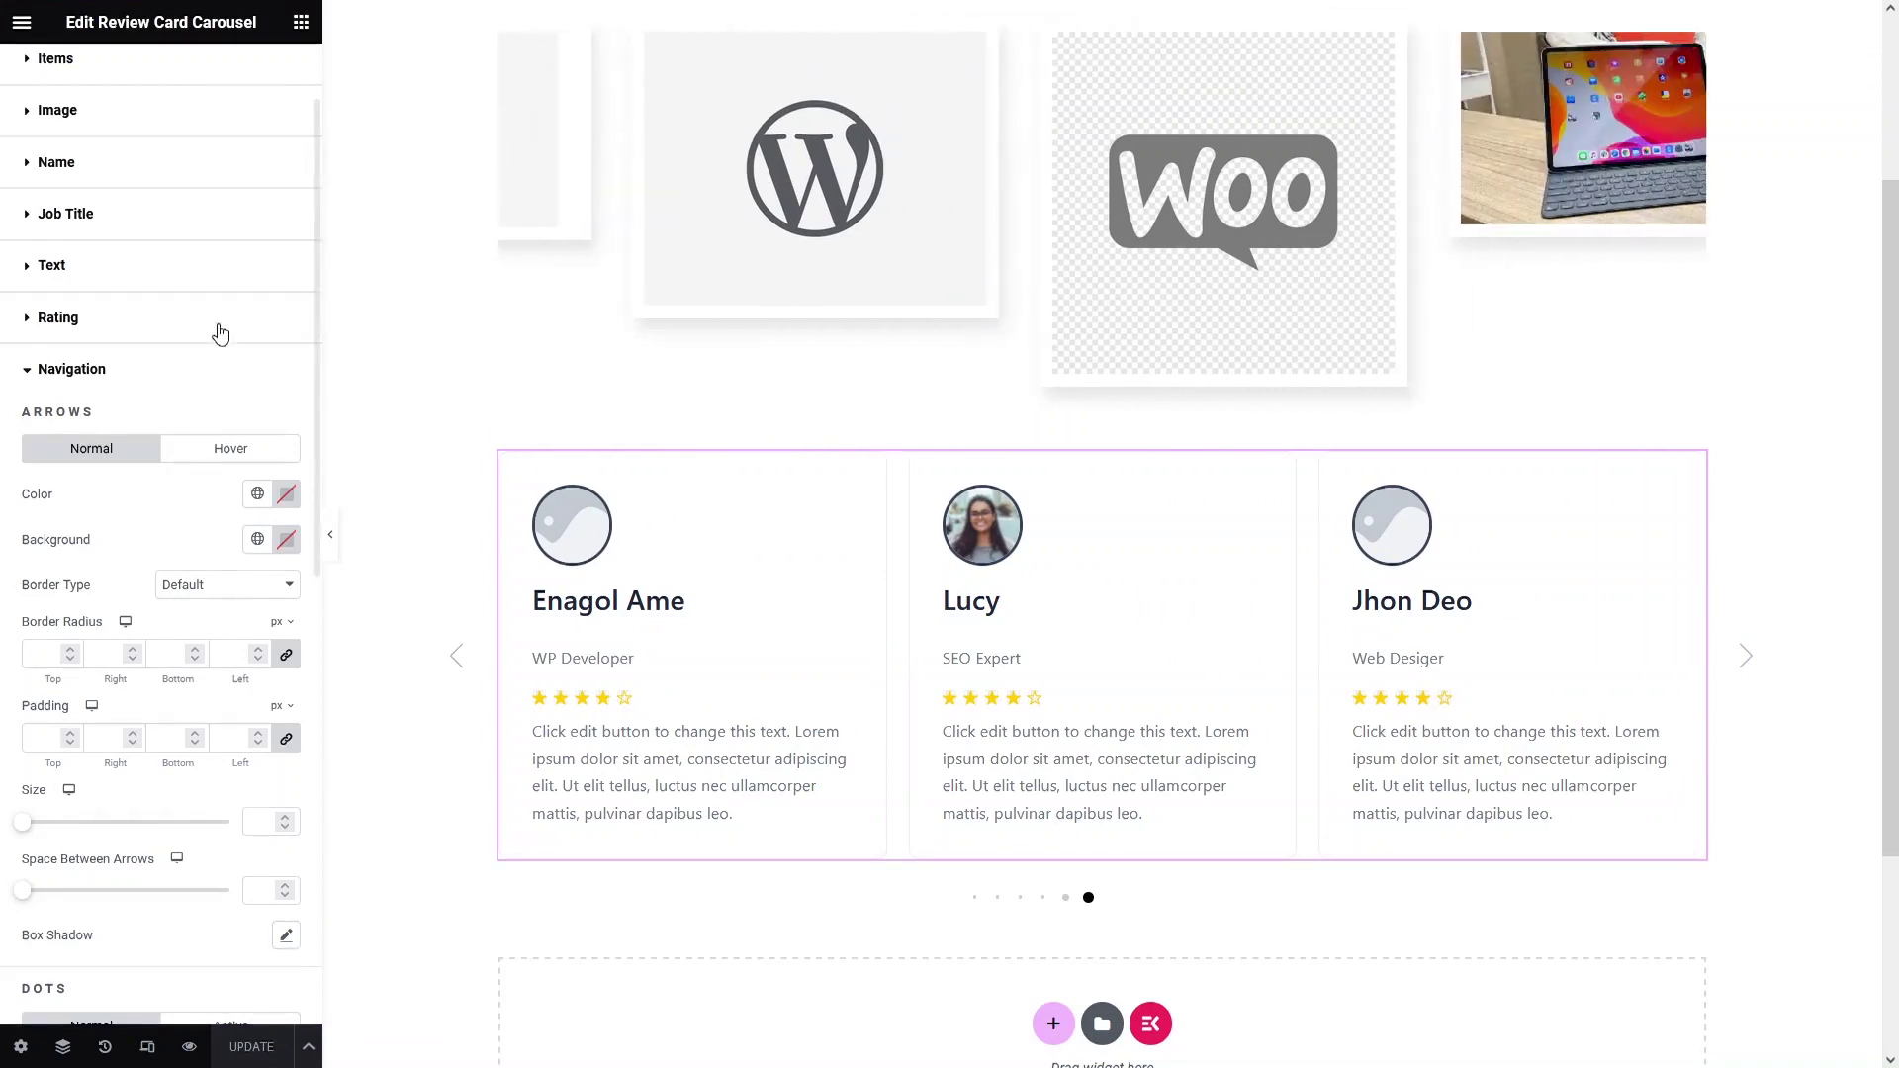
left_click(24, 29)
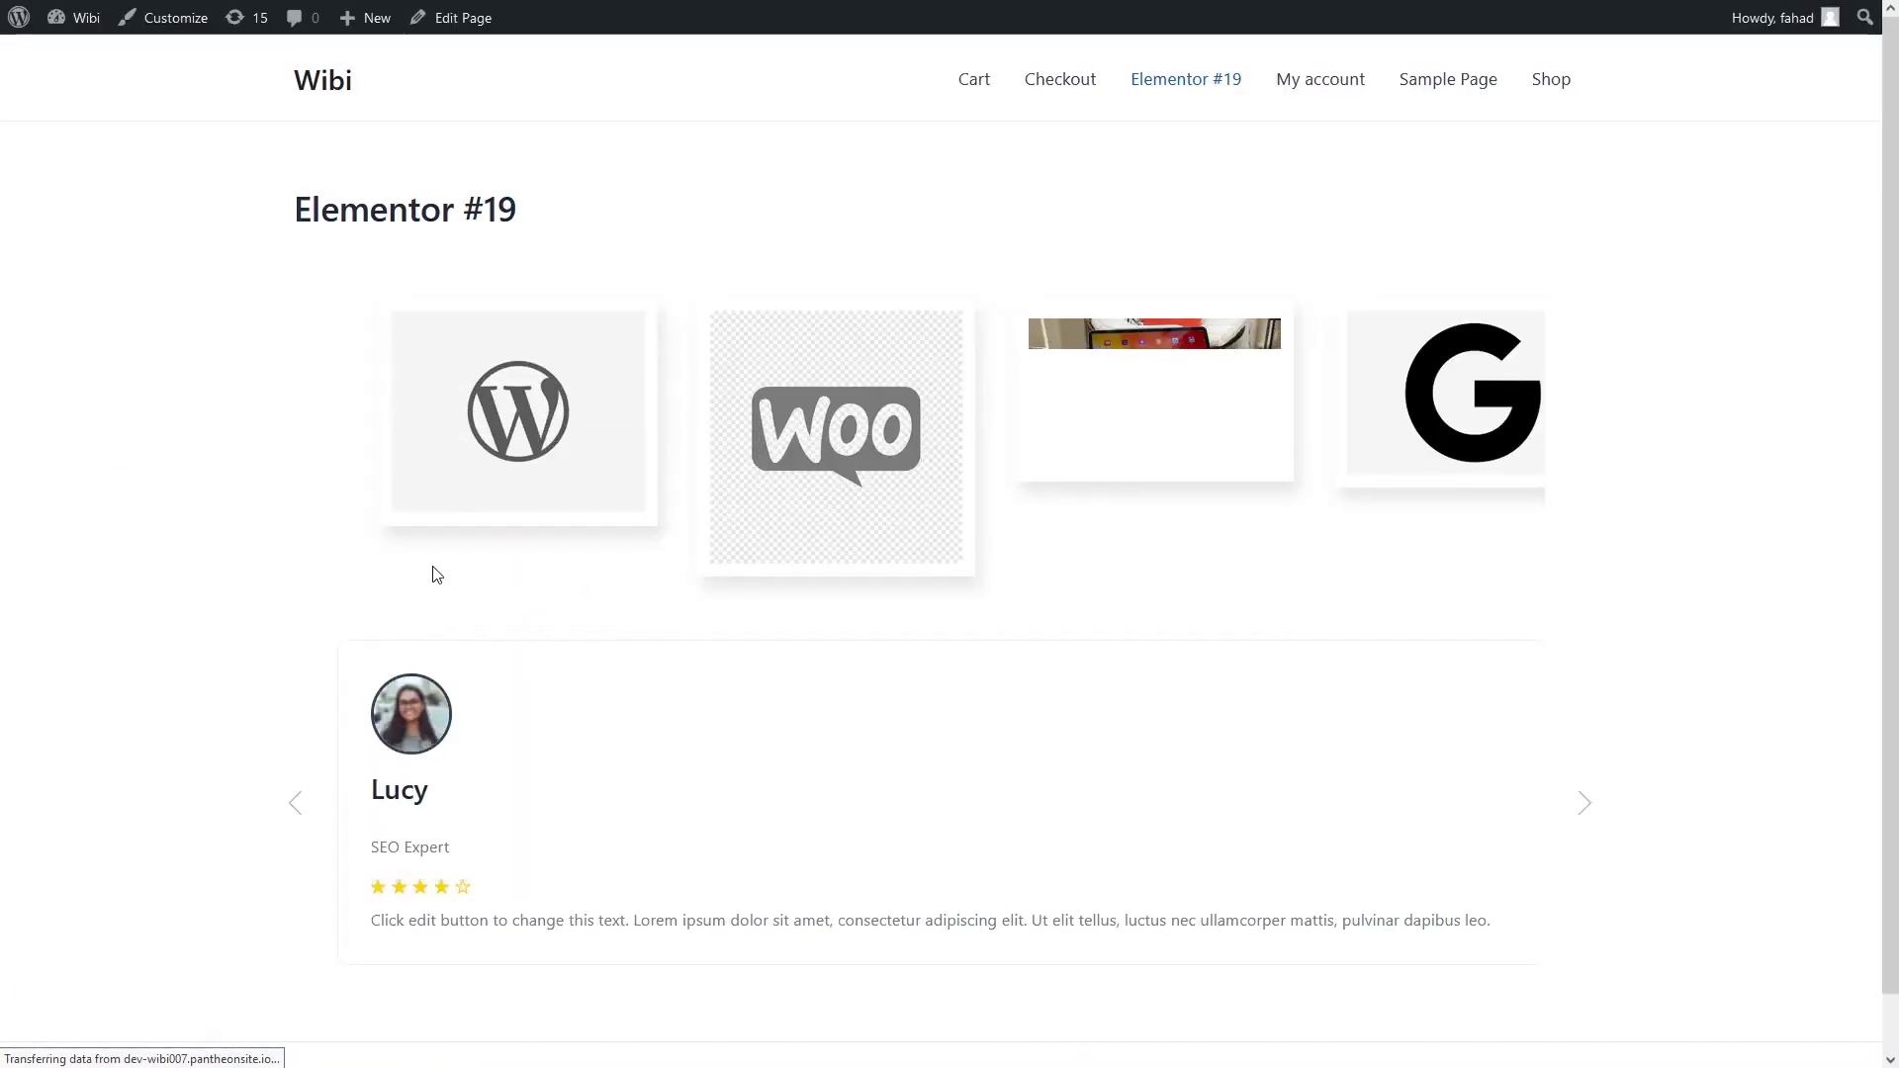
scroll(439, 591, "down", 1)
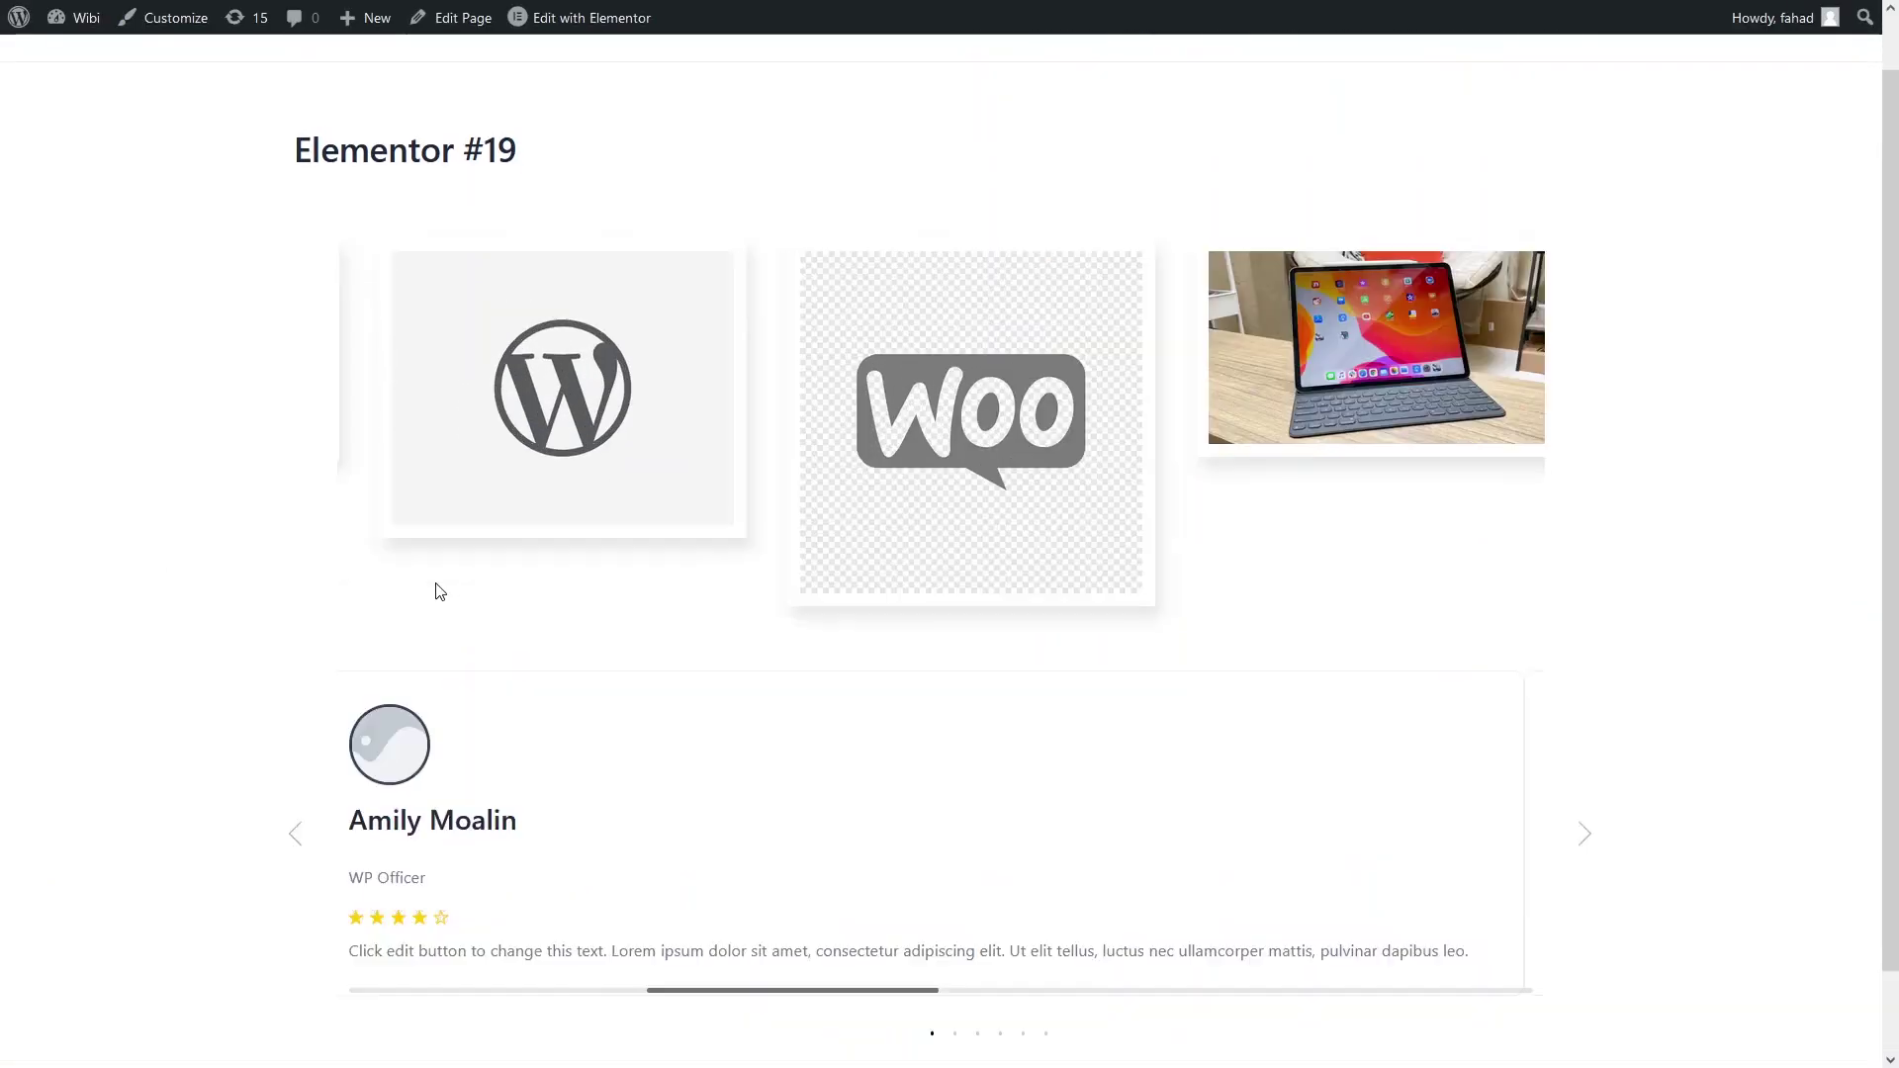
scroll(443, 593, "down", 1)
scroll(860, 690, "down", 1)
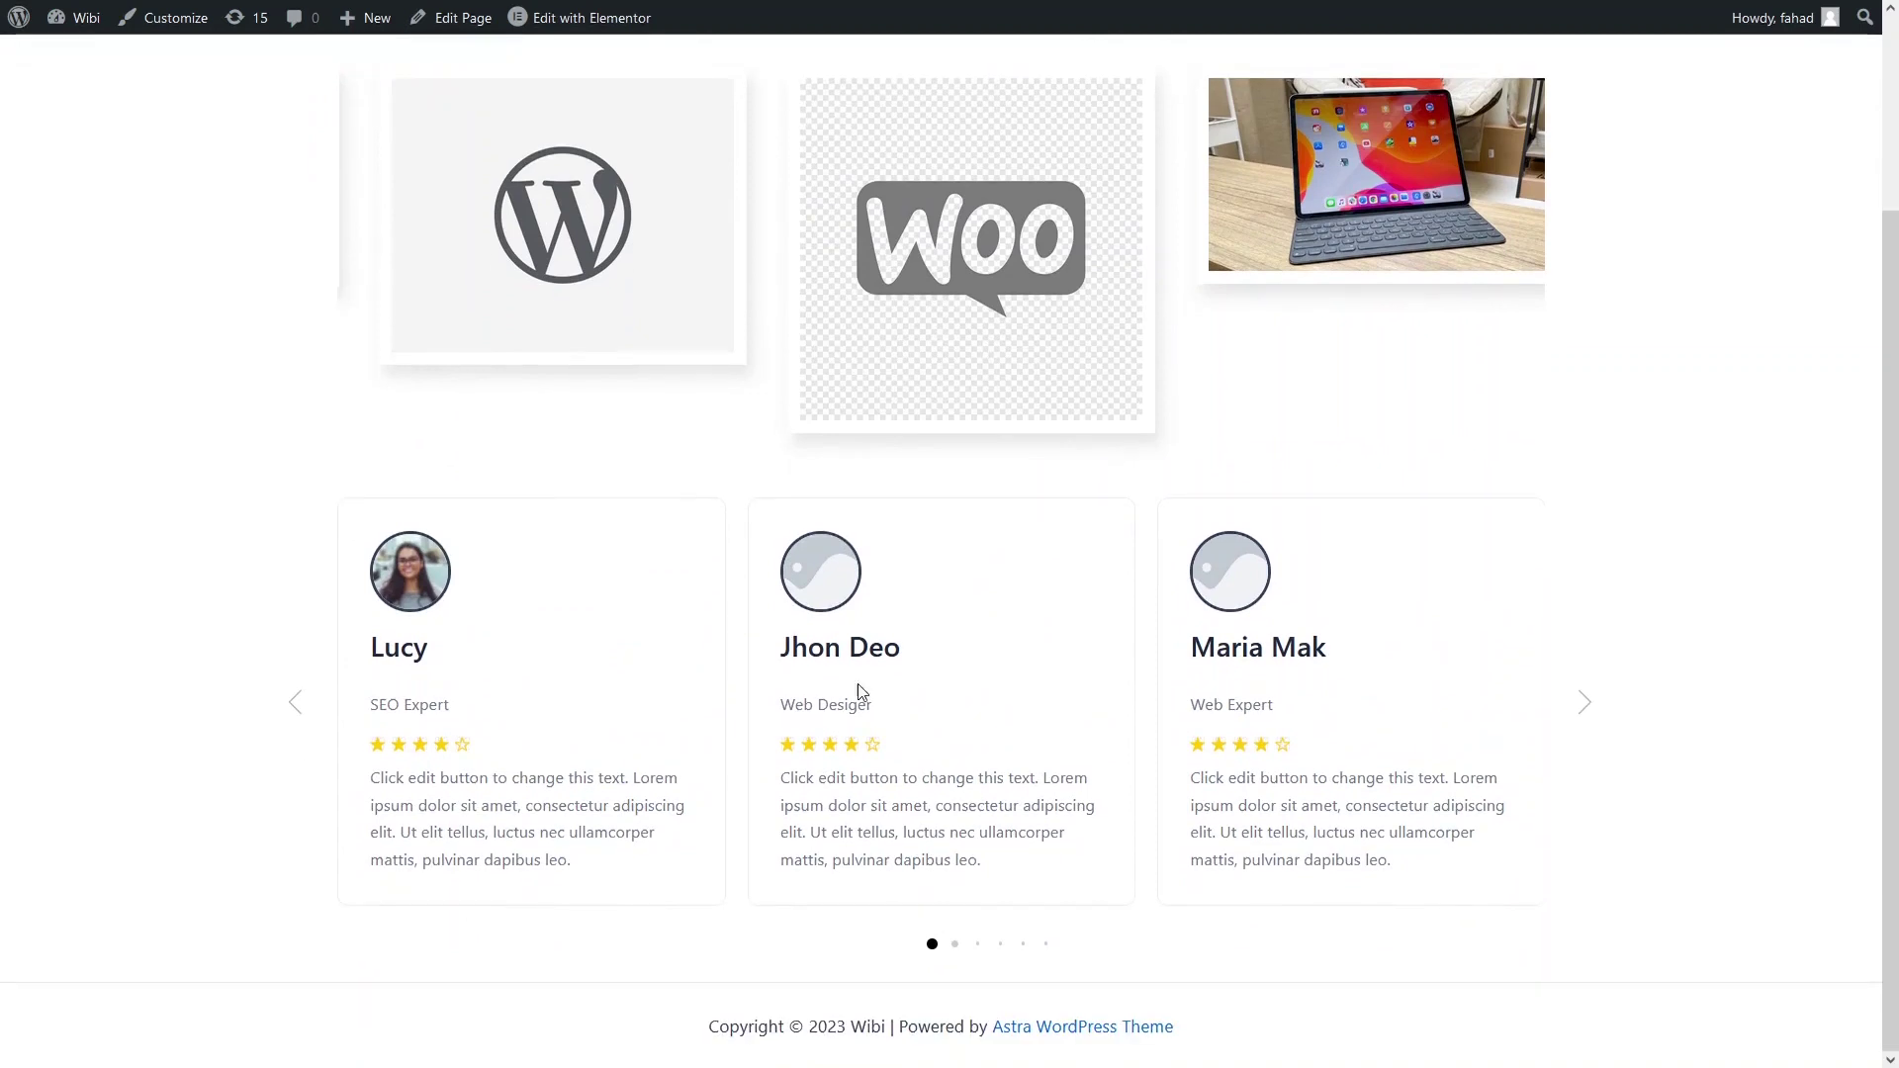
Test the navigation on the published page by advancing the review cards three slides.
left_click(1587, 708)
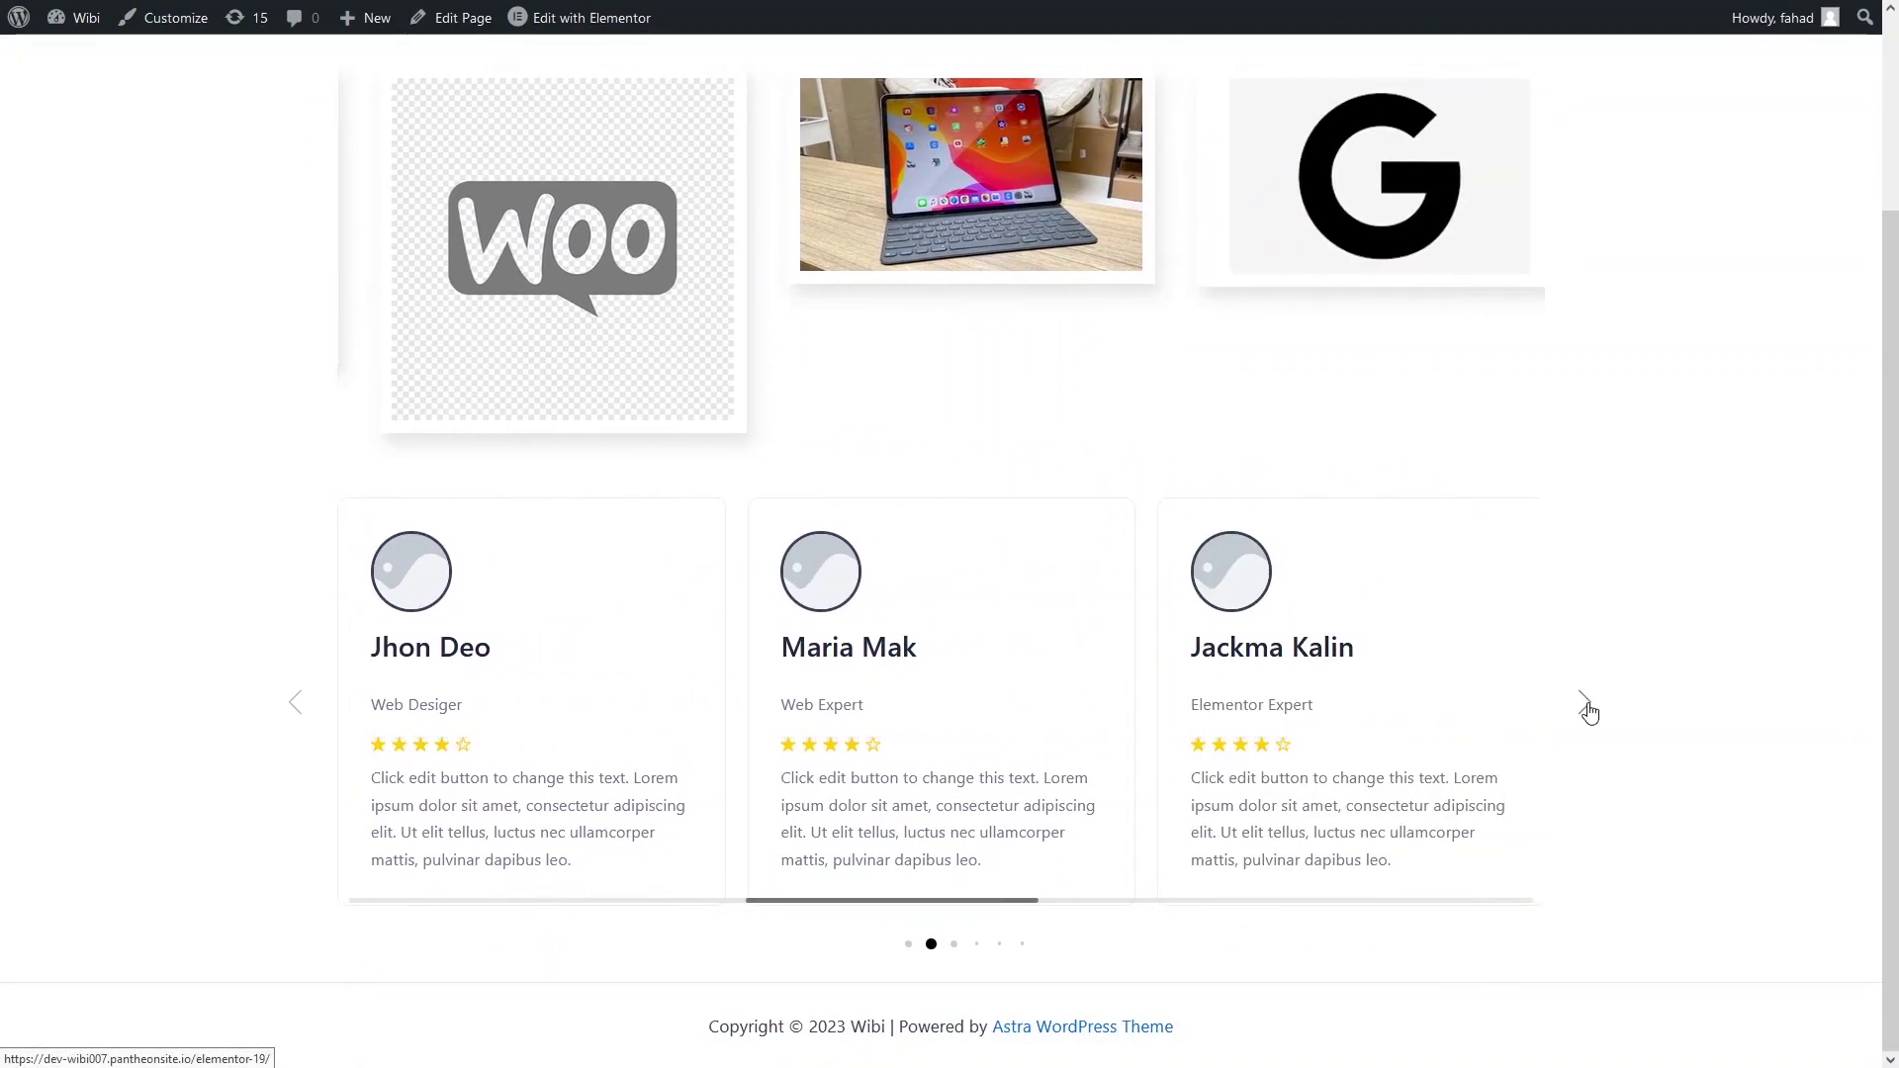
left_click(1589, 711)
left_click(1588, 711)
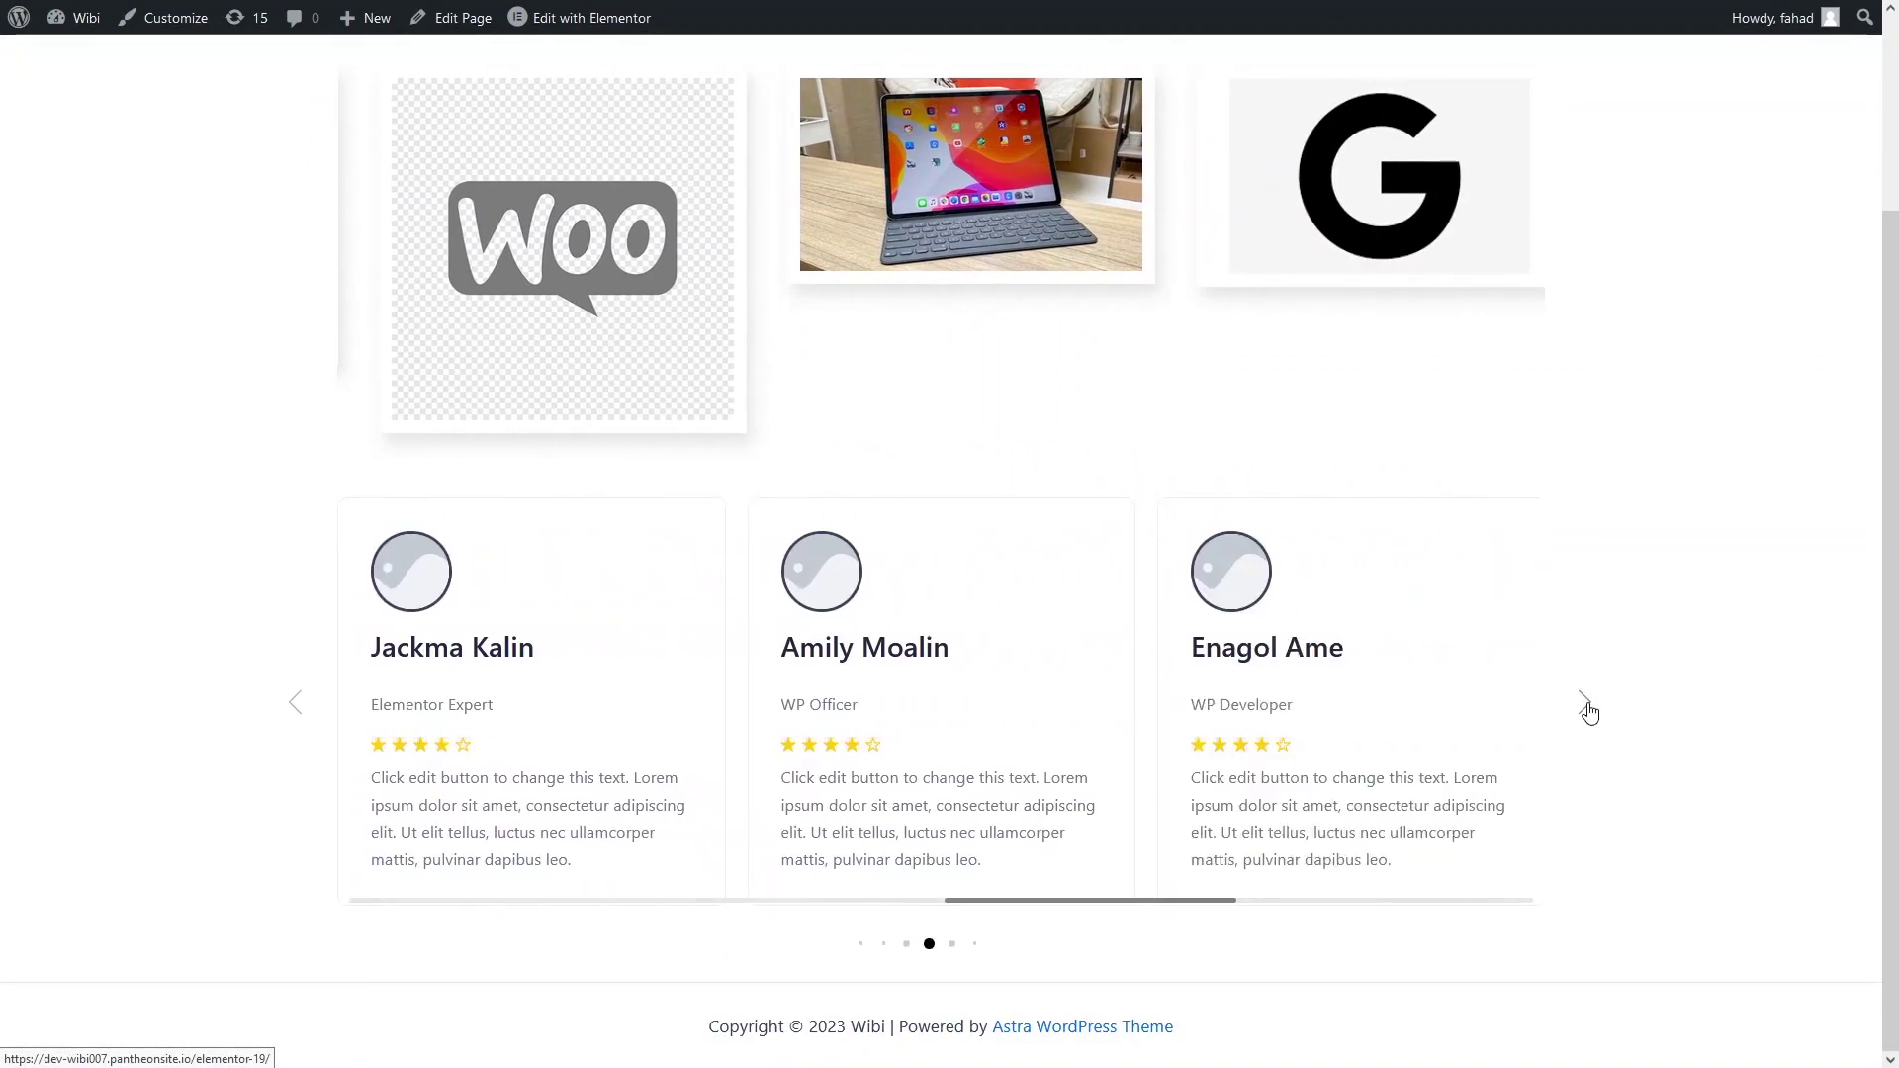